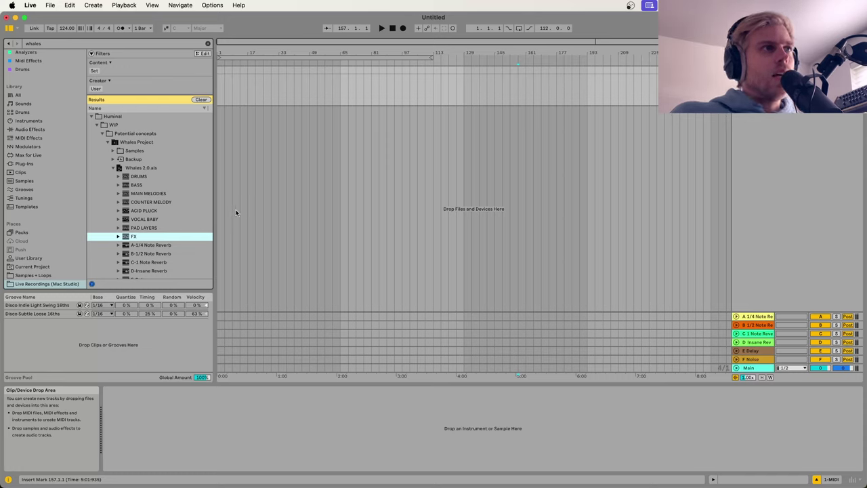
Step: Load the MAIN MELODIES group from Whales 2.0.als into the arrangement and unfold its MELODY IDEA group
left_click(151, 194)
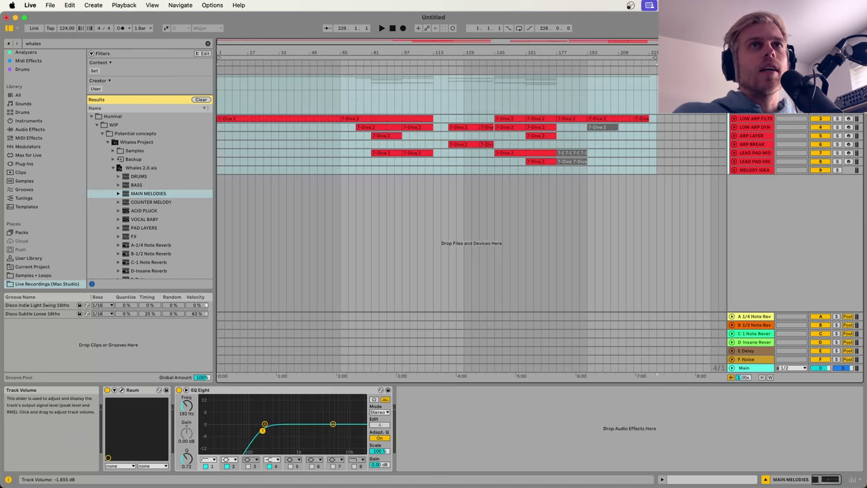
left_click(756, 171)
left_click(734, 171)
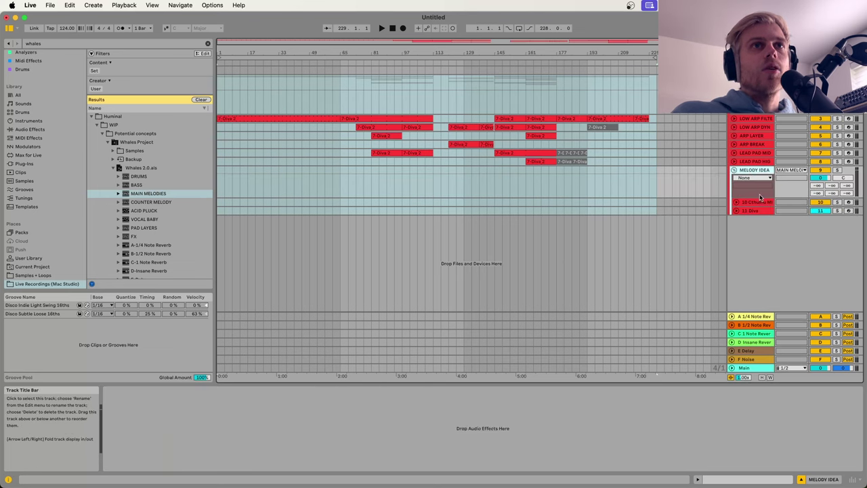
left_click(758, 202)
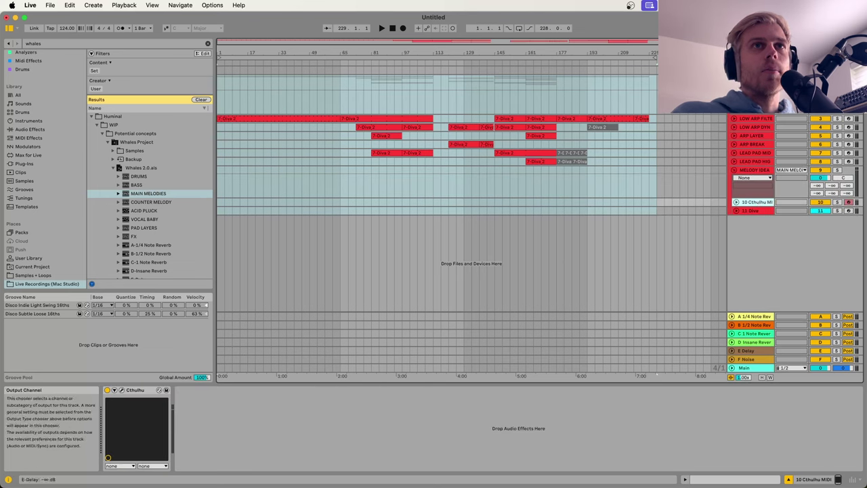
left_click(838, 78)
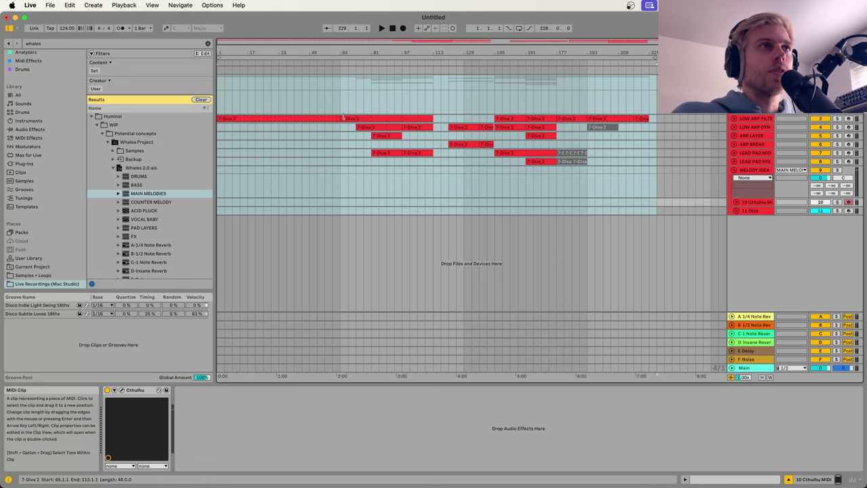
Step: Play the melodies from the opening LOW ARP FILTERED clip, and from bar 81
left_click(295, 120)
key("space")
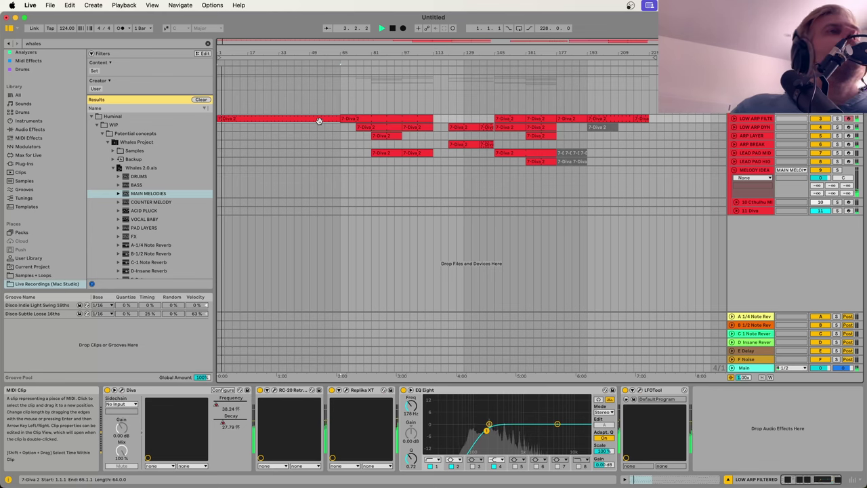
left_click(373, 107)
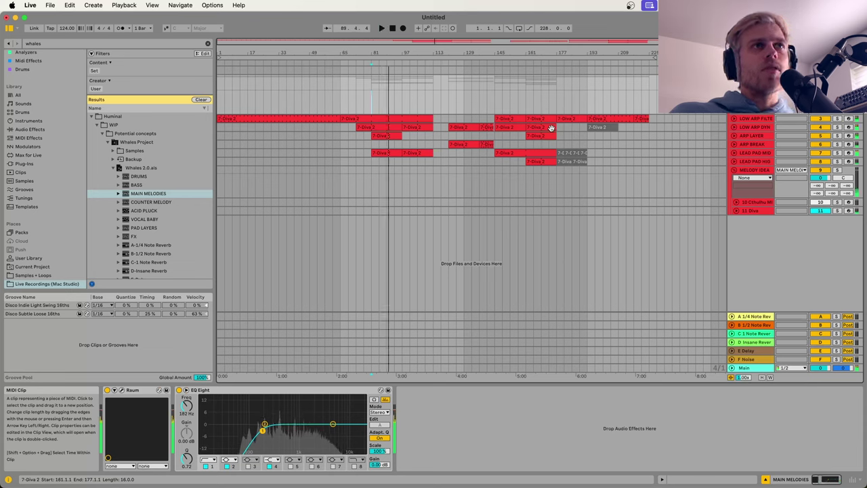
Step: Unfold the LOW ARP FILTERED track to examine the notes of its clip starting at bar 65, and fold it again
left_click(369, 118)
left_click(736, 119)
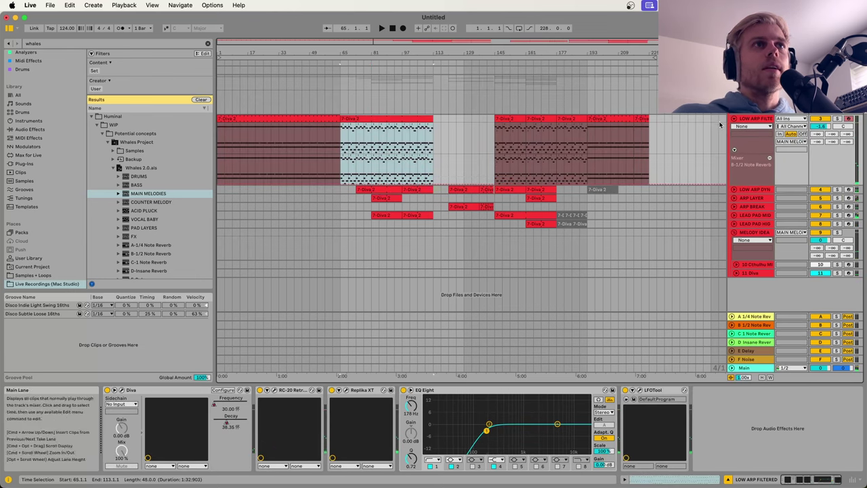
left_click(733, 119)
Step: Play the LOW ARP DYNAMIC clip at bar 97 soloed and examine the track's notes and reverb send automation
left_click(456, 129)
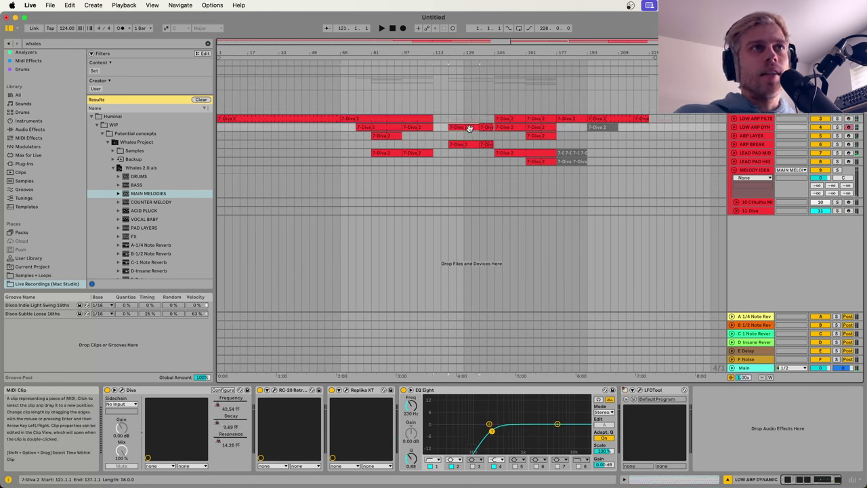
left_click(420, 127)
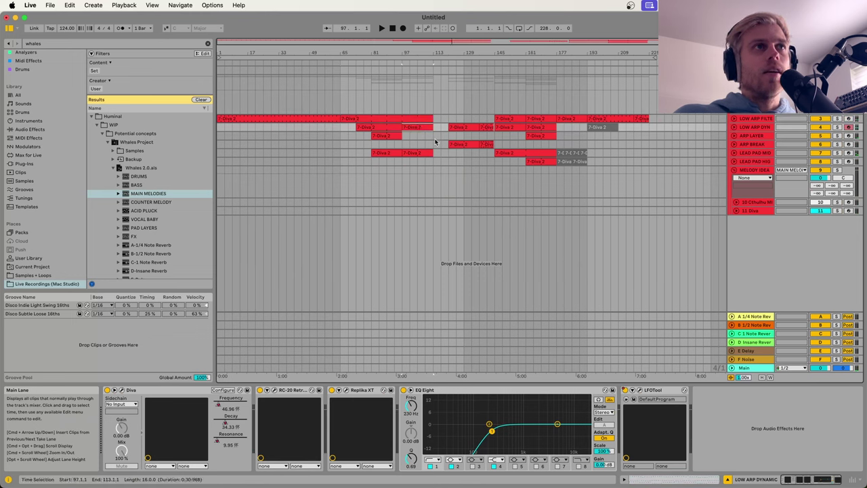
left_click(459, 131)
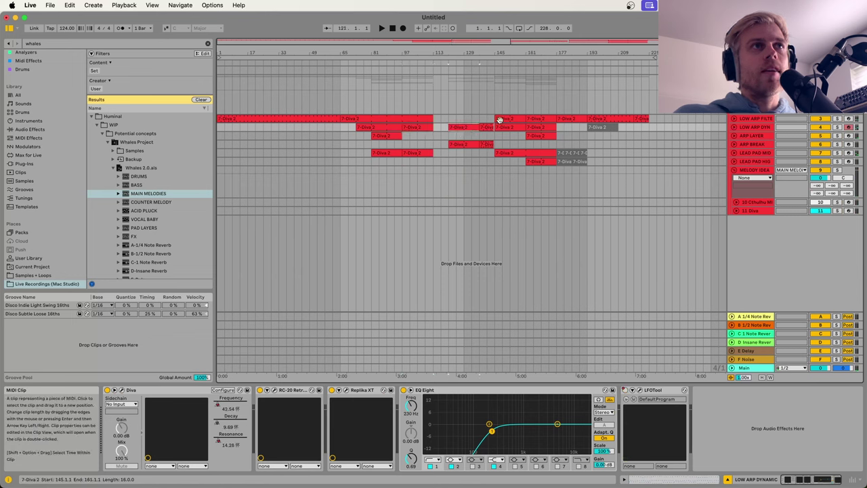
key("space")
left_click(837, 127)
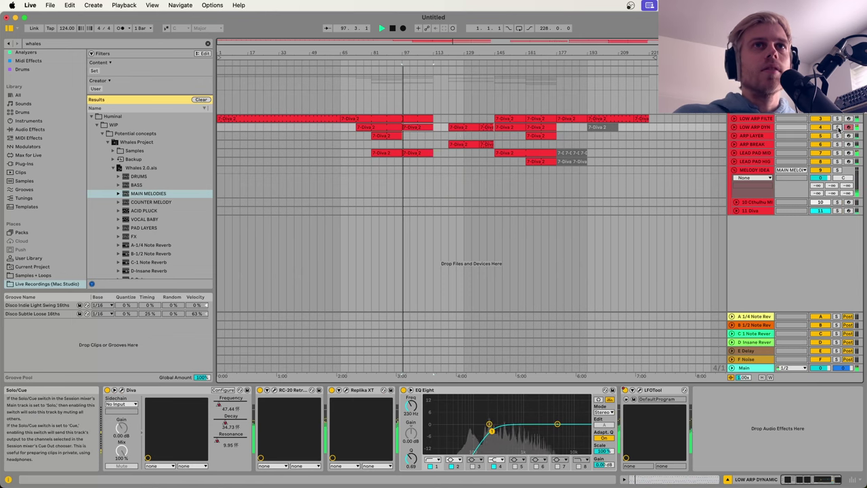
double_click(751, 128)
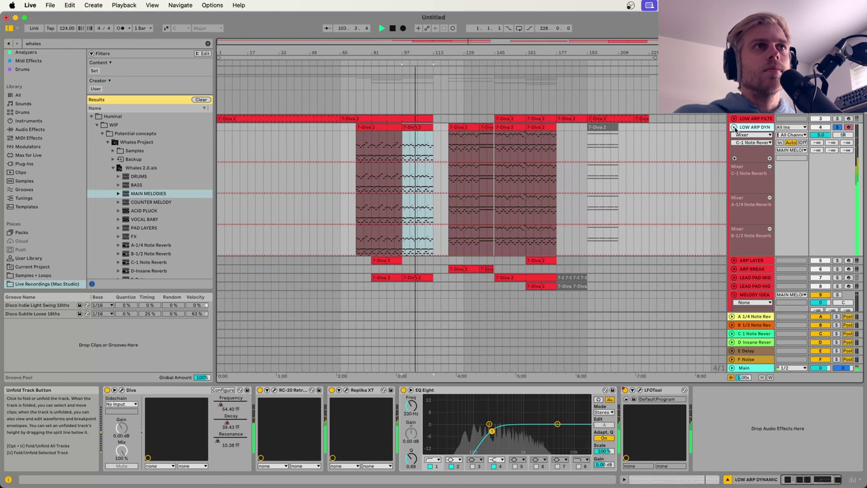
left_click(734, 127)
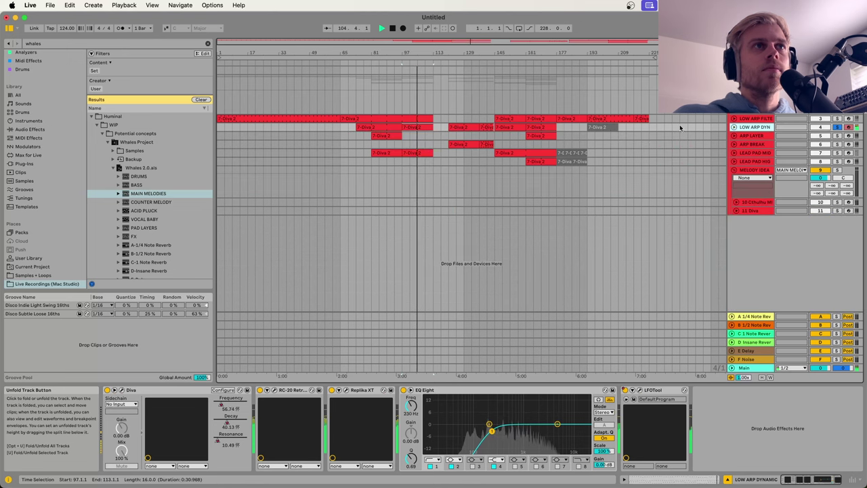
Step: Play the main melodies from bar 145 and select the MAIN MELODIES group track
left_click(502, 118)
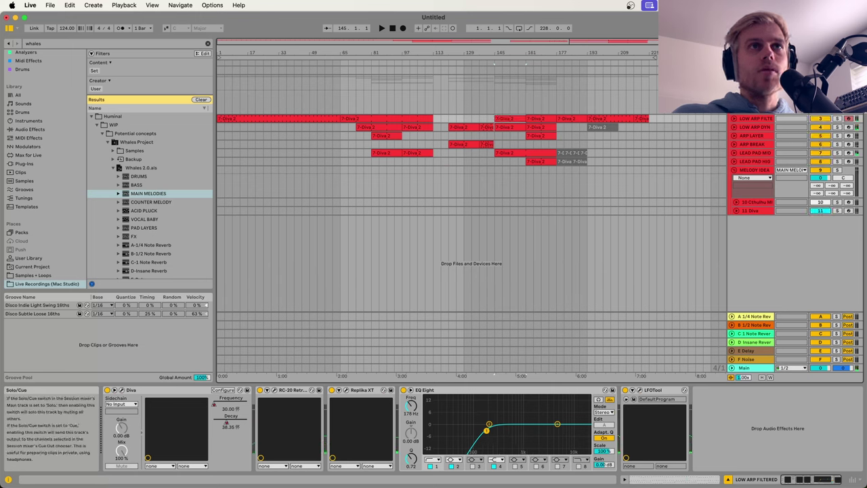
key("space")
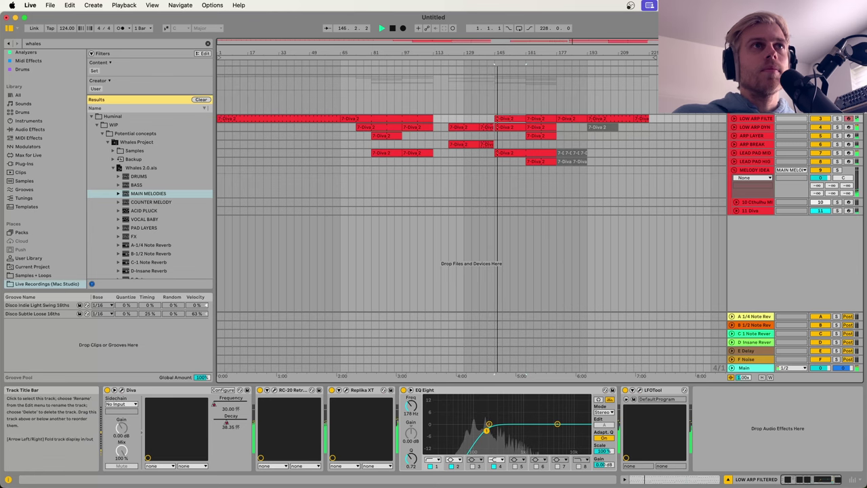
key("Up")
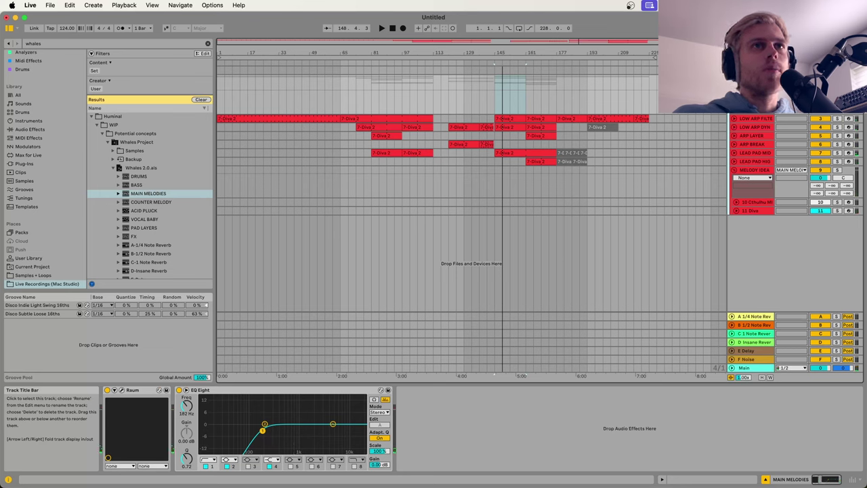
Step: Unfold the 10 Cthulhu MIDI and 11 Diva tracks and widen the track headers to show their full names and routing
left_click(736, 202)
left_click(754, 202)
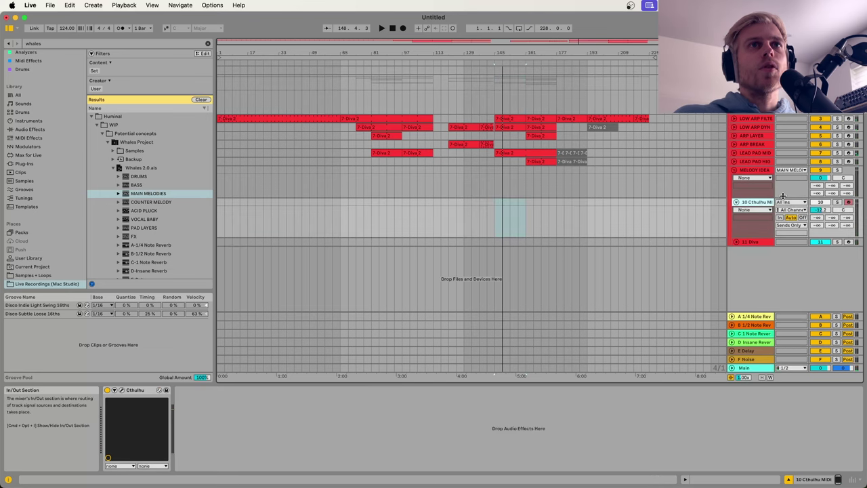
left_click(756, 170)
left_click(768, 202)
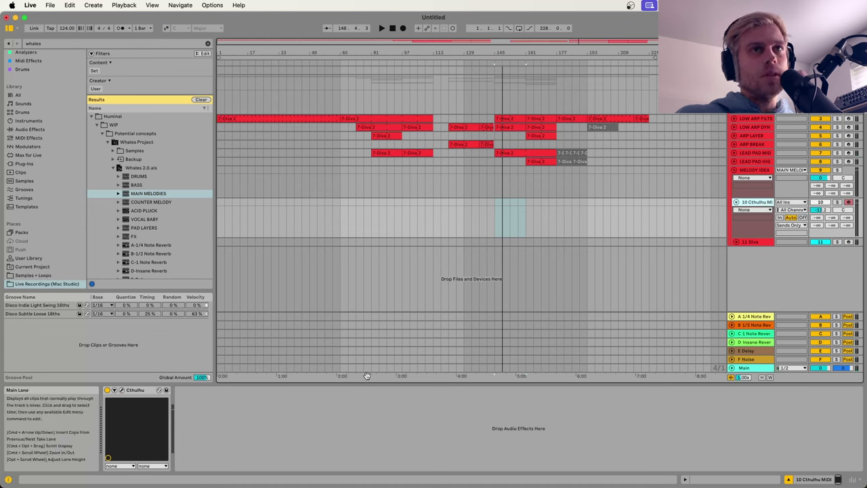
left_click(735, 242)
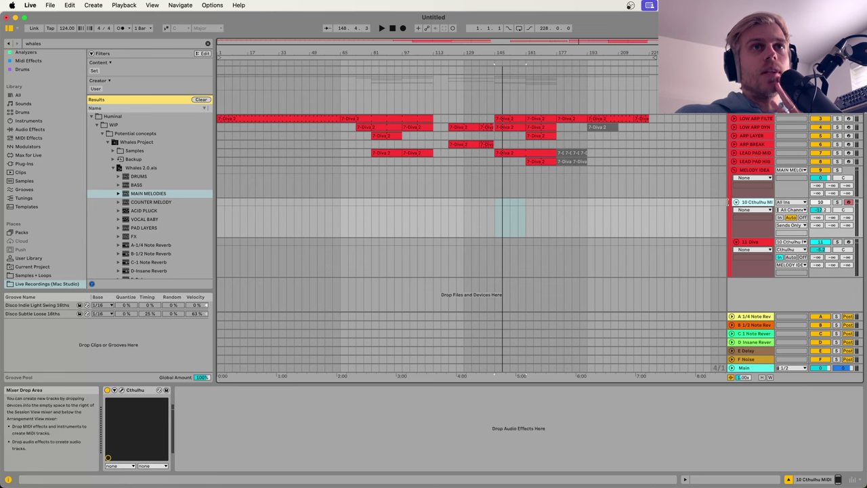
left_click_drag(728, 205, 707, 205)
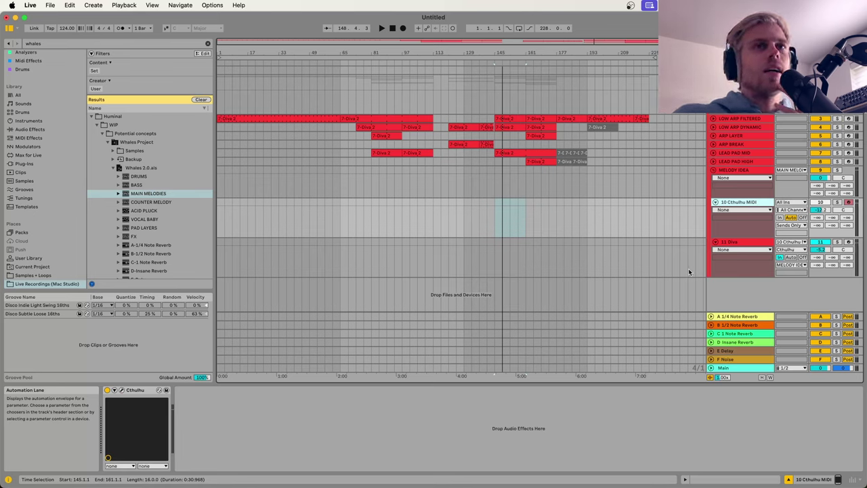
Step: Open the Cthulhu plugin window on the 10 Cthulhu MIDI track and examine its arp and chord settings during playback
left_click(120, 392)
left_click_drag(613, 112, 394, 62)
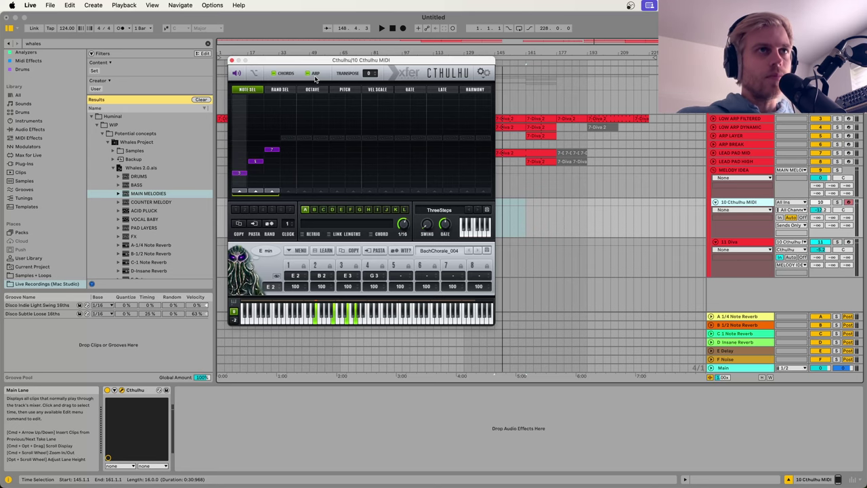
key("space")
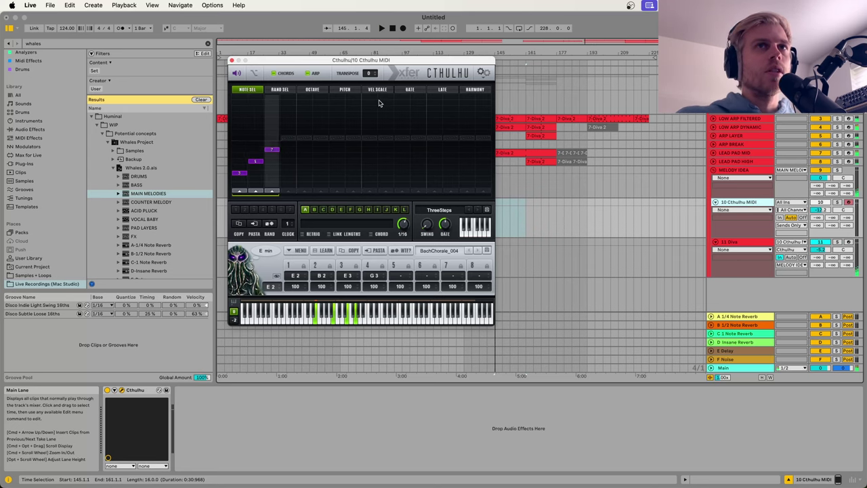
Step: In Session View, close the Cthulhu window, solo the 10 Cthulhu MIDI and 11 Diva tracks, and launch the Cthulhu MIDI clip
key("Tab")
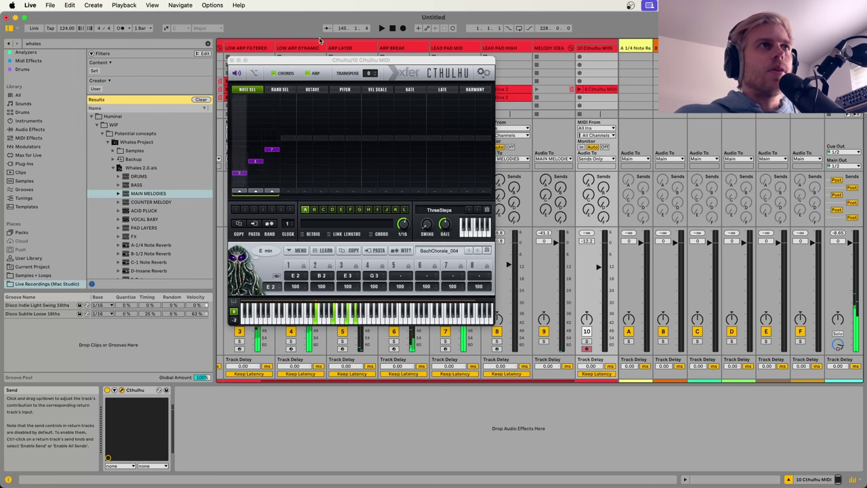
left_click(232, 60)
scroll(529, 89, "right", 3)
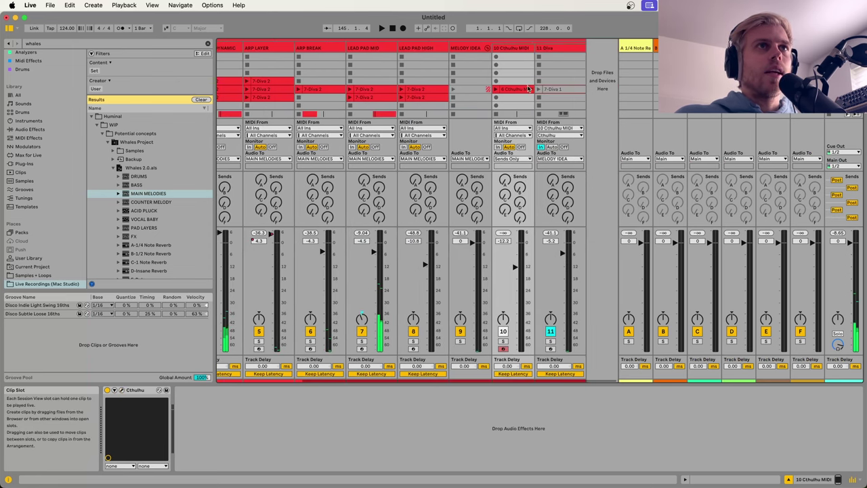
left_click(529, 89)
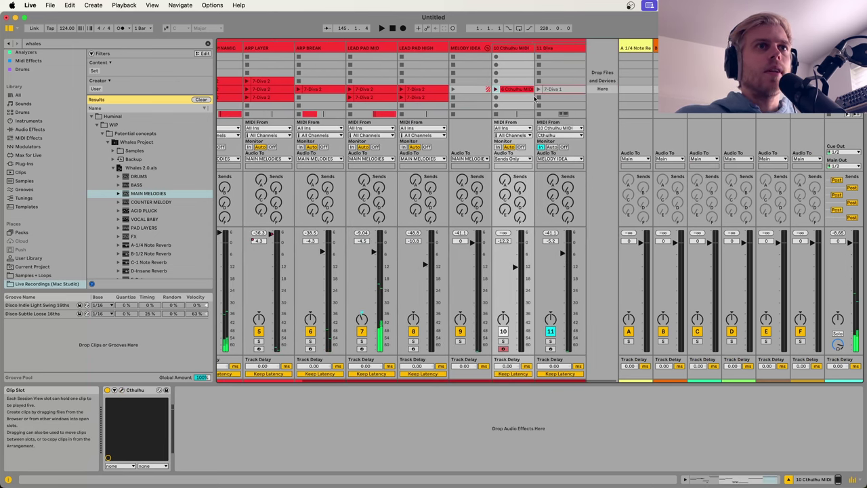
left_click(504, 341)
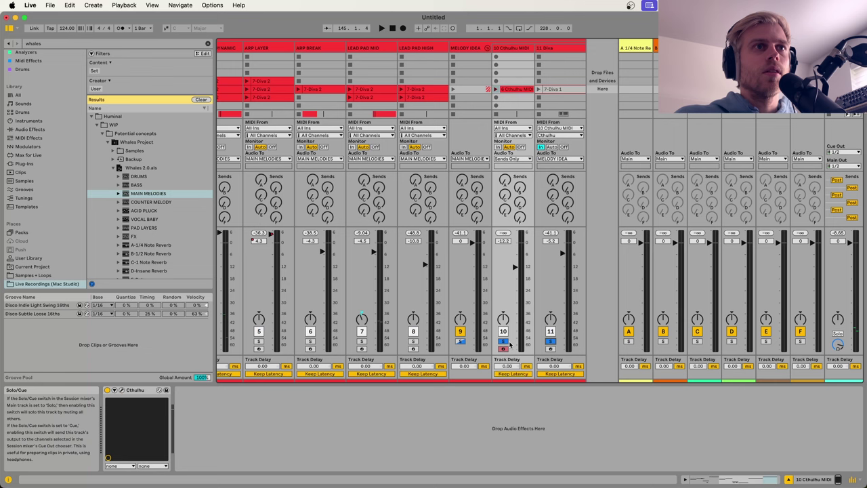
left_click(496, 89)
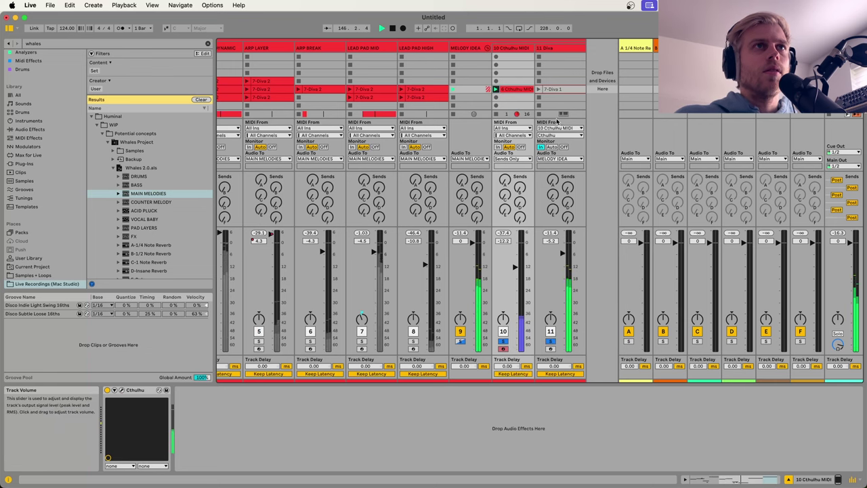
left_click(524, 49)
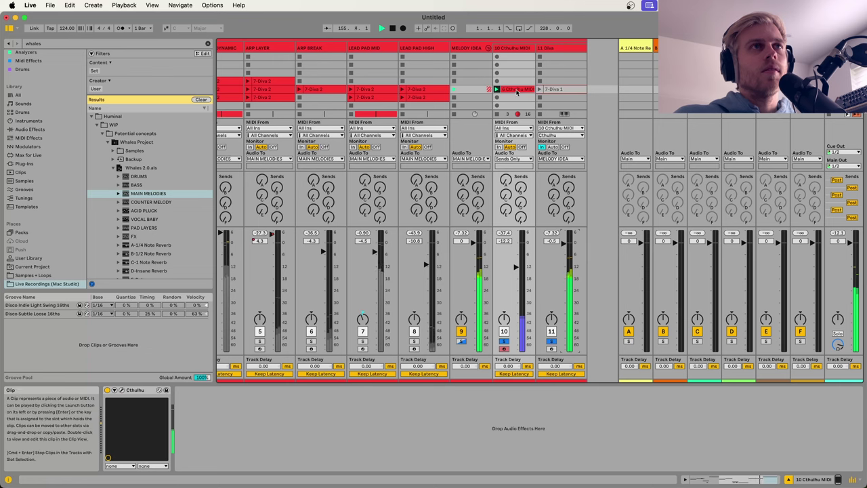
Step: Examine the arp steps and chord in the 10 Cthulhu MIDI track's plugin window and the notes in its MIDI clip
left_click(514, 51)
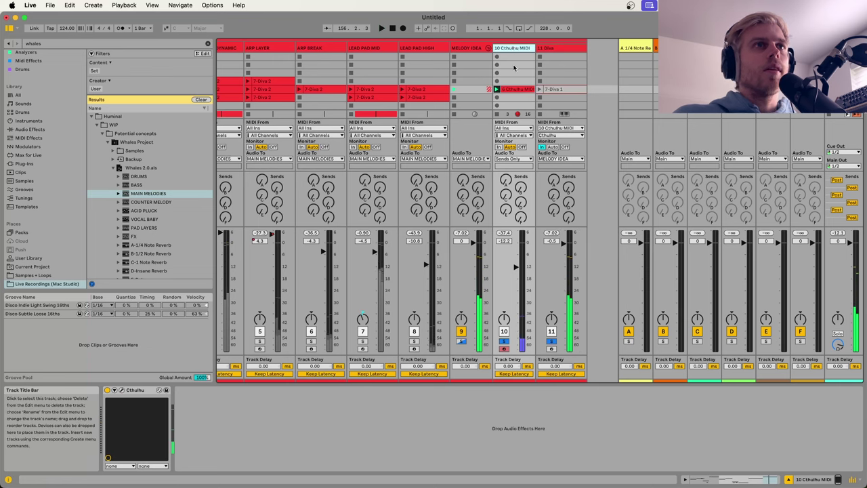
left_click(120, 389)
left_click_drag(396, 61, 583, 81)
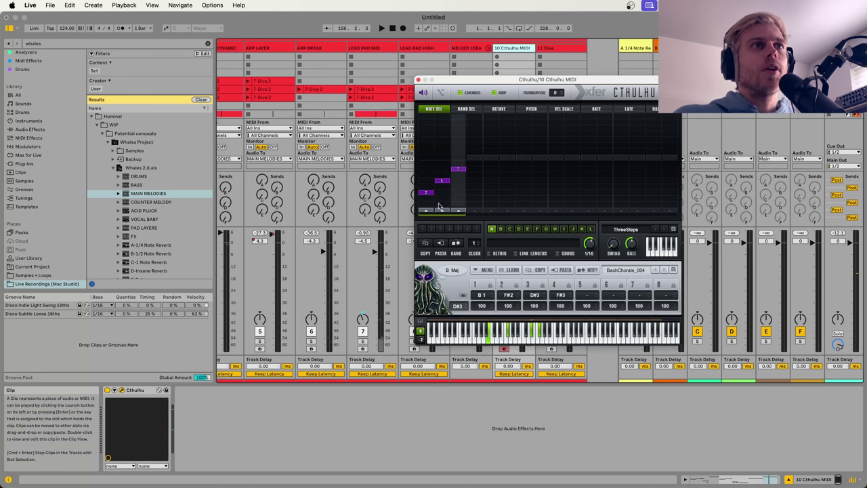
left_click(418, 79)
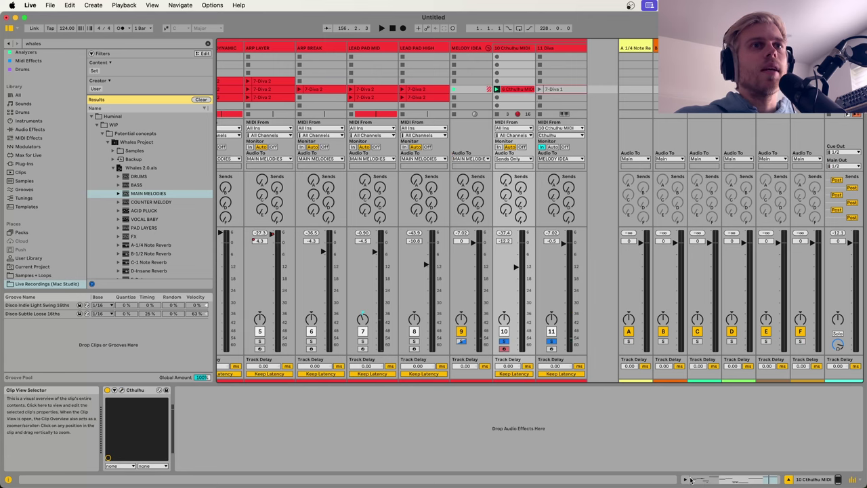
left_click(710, 483)
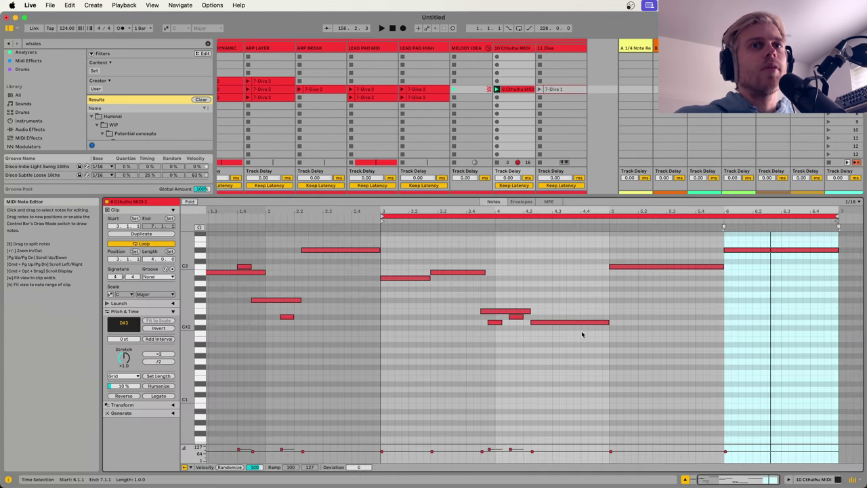
left_click(808, 479)
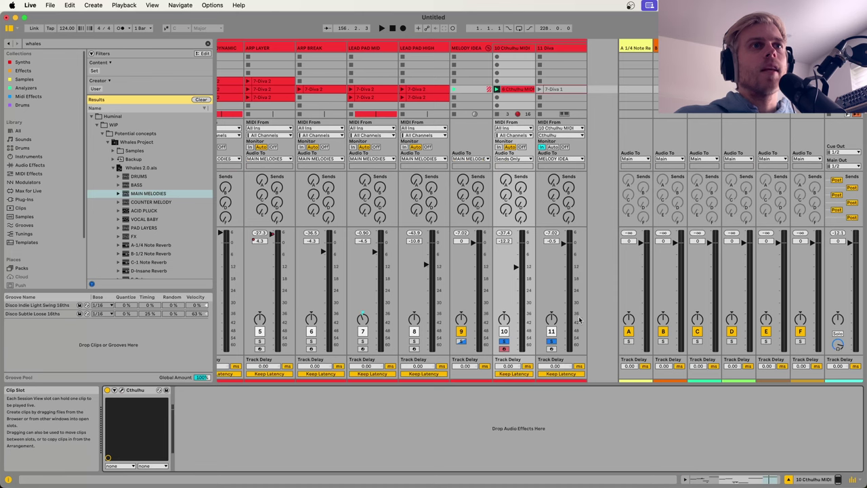
Step: Arm both the 10 Cthulhu MIDI and 11 Diva tracks for recording
left_click(566, 59)
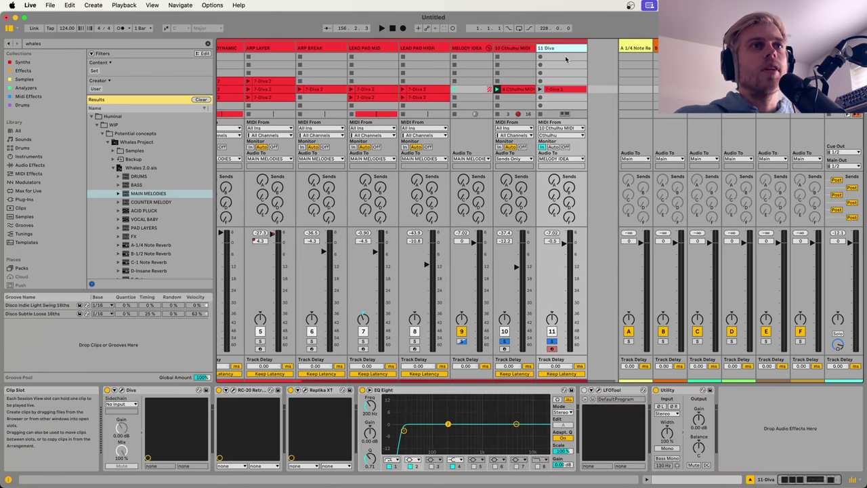
left_click(562, 90)
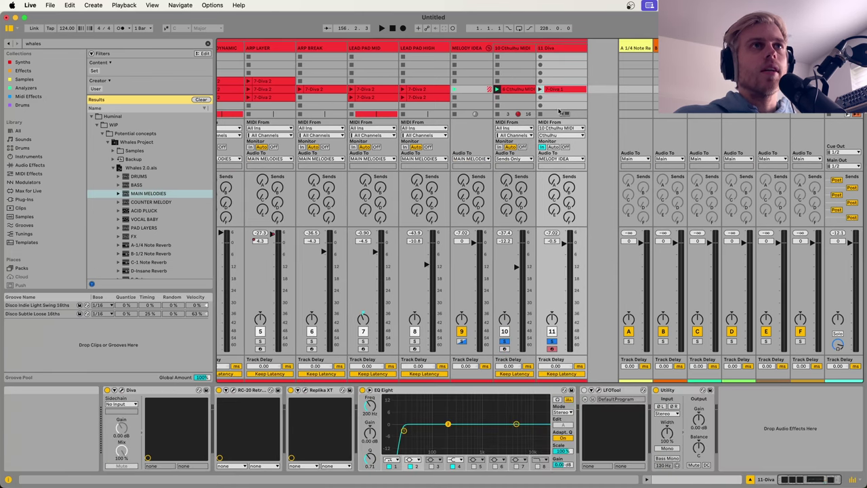
left_click(504, 348)
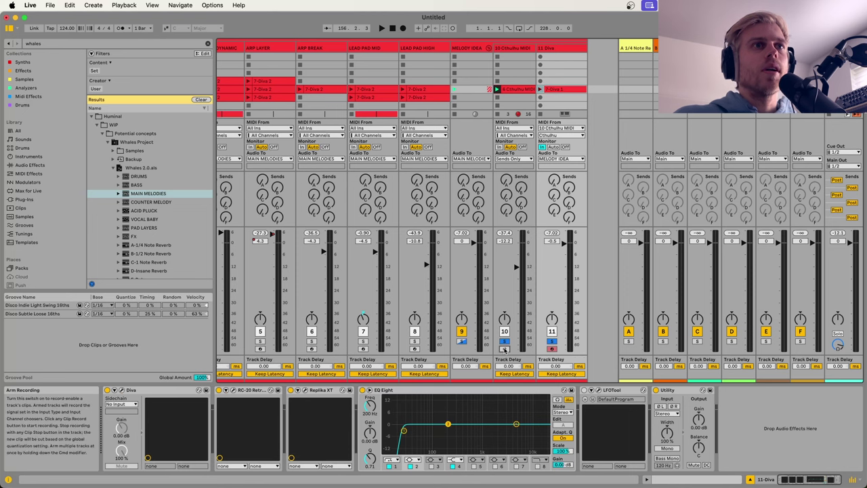
left_click(552, 348, "super")
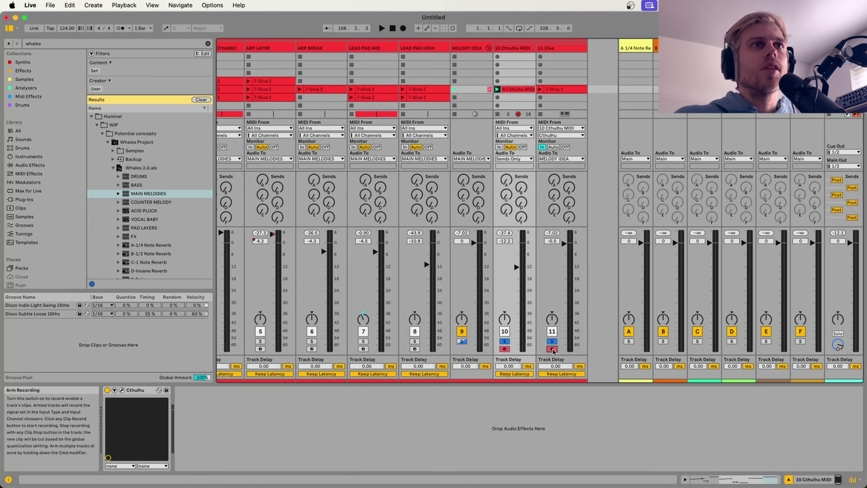
Step: Record Cthulhu's MIDI output into the empty slot above the existing 11 Diva clip, check the recorded notes, and return to the device chain
left_click(541, 81)
left_click(556, 82)
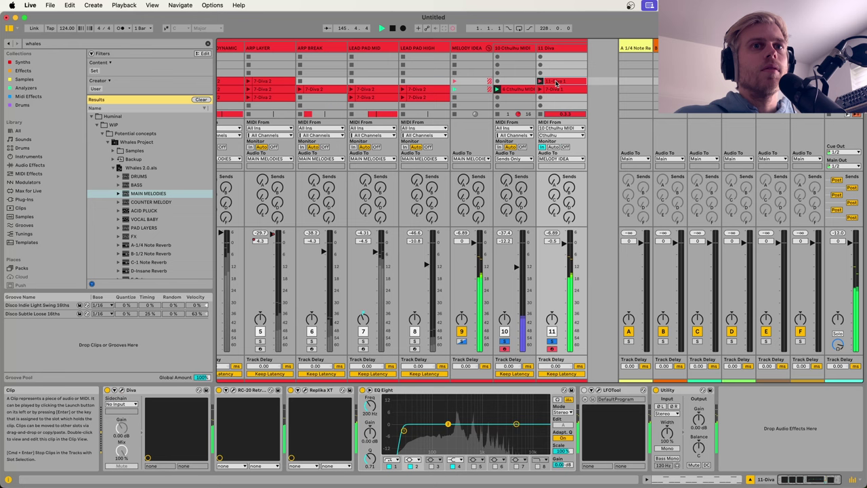
left_click(705, 483)
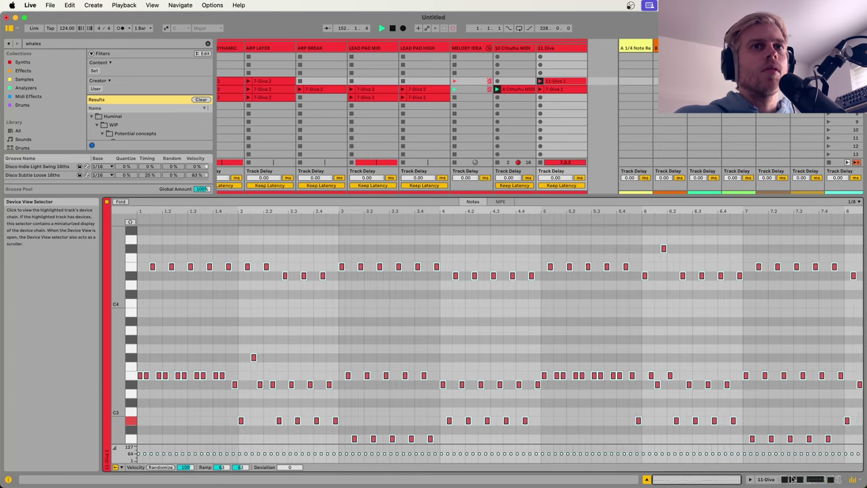
key("space")
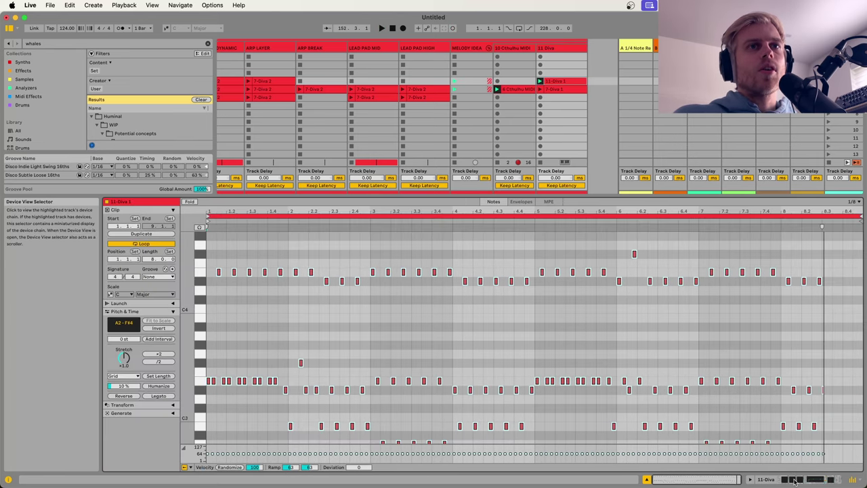
left_click(795, 480)
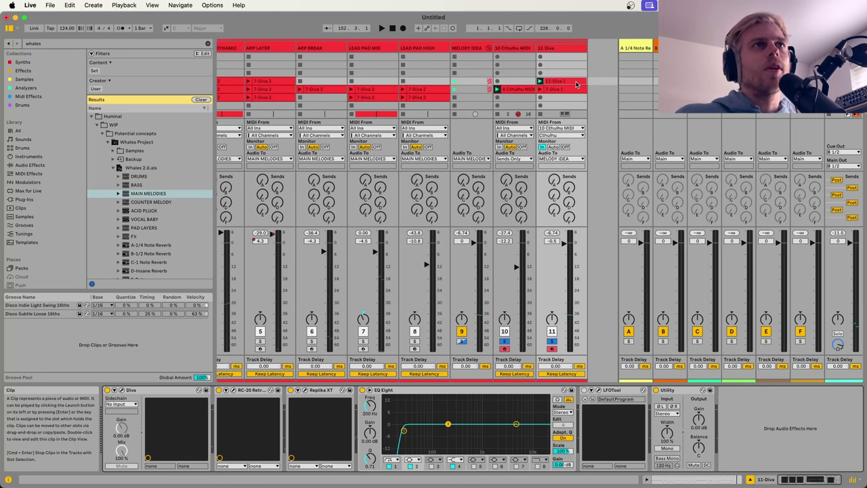
Step: Select the first 7-Diva 2 clip on the LOW ARP FILTERED track and switch to Arrangement View
scroll(577, 84, "left", 1)
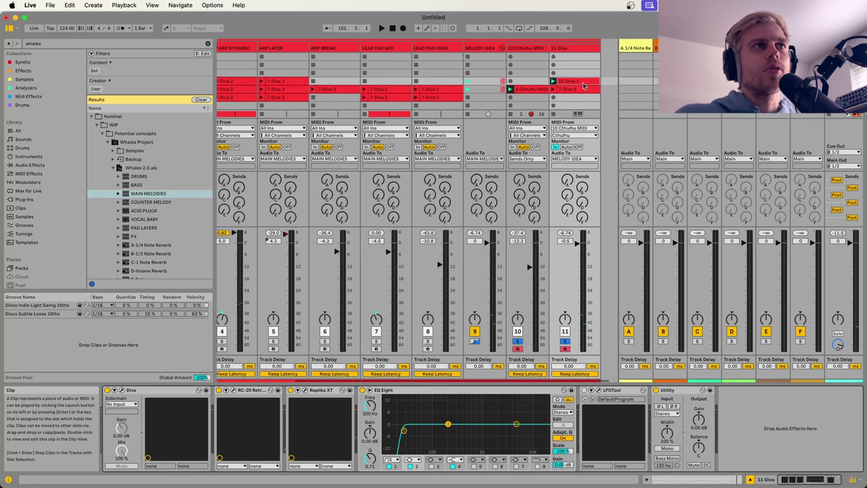
scroll(583, 84, "left", 8)
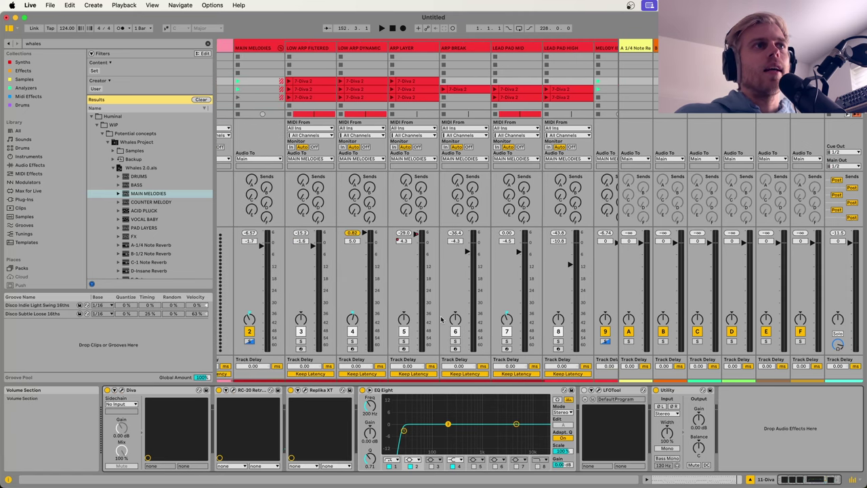
left_click(318, 82)
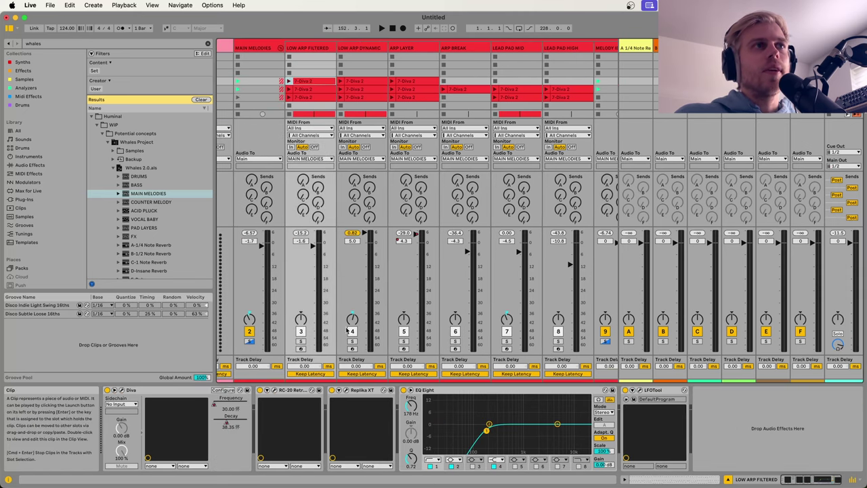
key("Tab")
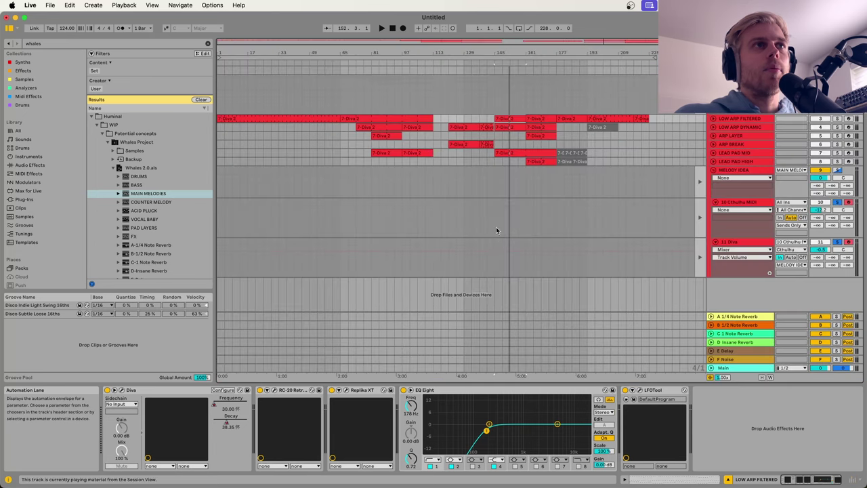
Step: Solo the LOW ARP DYNAMIC track, play its clip from bar 145, and unfold the track
left_click(461, 126)
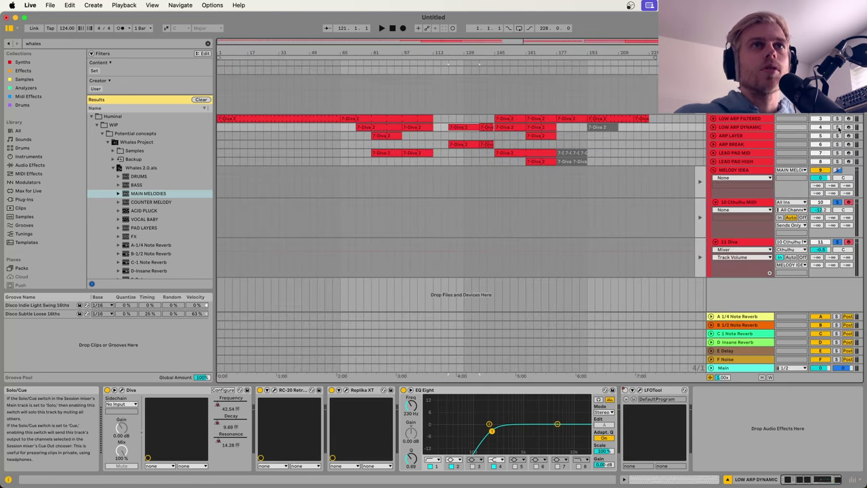
left_click(838, 127)
left_click(510, 128)
key("space")
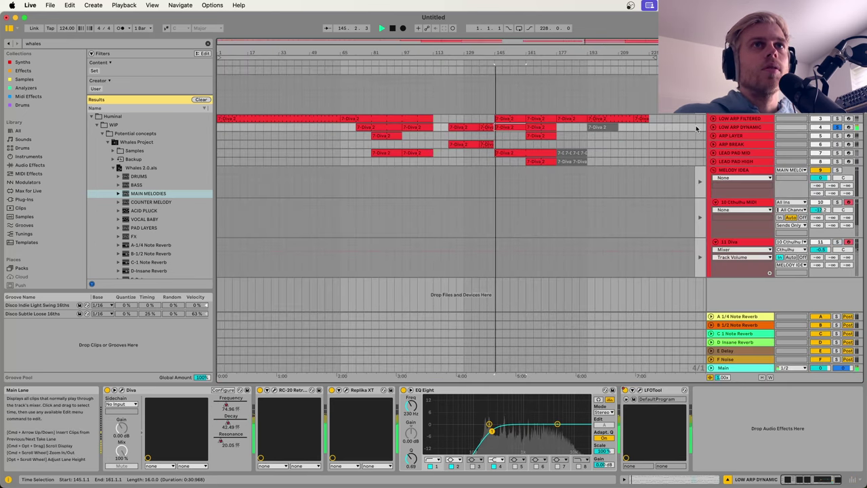
left_click(713, 127)
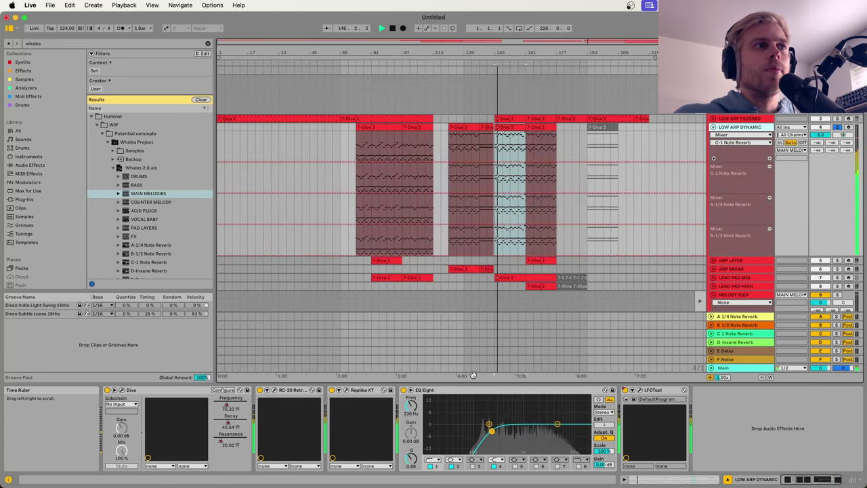
Step: Toggle LFOTool on the LOW ARP DYNAMIC track during playback to hear its effect, and stop playback
left_click(626, 391)
left_click(626, 391)
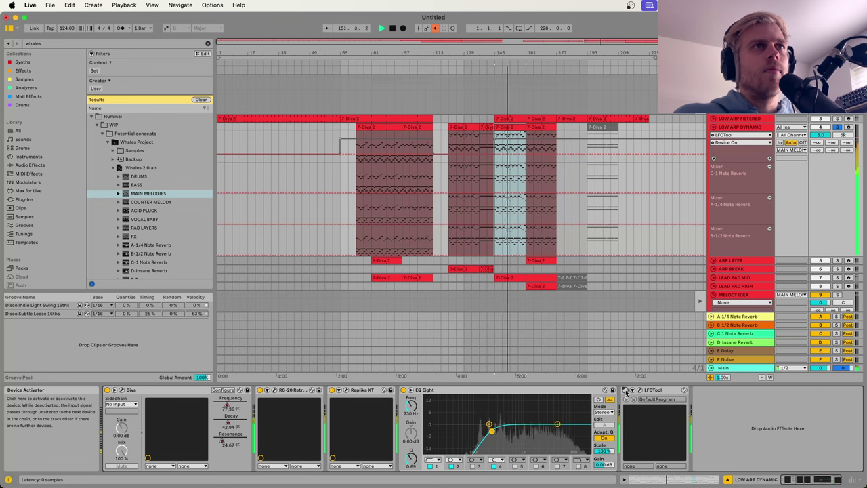
key("space")
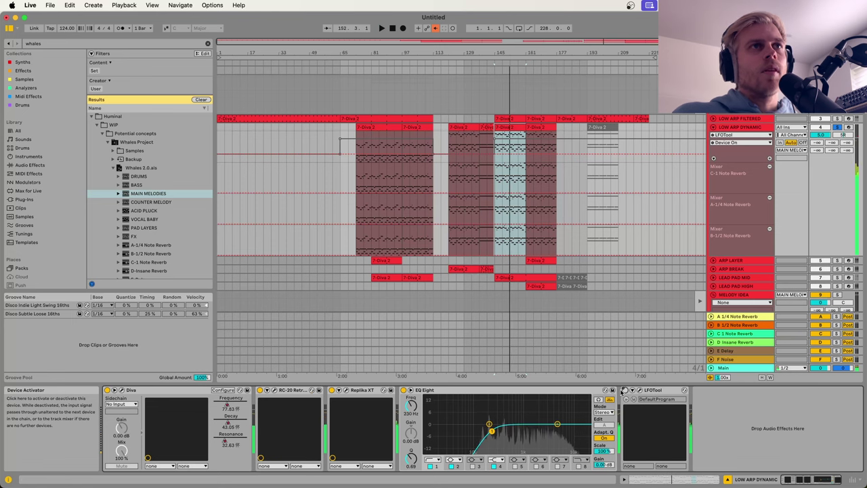
Step: Listen to the LOW ARP DYNAMIC clip that starts at bar 73 with LFOTool bypassed
left_click(391, 126)
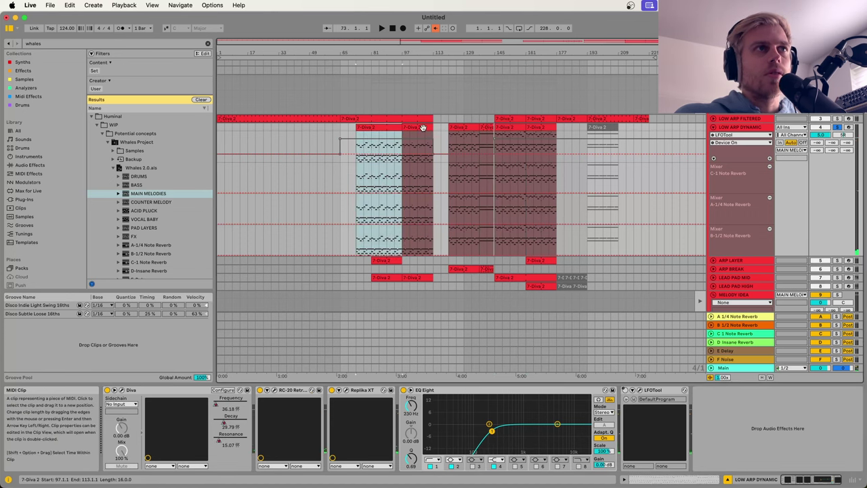
key("space")
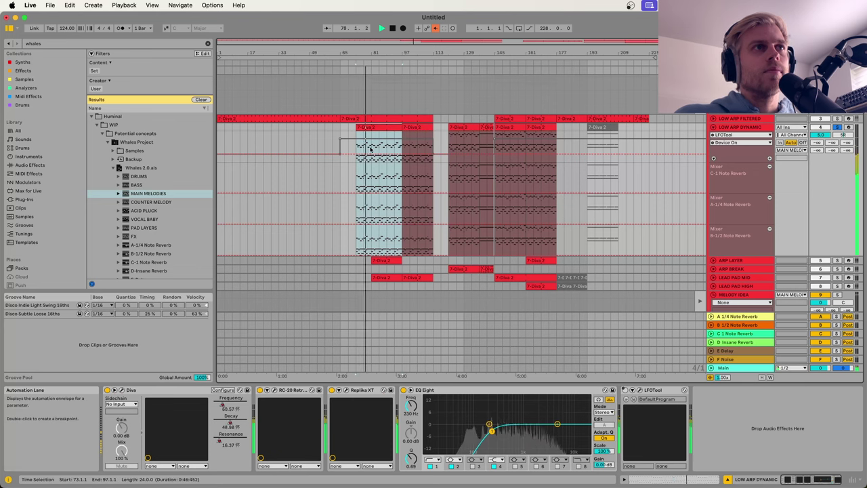
left_click(382, 167)
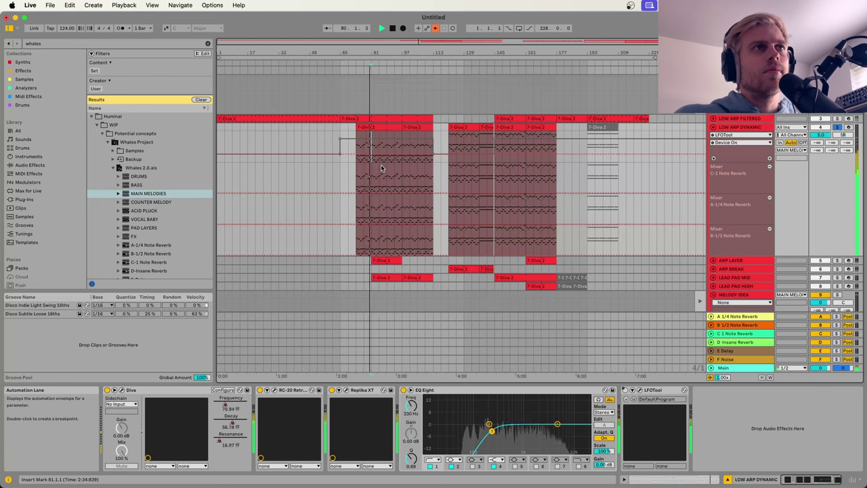
key("space")
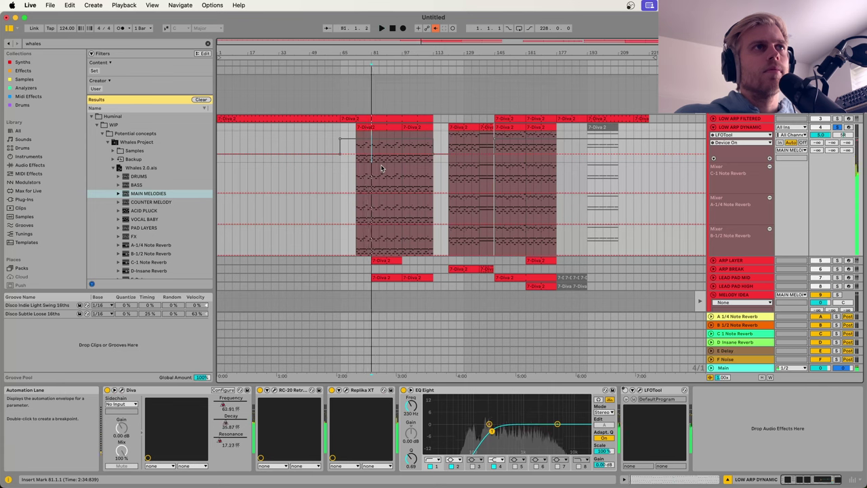
Step: Select the LOW ARP DYNAMIC clip at bar 73 and re-enable the overridden LFOTool Device On automation
left_click(386, 126)
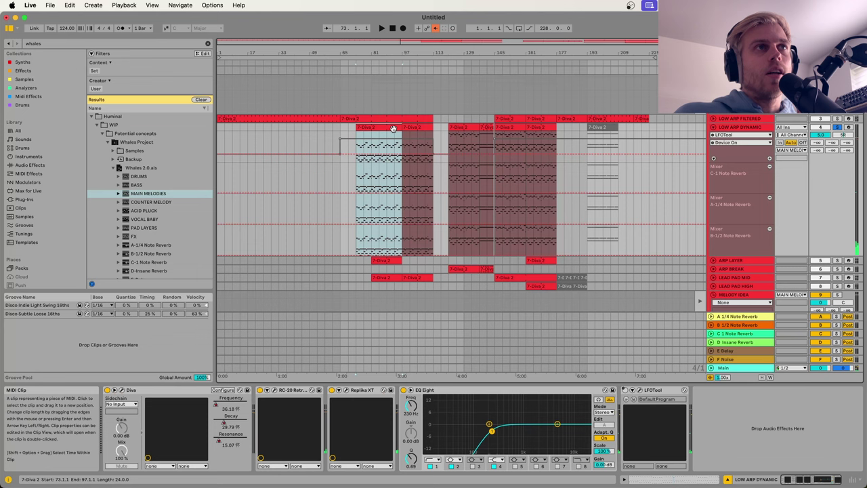
left_click(741, 132)
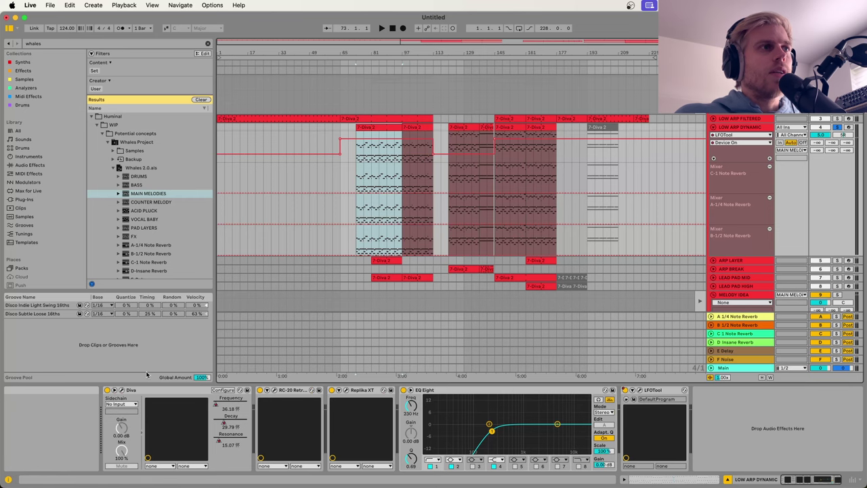
Step: Open the Diva plugin window on LOW ARP DYNAMIC, examine its preset and synth settings, and close it
left_click(122, 390)
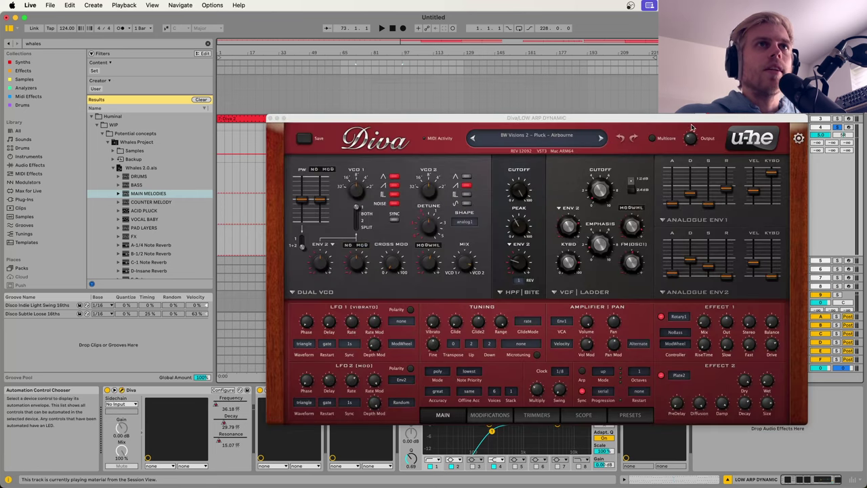
left_click_drag(684, 122, 650, 93)
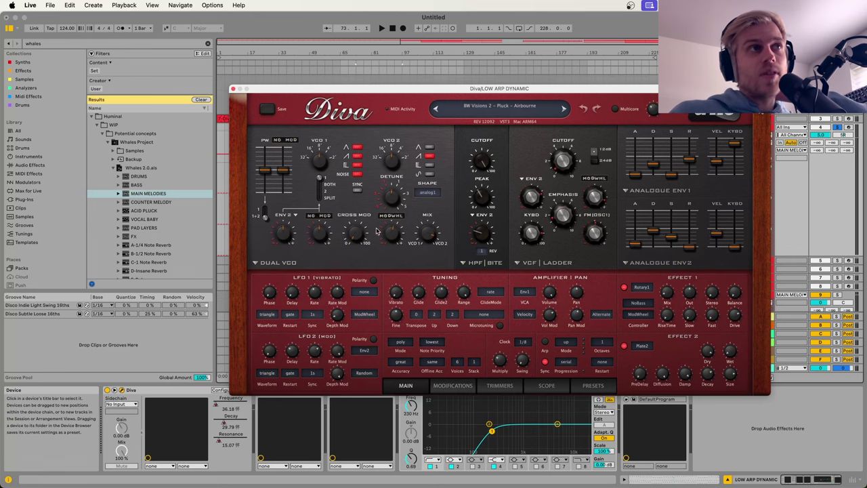
left_click(233, 89)
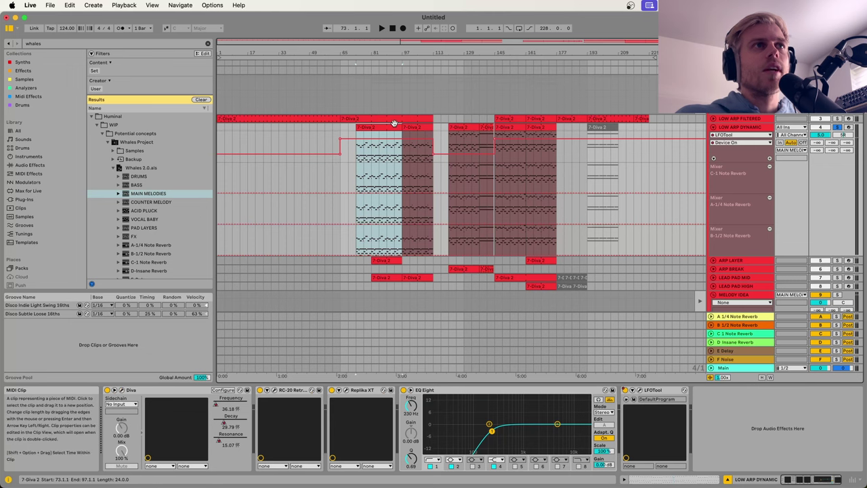
Step: Play LOW ARP DYNAMIC from bar 73 and again from bar 93 with the LFOTool automation active
key("space")
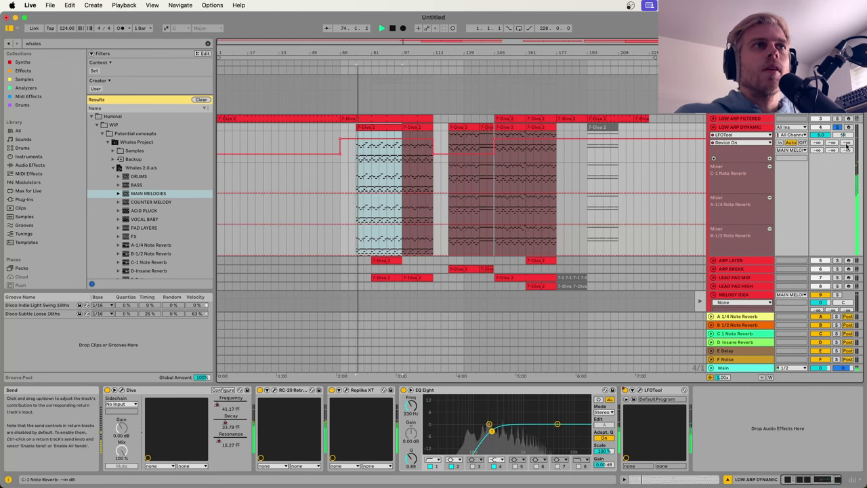
key("space")
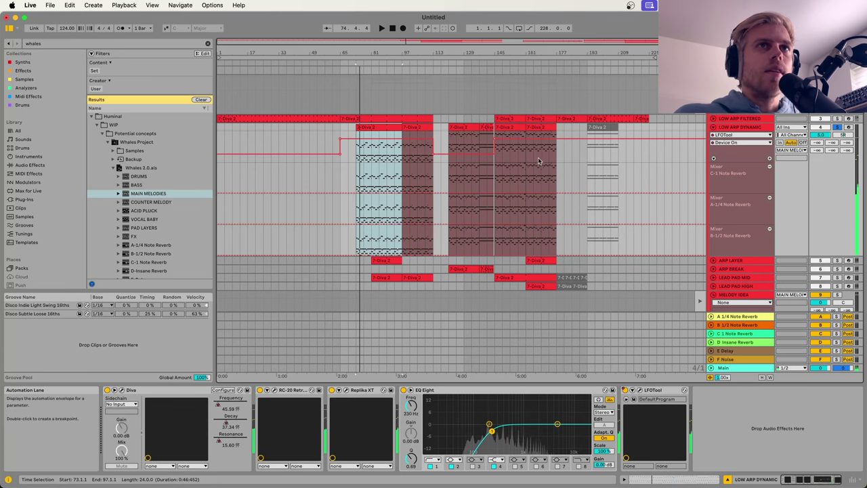
left_click(393, 157)
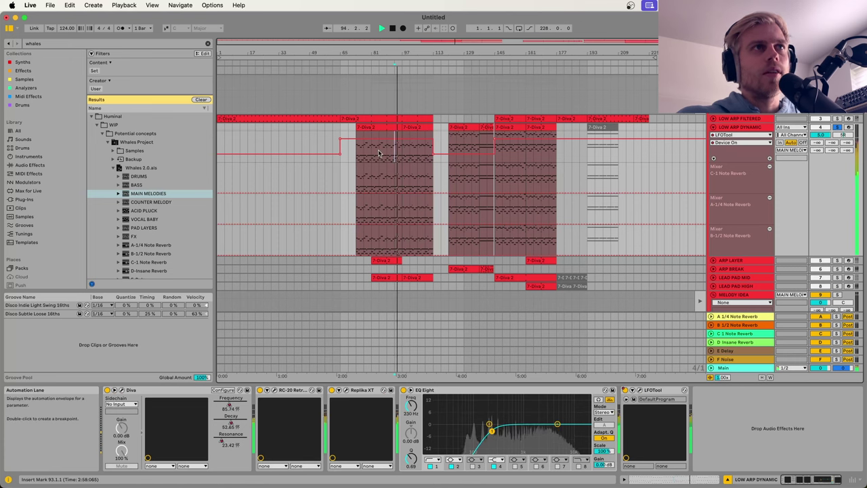
key("space")
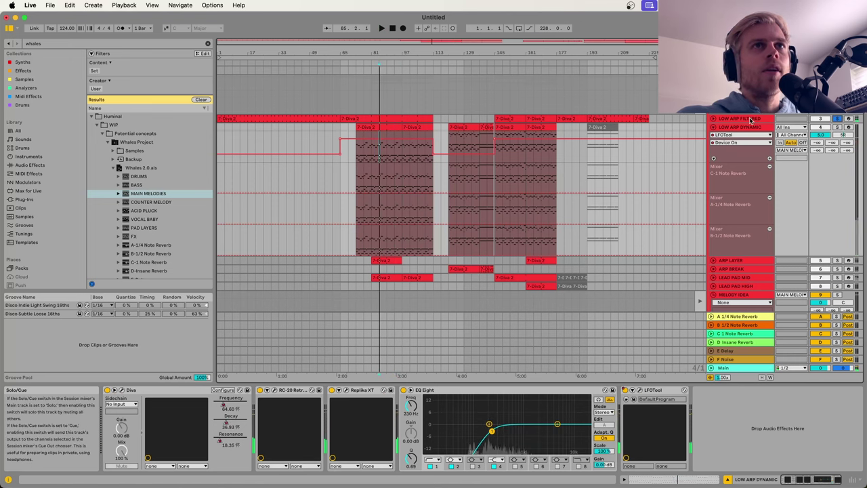
Step: Solo and unfold the LOW ARP FILTERED track and listen to it from bar 81
left_click(711, 119)
left_click(372, 135)
key("space")
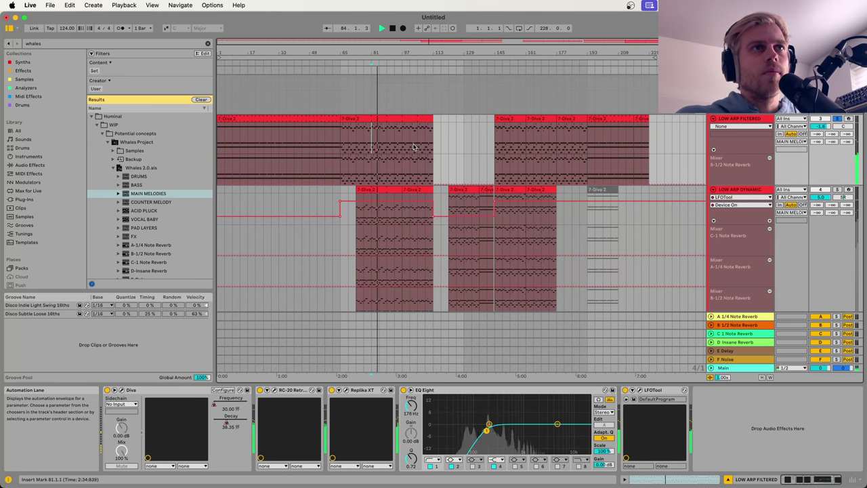
key("space")
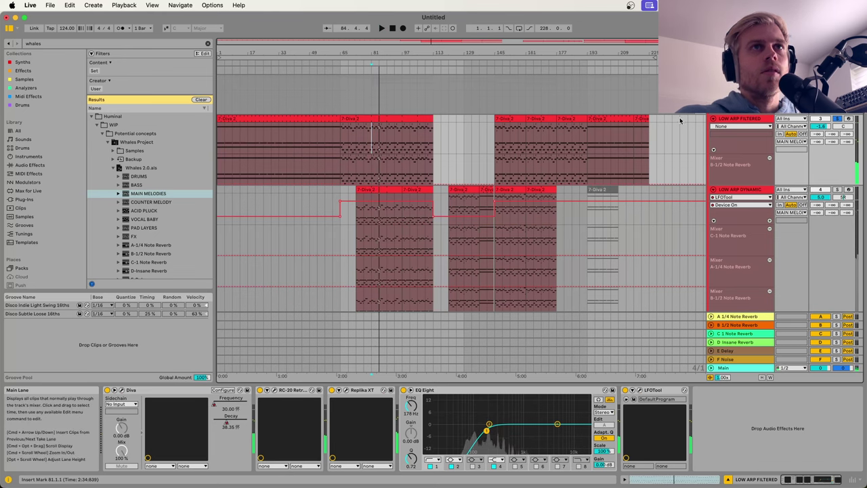
Step: Fold the LOW ARP FILTERED and LOW ARP DYNAMIC tracks, and unfold and select the ARP LAYER track
left_click(718, 119)
left_click(713, 119)
left_click(713, 127)
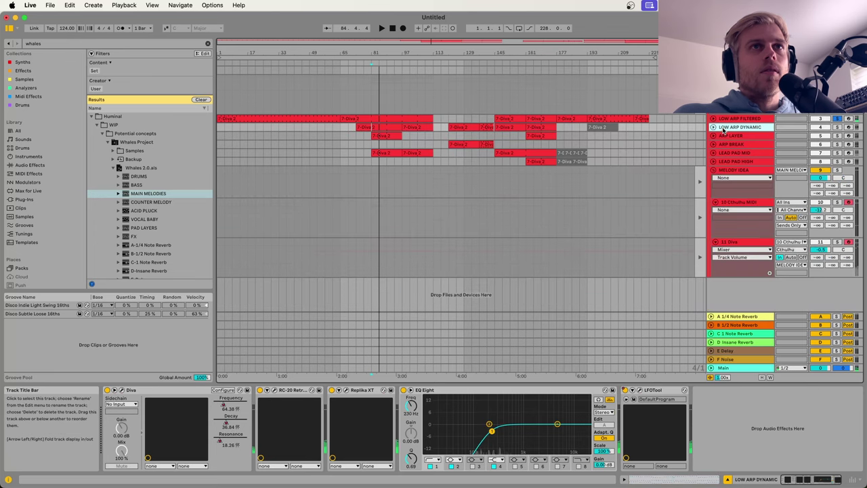
left_click(713, 136)
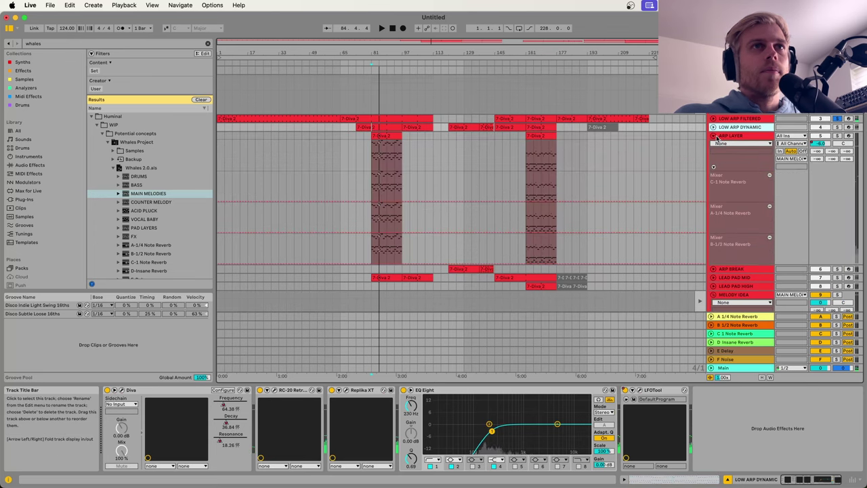
left_click(718, 137)
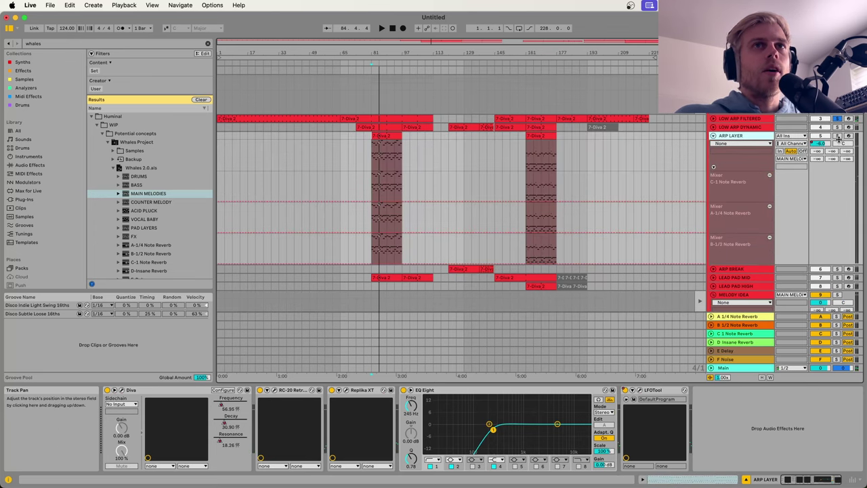
Step: Solo the ARP LAYER track, listen to it from bar 81, and fold the track
left_click(389, 135)
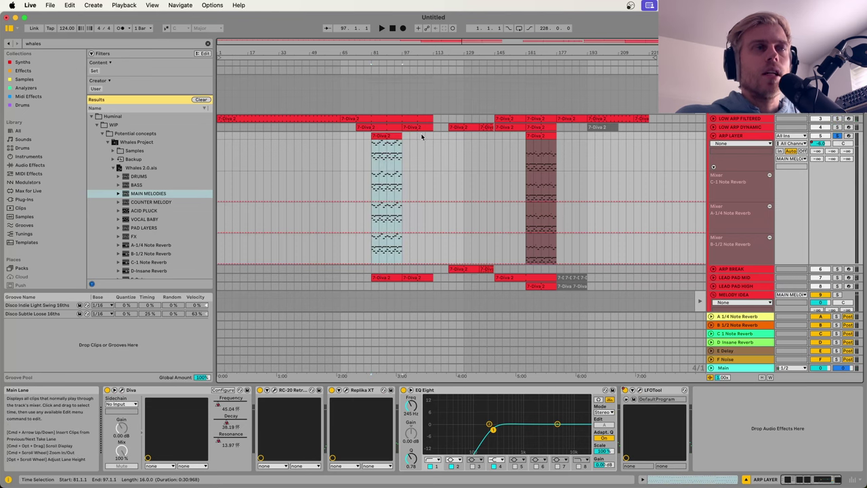
key("space")
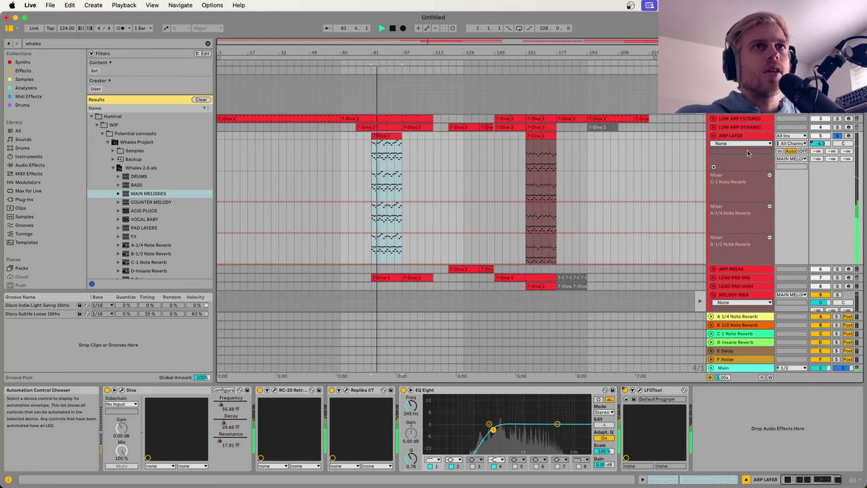
left_click(714, 137)
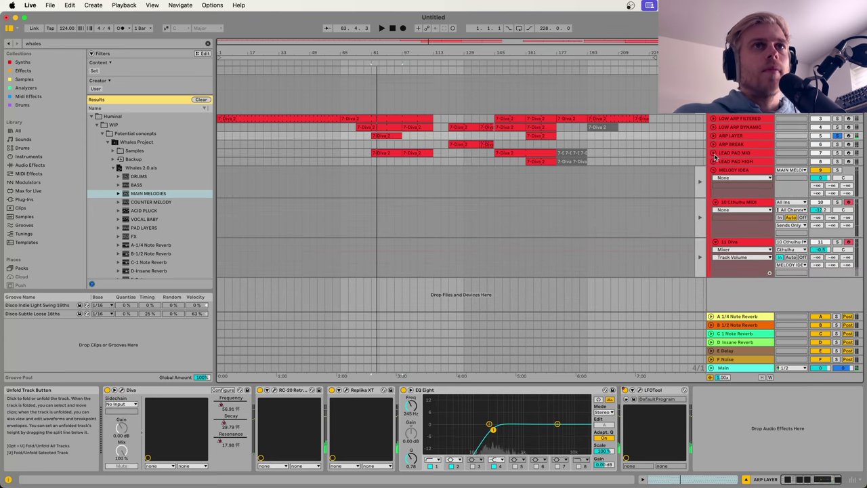
Step: Unfold and solo the LEAD PAD MID track and select its clip starting at bar 81
left_click(738, 153)
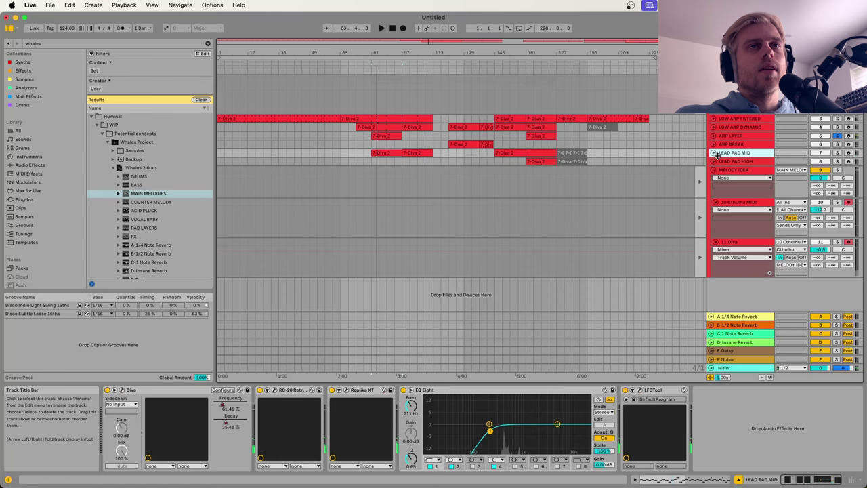
left_click(714, 153)
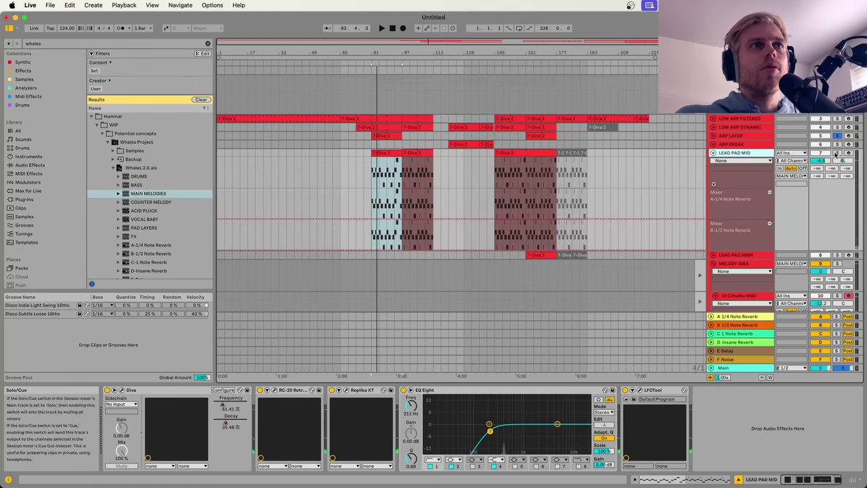
left_click(390, 151)
left_click(389, 150)
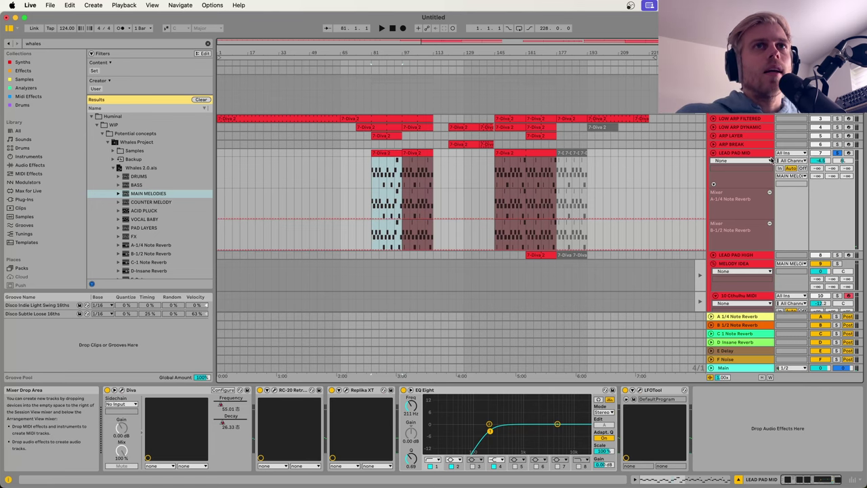
Step: Open the Diva plugin window on LEAD PAD MID, examine its preset and synth settings, and close it
left_click(741, 152)
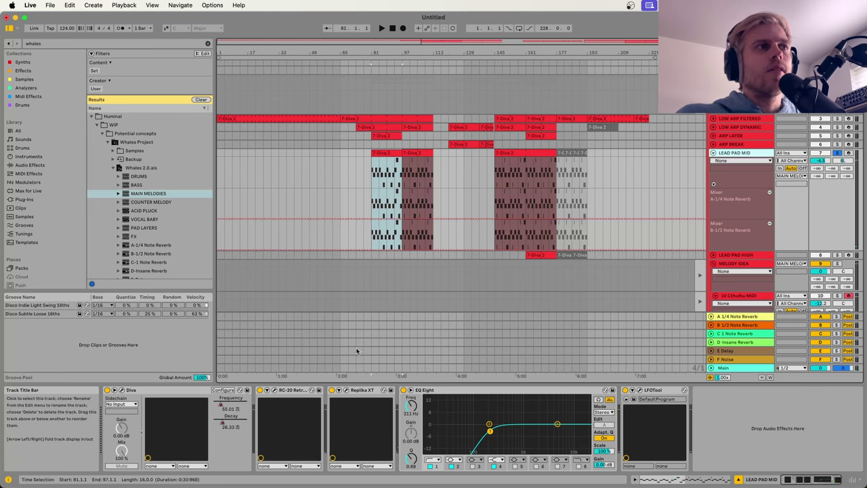
left_click(121, 390)
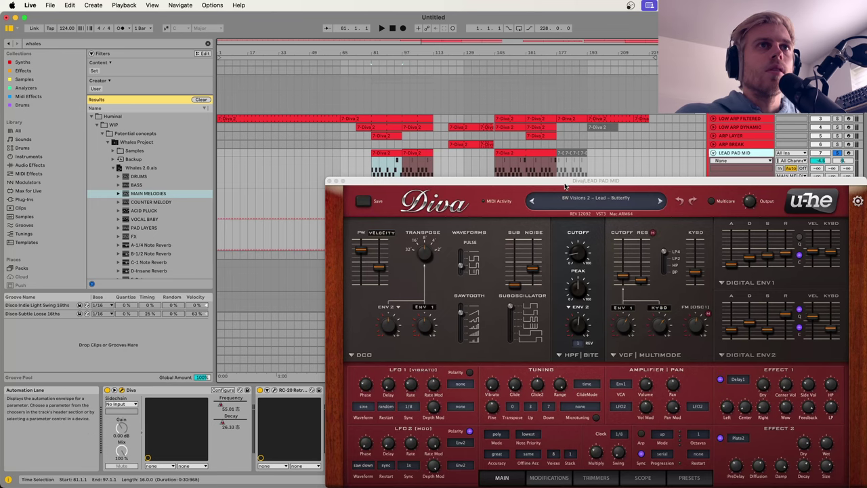
left_click_drag(565, 184, 484, 120)
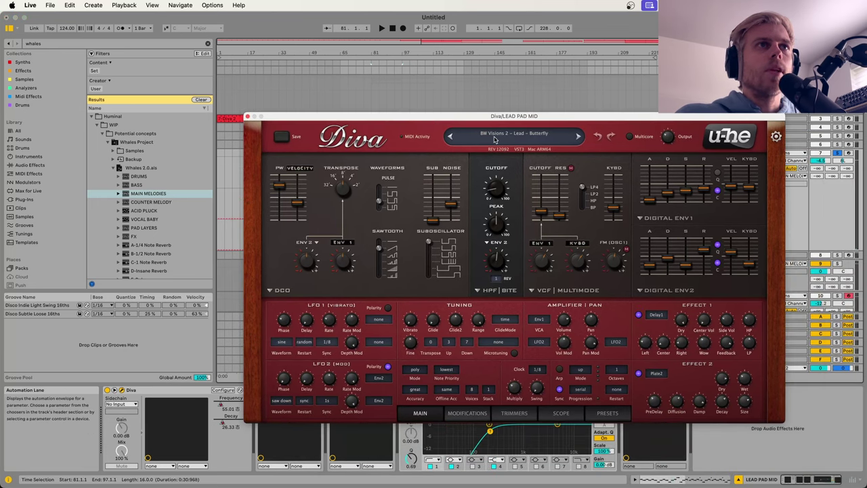
left_click_drag(555, 118, 560, 133)
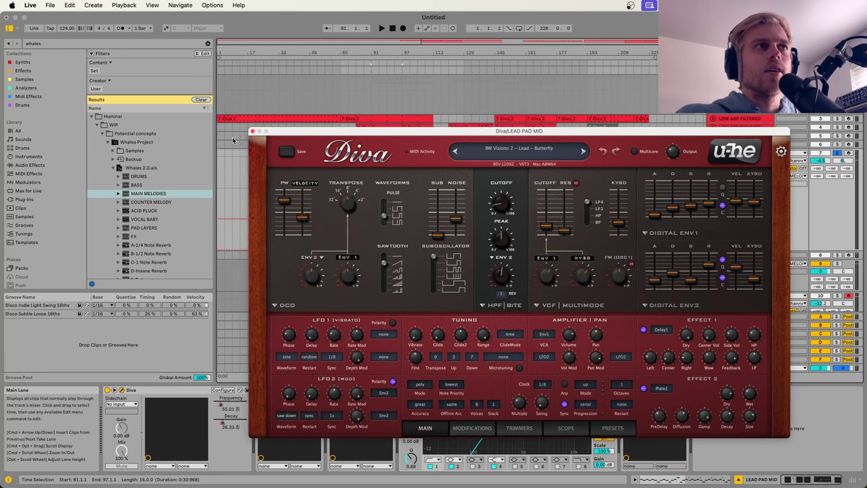
left_click(252, 132)
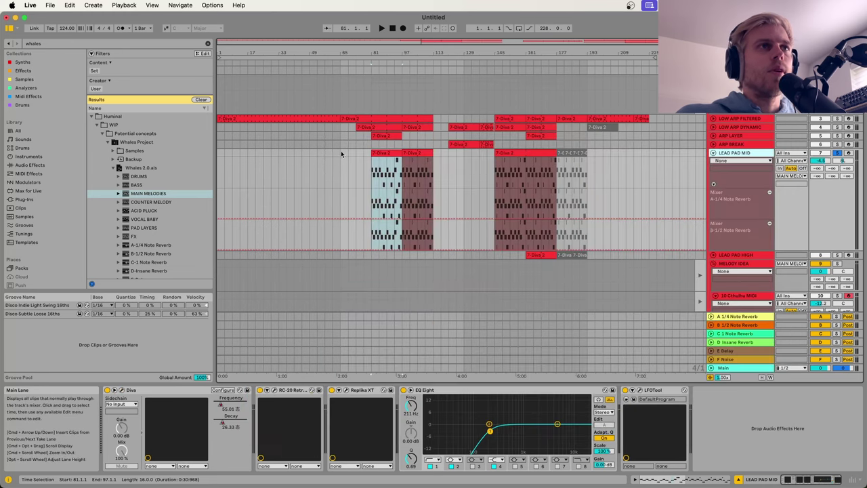
Step: Play LEAD PAD MID from bar 81 and solo LOW ARP DYNAMIC alongside it to hear both layers together
left_click(377, 153)
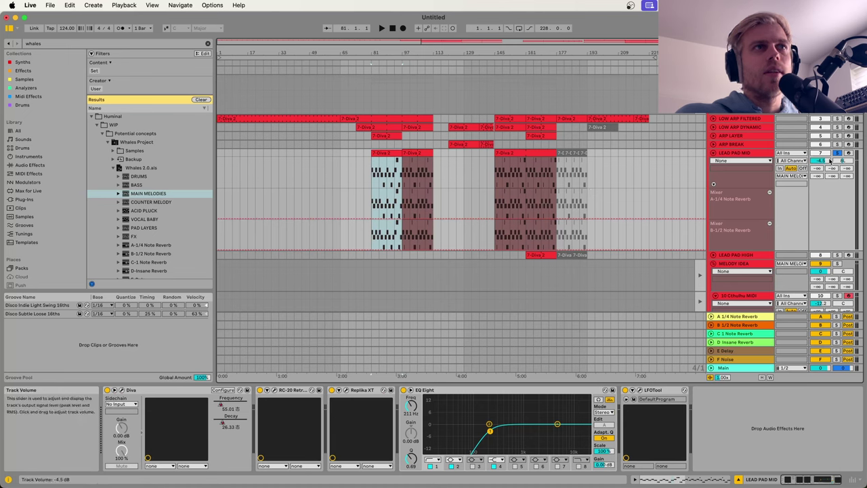
key("space")
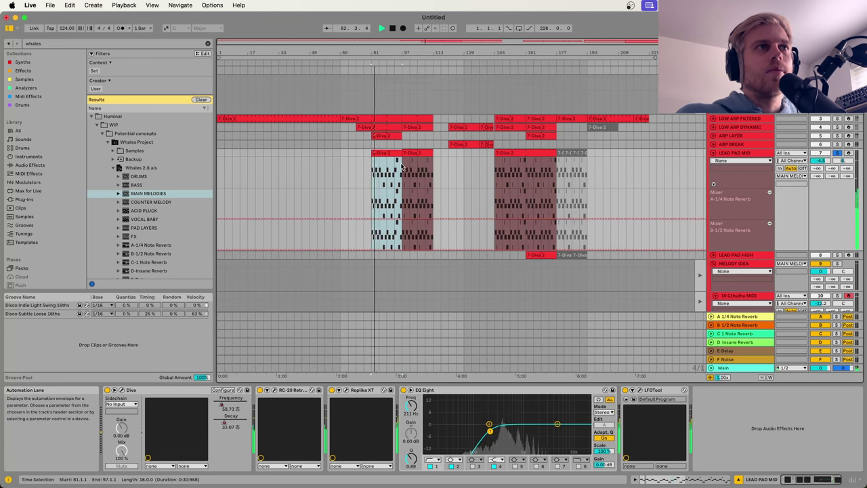
left_click(838, 127)
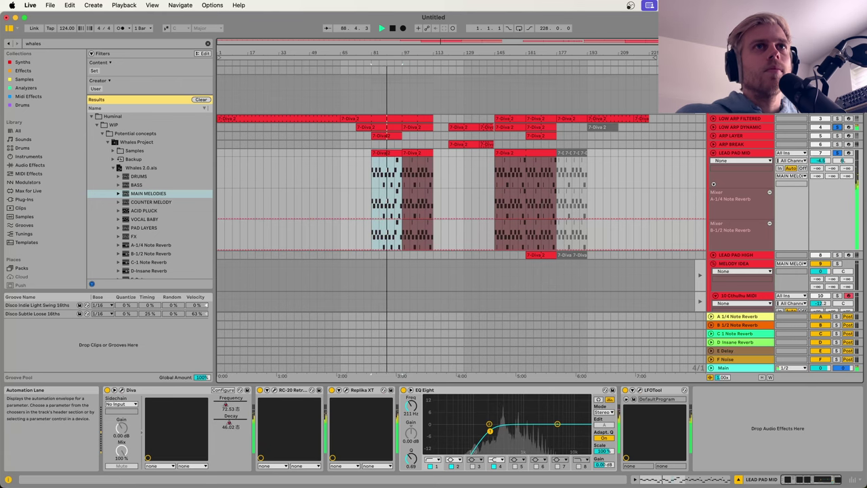
left_click(762, 118)
left_click(759, 127)
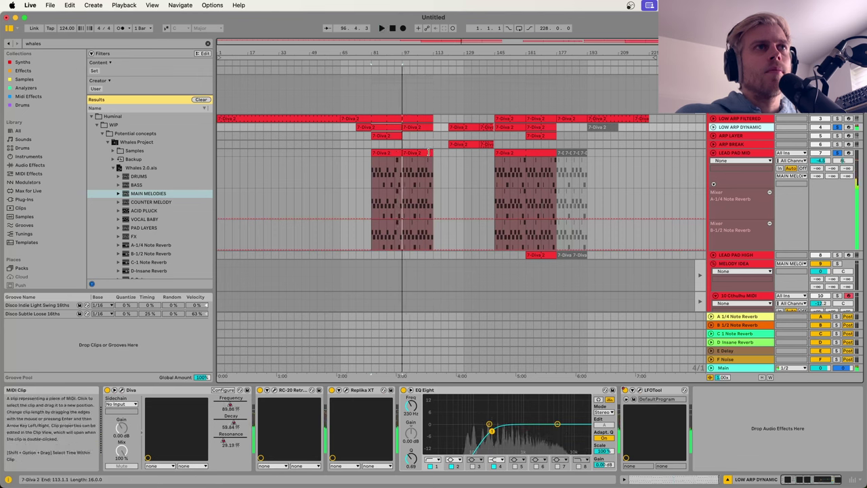
key("space")
Step: Fold LEAD PAD MID, look at the LEAD PAD HIGH clips, and fold LEAD PAD HIGH and the MELODY IDEA group
left_click(713, 153)
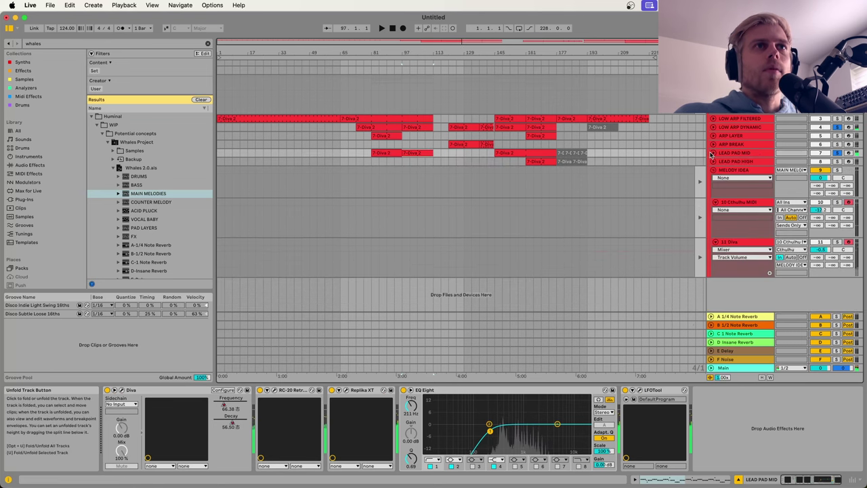
left_click(729, 162)
left_click(715, 162)
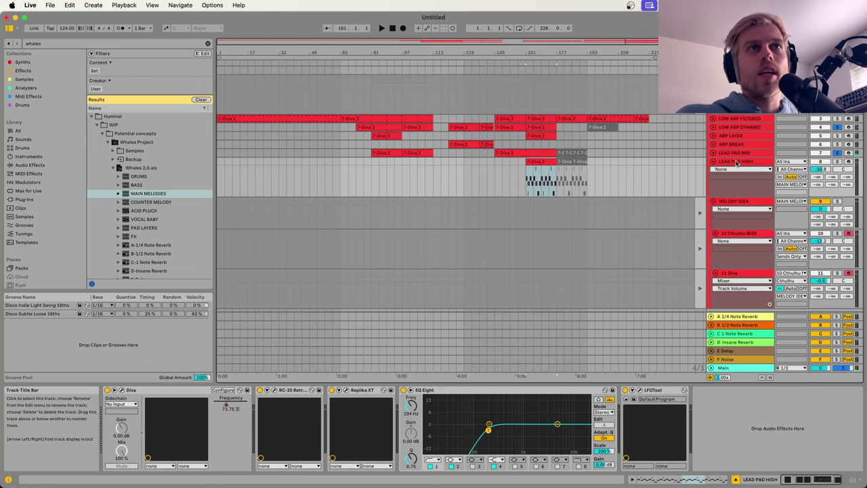
left_click(713, 162)
left_click(714, 170)
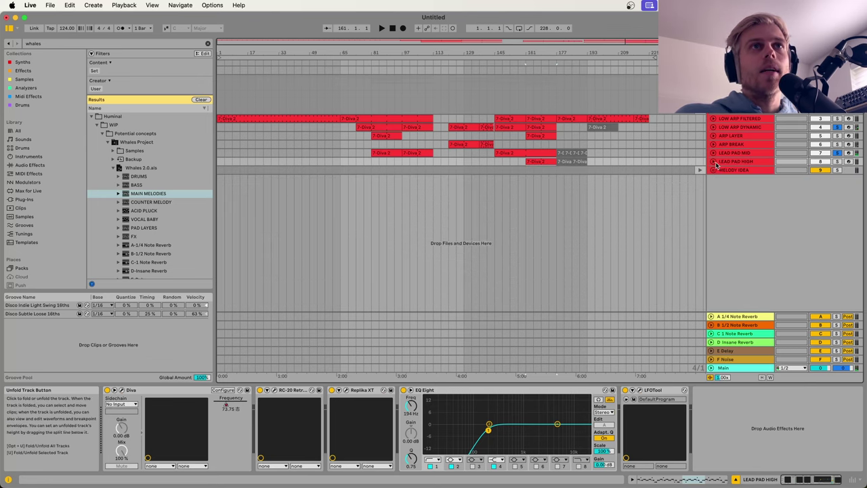
Step: Select the MAIN MELODIES group and add the BASS group from Whales 2.0.als to the arrangement below the melody tracks
left_click(713, 87)
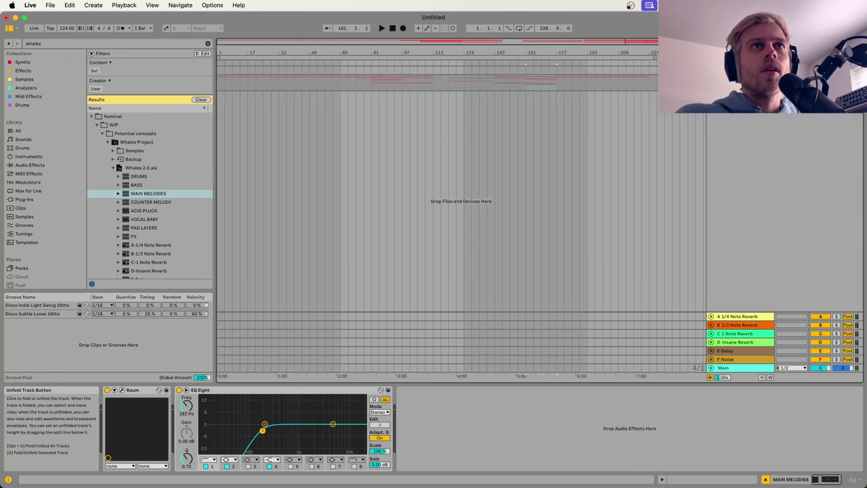
left_click(713, 86)
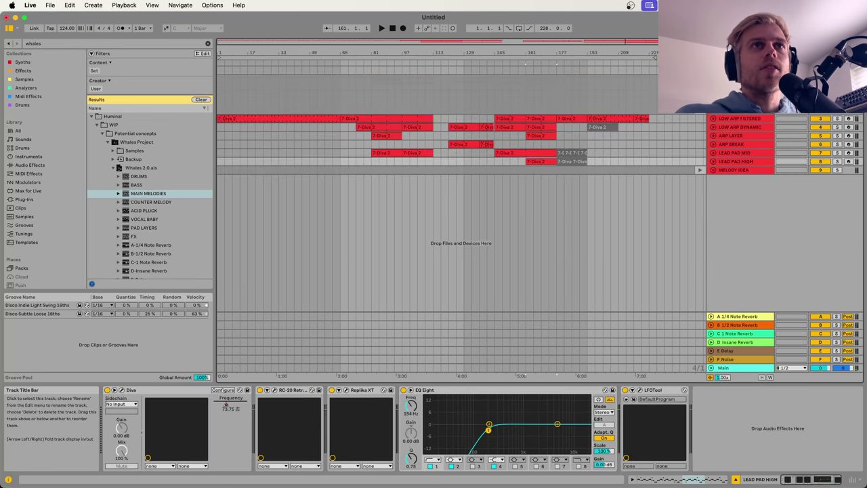
left_click(739, 87)
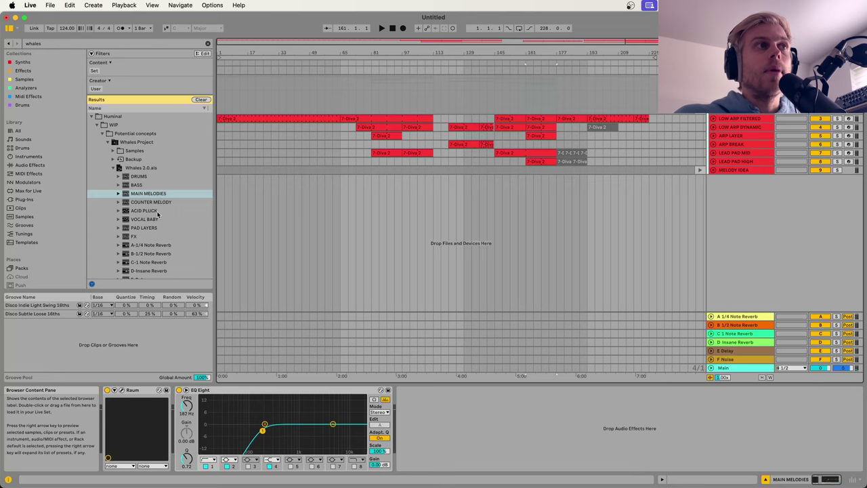
left_click(136, 186)
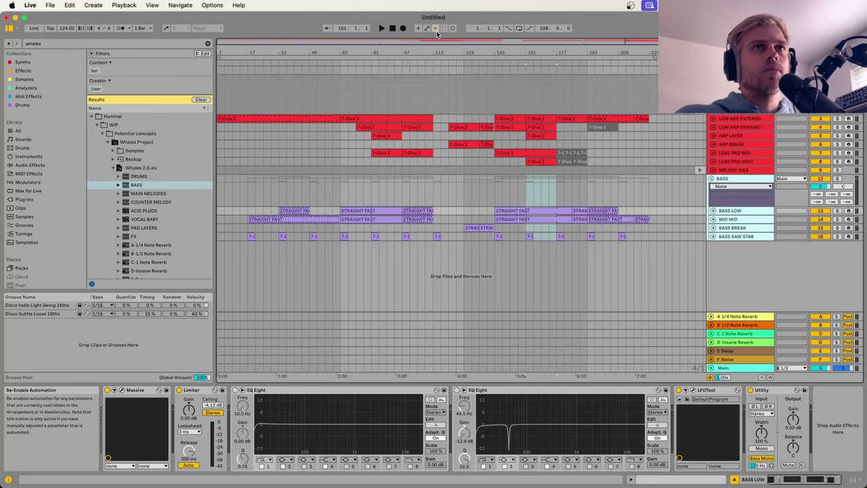
Step: Solo LOW ARP FILTERED, select the LOW ARP DYNAMIC clip at bar 73, and examine that track's RC-20 Retro Color settings
left_click(743, 120)
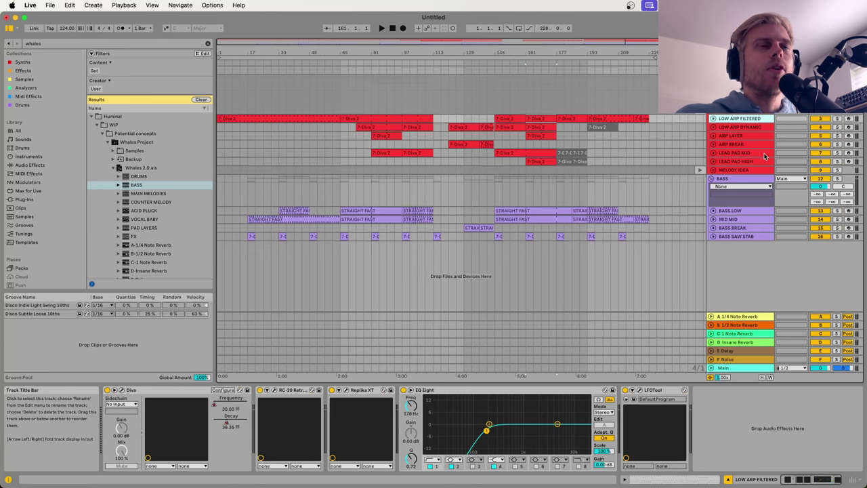
left_click(839, 120)
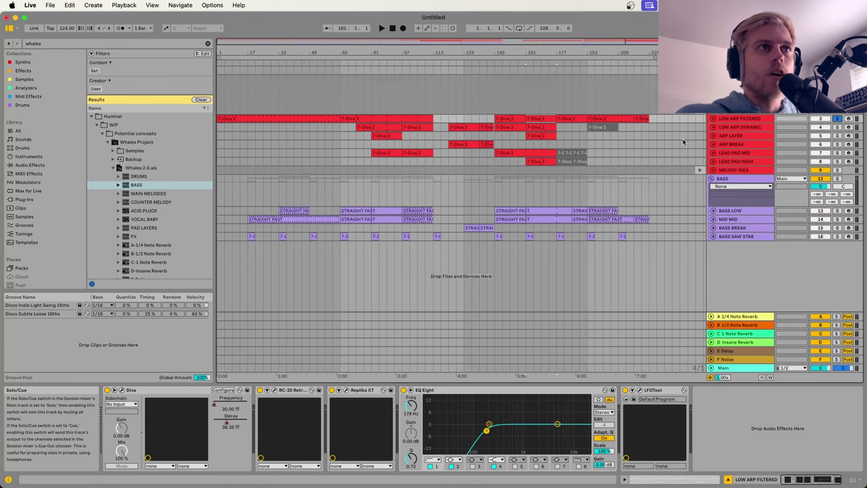
left_click(377, 129)
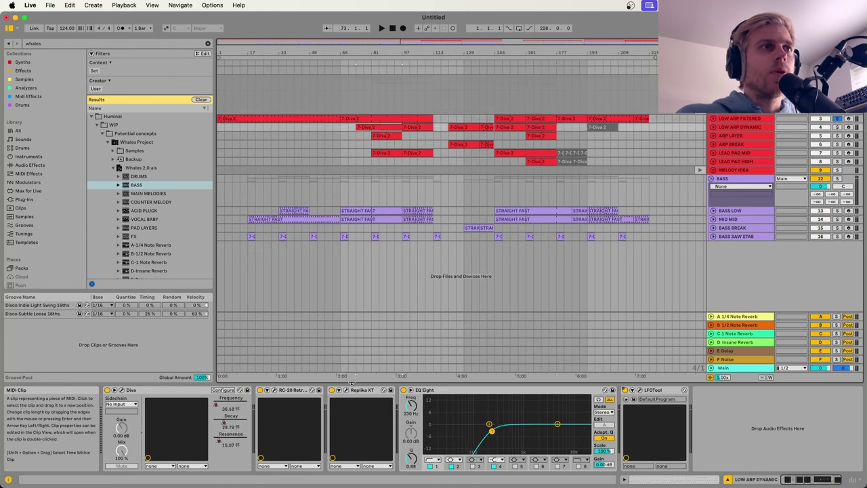
left_click(274, 391)
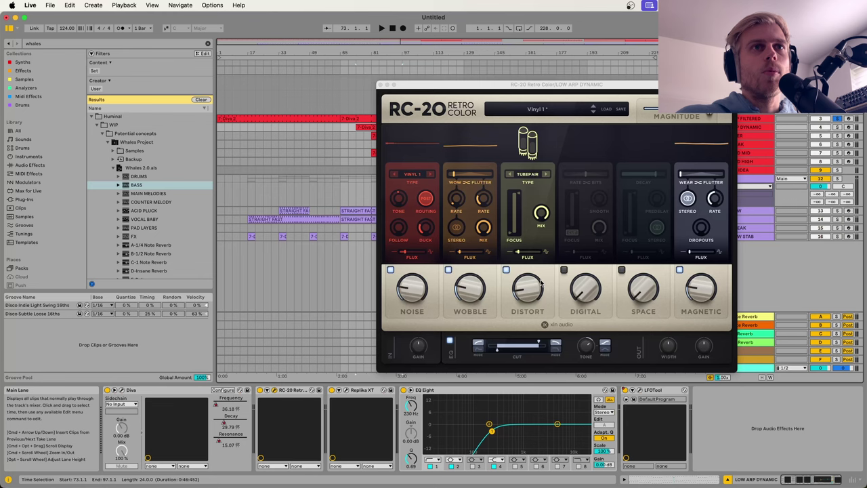
left_click(380, 85)
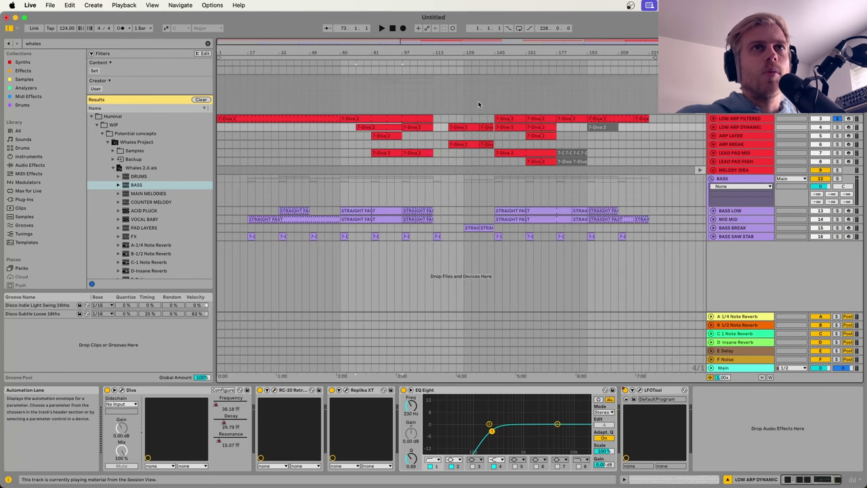
Step: Open the Replika XT window on LOW ARP DYNAMIC, examine its delay settings, and close it
left_click(744, 119)
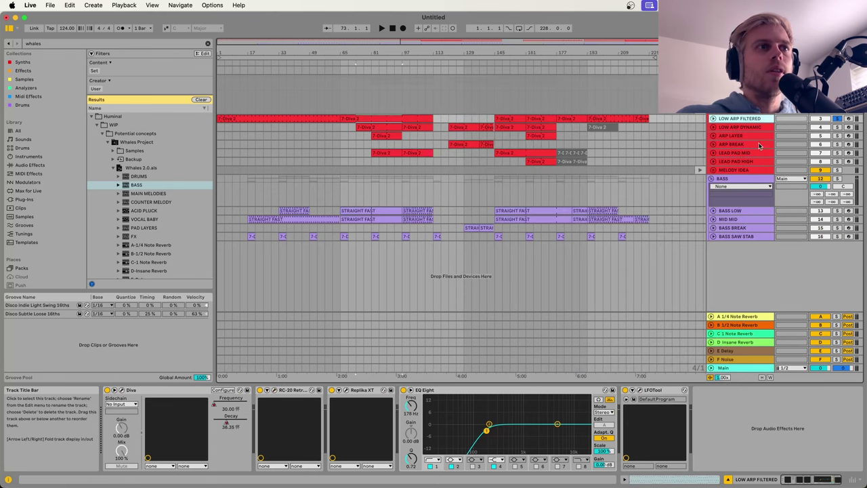
left_click(756, 126)
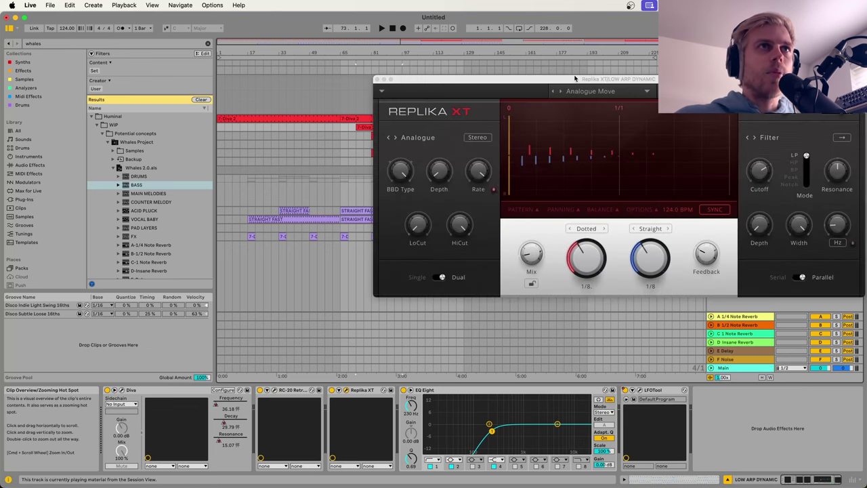
left_click_drag(580, 80, 502, 81)
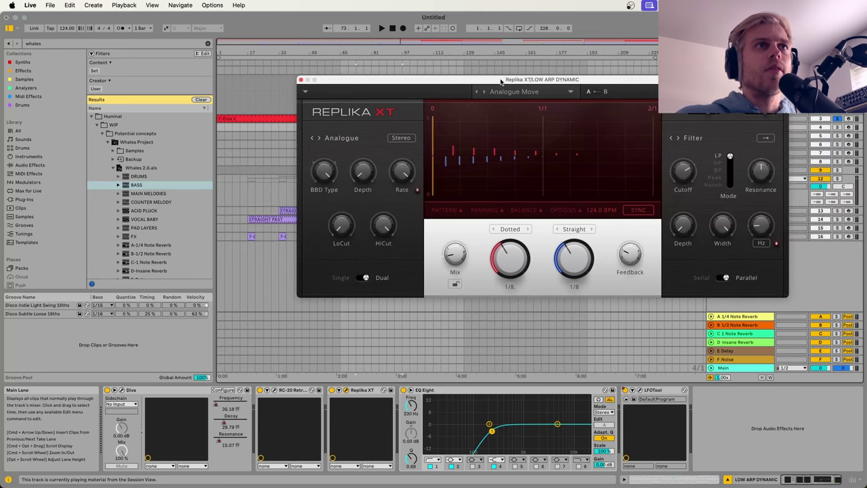
left_click(302, 81)
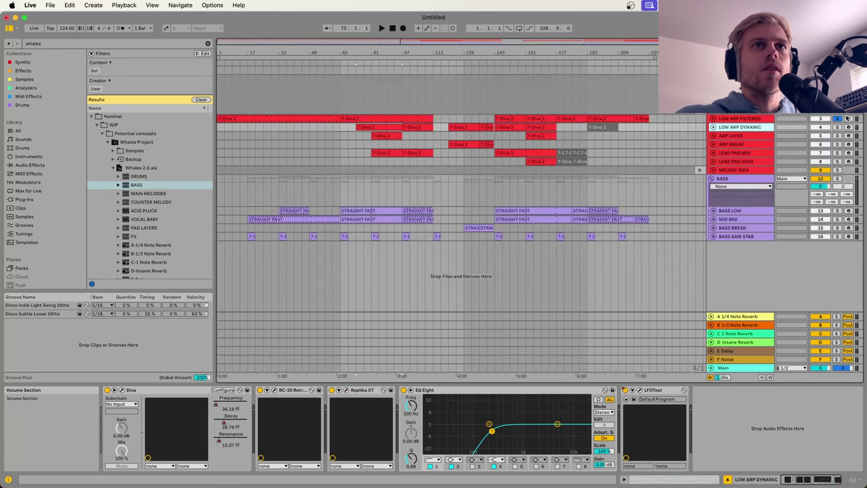
Step: Play the low arp from bar 73 and from bar 97 with LOW ARP FILTERED soloed
key("space")
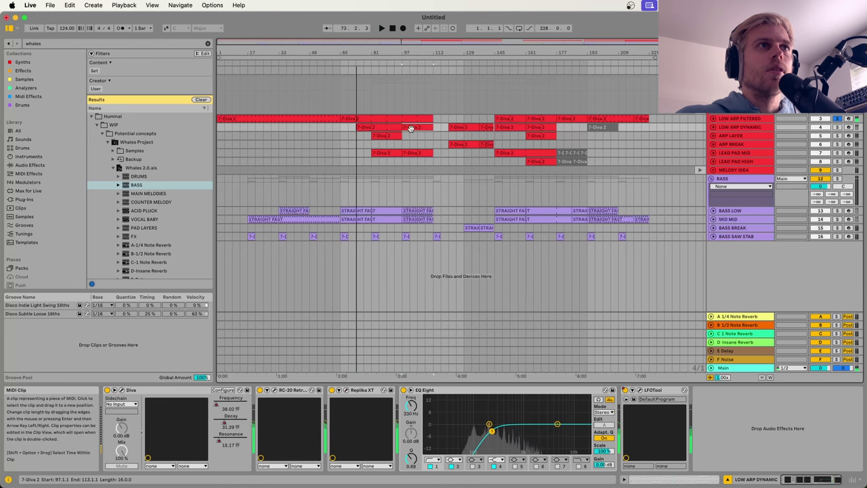
left_click(740, 118)
left_click(740, 127)
key("space")
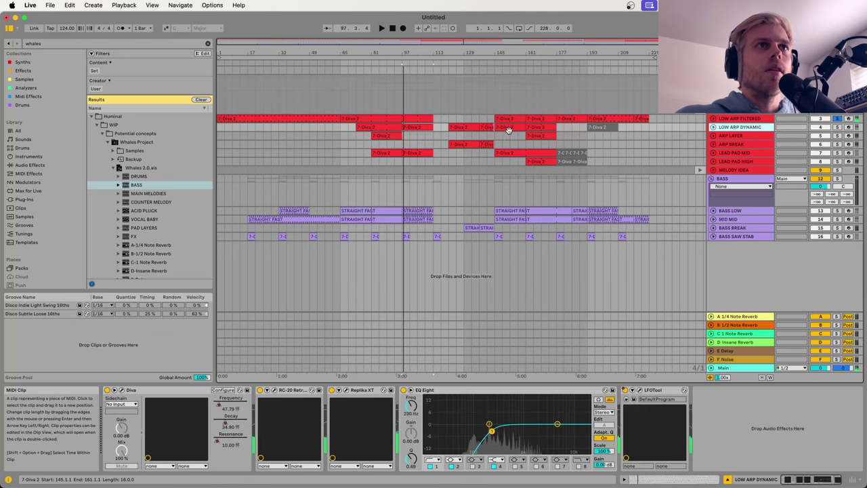
Step: Solo LOW ARP DYNAMIC, listen from bar 145, and unfold the track to play its clip from bar 97
left_click(508, 127)
key("space")
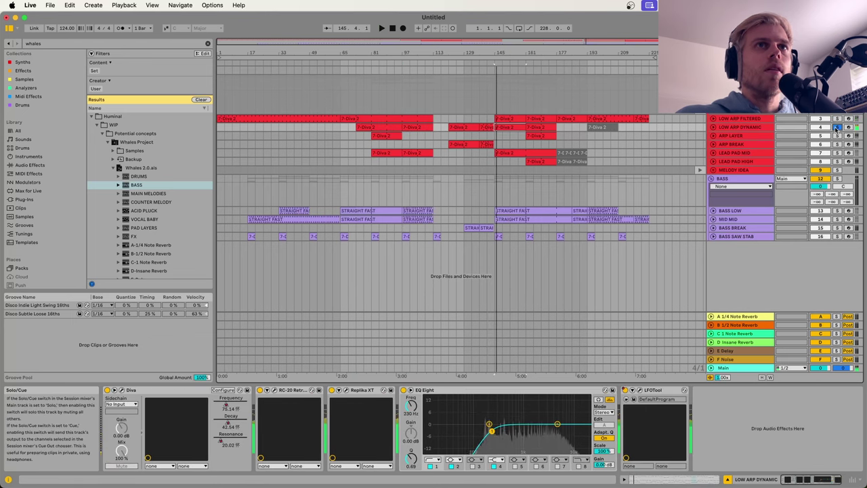
left_click(713, 128)
left_click(413, 128)
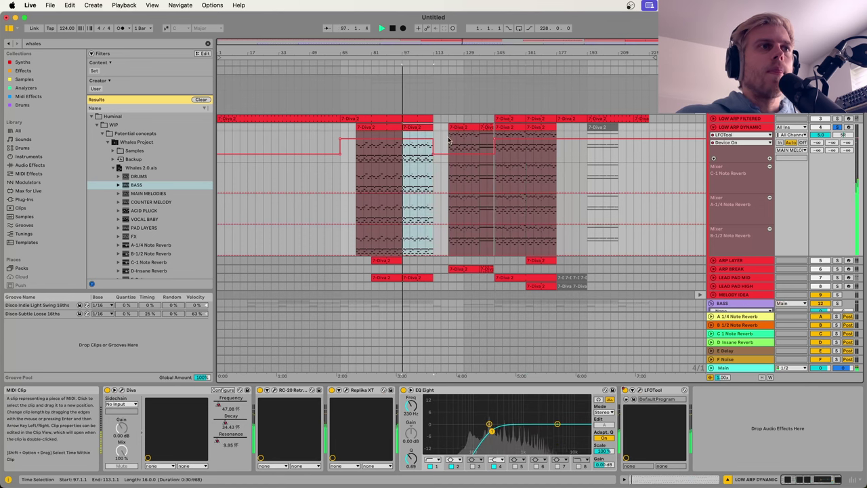
Step: Compare LOW ARP DYNAMIC from bar 97 with RC-20 Retro Color and Replika XT bypassed and with both re-enabled
key("space")
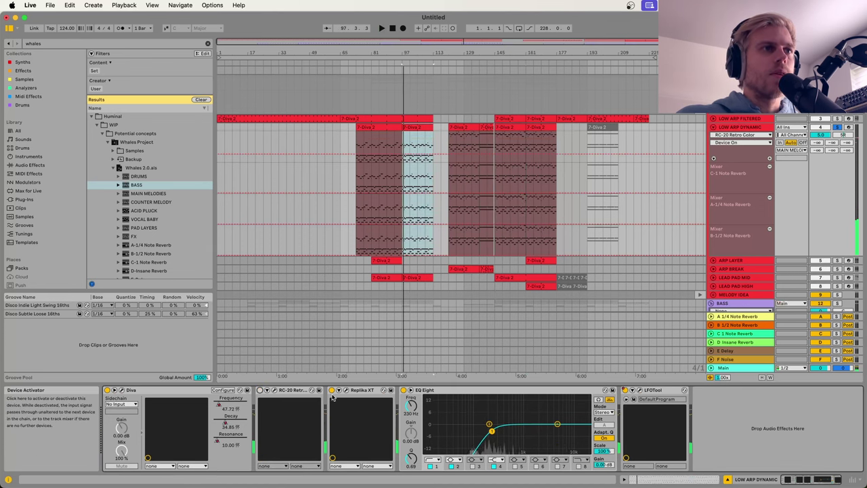
left_click(332, 390)
key("space")
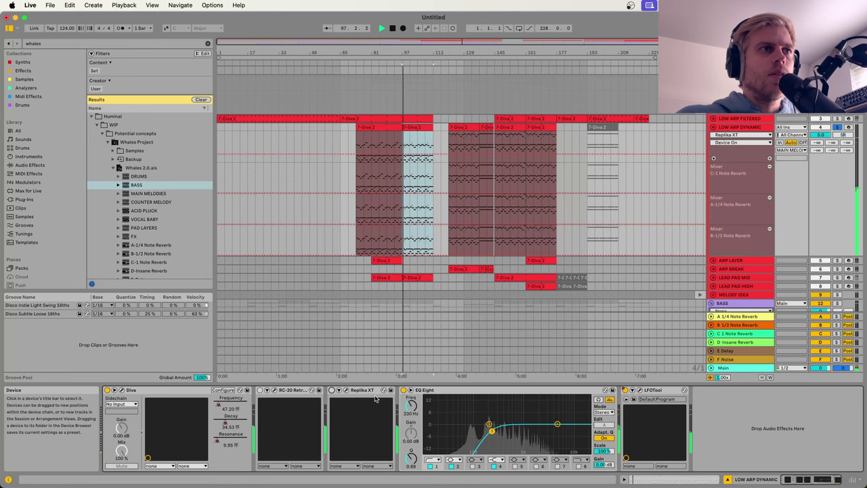
left_click(331, 390)
left_click(257, 392)
key("space")
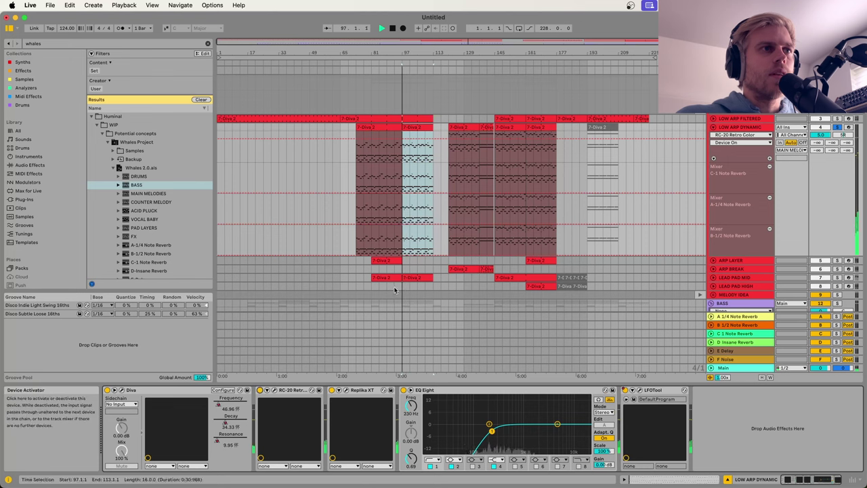
key("space")
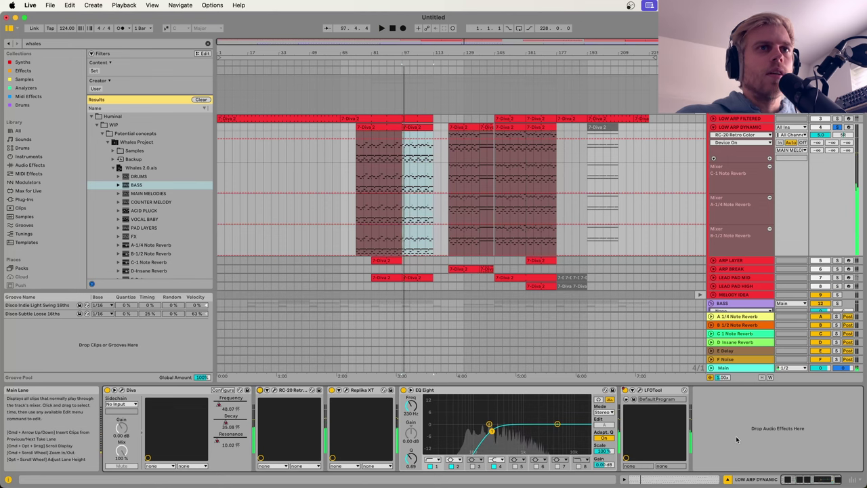
Step: Examine the LFOTool volume curve on LOW ARP DYNAMIC, close its window, and fold the track
left_click(640, 391)
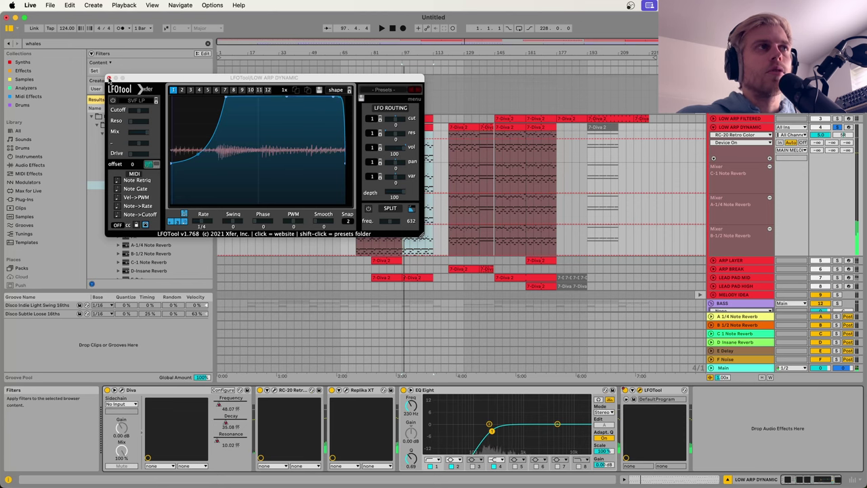
left_click(109, 79)
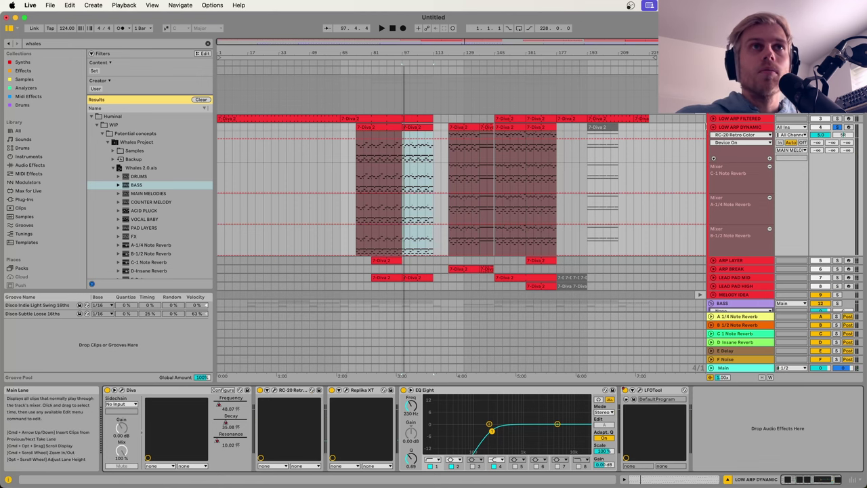
left_click(713, 127)
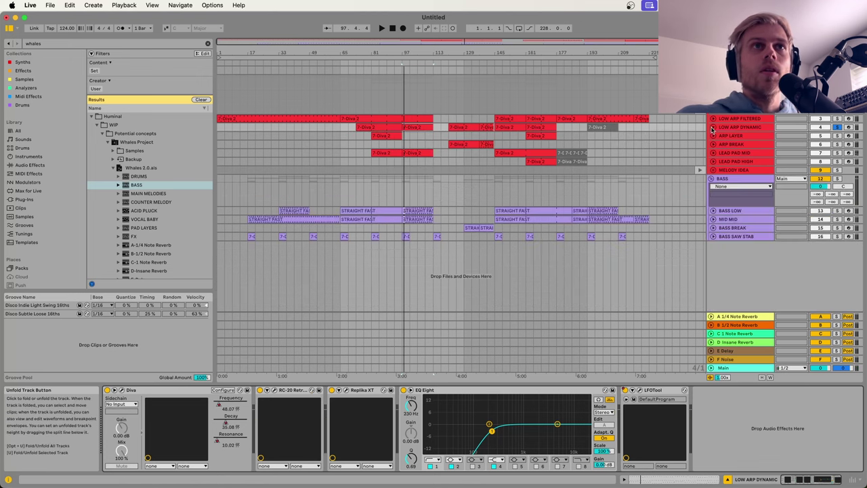
Step: Look through the melody tracks' device chains, fold the MAIN MELODIES group, and solo the BASS group
left_click(747, 155)
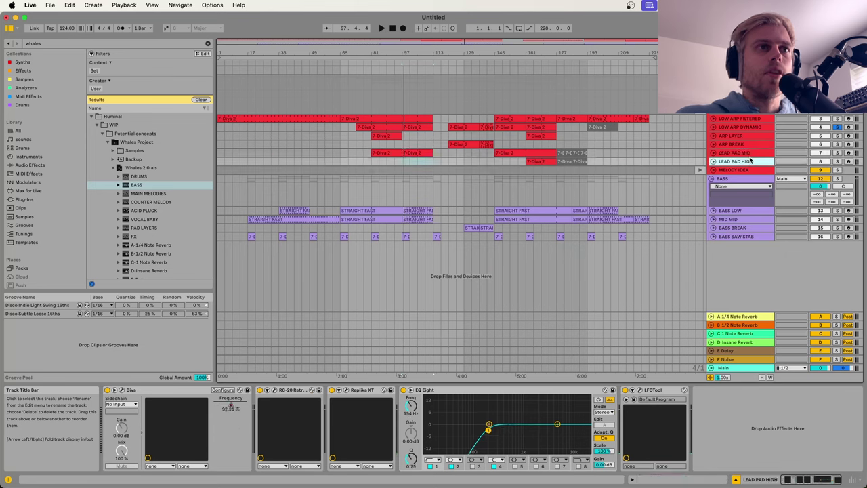
key("Up")
key("Up")
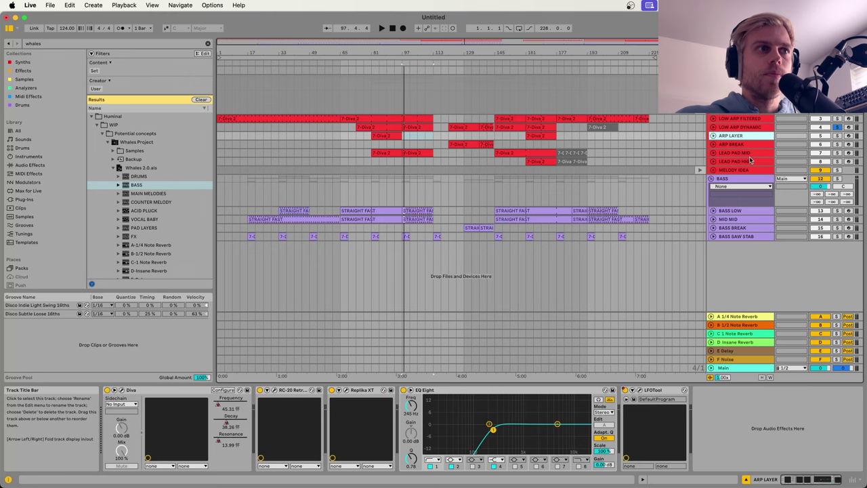
key("Up")
key("Up")
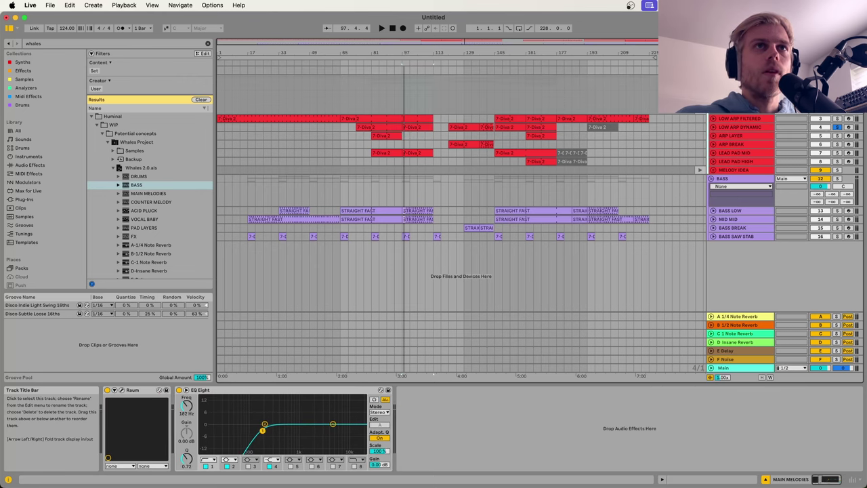
key("Left")
key("Down")
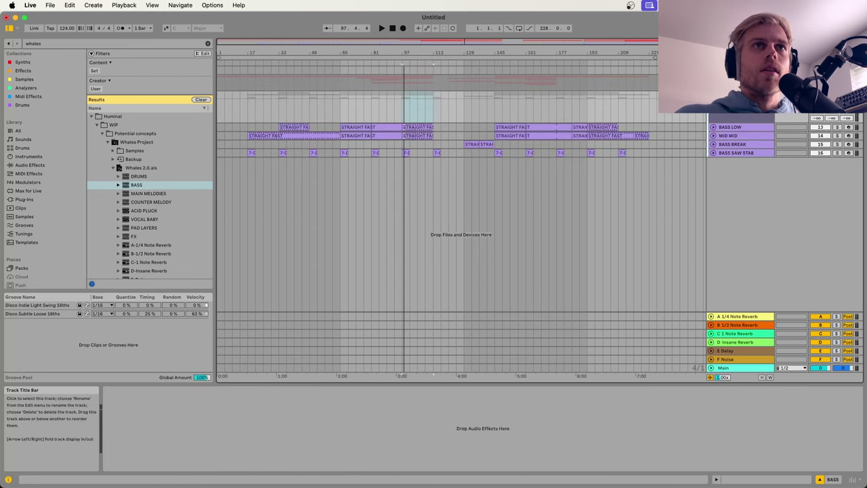
left_click(819, 145)
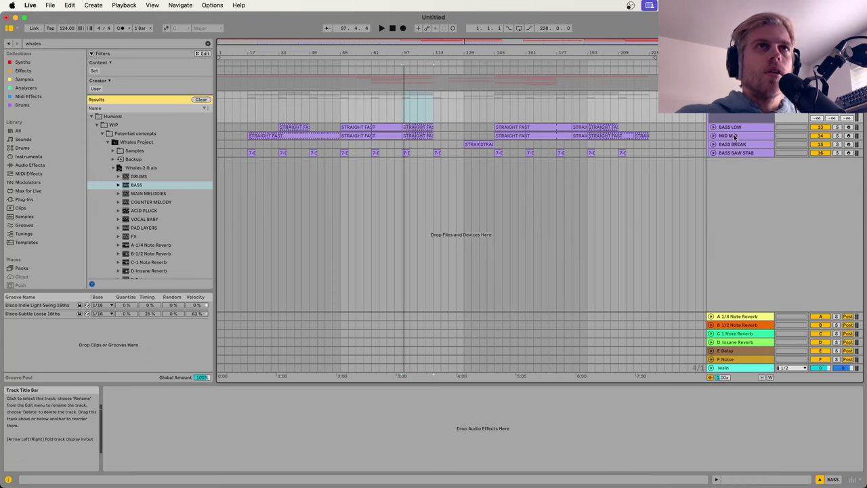
Step: Switch to Session View and compare the device chains and clips of the BASS LOW and MID MID tracks
key("Tab")
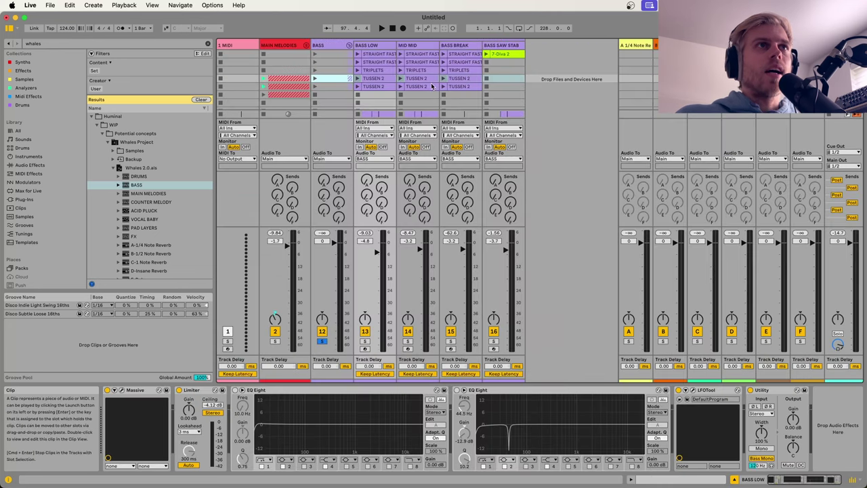
left_click(416, 61)
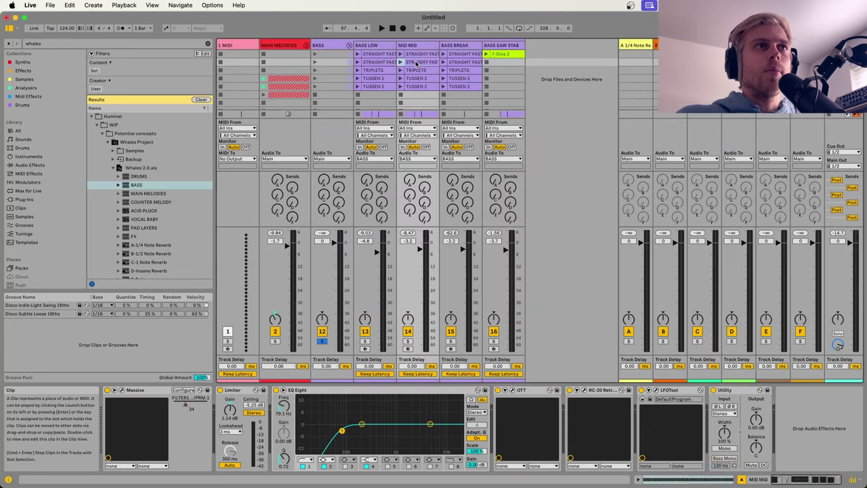
left_click(423, 56)
left_click(389, 46)
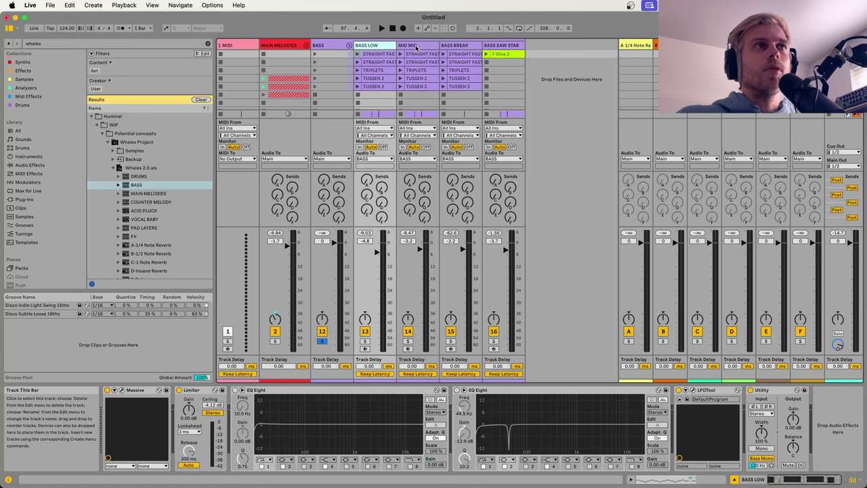
left_click(419, 45)
left_click(374, 46)
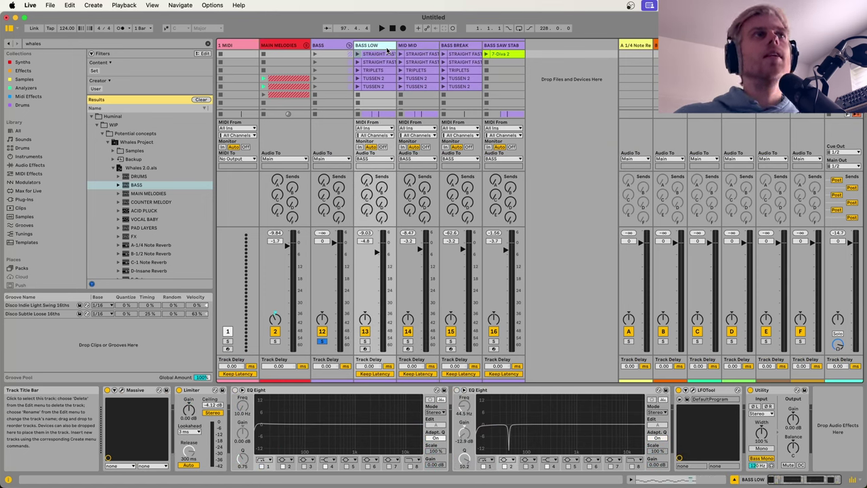
Step: Examine the LOW BASS HUMINAL patch in Massive on BASS LOW, close it, and select the MID MID track
left_click(114, 391)
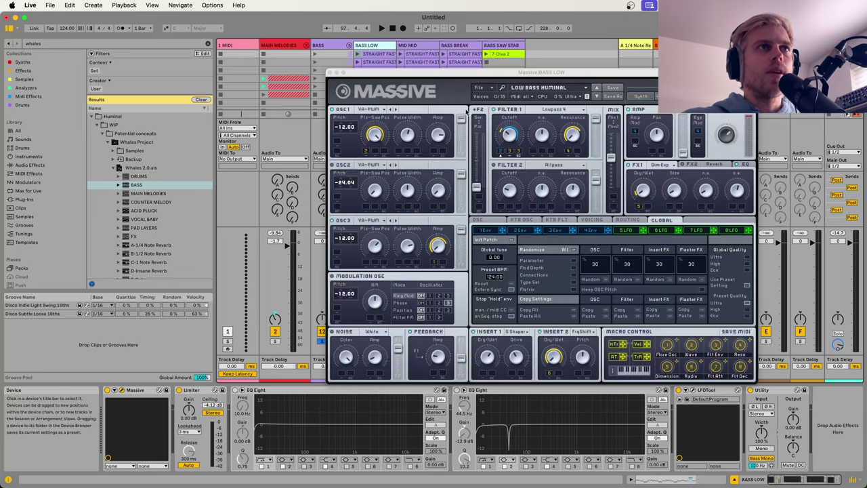
left_click(330, 73)
left_click(425, 46)
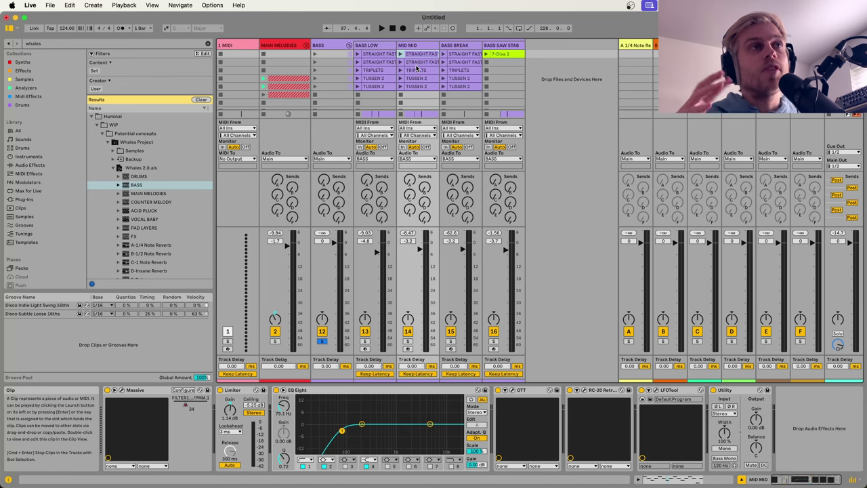
Step: Solo MID MID and audition its two STRAIGHT FAST clips and its TUSSEN 2 clips in Session View
key("Tab")
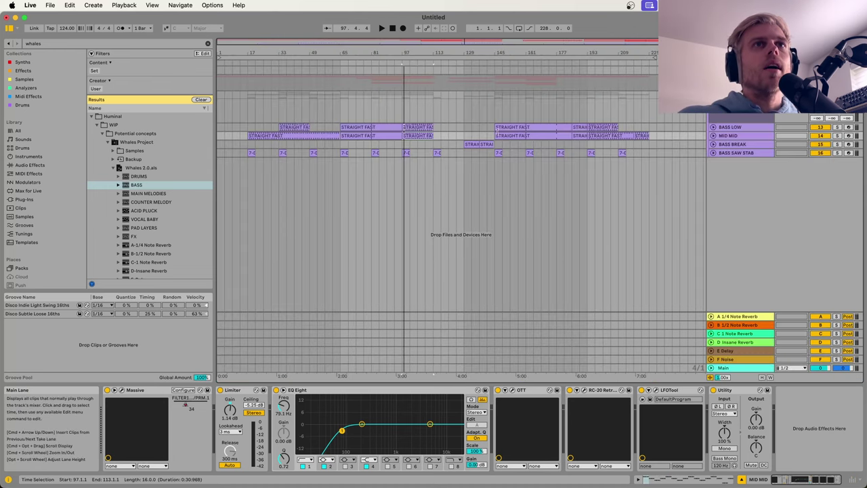
key("Tab")
left_click(407, 342)
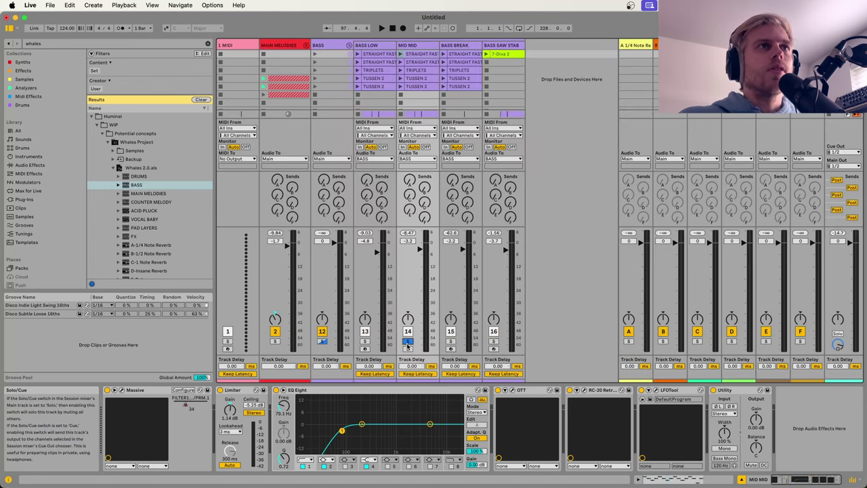
left_click(401, 55)
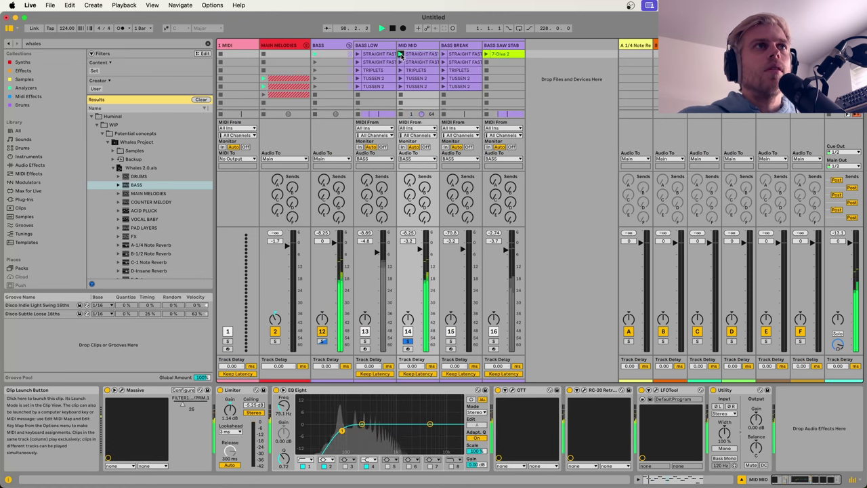
left_click(400, 62)
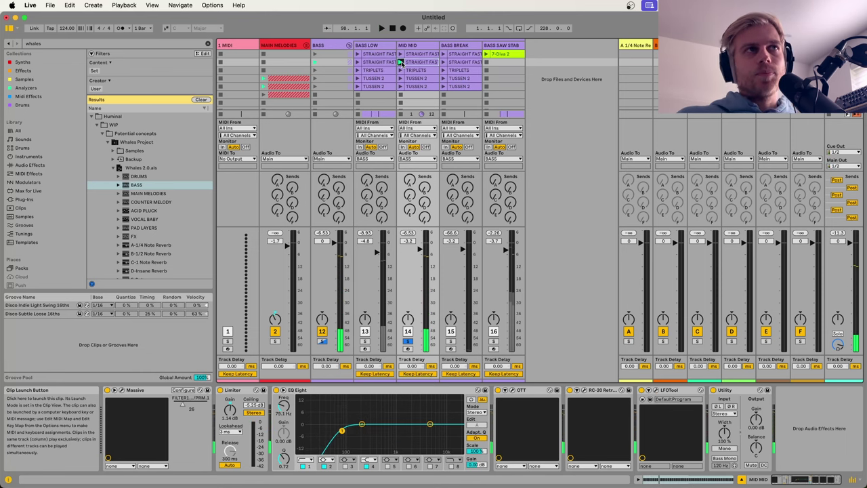
left_click(400, 62)
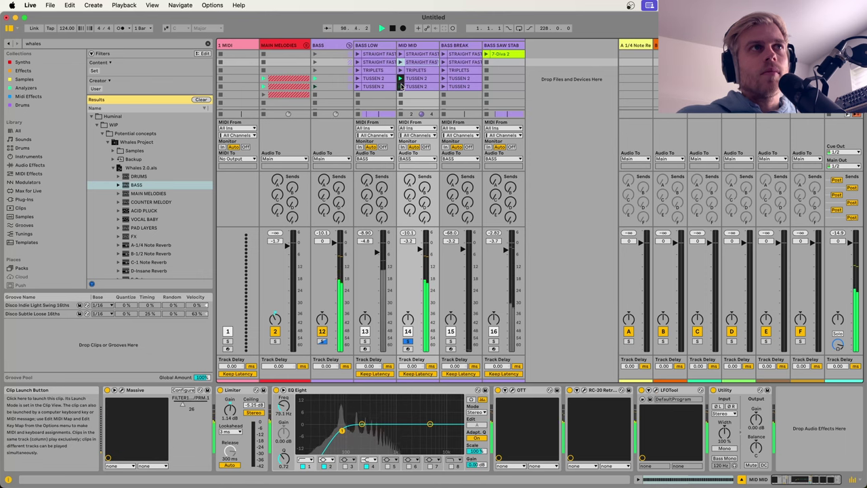
left_click(400, 86)
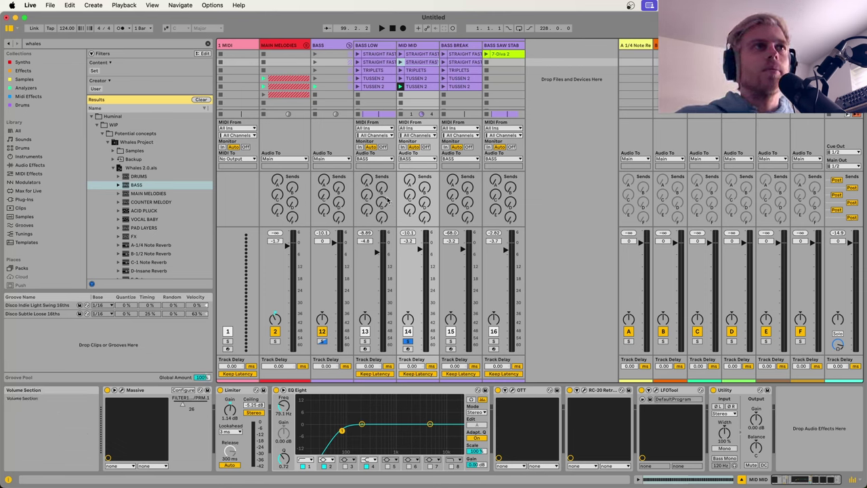
Step: Play MID MID's first STRAIGHT FAST clip, examine its bass notes in the note editor, and close the clip view
left_click(430, 57)
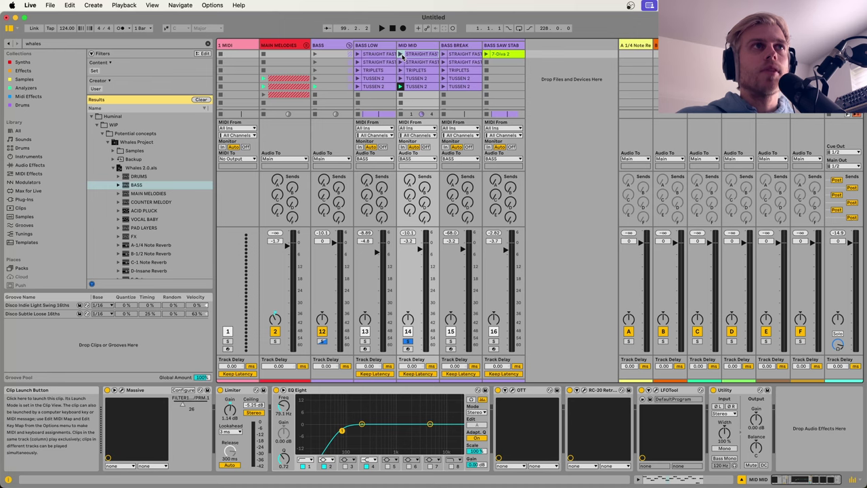
left_click(401, 54)
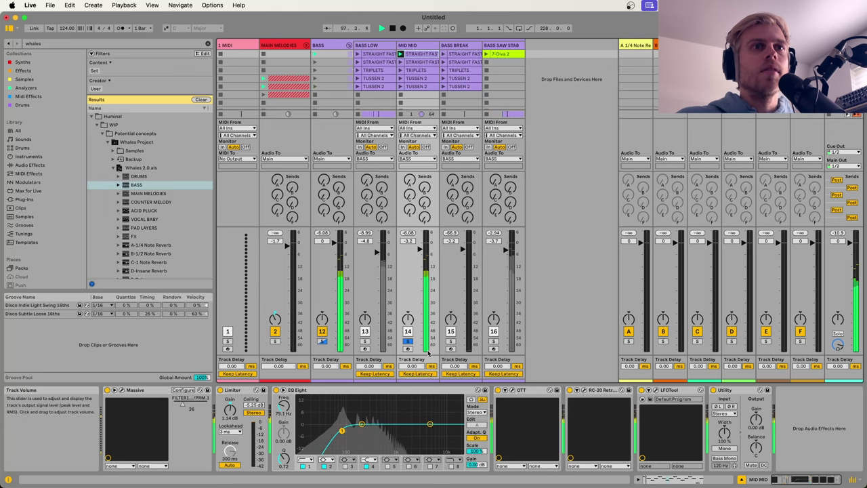
left_click(647, 479)
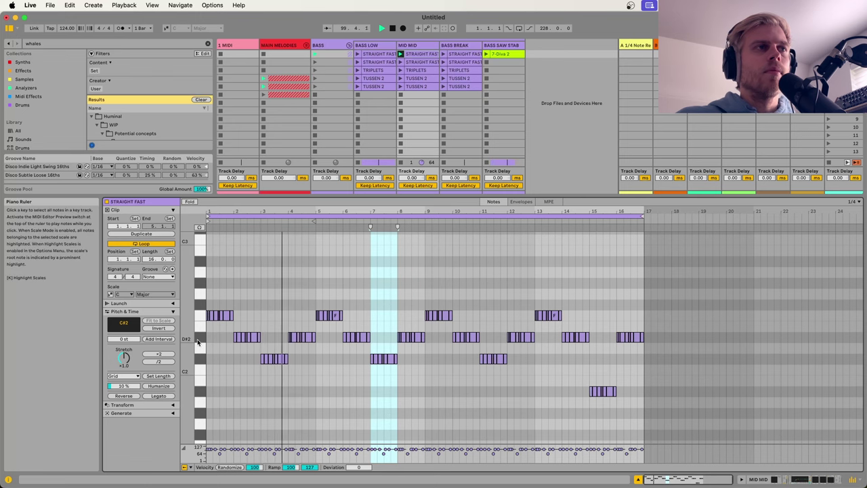
left_click_drag(187, 337, 203, 337)
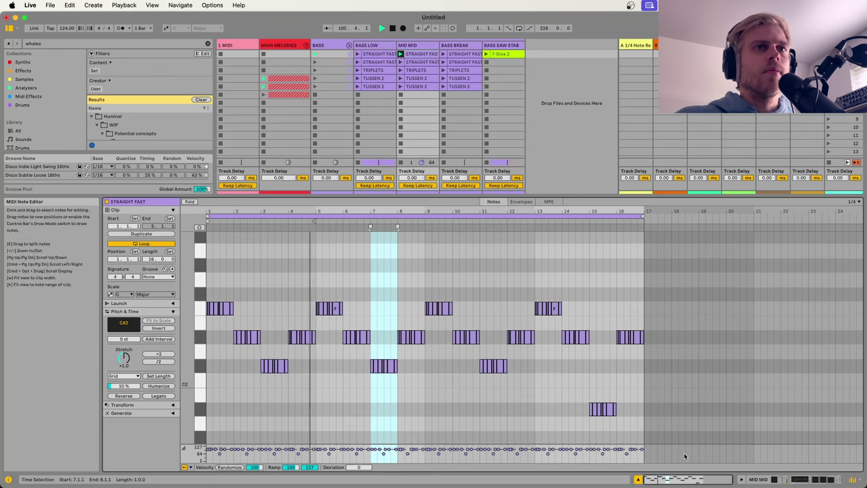
key("shift+Tab")
Step: Return to Arrangement View, unfold MID MID, and play its STRAIGHT FAST clip from bar 65
key("Tab")
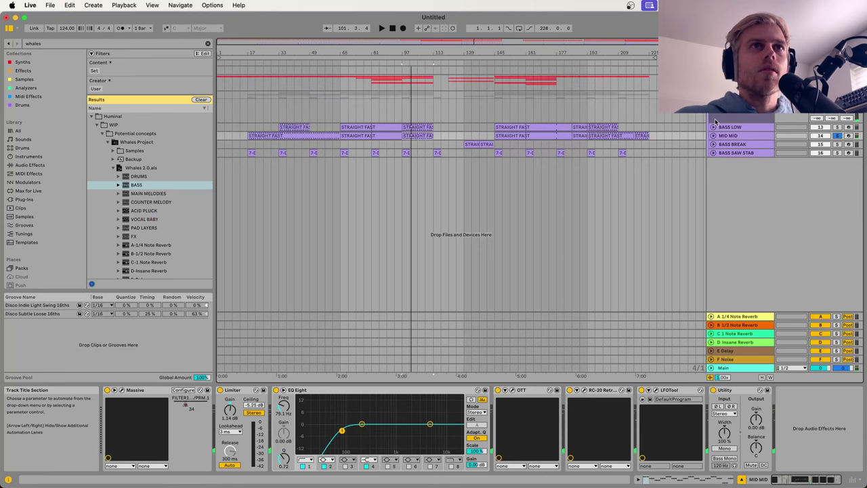
left_click(713, 135)
key("space")
left_click(347, 135)
key("space")
key("space")
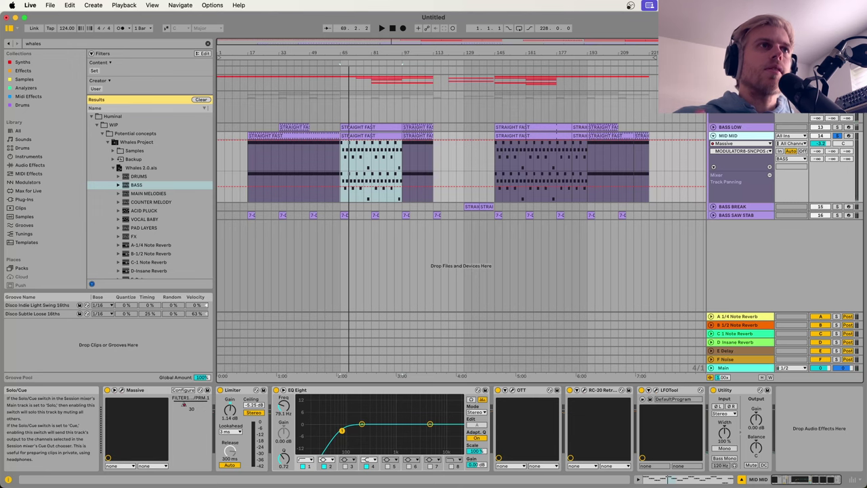
Step: Examine the note pattern of the MID MID clip at bar 65 and return to the track's devices
left_click(667, 479)
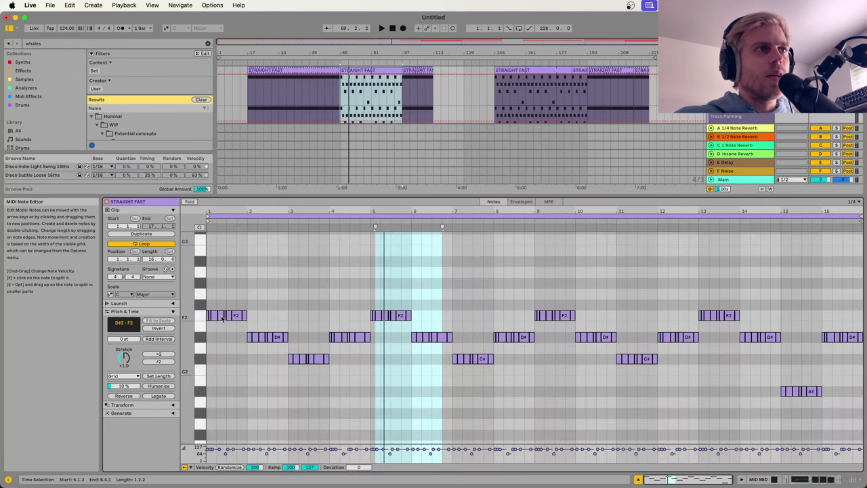
left_click(779, 479)
left_click(685, 479)
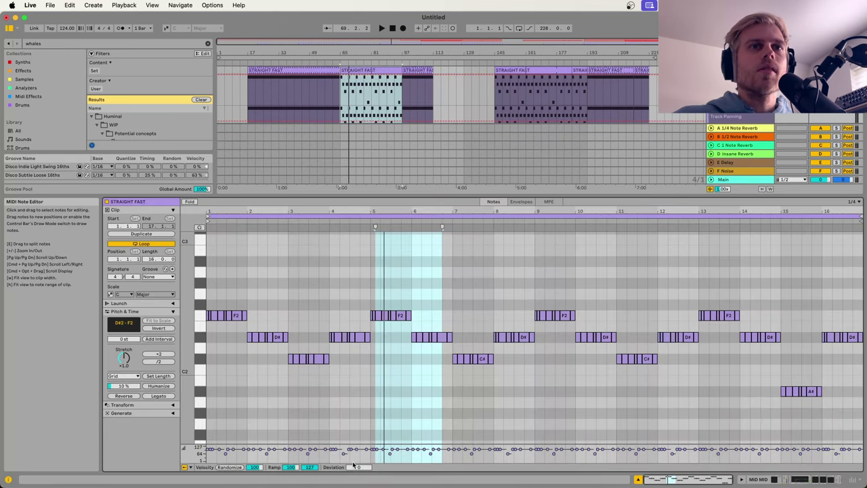
key("shift+Tab")
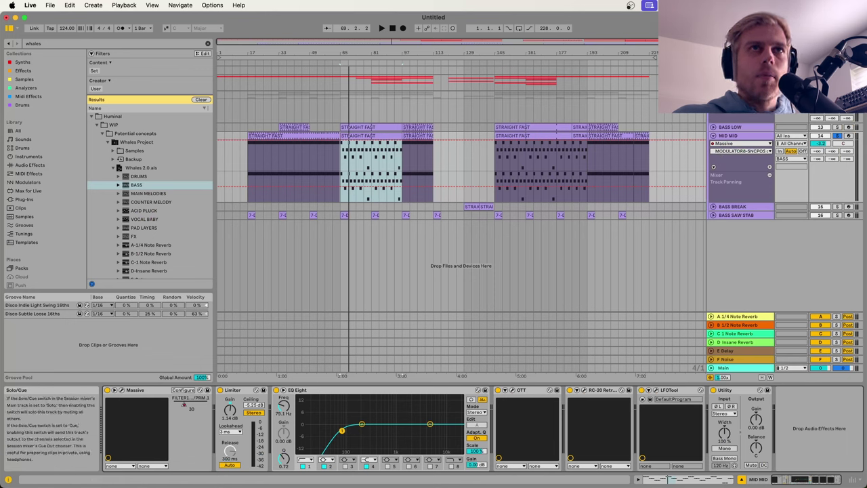
Step: Play the bass from bar 65 and solo BASS LOW together with MID MID
key("space")
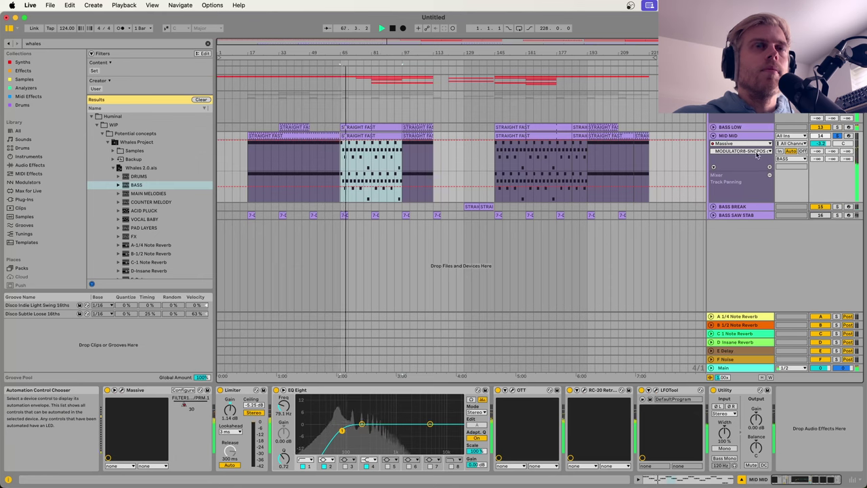
left_click(838, 135)
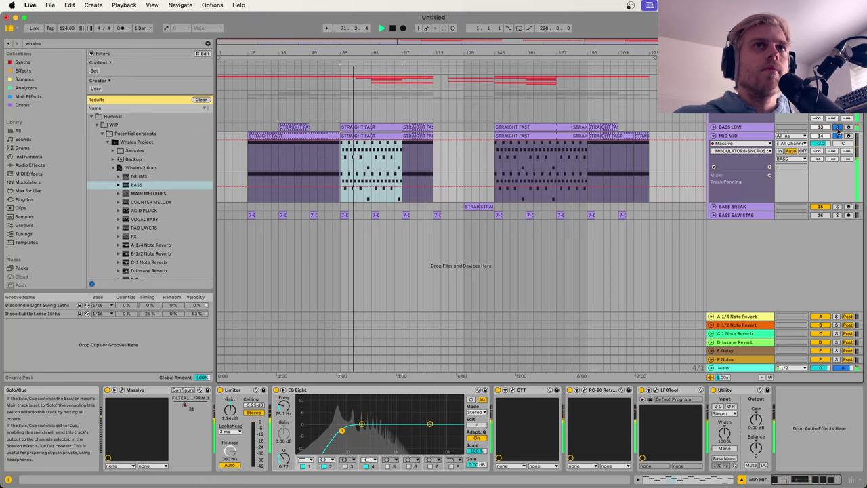
Step: Play MID MID without BASS LOW from bar 65, deactivate BASS LOW, and solo MID MID
key("space")
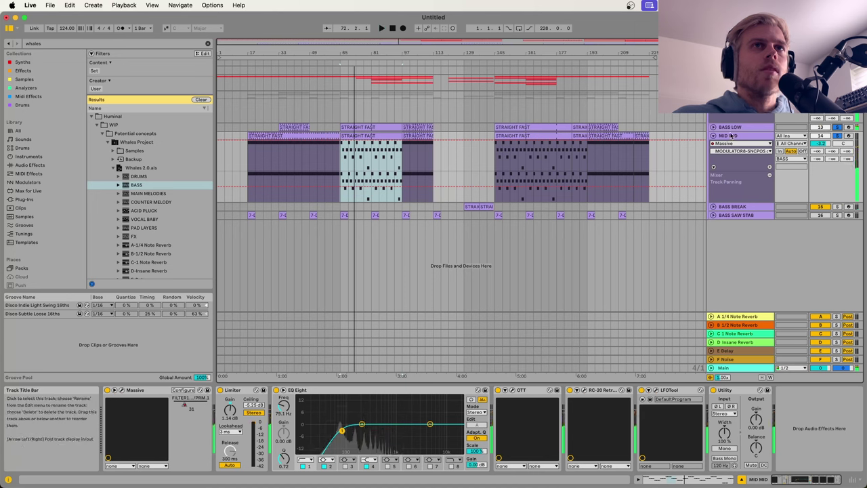
left_click(837, 127)
key("space")
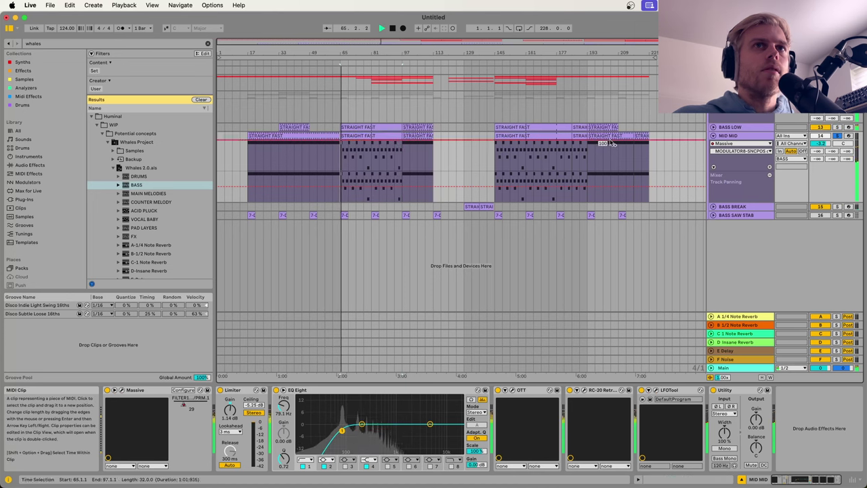
left_click(839, 136)
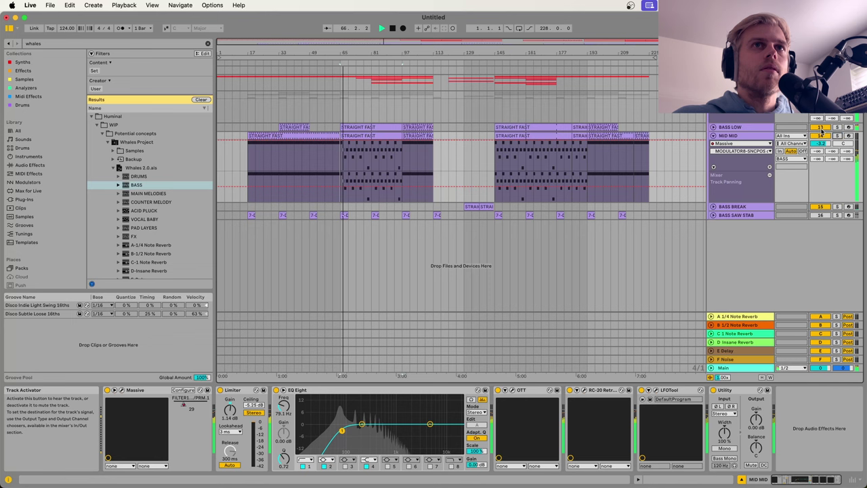
left_click(821, 128)
left_click(838, 135)
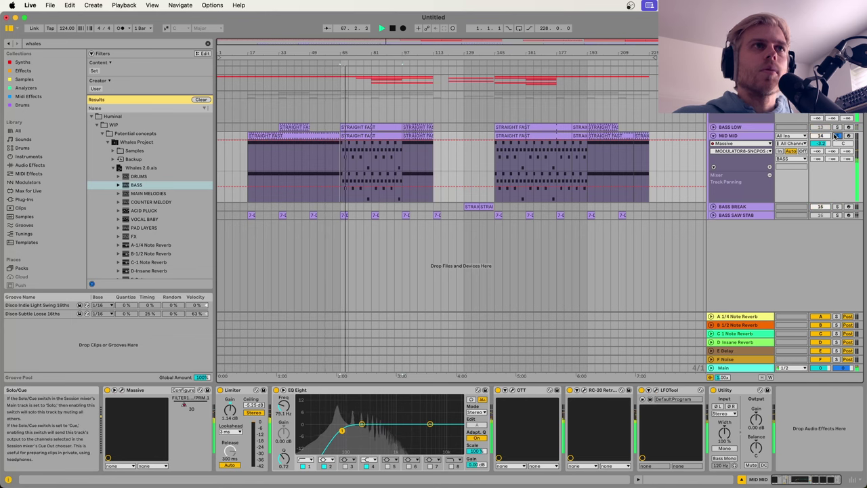
left_click(760, 135)
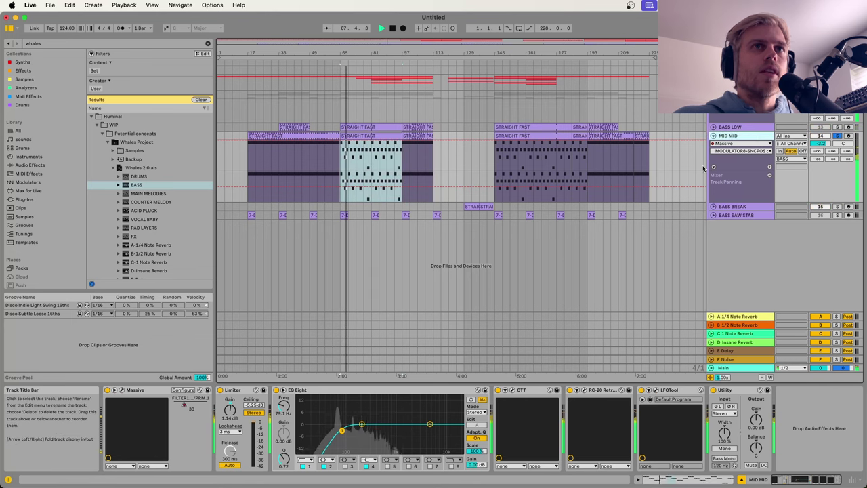
Step: Stop playback and examine MID MID's Massive patch and its OTT compressor settings
key("space")
left_click(122, 391)
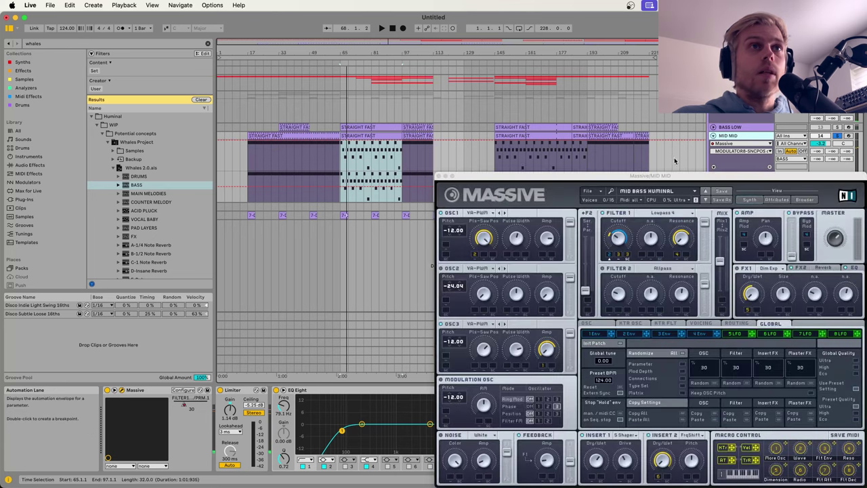
left_click_drag(671, 177, 500, 100)
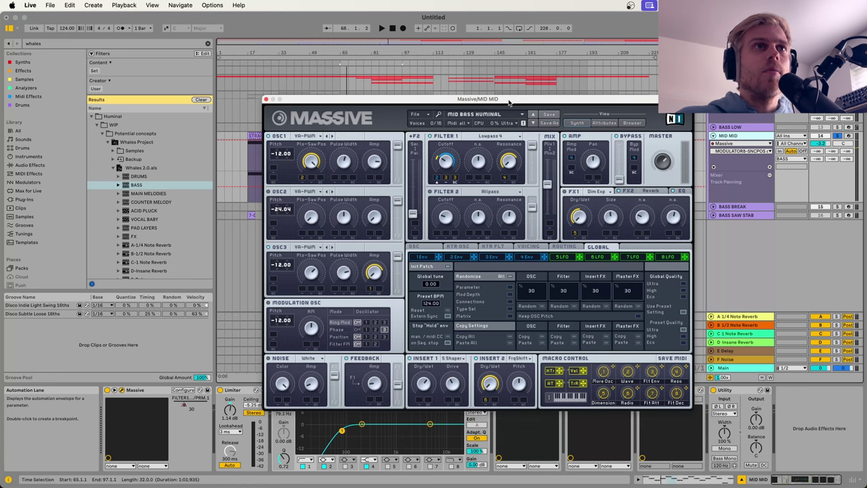
left_click(267, 100)
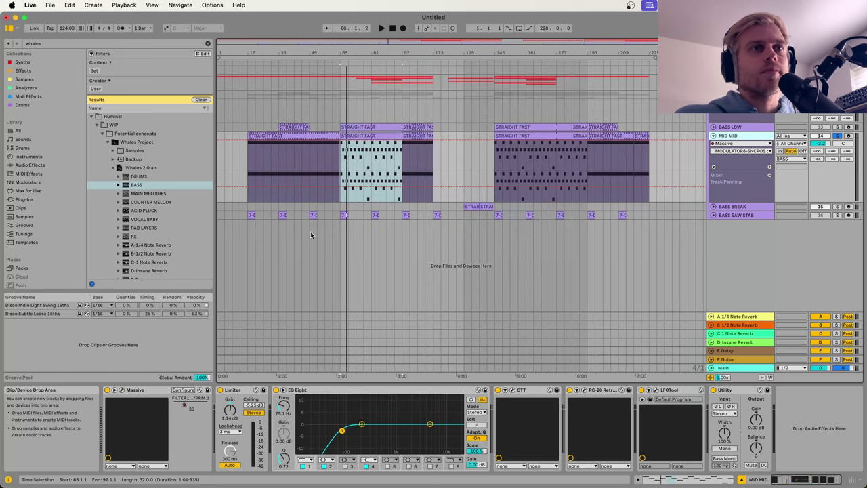
left_click(513, 391)
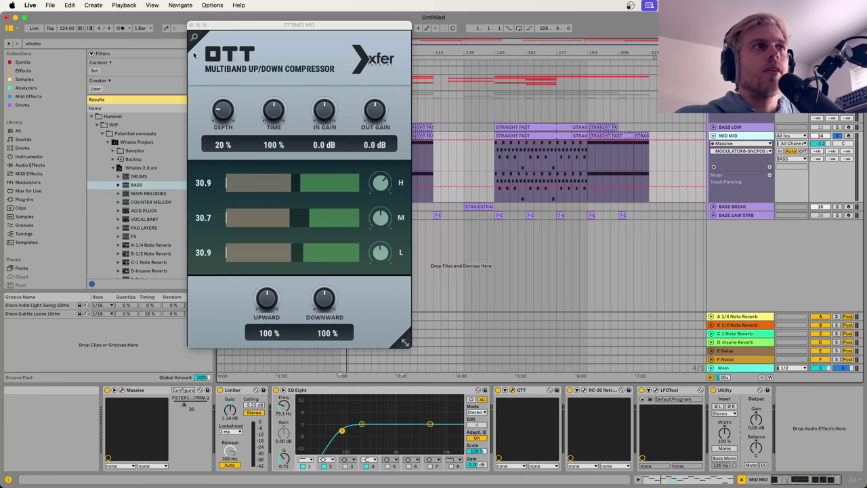
left_click(194, 25)
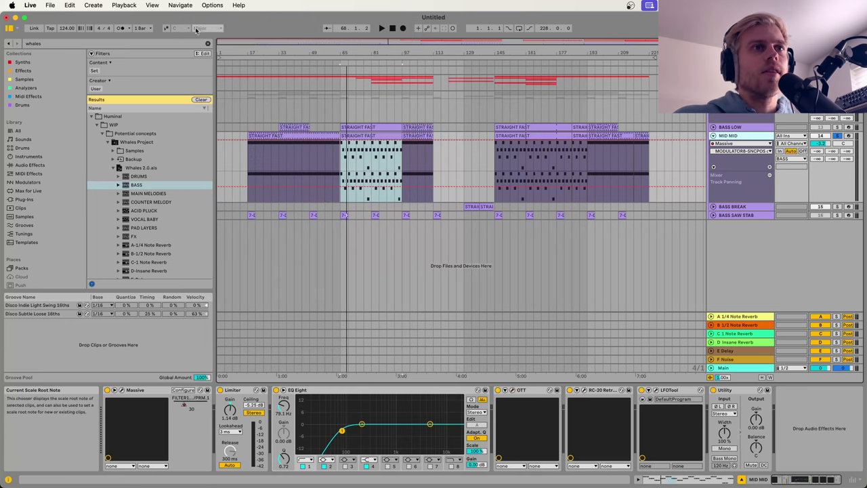
Step: Turn off the Noise module in MID MID's RC-20 Retro Color and close the plug-in
left_click(584, 390)
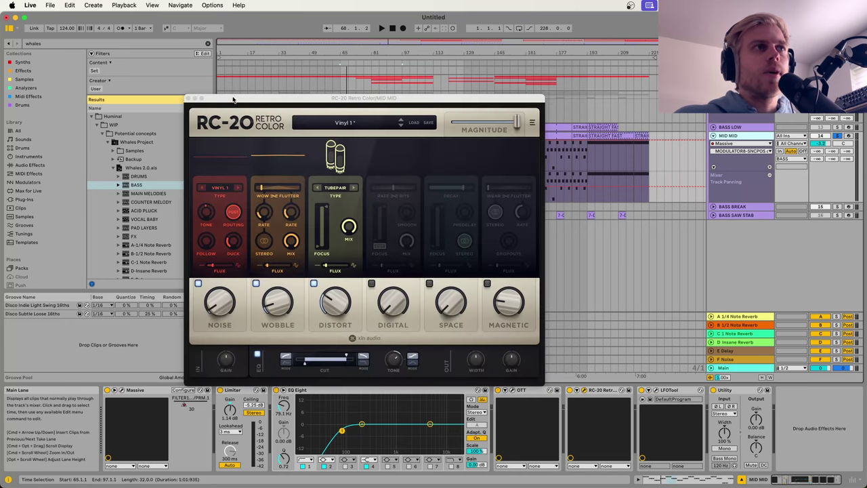
left_click(198, 283)
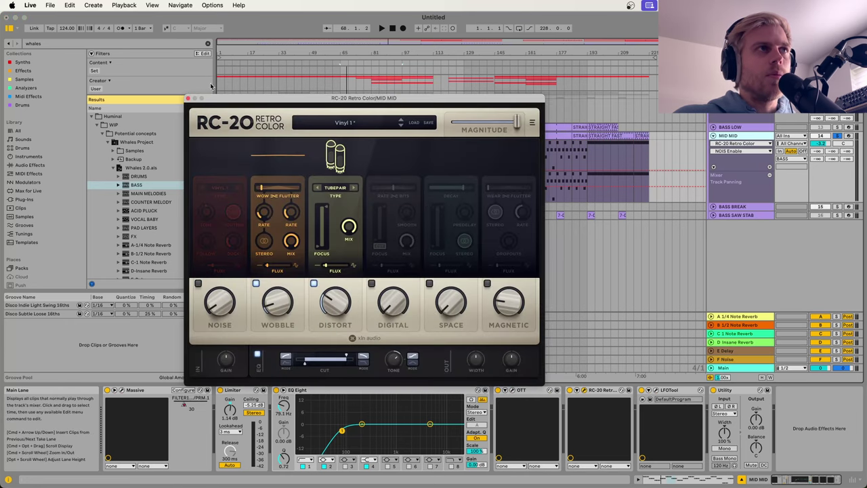
left_click(188, 99)
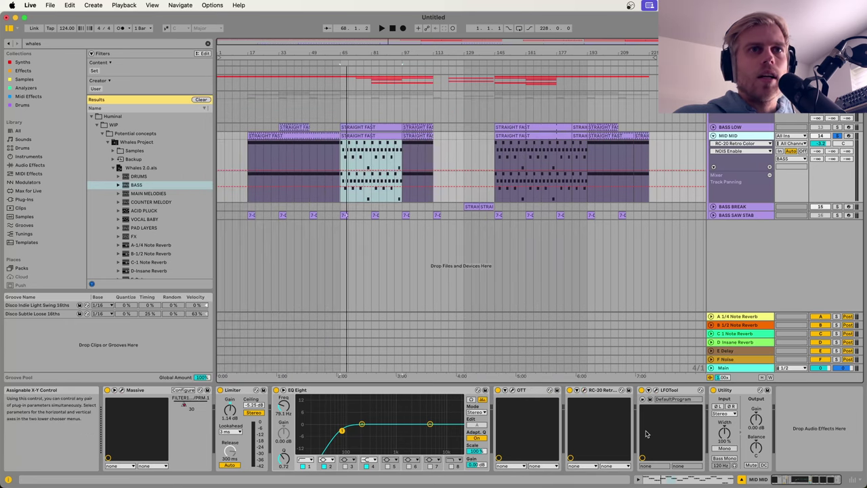
Step: Examine the LFOTool settings on MID MID and close the plug-in
left_click(656, 391)
left_click(110, 79)
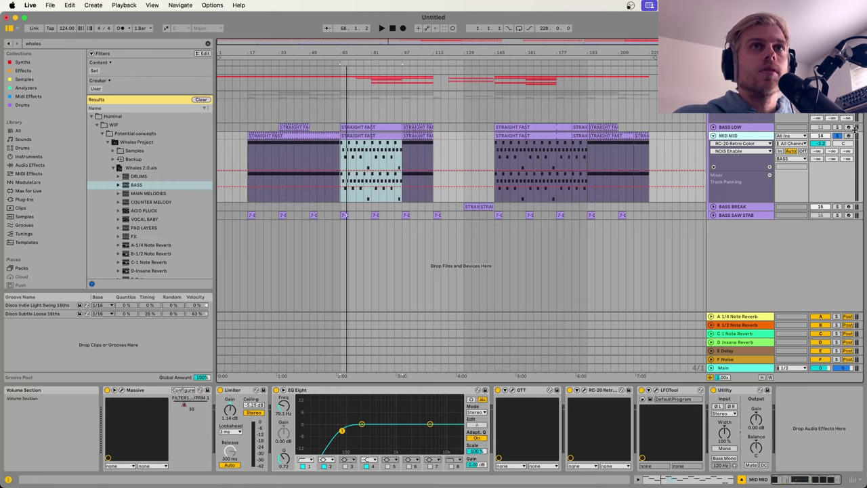
left_click(767, 143)
left_click(767, 142)
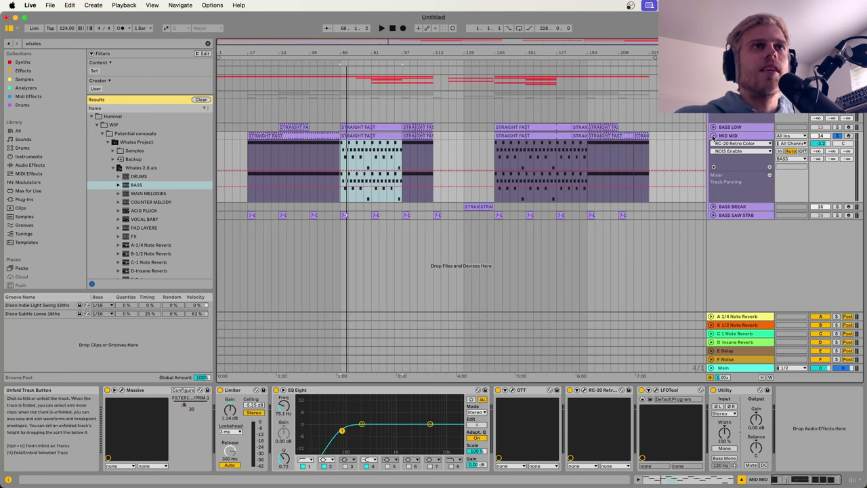
Step: Solo BASS LOW, play it from bar 65, and unfold its track in place of MID MID
left_click(838, 127)
left_click(757, 127)
key("space")
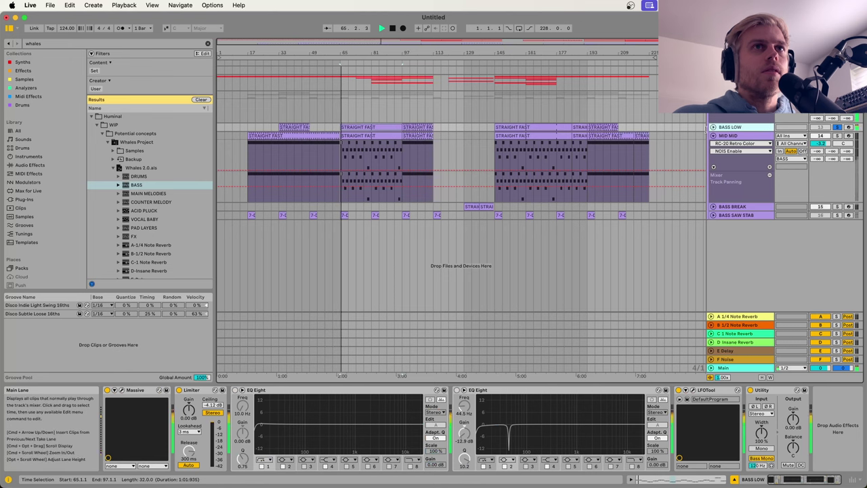
left_click(712, 135)
left_click(711, 127)
key("space")
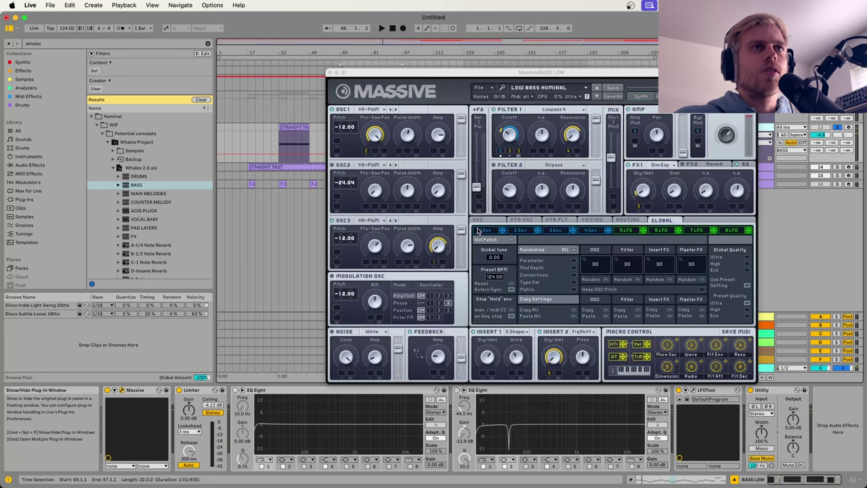
Step: Examine BASS LOW's Massive patch and LFOTool volume curve, closing each plug-in window
left_click(159, 390)
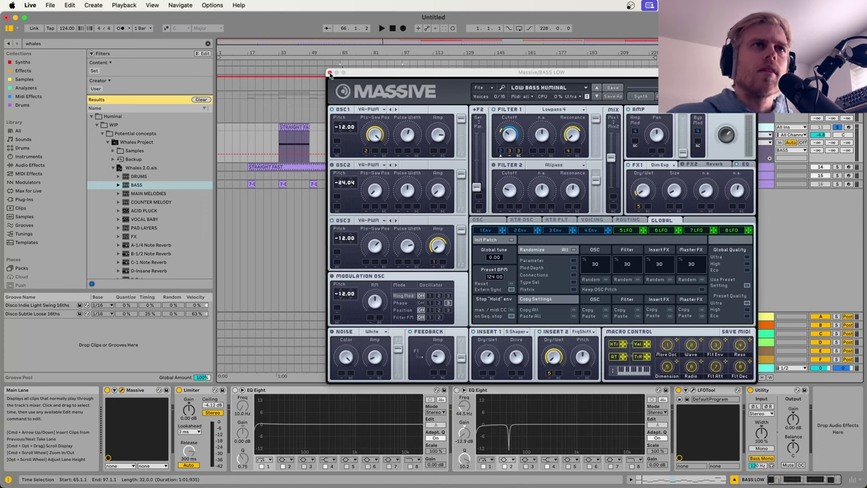
left_click(330, 73)
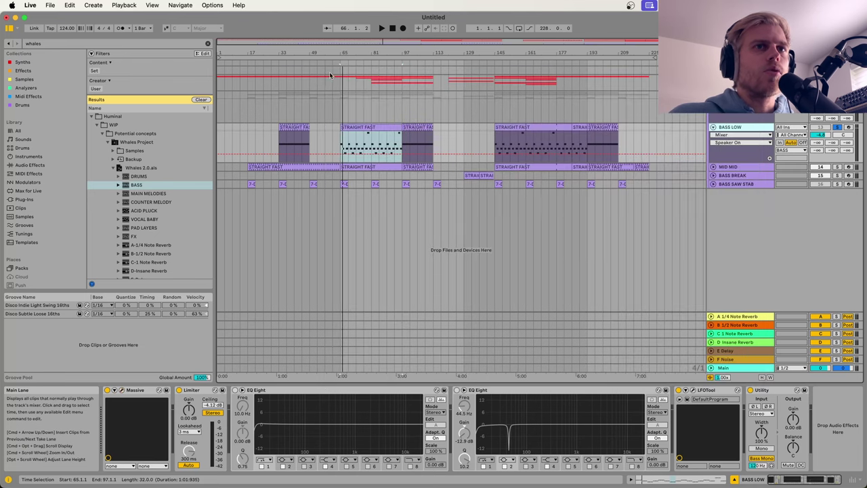
left_click(693, 393)
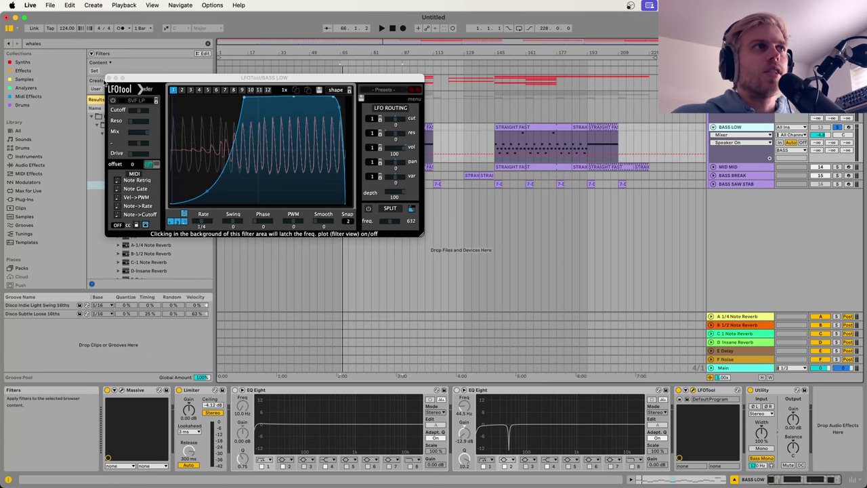
left_click(109, 79)
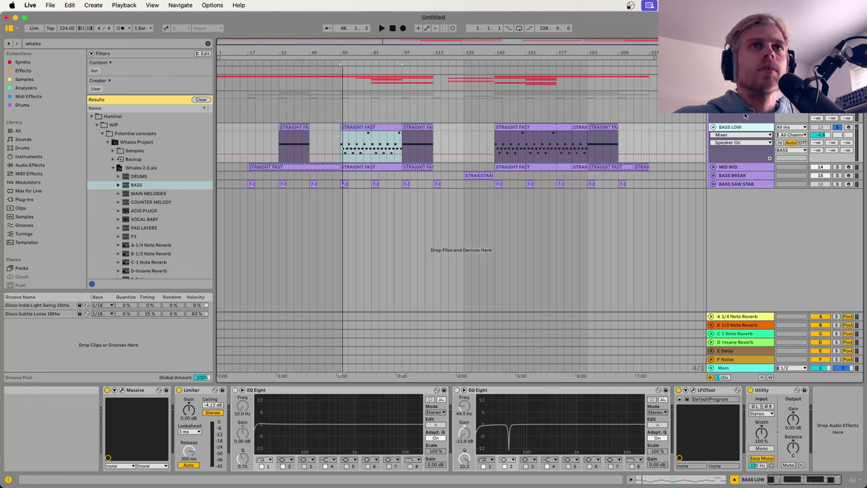
Step: Fold BASS LOW, unfold and solo BASS BREAK, and play its STRAIGHT FAST clip from bar 129
left_click(713, 126)
left_click(728, 136)
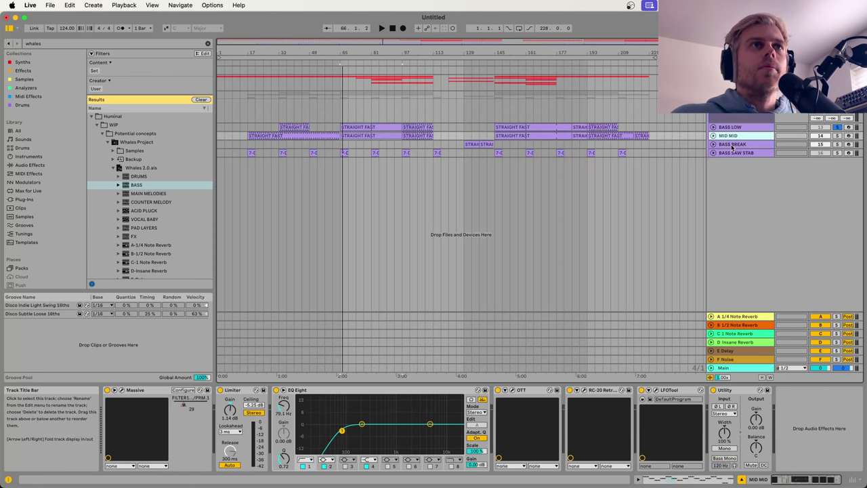
left_click(732, 145)
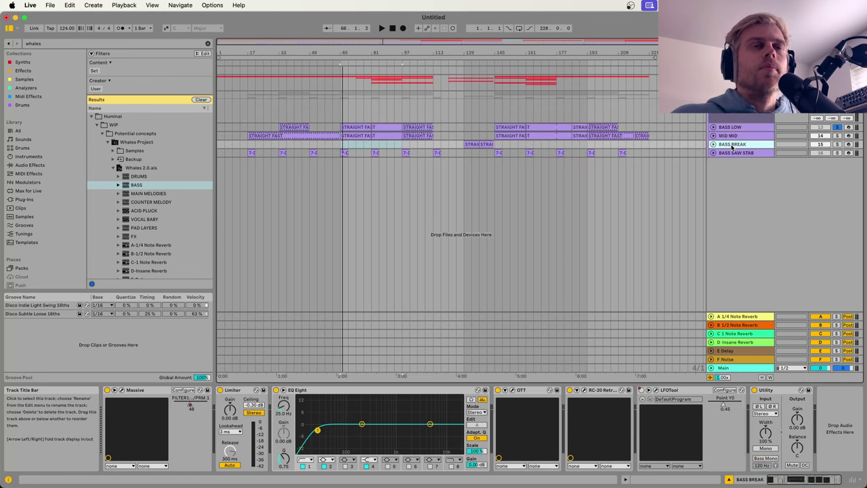
left_click(476, 143)
left_click(714, 144)
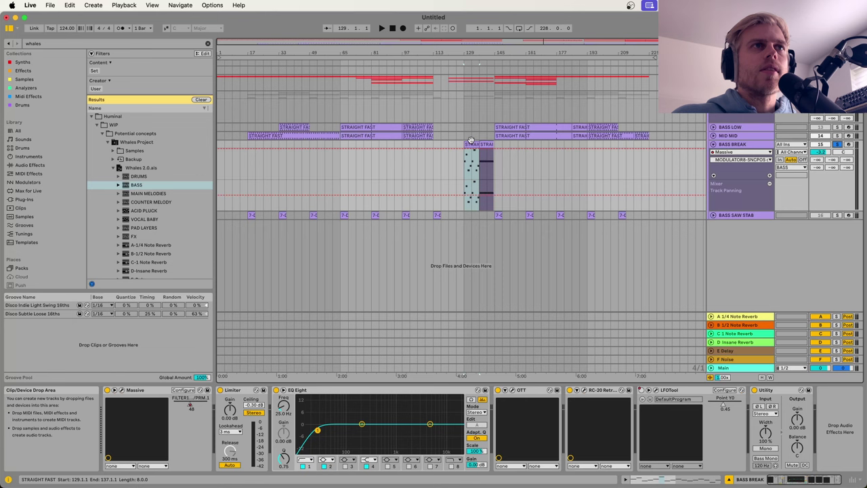
key("space")
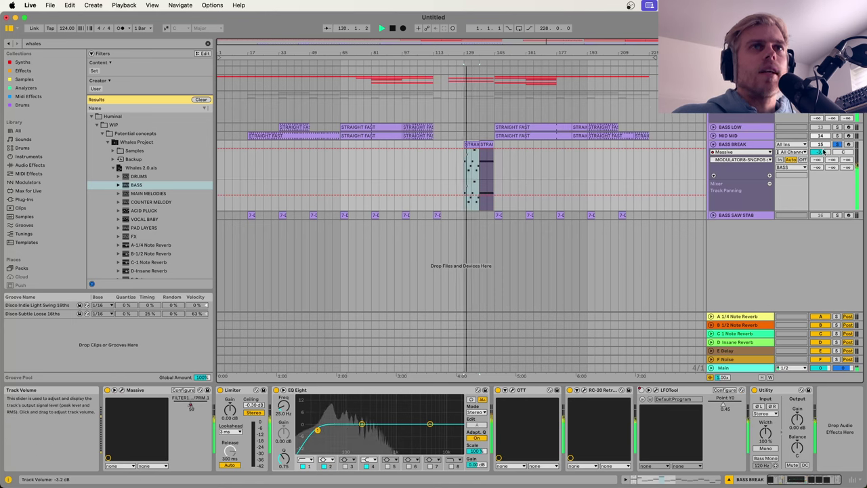
key("space")
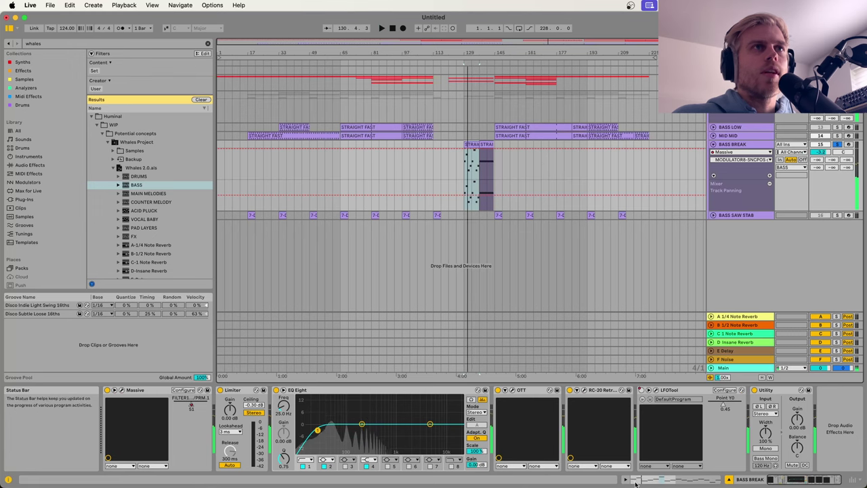
Step: Compare the notes of BASS BREAK's clip at bar 129 with those of MID MID's clip at bar 65
left_click(633, 479)
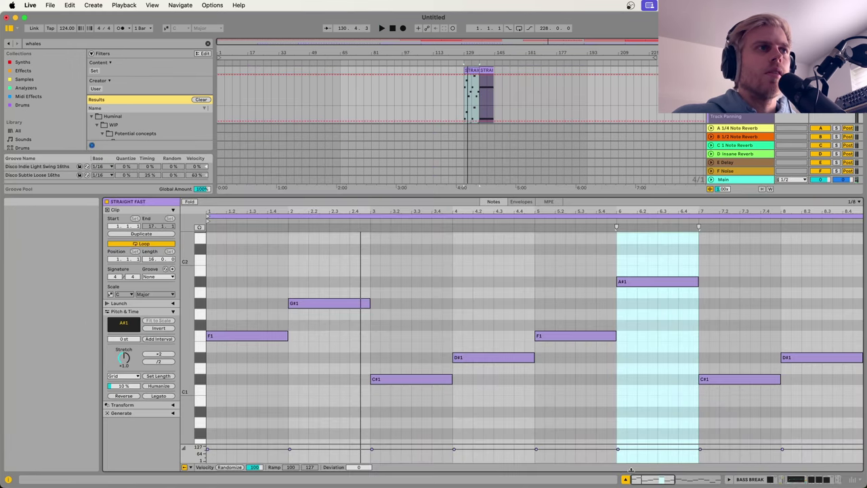
left_click(797, 482)
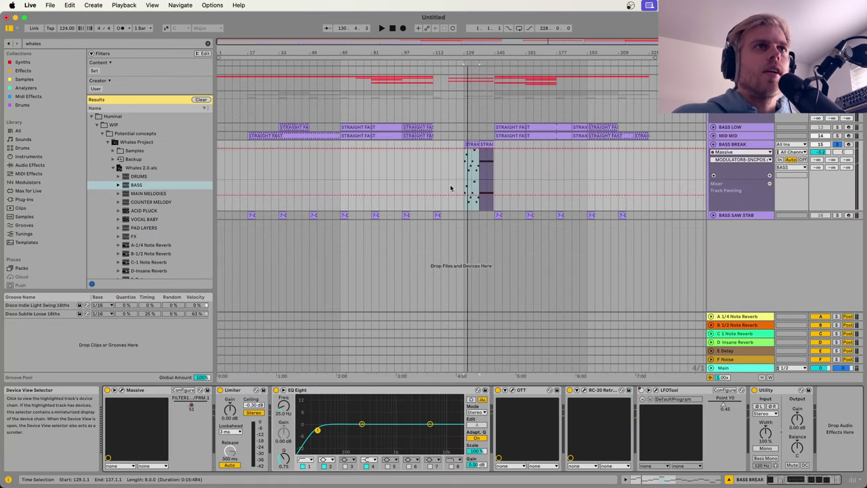
left_click(377, 136)
left_click(648, 480)
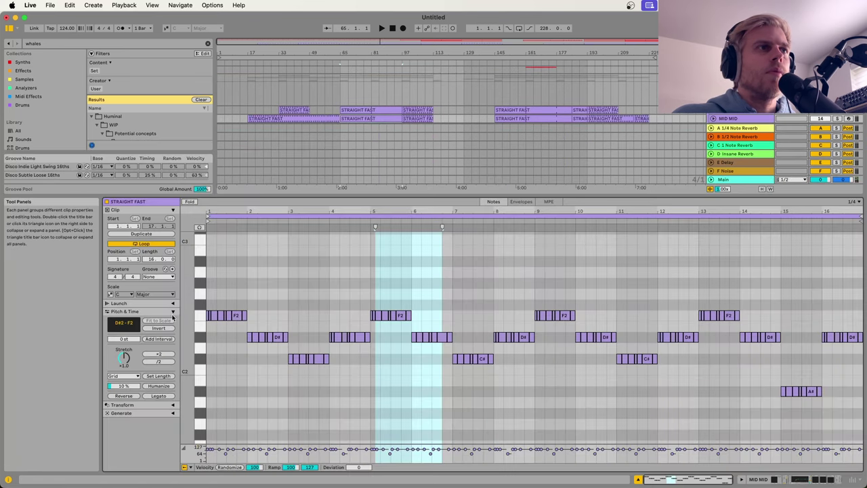
left_click_drag(184, 317, 198, 317)
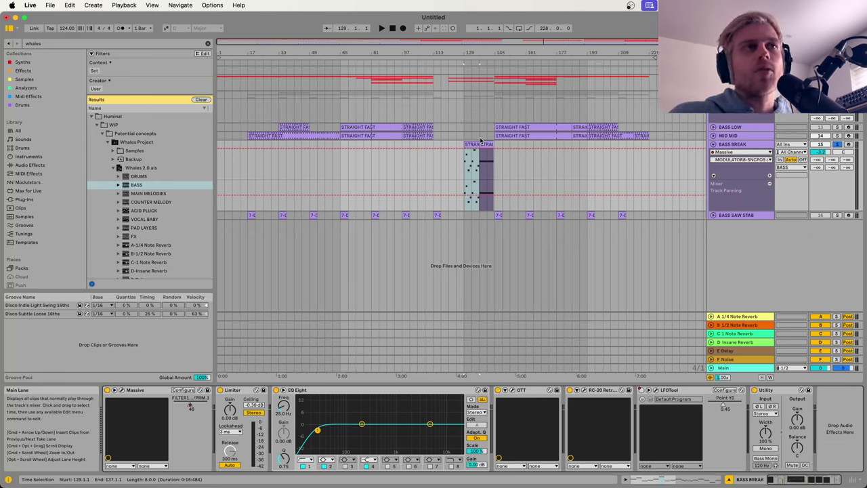
Step: Fold BASS BREAK, unfold and solo BASS SAW STAB, and play its clip at bar 65
left_click(713, 144)
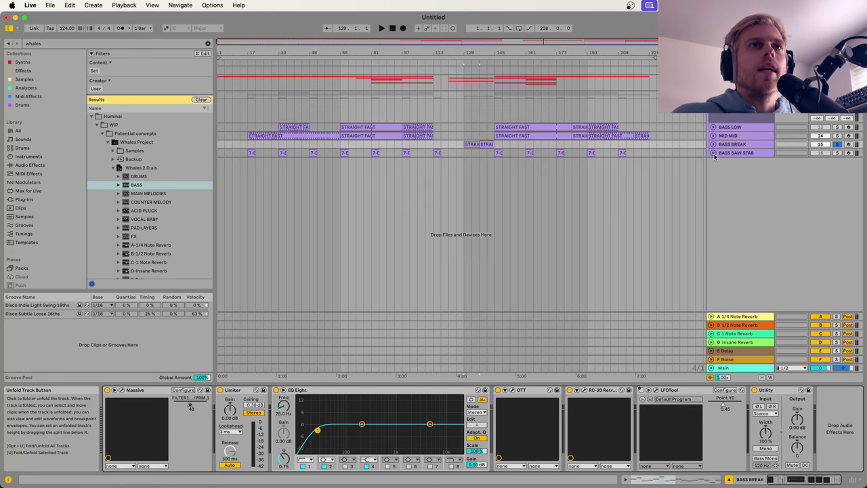
left_click(713, 153)
left_click(732, 155)
left_click(466, 160)
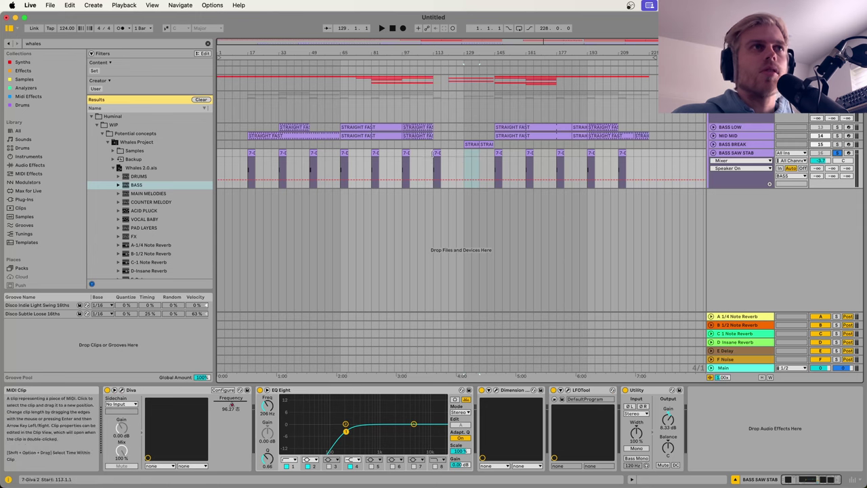
left_click(346, 163)
key("space")
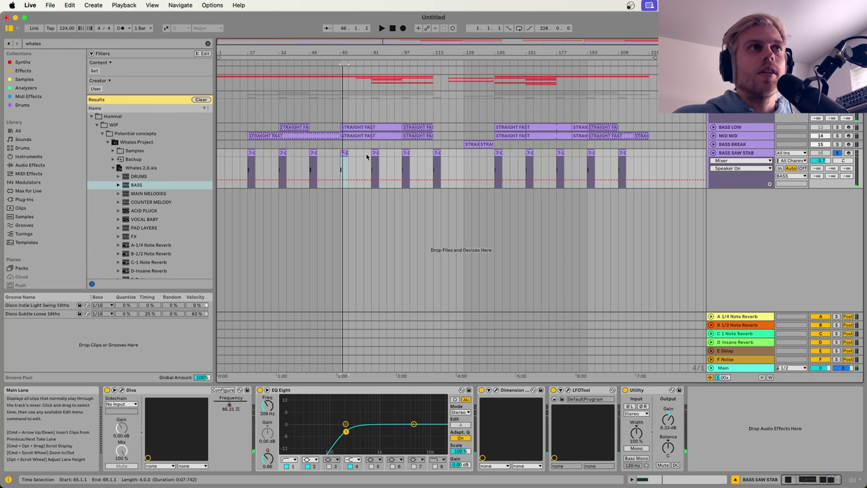
Step: Examine how BASS SAW STAB's clips are spaced between bars 65 and 81
left_click_drag(373, 155, 345, 156)
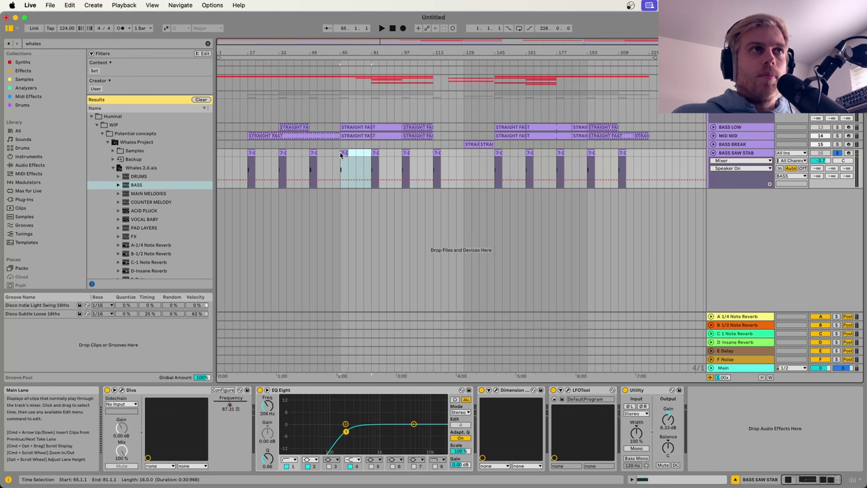
left_click_drag(337, 53, 337, 72)
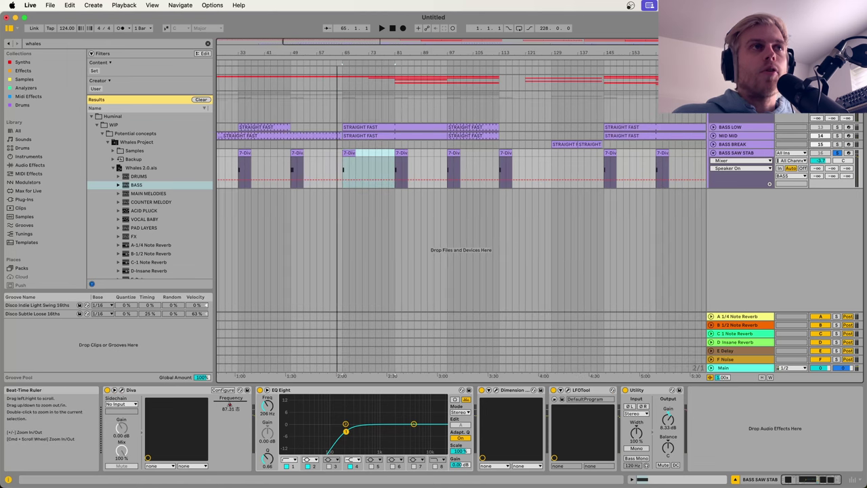
left_click(337, 155)
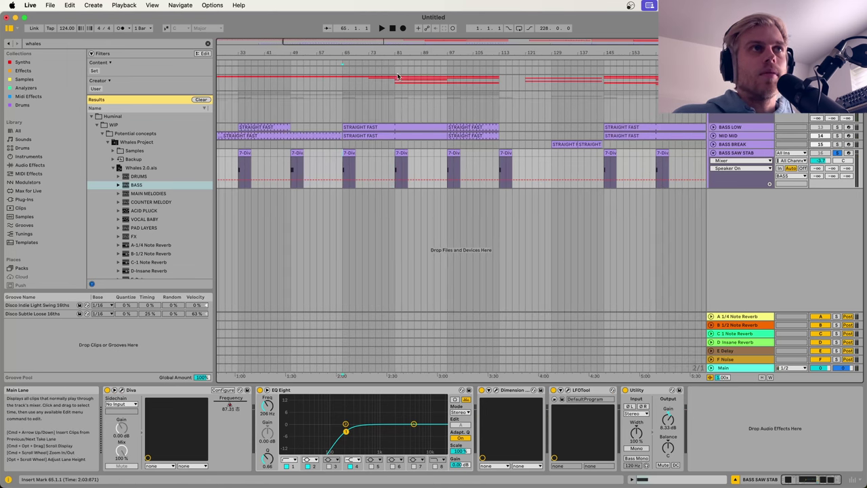
left_click_drag(406, 53, 407, 34)
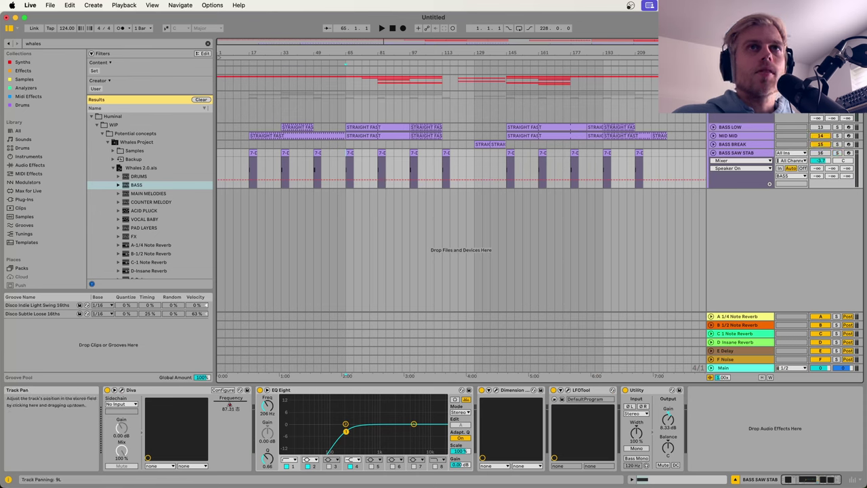
Step: Reactivate the BASS SAW STAB track, play the arrangement from bar 65, and fold the track
left_click(821, 154)
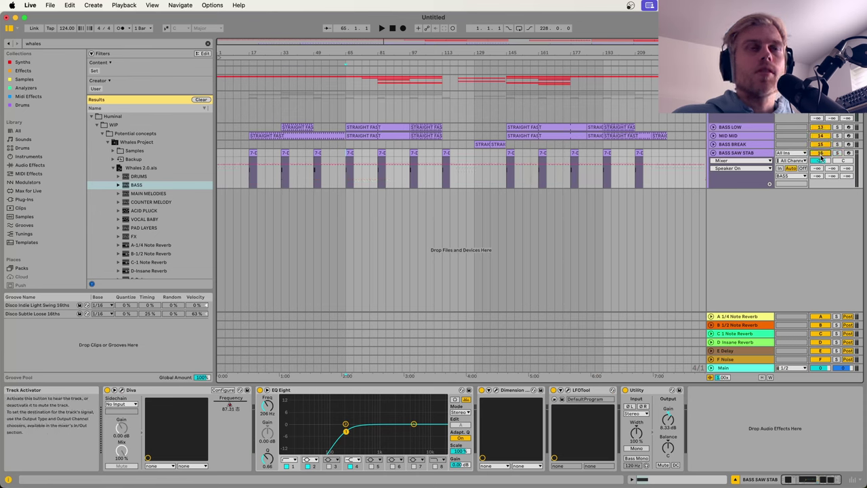
left_click(347, 90)
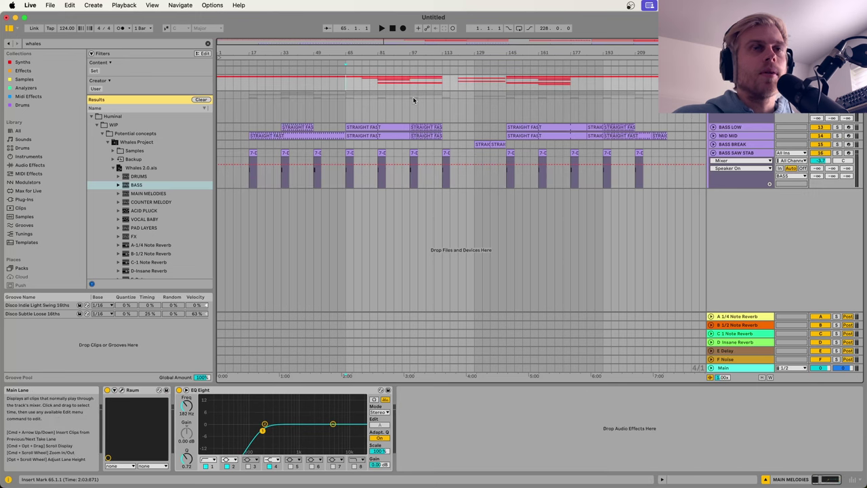
key("space")
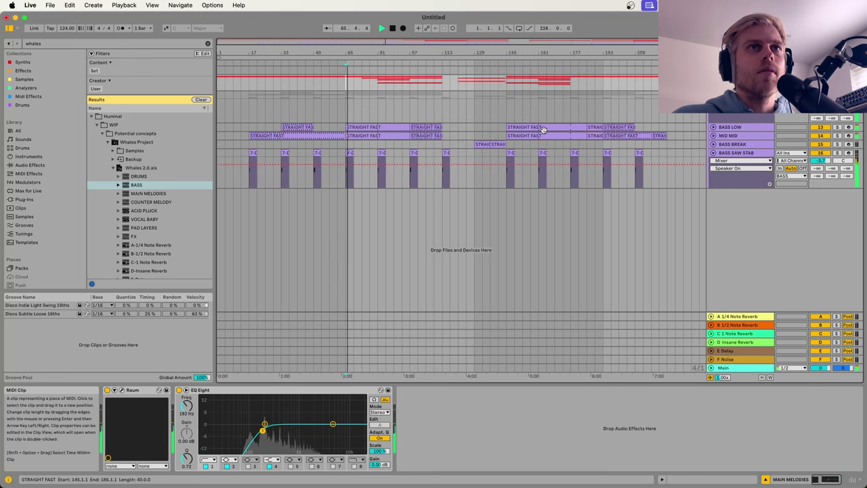
left_click(721, 153)
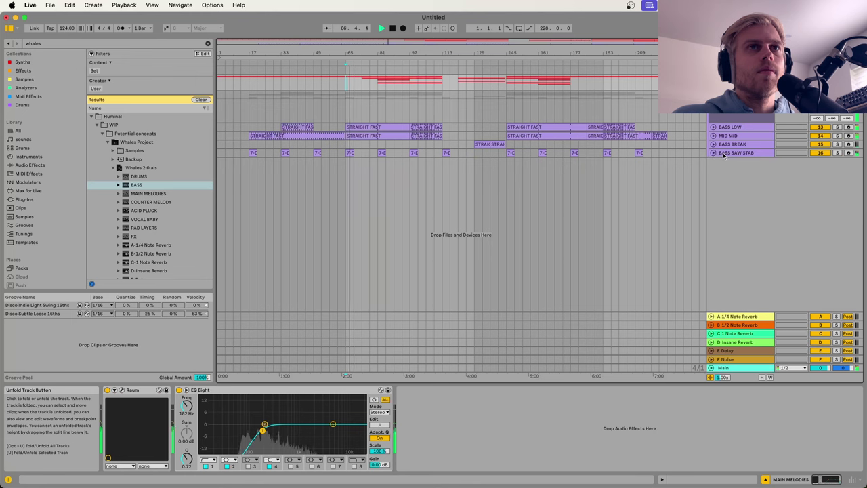
Step: Compare the device chains of BASS SAW STAB and BASS BREAK during playback
left_click(725, 154)
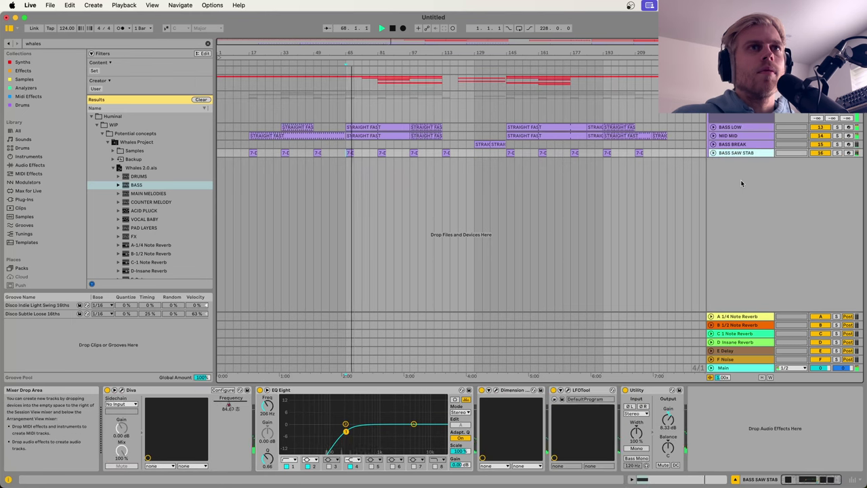
left_click(737, 145)
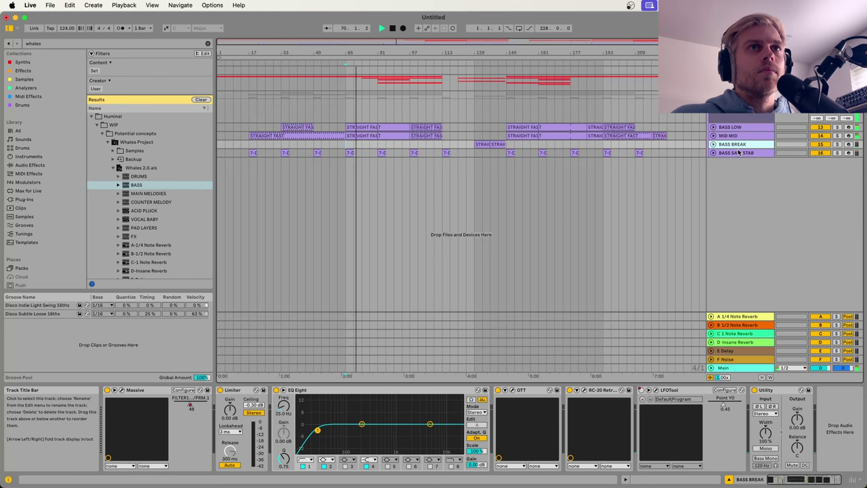
left_click(739, 154)
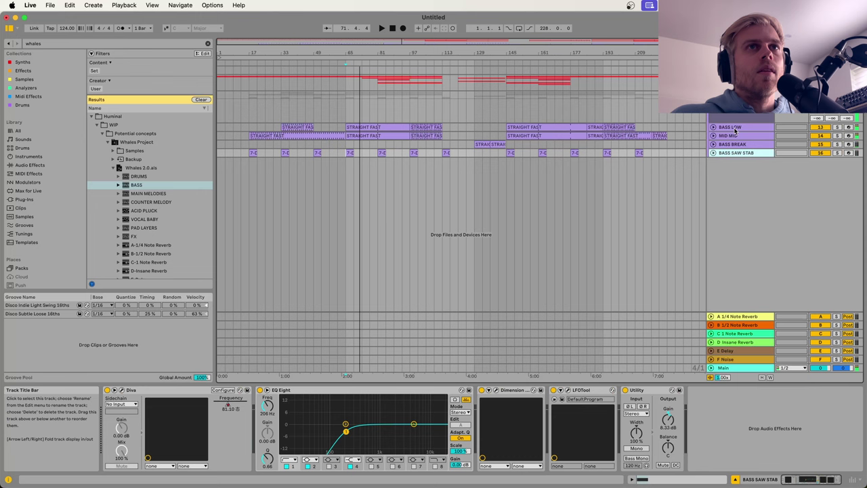
Step: Unfold BASS LOW, inspect the notes of its STRAIGHT FAST clip at bar 65 and its device chain, and fold it
left_click(737, 129)
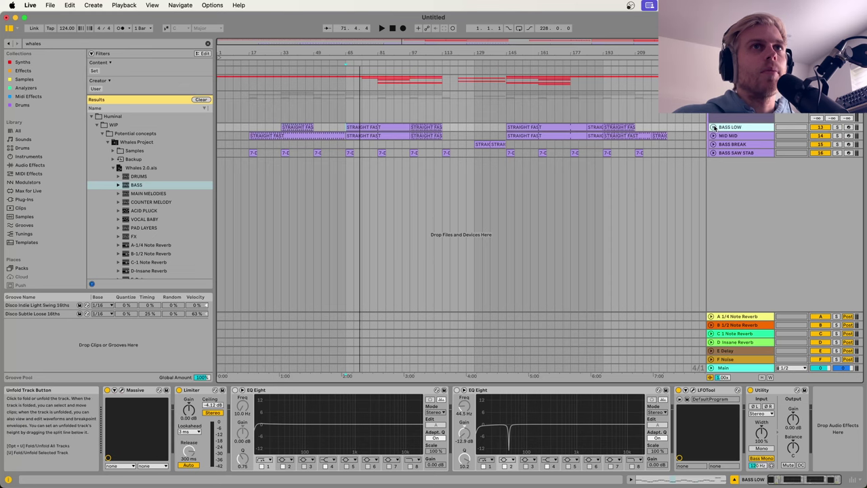
left_click(713, 127)
left_click(379, 145)
left_click(674, 480)
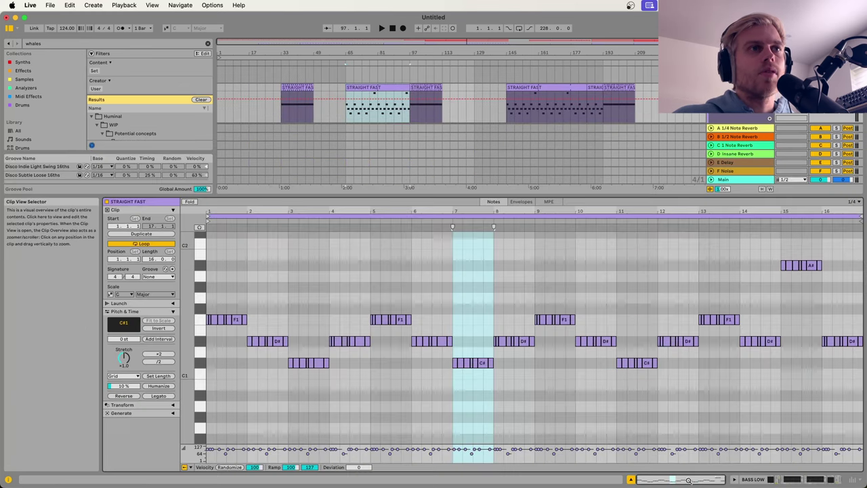
left_click(790, 480)
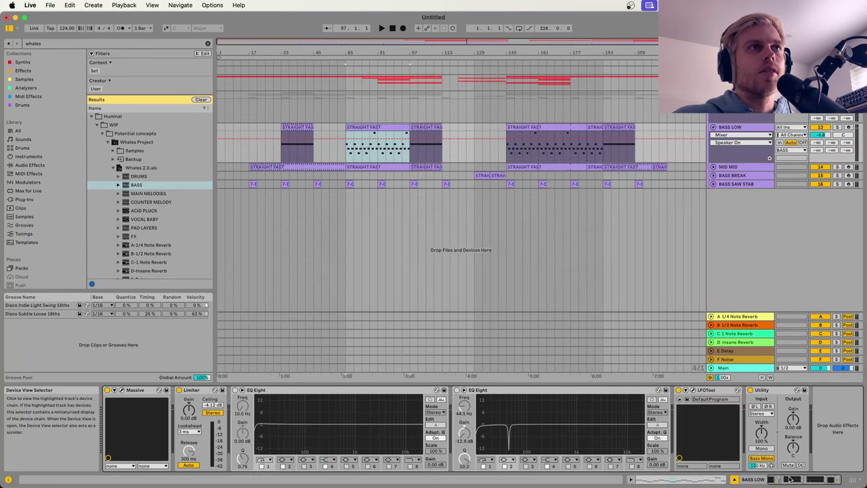
left_click(713, 127)
Step: Unfold and solo BASS SAW STAB, and select its clip at bar 65
left_click(714, 153)
left_click(734, 155)
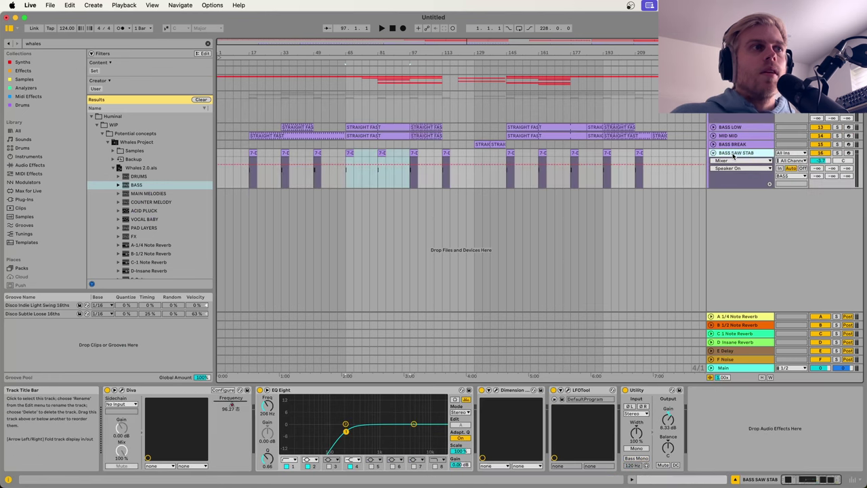
left_click(348, 181)
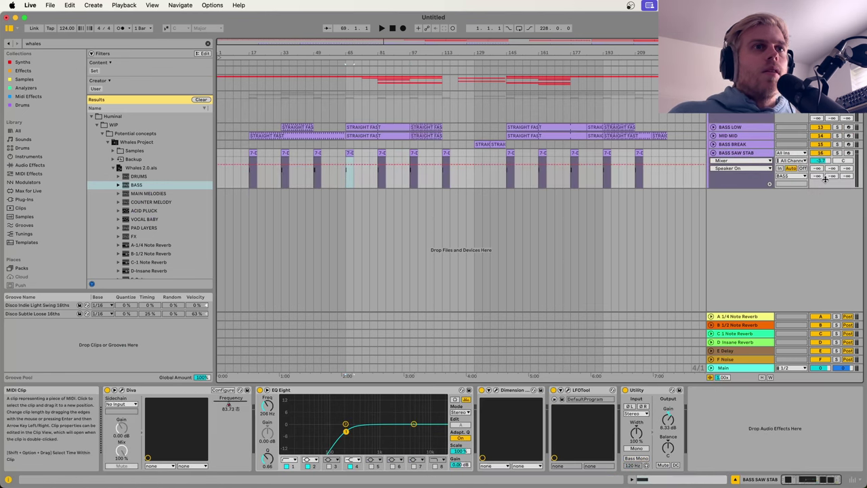
left_click(837, 152)
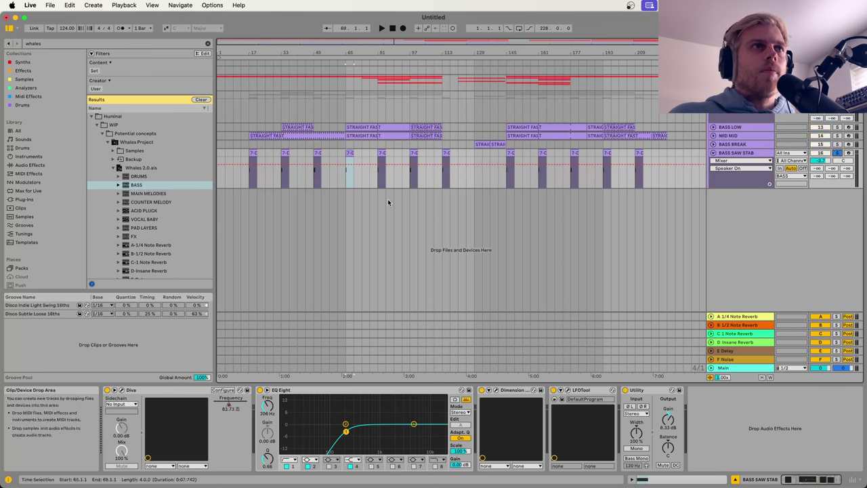
left_click(350, 153)
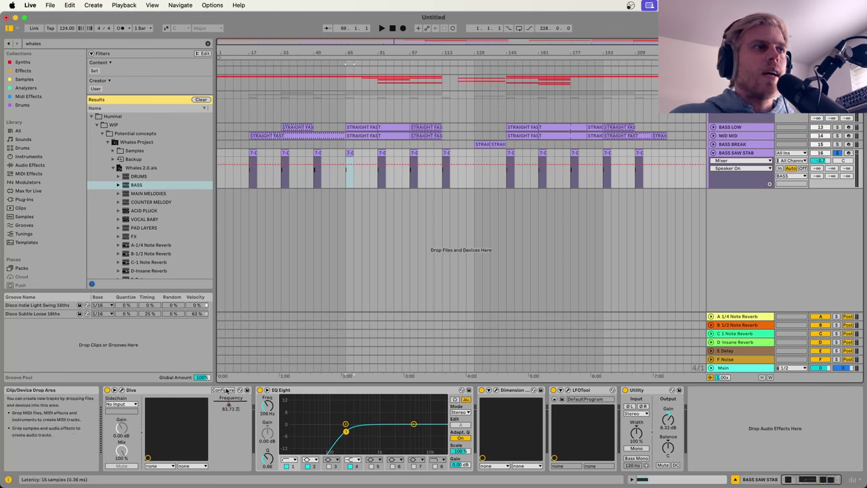
Step: Examine BASS SAW STAB's Diva patch, BW AE LEAD Charon, and close the plug-in window
left_click(123, 391)
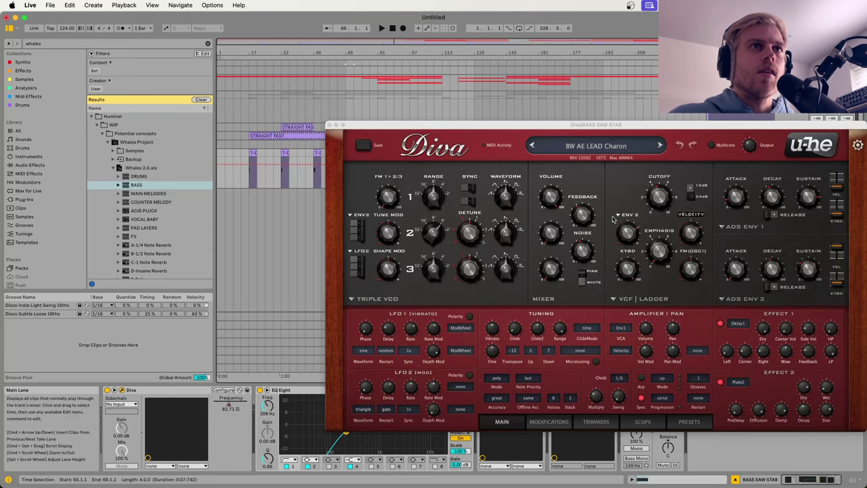
left_click_drag(623, 126, 597, 114)
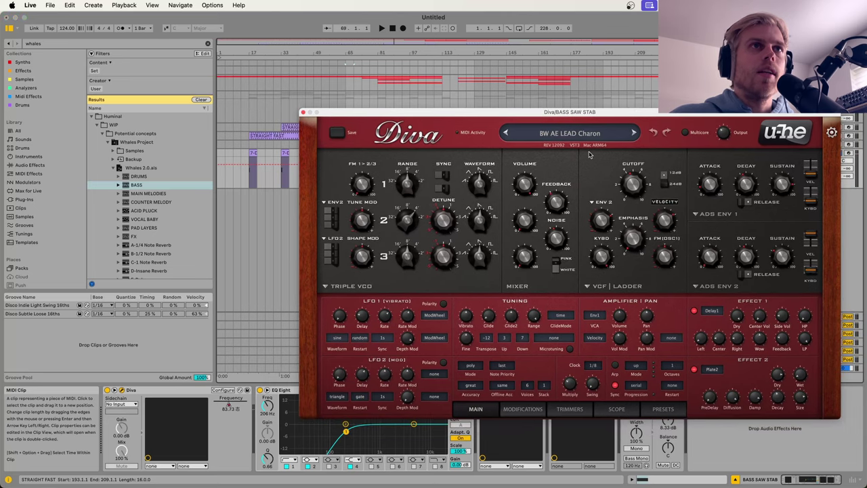
left_click(303, 112)
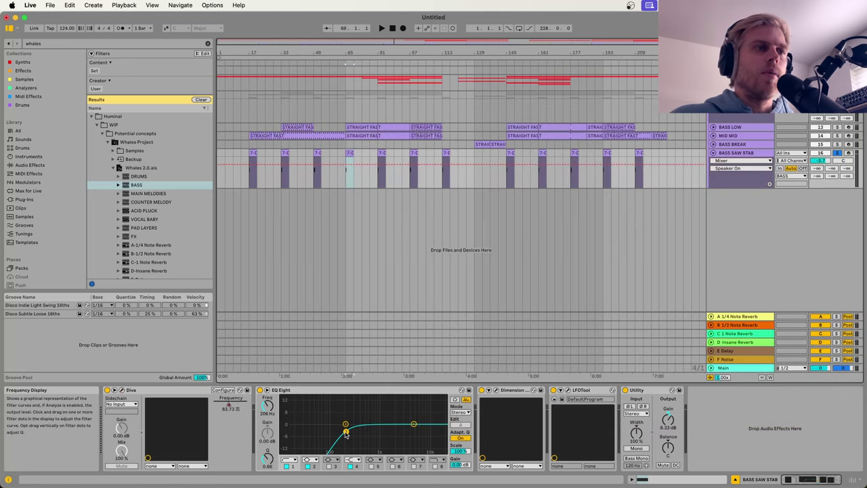
Step: Examine the Dimension Expander size and mix settings on BASS SAW STAB, and close the plug-in window
left_click(488, 390)
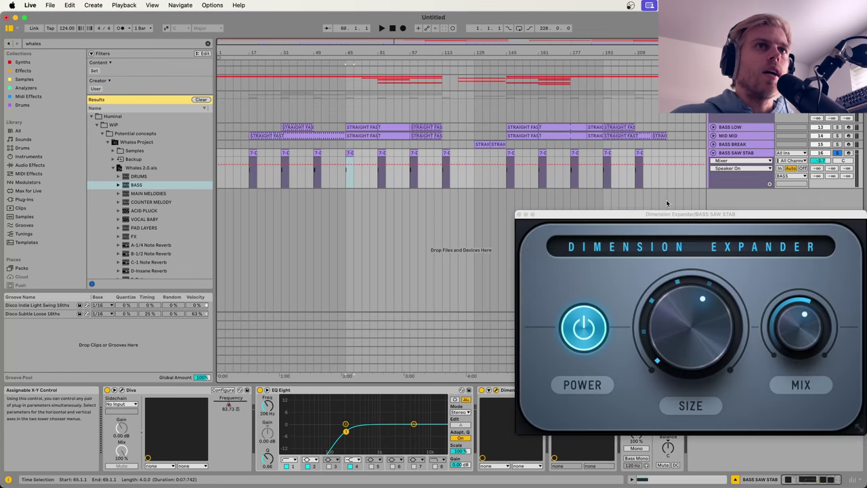
left_click_drag(667, 214, 398, 94)
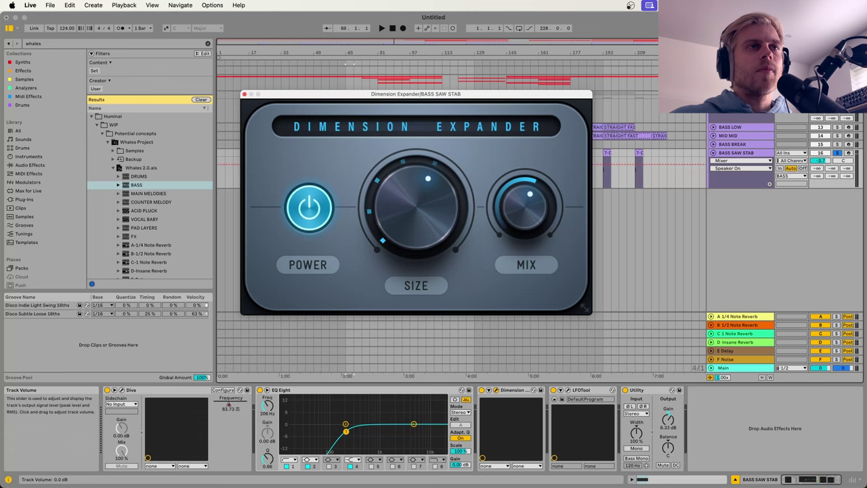
left_click(243, 95)
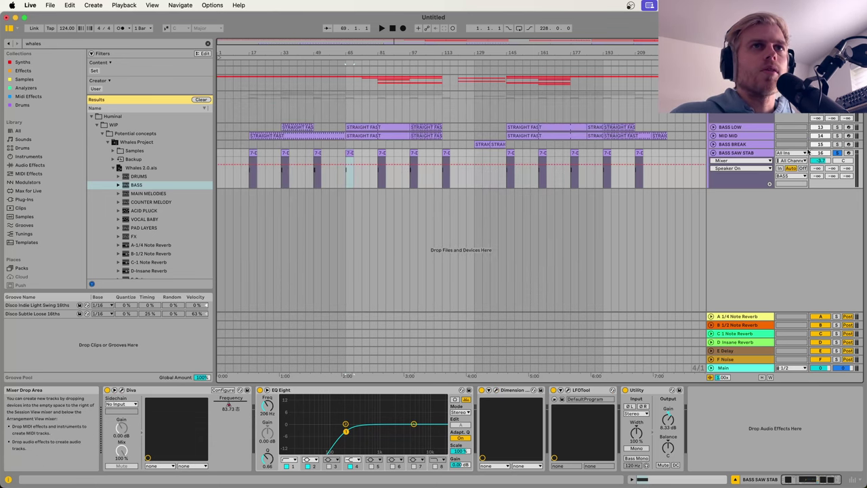
Step: Play BASS SAW STAB's clip at bar 65 with Dimension Expander bypassed and with it enabled to compare the sound
left_click(482, 390)
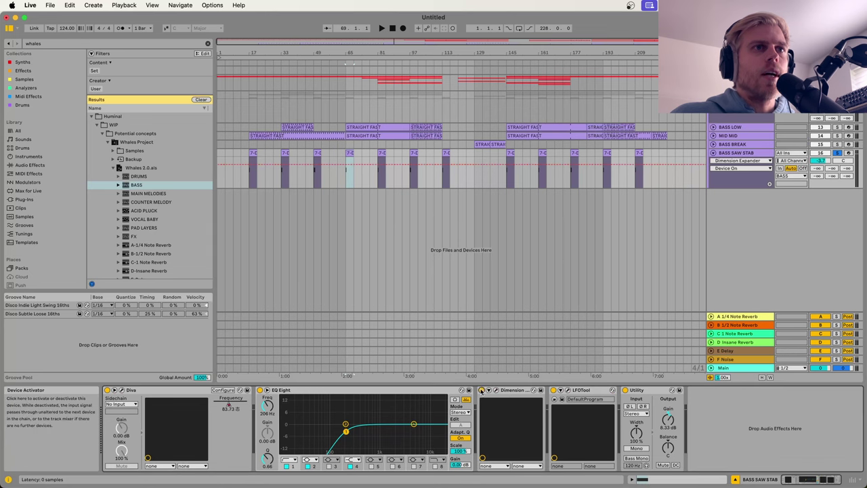
key("space")
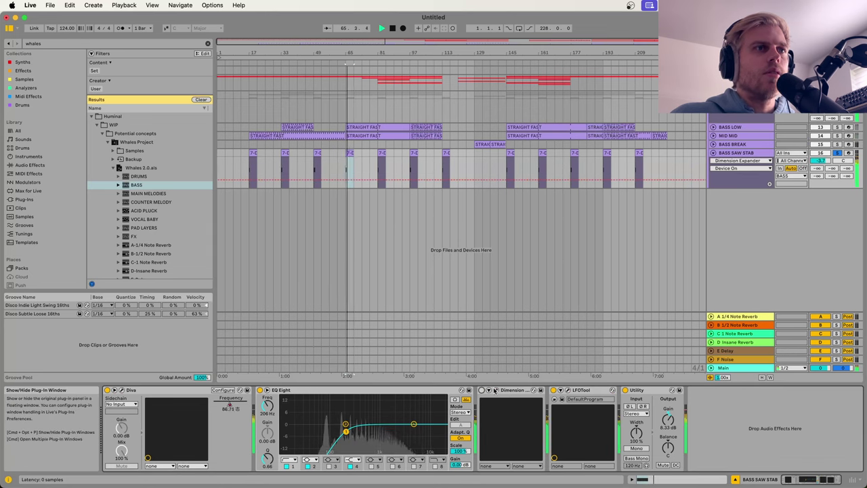
key("space")
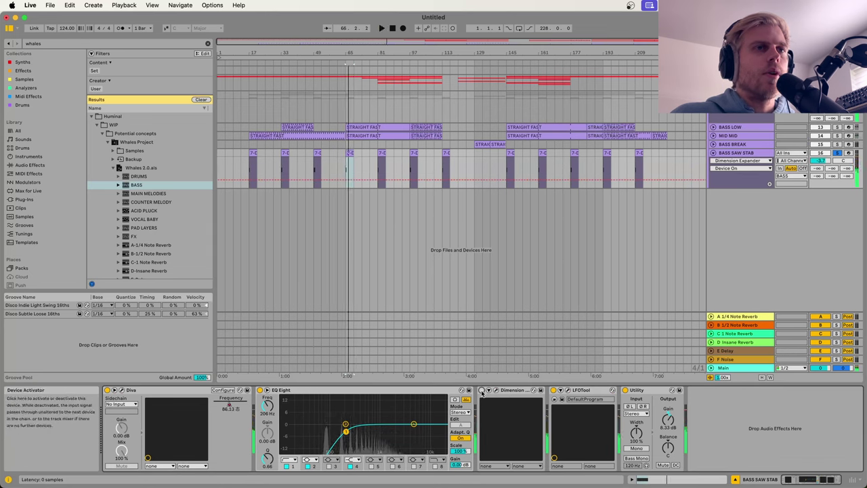
left_click(482, 391)
key("space")
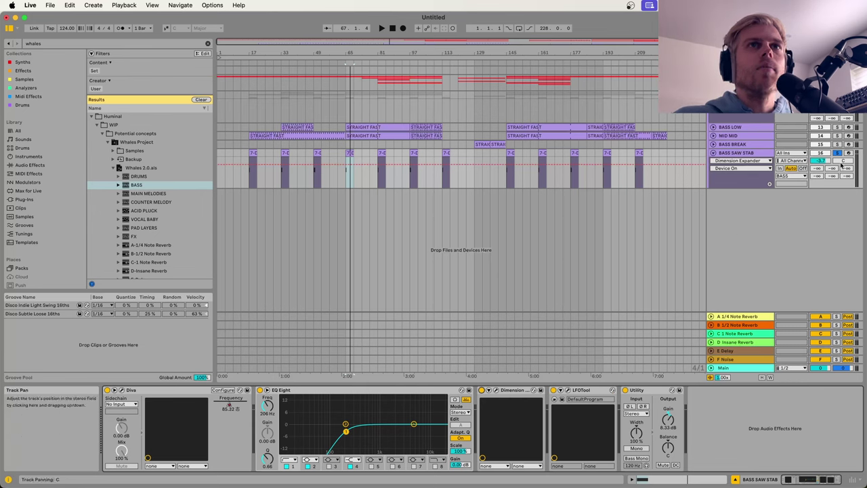
Step: Unsolo and fold BASS SAW STAB, and place the insert marker at bar 81 on the MAIN MELODIES group
left_click(713, 154)
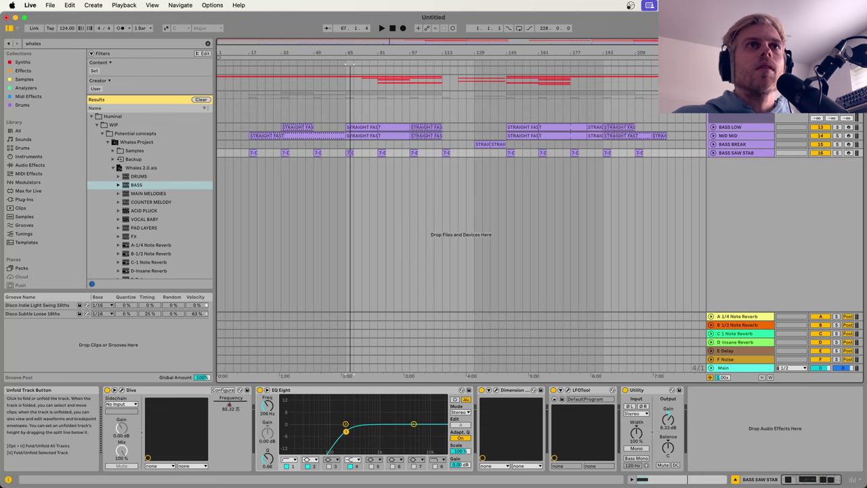
left_click(714, 95)
left_click(713, 95)
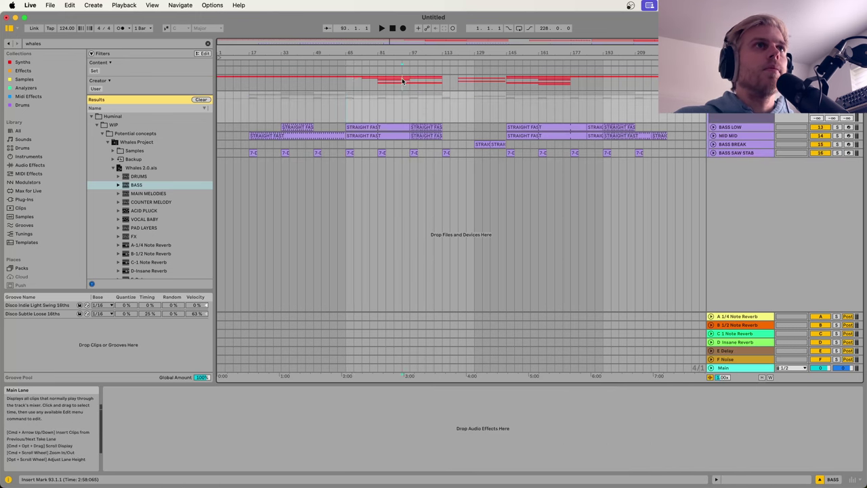
left_click(377, 81)
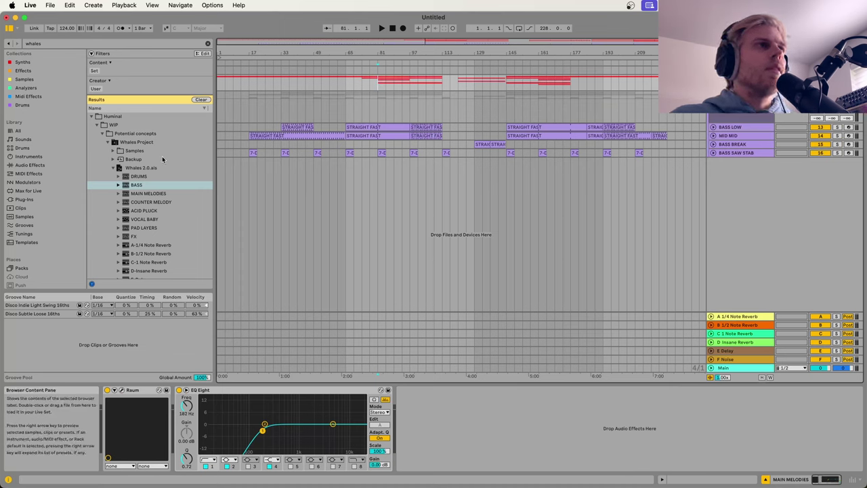
Step: Import the DRUMS group from Whales 2.0.als below the bass tracks, and fold the DRUMS and BASS groups
left_click(164, 202)
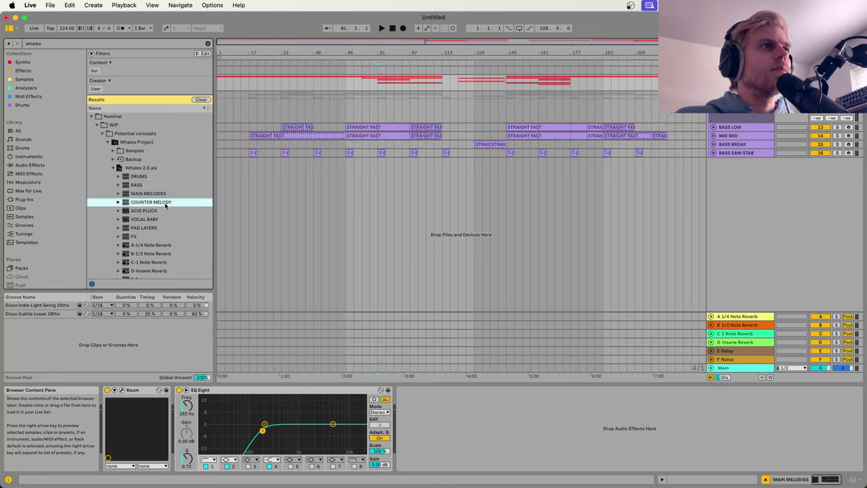
left_click(139, 177)
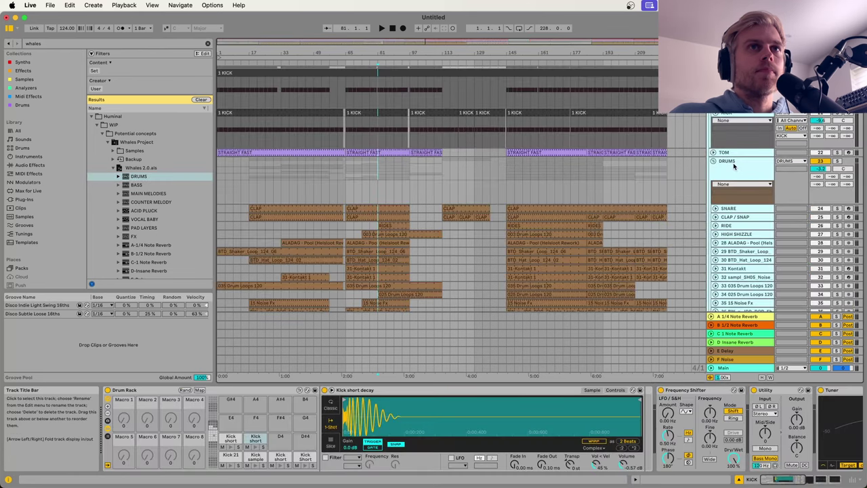
scroll(734, 166, "up", 5)
left_click(712, 162)
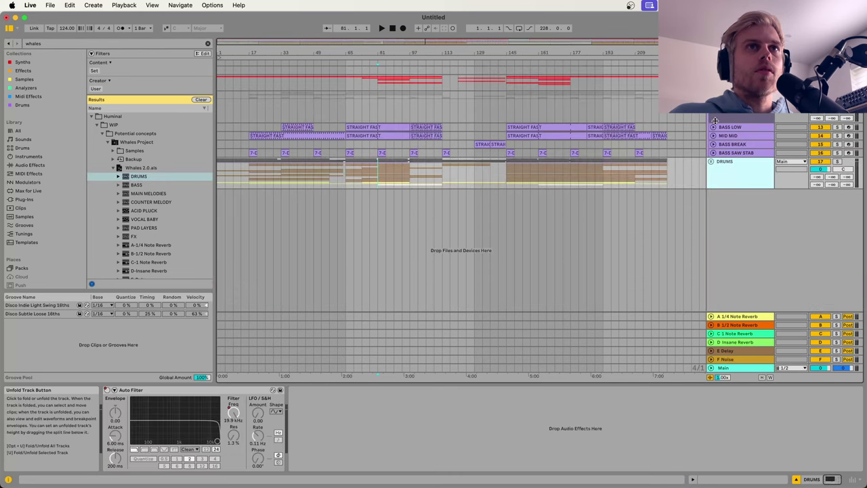
left_click(712, 102)
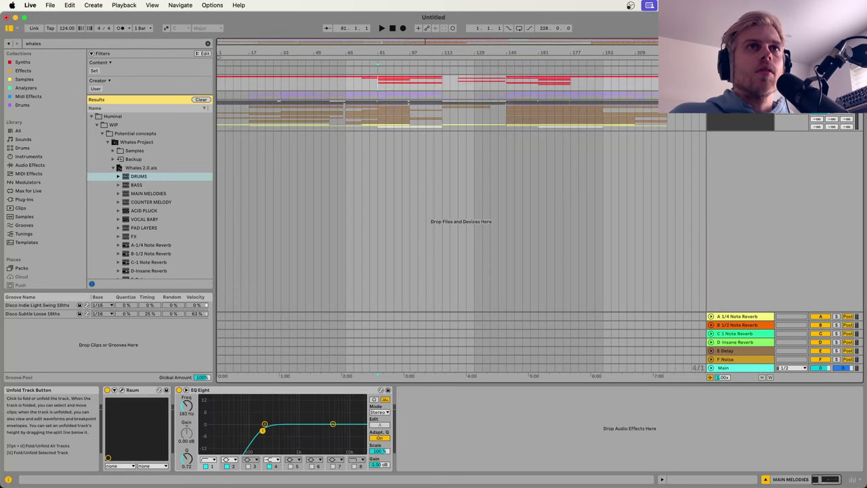
Step: Reorder the folded groups so that DRUMS comes first, BASS second and MAIN MELODIES last
left_click(731, 115)
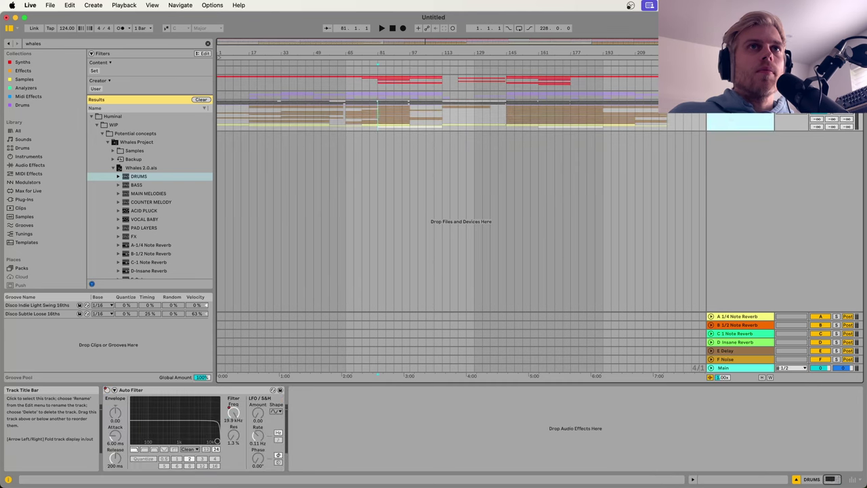
left_click(736, 140)
left_click_drag(736, 95, 736, 135)
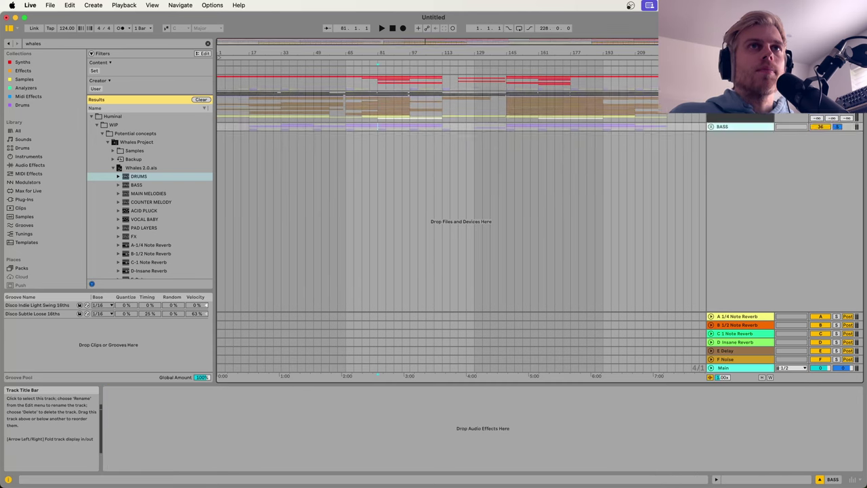
left_click_drag(736, 79, 733, 201)
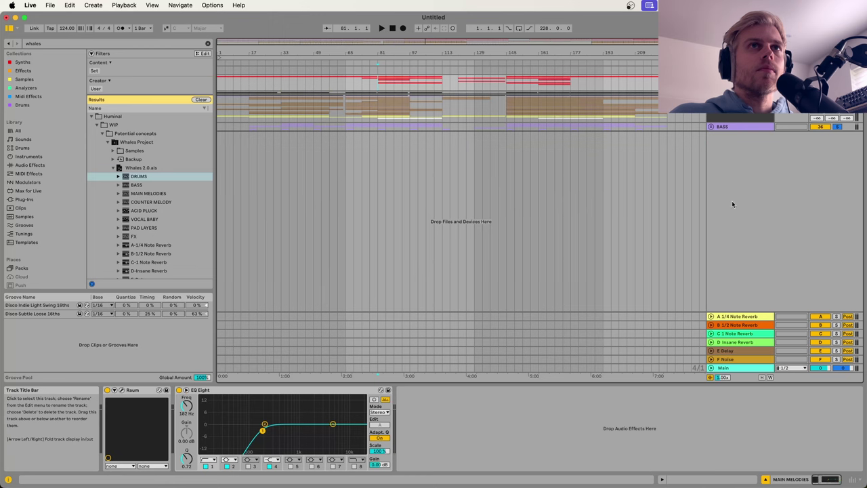
scroll(732, 200, "down", 2)
left_click(737, 121)
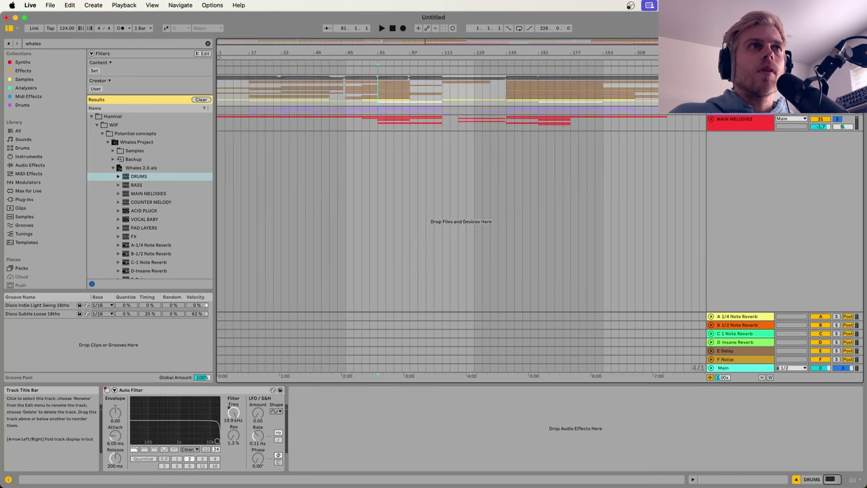
Step: Unfold the DRUMS group, unsolo MAIN MELODIES, and play the arrangement from bar 33
scroll(461, 203, "up", 10)
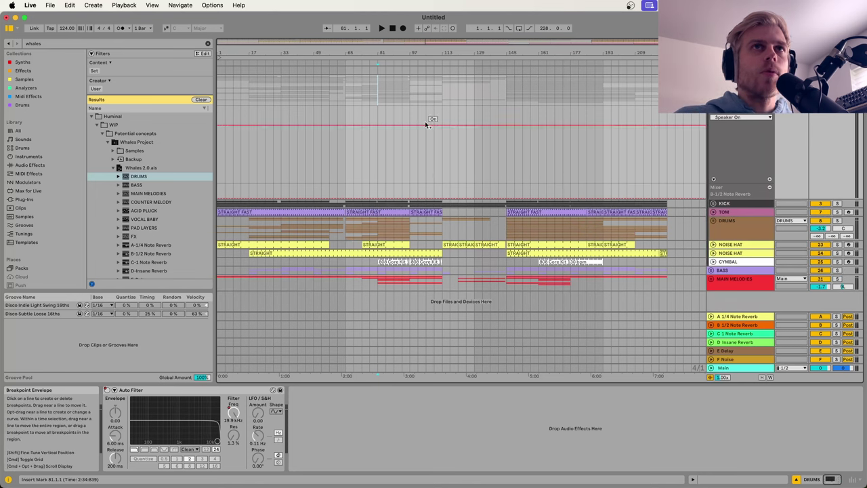
left_click(266, 241)
left_click(247, 231)
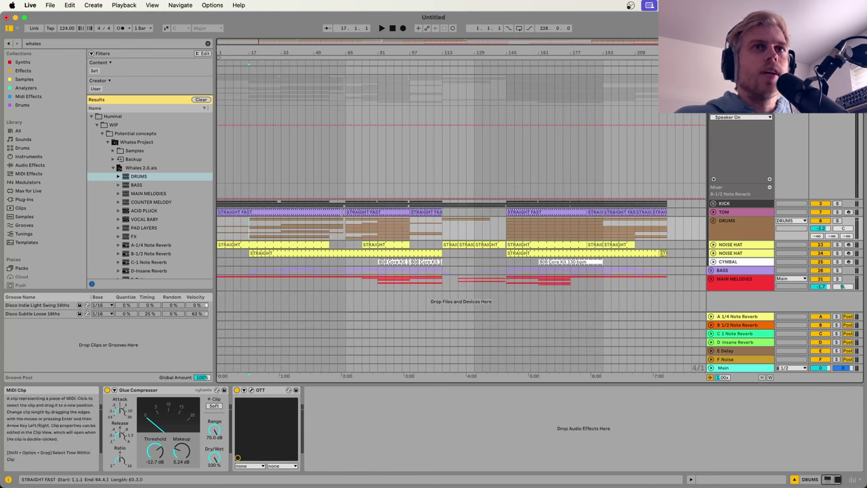
left_click(219, 204)
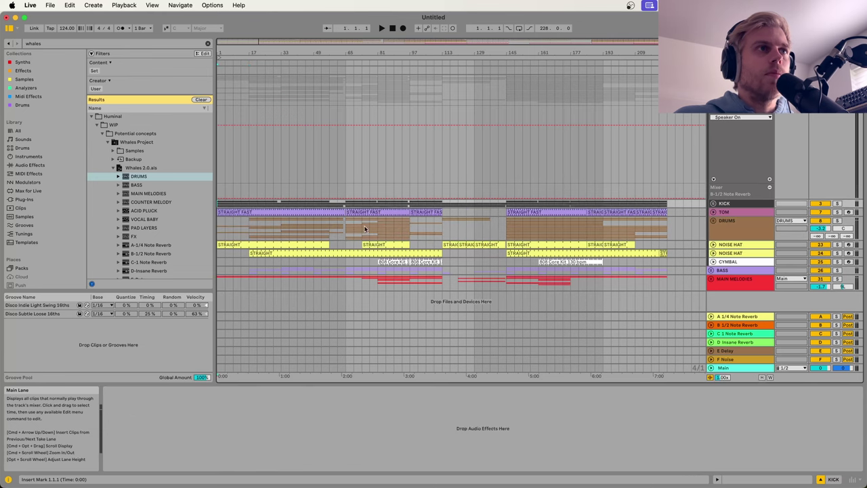
left_click(288, 228)
key("space")
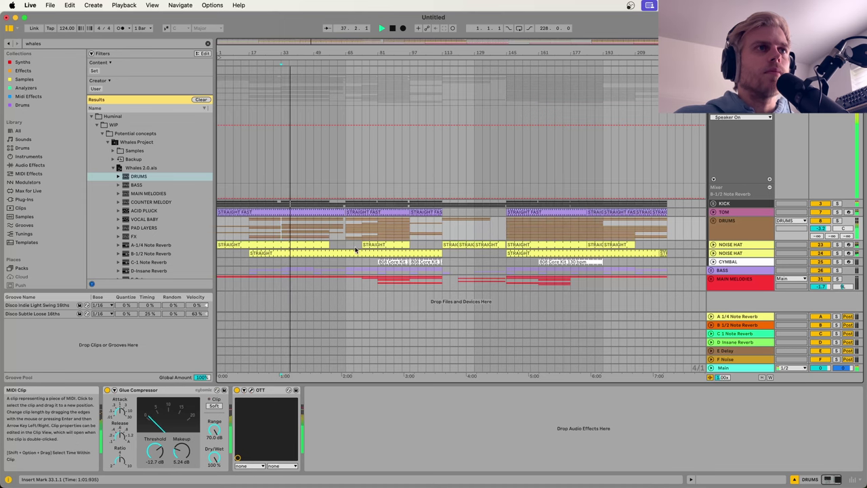
Step: Play the arrangement from bar 81 to hear the fuller drum section, and stop playback
left_click(376, 229)
key("space")
key("space")
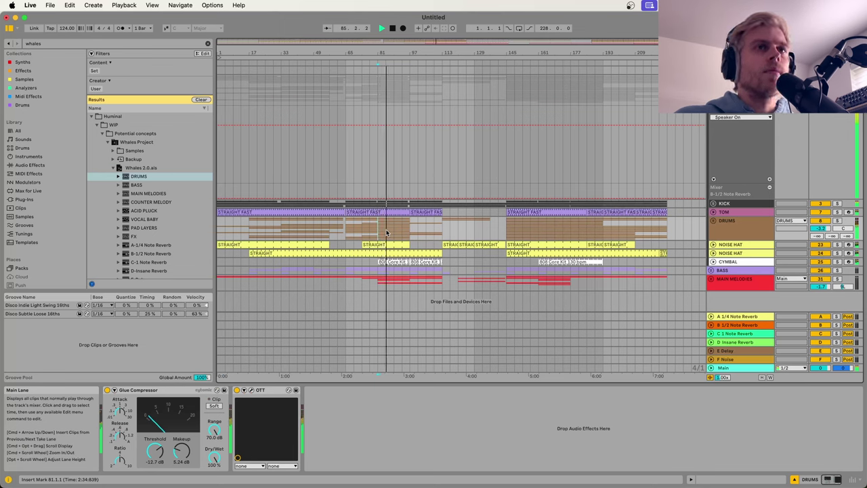
key("space")
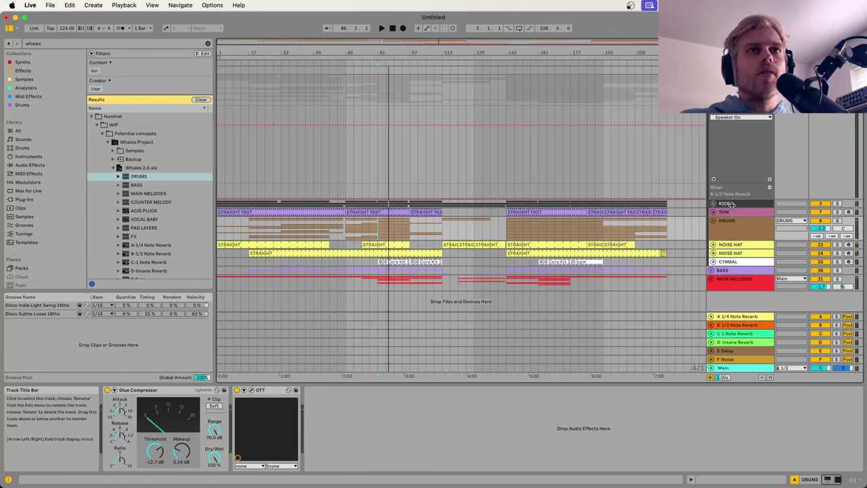
Step: Unfold the KICK group and examine the notes of the opening 1 KICK clip on its first track
left_click(713, 204)
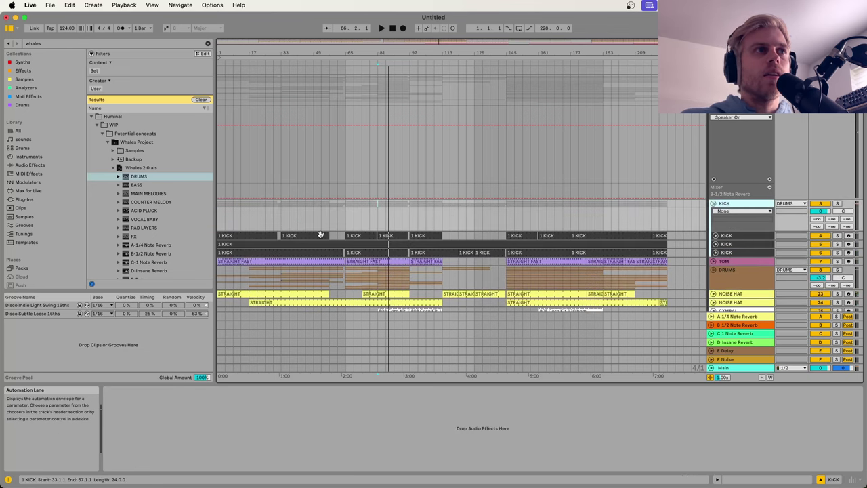
left_click(321, 234)
scroll(320, 234, "down", 3)
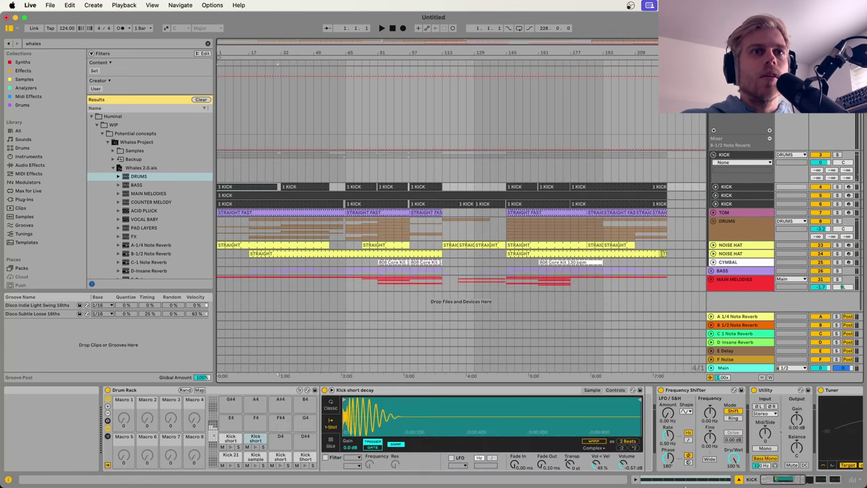
left_click(693, 480)
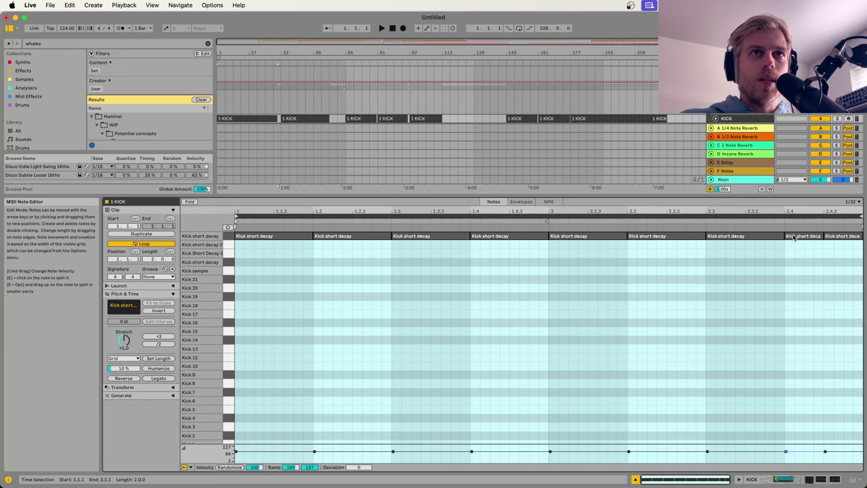
left_click_drag(794, 212, 794, 209)
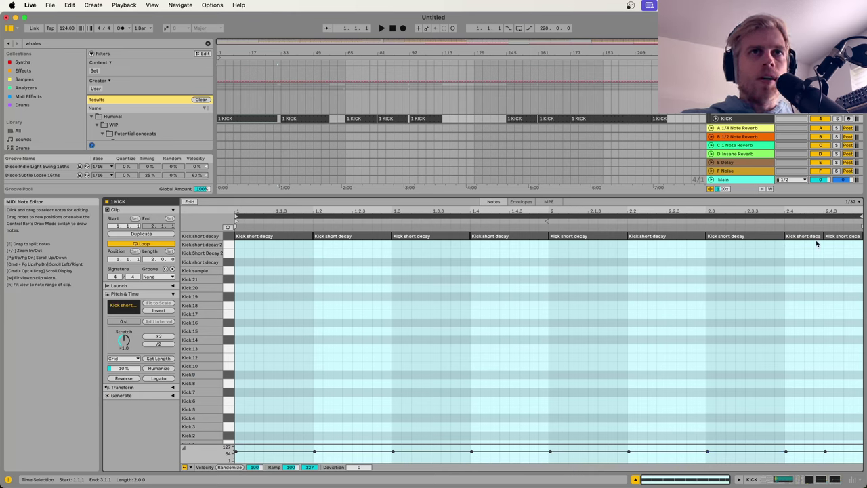
Step: While the kick clip plays, try duplicating the beat 2.3 note over the double hit at 2.4, and undo the duplication
key("space")
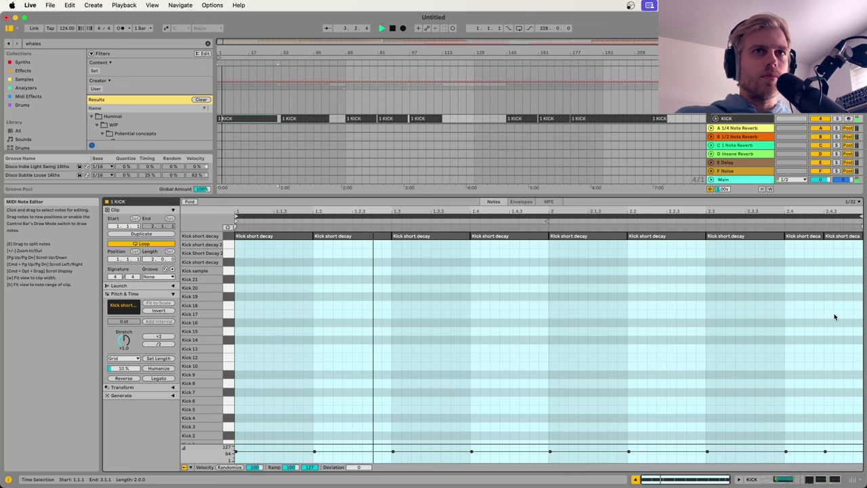
left_click(765, 237)
key("super+d")
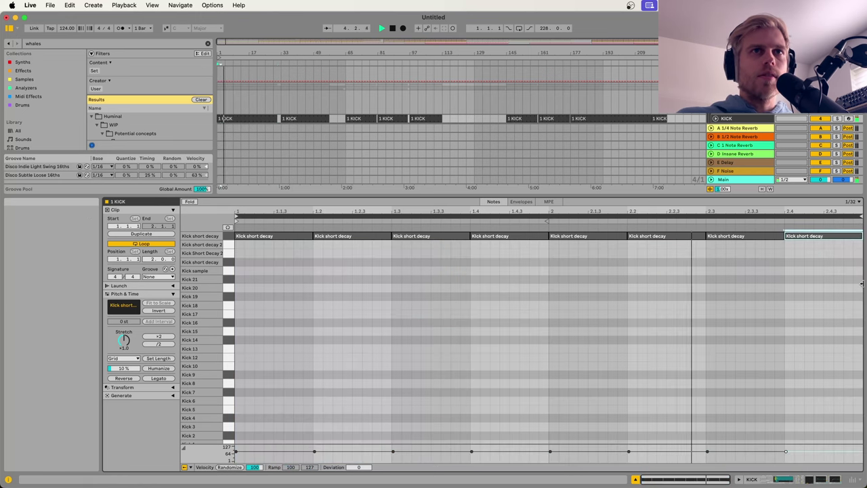
key("super+z")
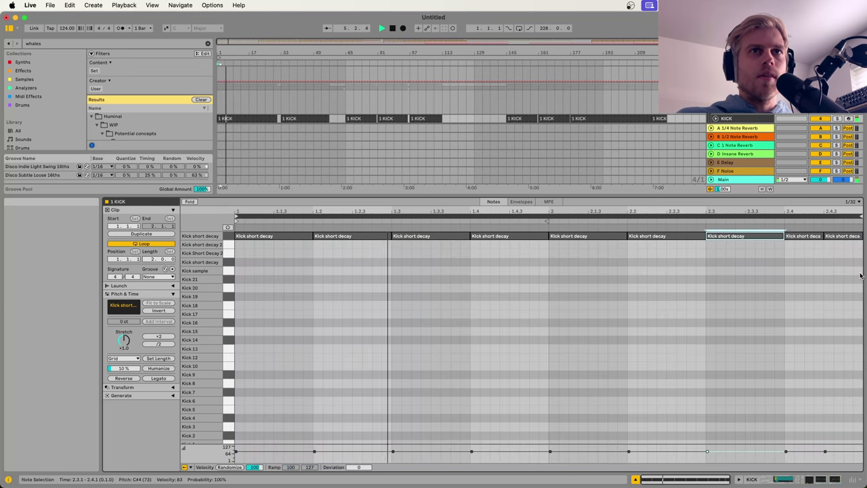
Step: Stop playback and solo the KICK group, and reopen the note view of its first track's opening clip
left_click(813, 482)
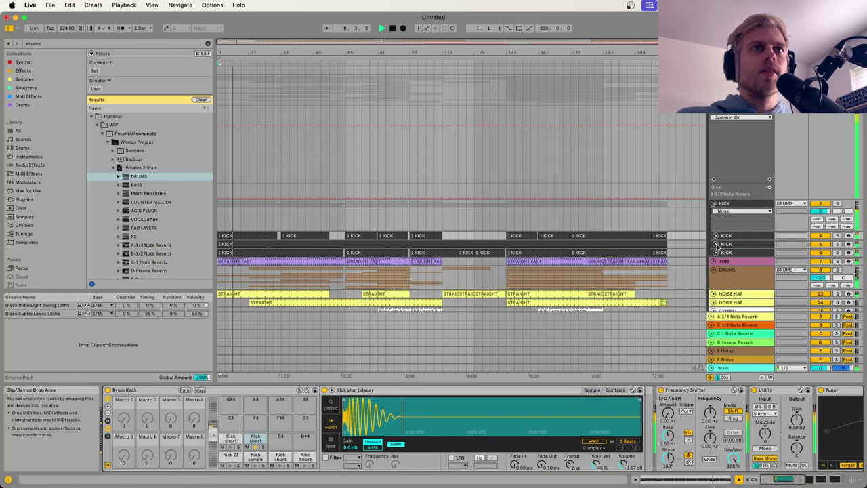
left_click(736, 204)
key("space")
left_click(838, 204)
scroll(630, 198, "down", 3)
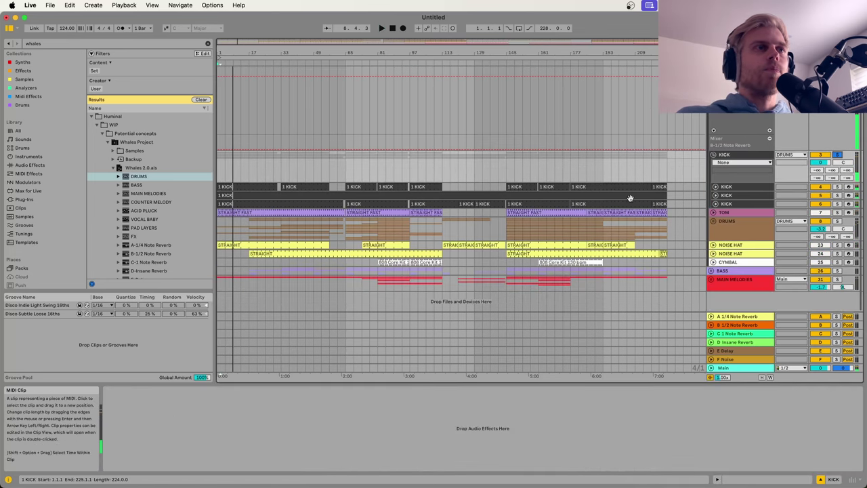
left_click(230, 186)
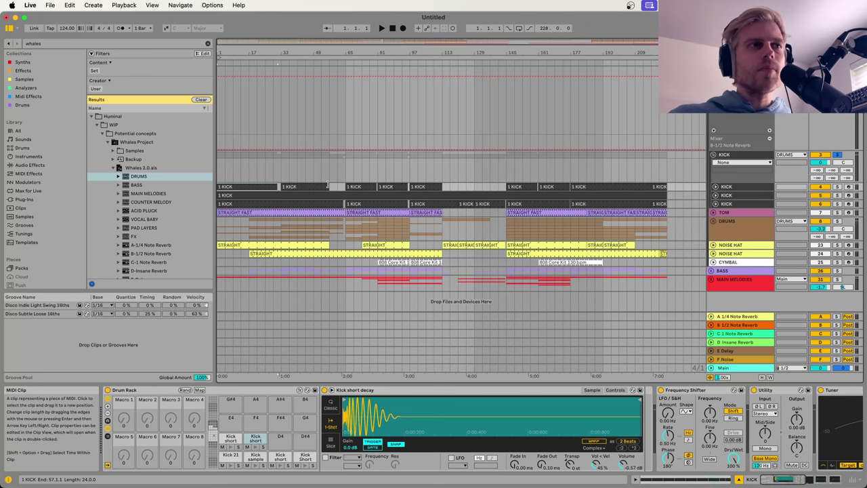
left_click(661, 481)
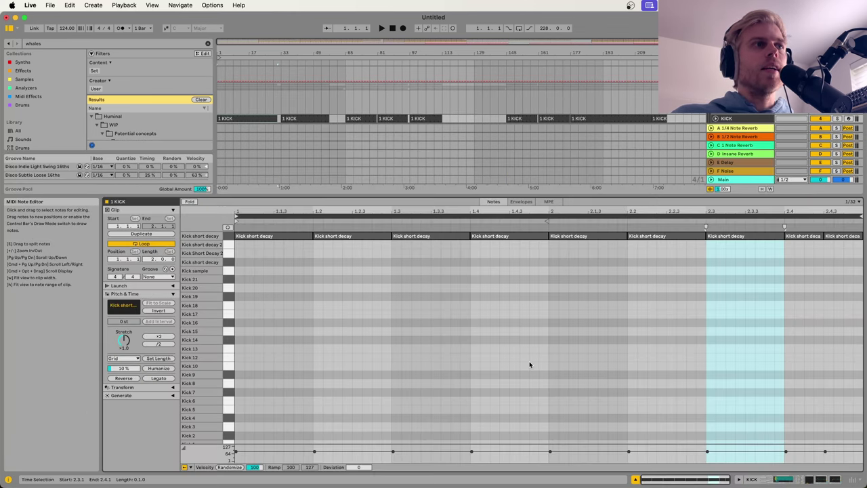
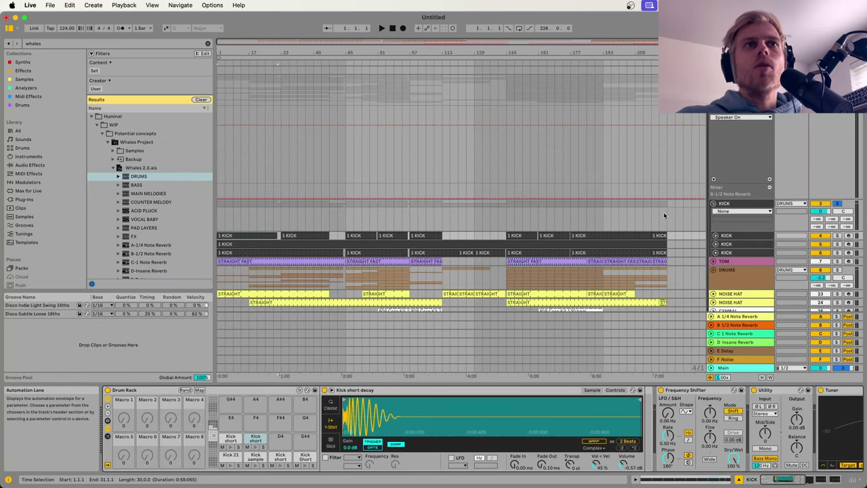
Step: Fold the KICK and DRUMS groups, and solo MAIN MELODIES instead of the kick
left_click(713, 203)
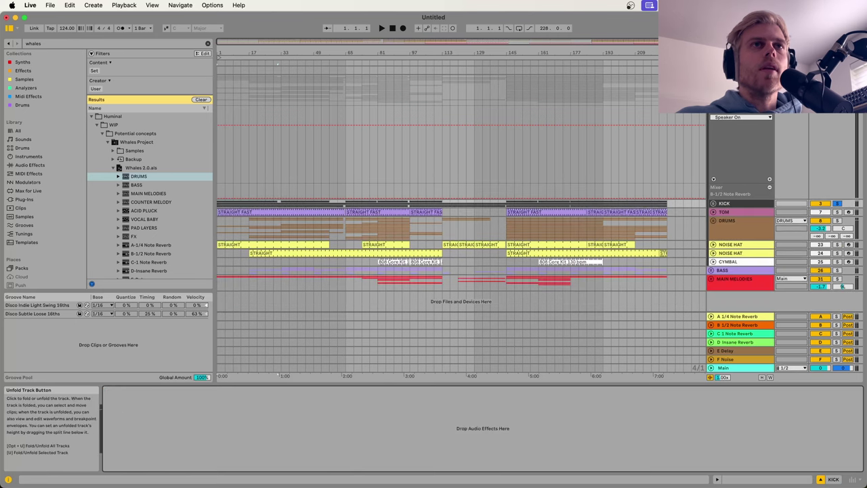
left_click(712, 80)
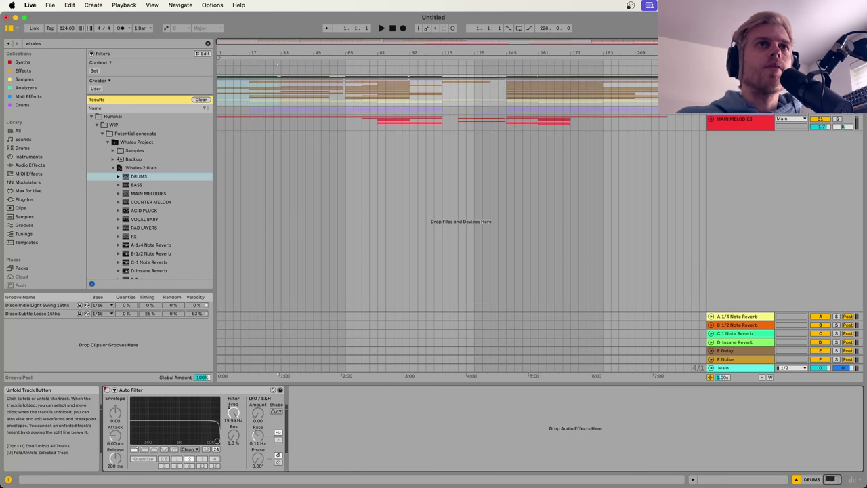
left_click(837, 120)
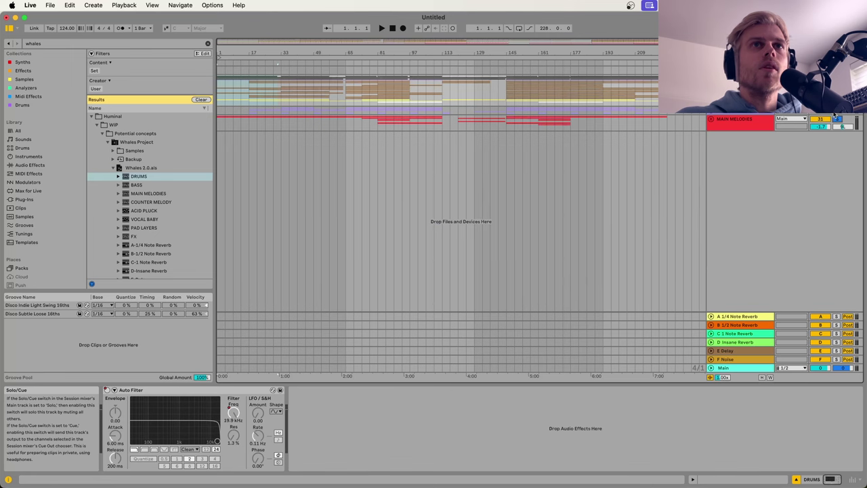
left_click(254, 107)
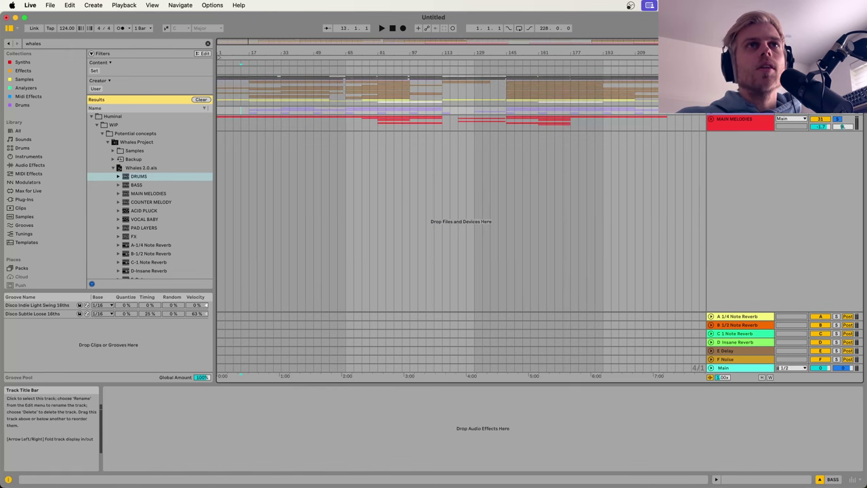
Step: Unfold the DRUMS and KICK groups, and play the first kick track's clip at bar 33 in solo
scroll(246, 86, "up", 5)
left_click(714, 203)
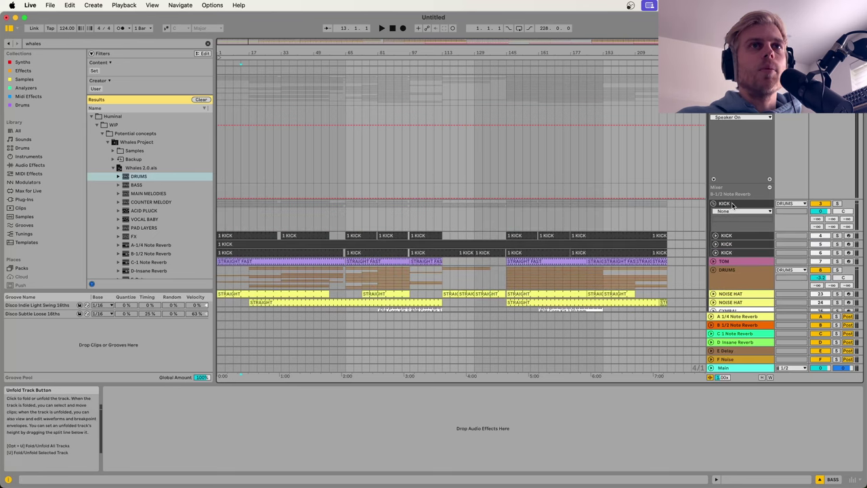
left_click(246, 235)
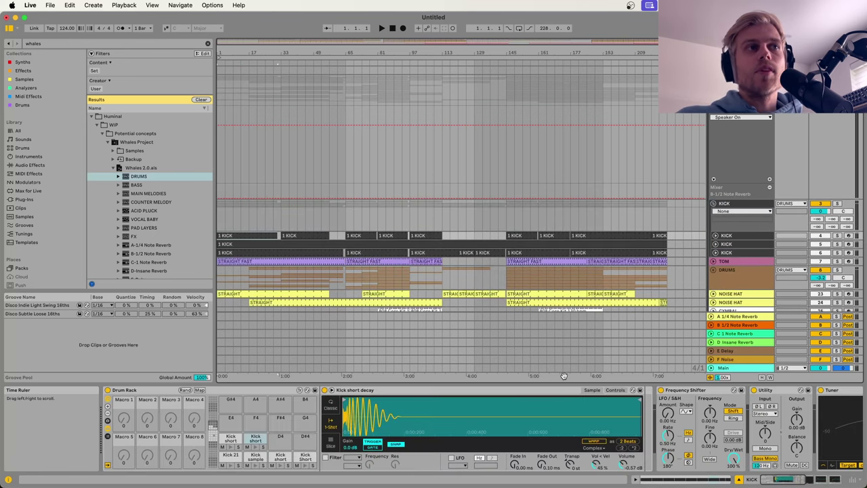
left_click(298, 240)
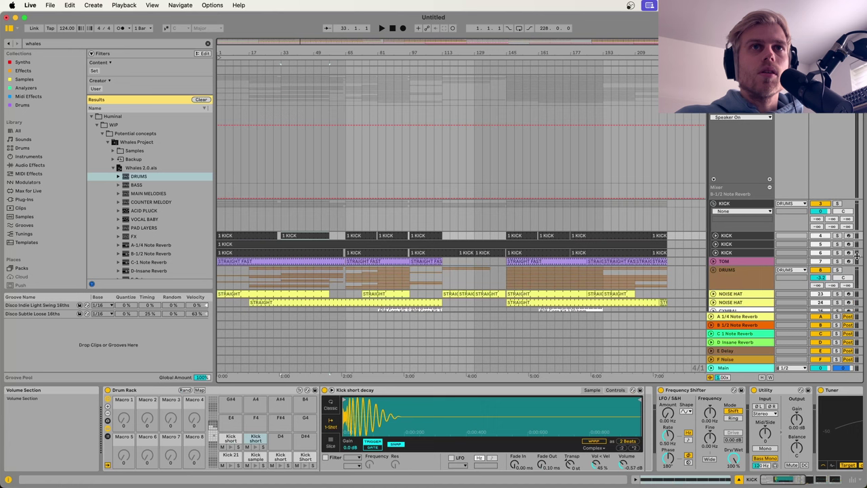
left_click(837, 235)
key("space")
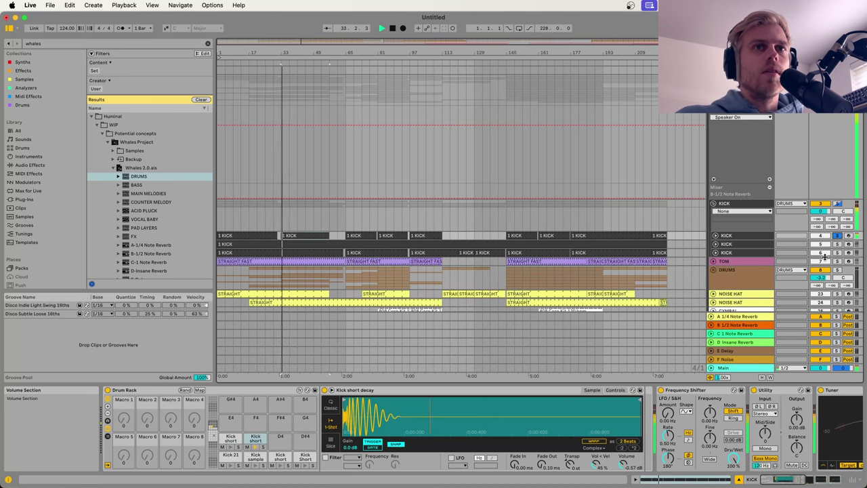
key("space")
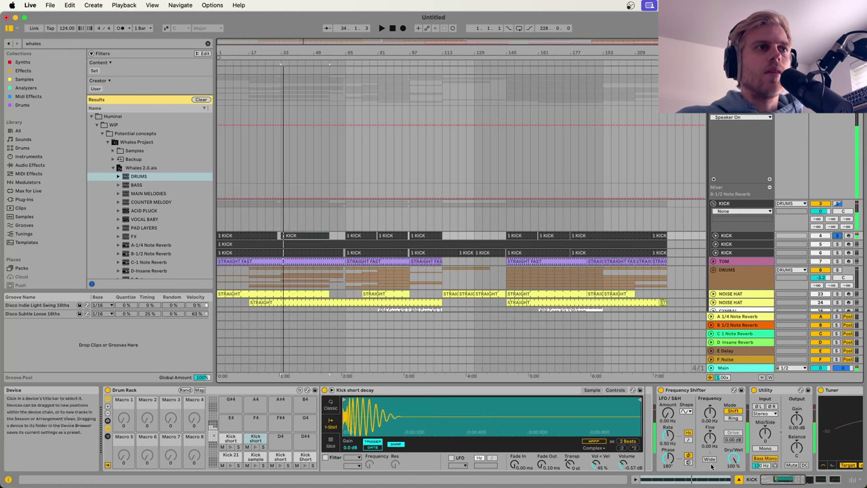
Step: Select all notes in the bar 33 kick clip and shift them between neighbouring pads, leaving them on Kick short decay 2
left_click(655, 480)
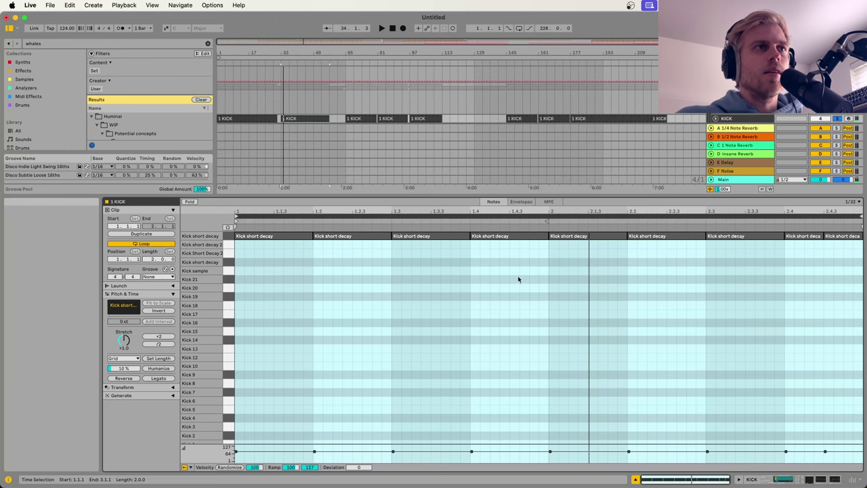
left_click(690, 318)
key("super+a")
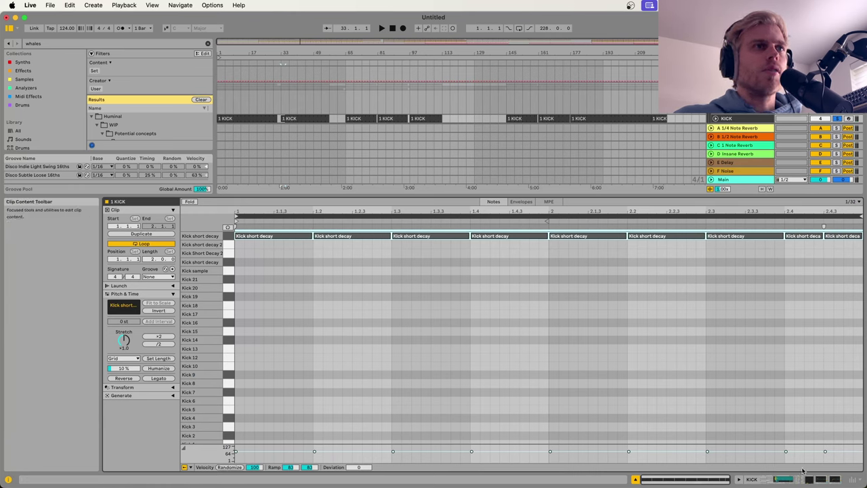
key("Down")
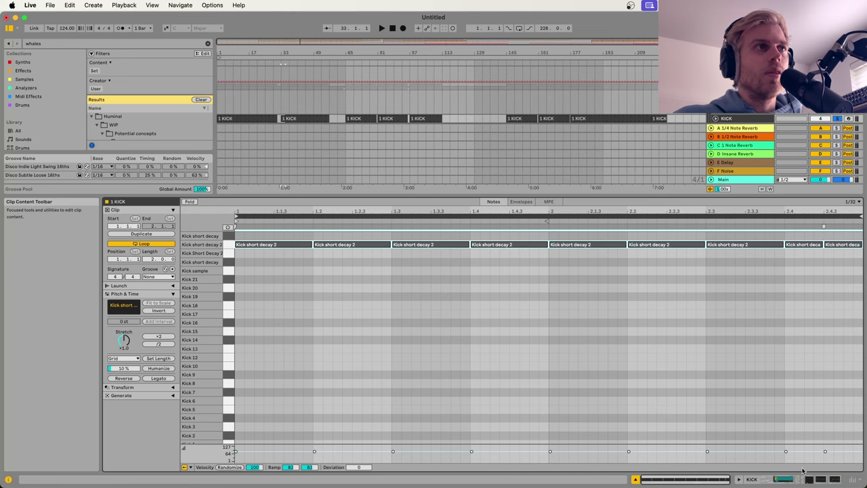
key("Down")
key("Up")
key("Up")
key("Down")
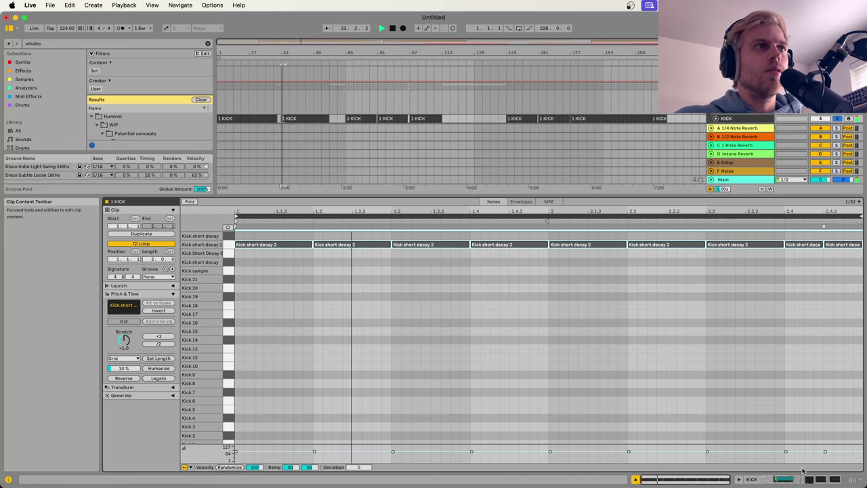
Step: Audition the bar 33 clip's selected notes on lower pads including Kick 21, 19 and 17, return them to Kick short decay, and stop playback
key("Down")
key("Down")
key("Down")
key("Down")
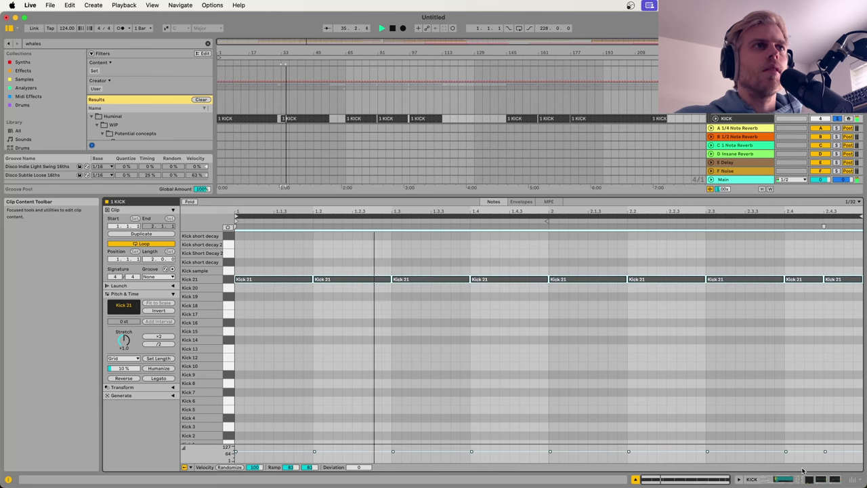
key("Down")
key("Down")
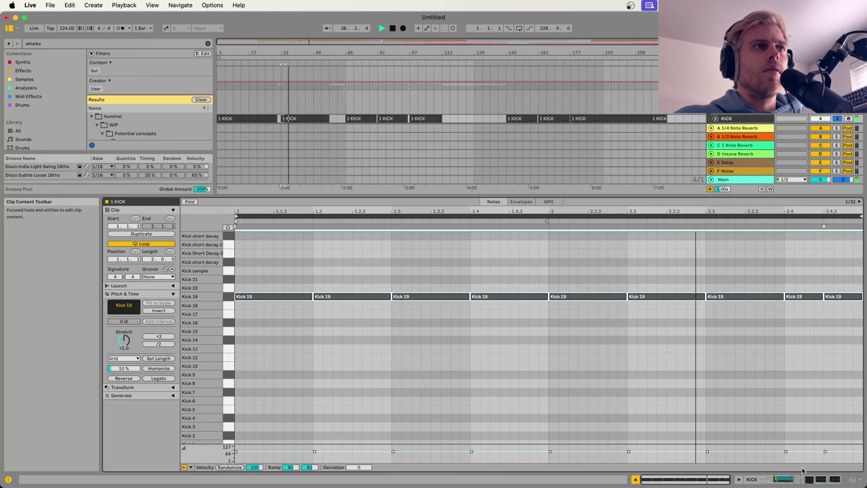
key("Down")
key("Down")
key("Down")
key("Down")
key("Down")
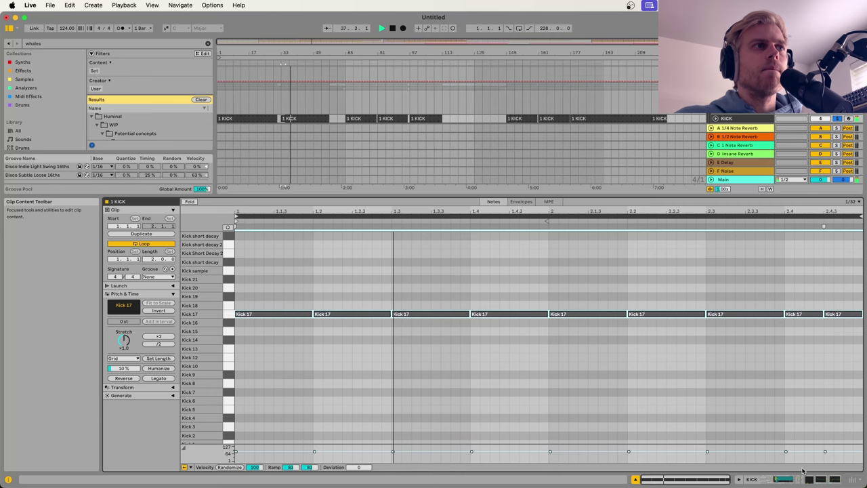
key("shift+Up")
key("space")
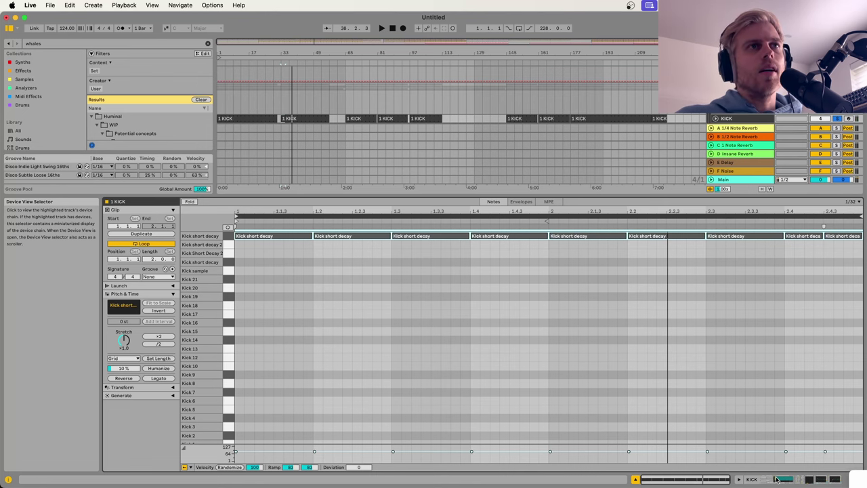
Step: Show the first kick track's devices and play its bar 33 clip in solo
left_click(778, 479)
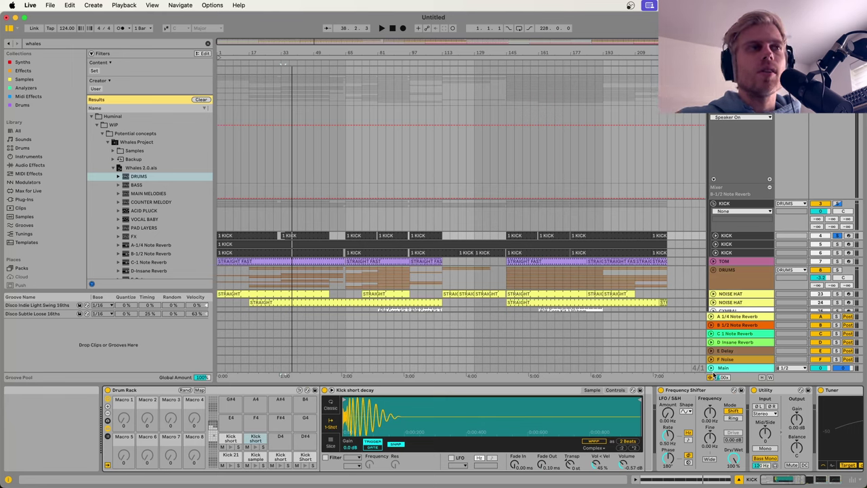
left_click(737, 245)
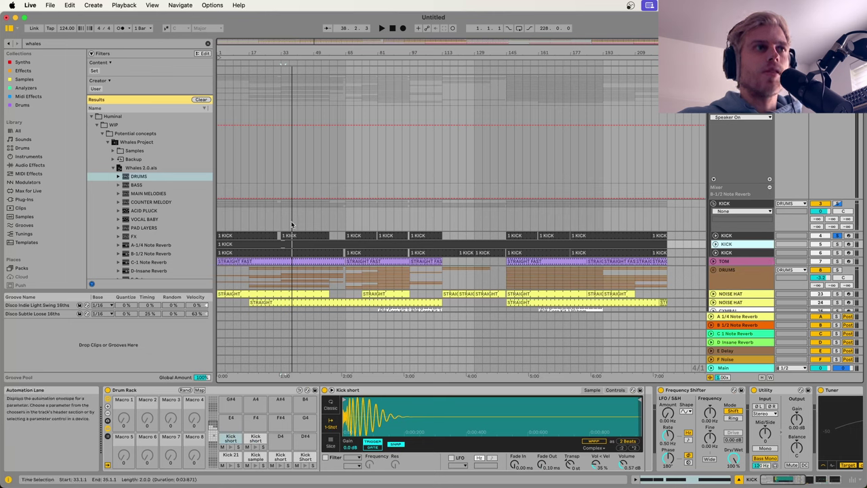
left_click(292, 235)
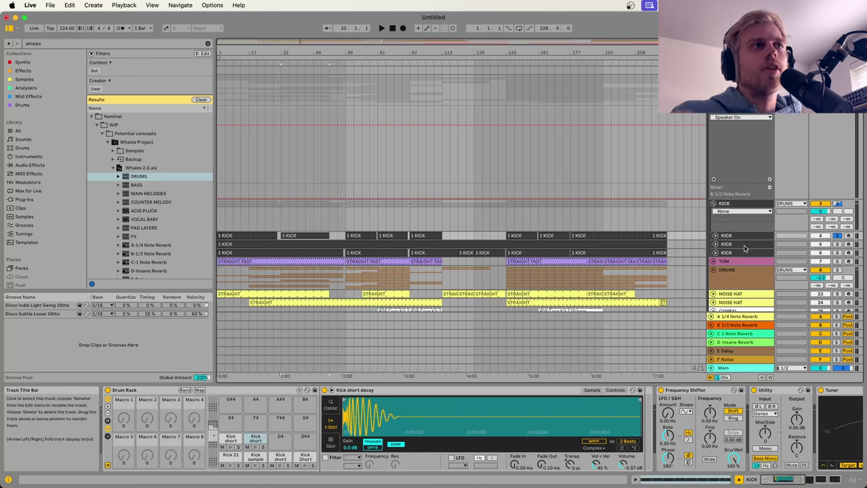
left_click(837, 244)
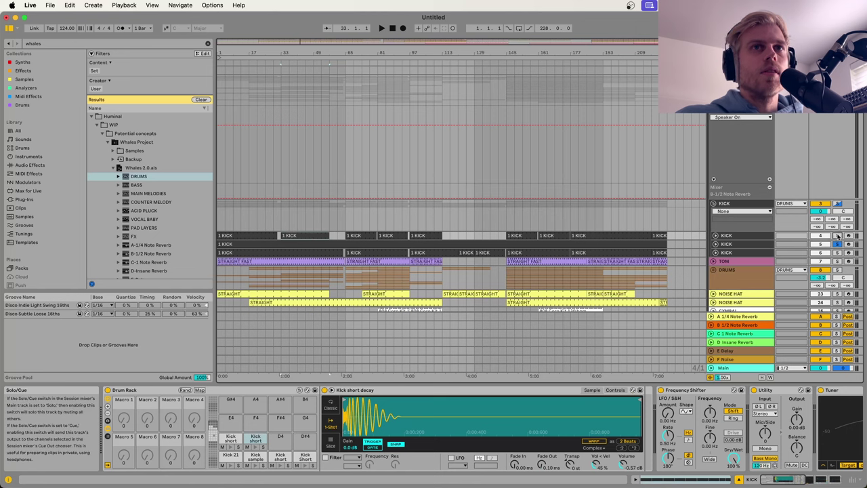
key("space")
left_click(681, 235)
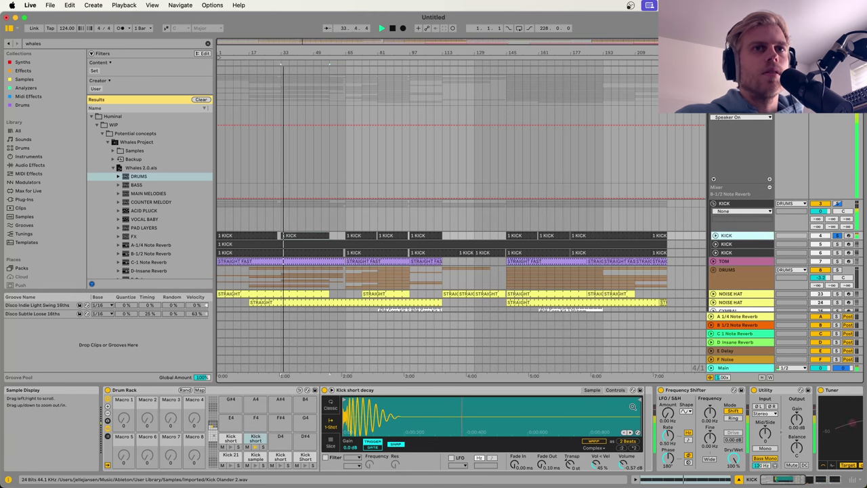
Step: Examine the first kick track's EQ Eight curve in the enlarged frequency display, and collapse that display
scroll(630, 409, "right", 5)
scroll(632, 409, "right", 3)
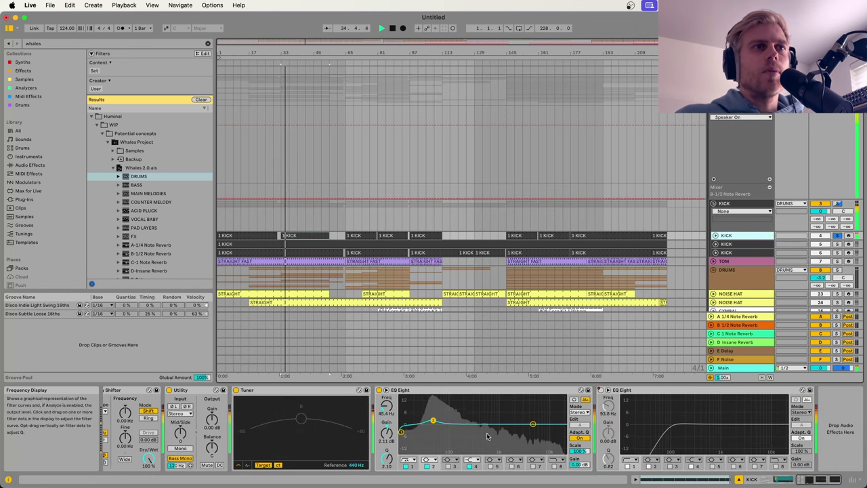
left_click(386, 391)
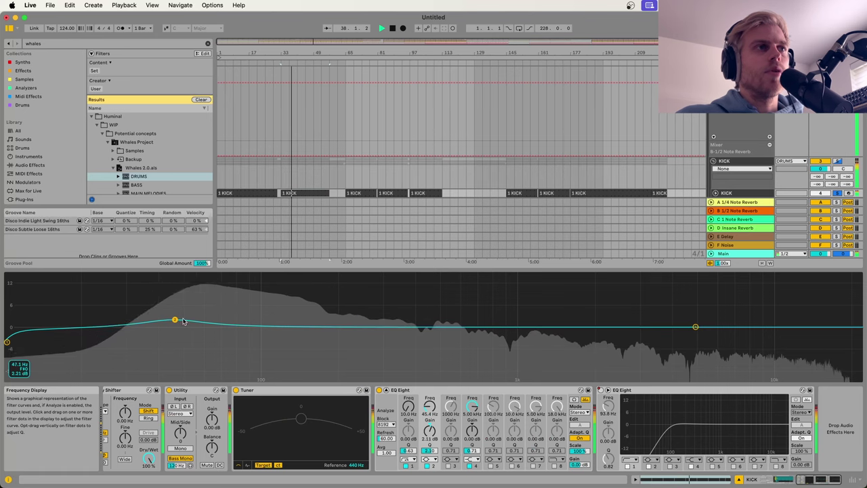
key("Escape")
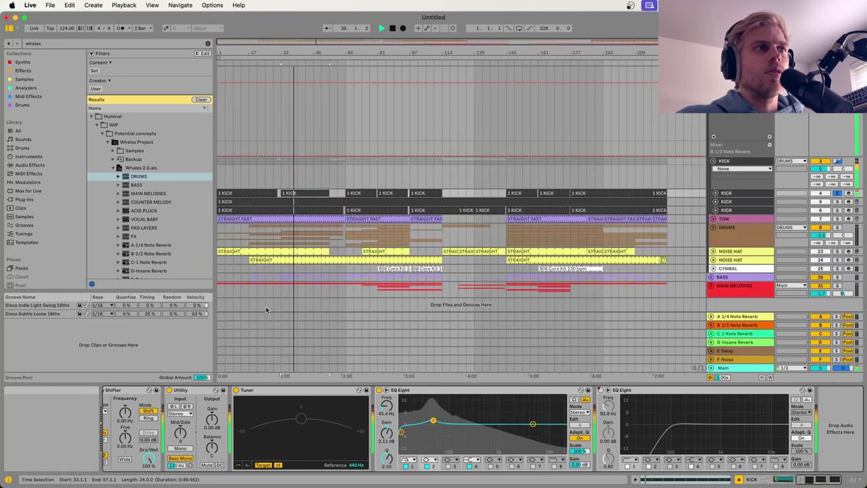
Step: Solo the second kick track instead of the first, unfold it, and open the notes of its full-length clip
left_click(624, 206)
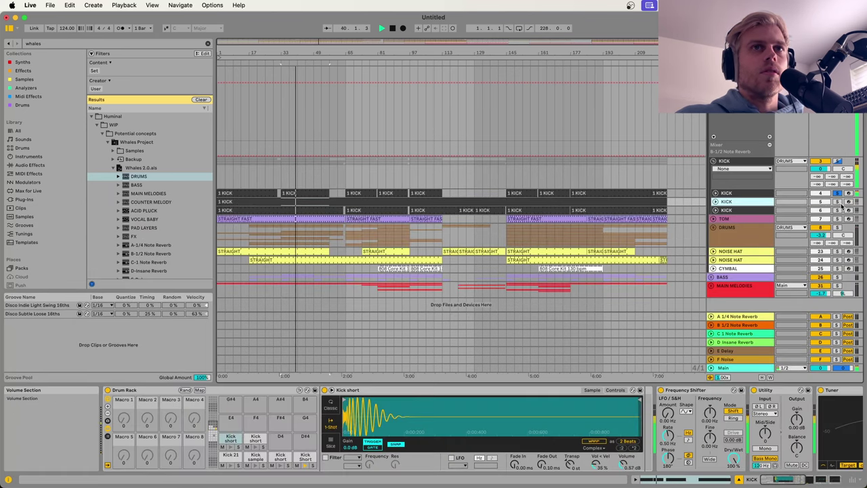
left_click(447, 202)
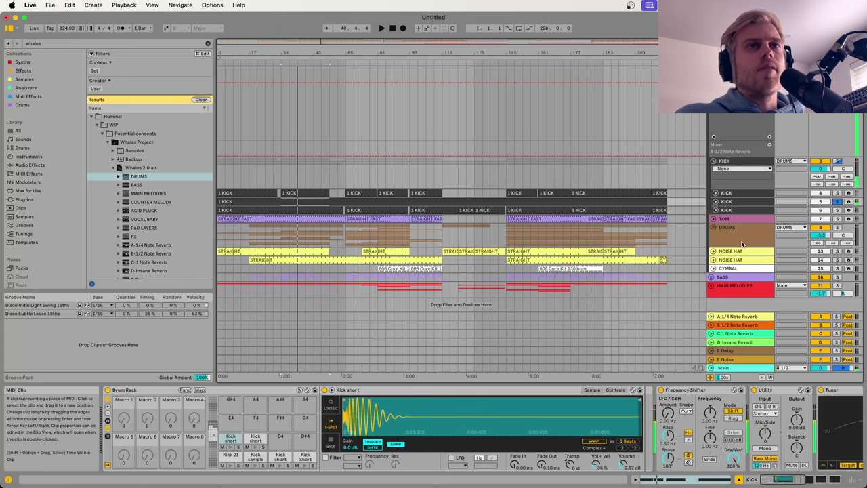
left_click(716, 202)
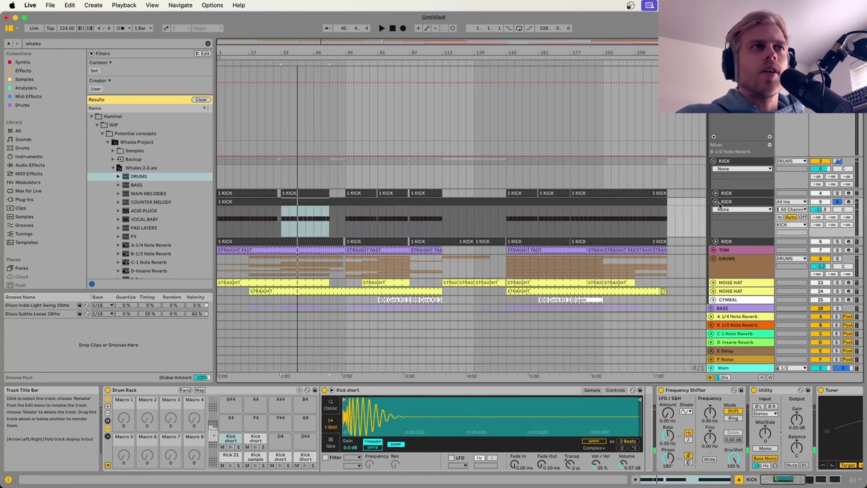
left_click(372, 201)
left_click(685, 480)
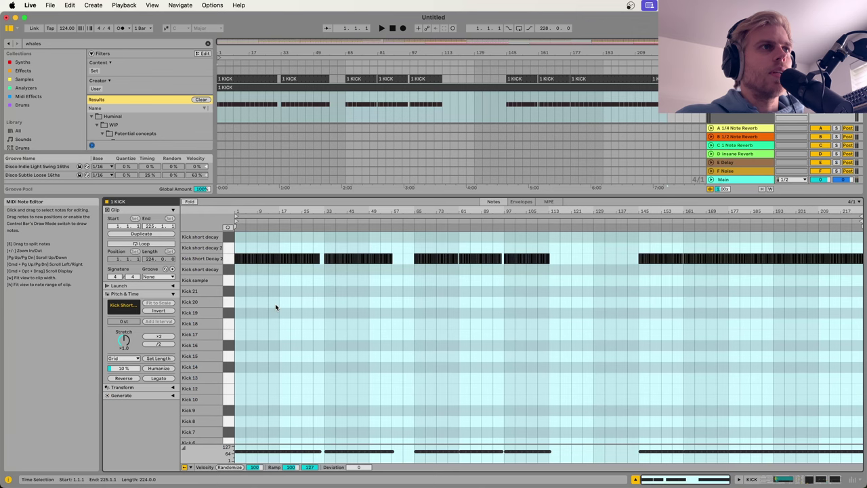
Step: Show the second kick track's device chain as far as Tuner and EQ Eight, and play the track from the start
left_click(761, 480)
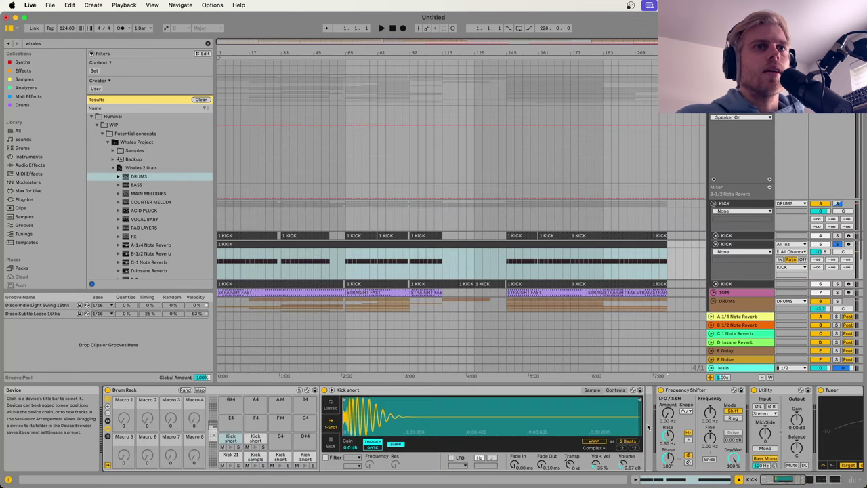
scroll(640, 434, "right", 8)
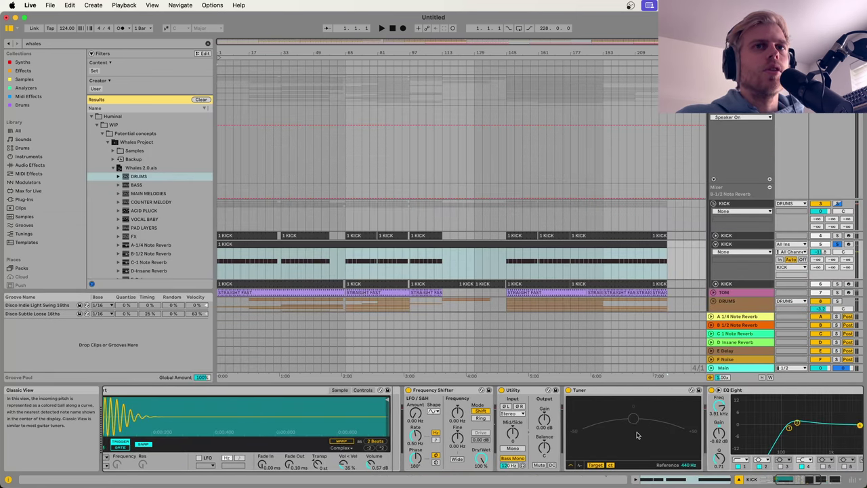
scroll(757, 436, "right", 3)
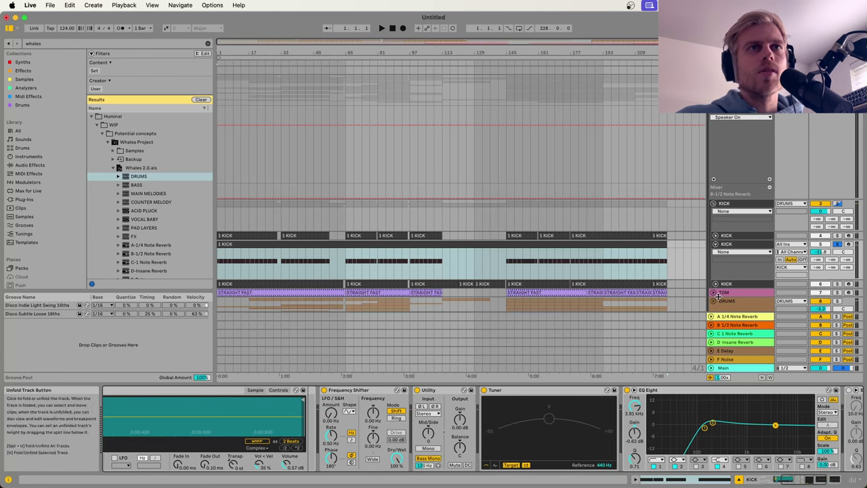
key("space")
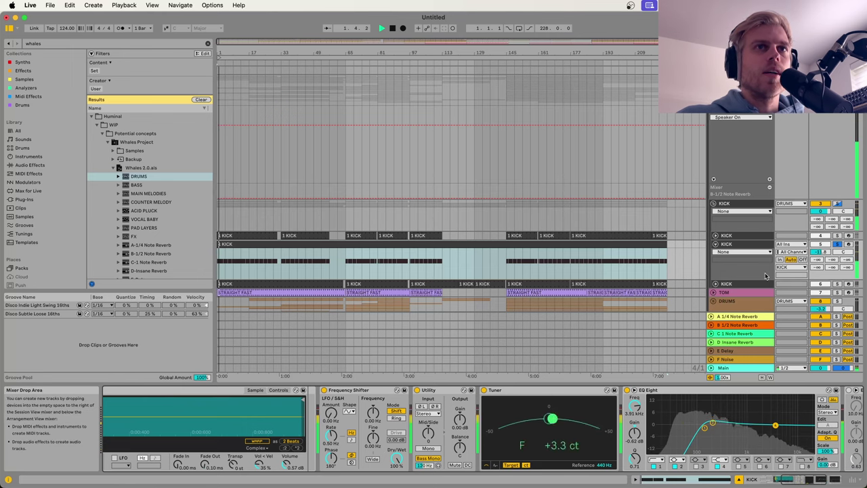
Step: Unfold and solo the third kick track, and play it from bar 33
left_click(716, 284)
key("space")
left_click(838, 284)
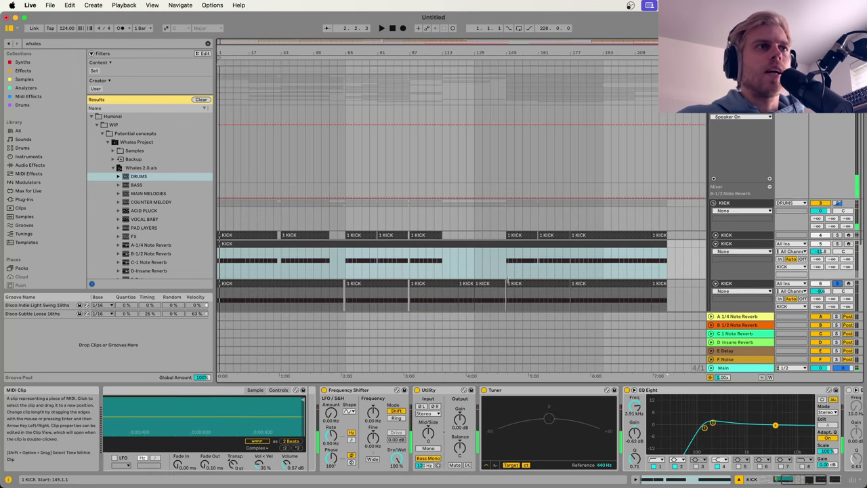
scroll(415, 274, "down", 2)
left_click(282, 269)
key("space")
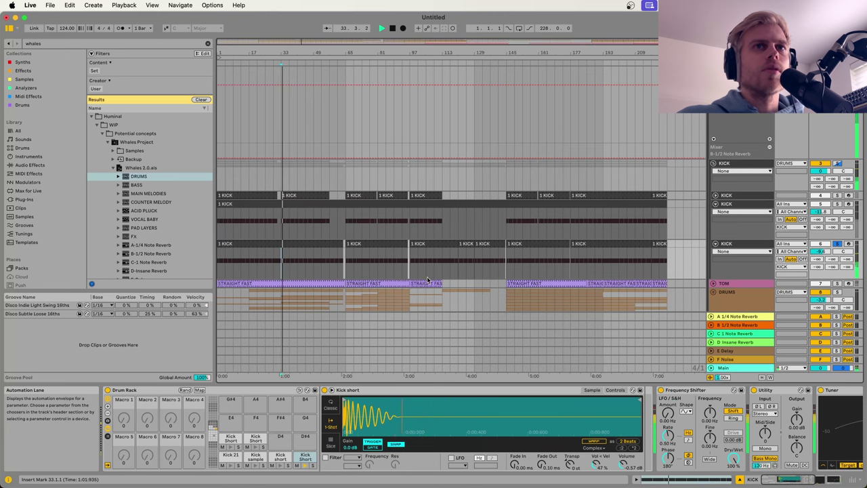
Step: Set the third kick track's track delay to -2.00 ms in the session mixer, and return to the arrangement
key("Tab")
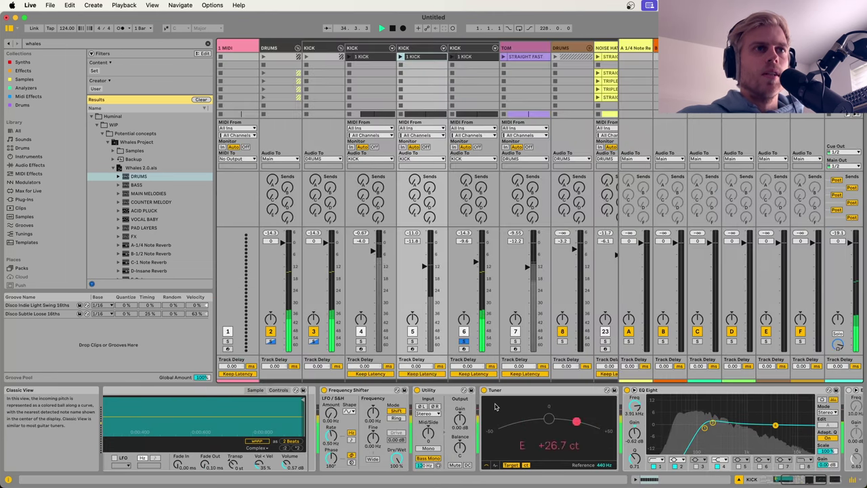
key("Tab")
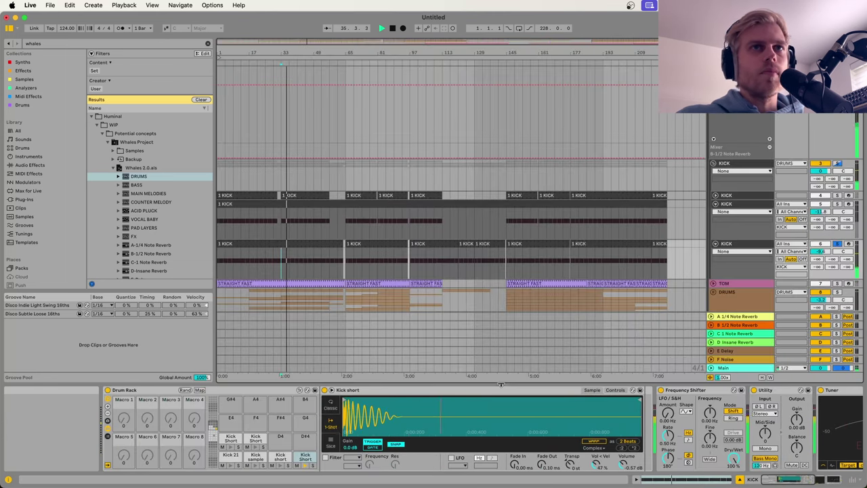
key("Tab")
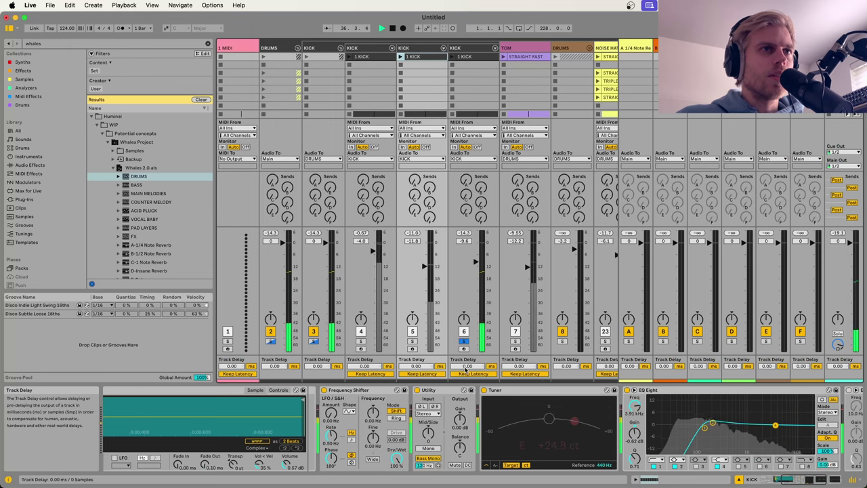
left_click_drag(467, 366, 467, 380)
key("Tab")
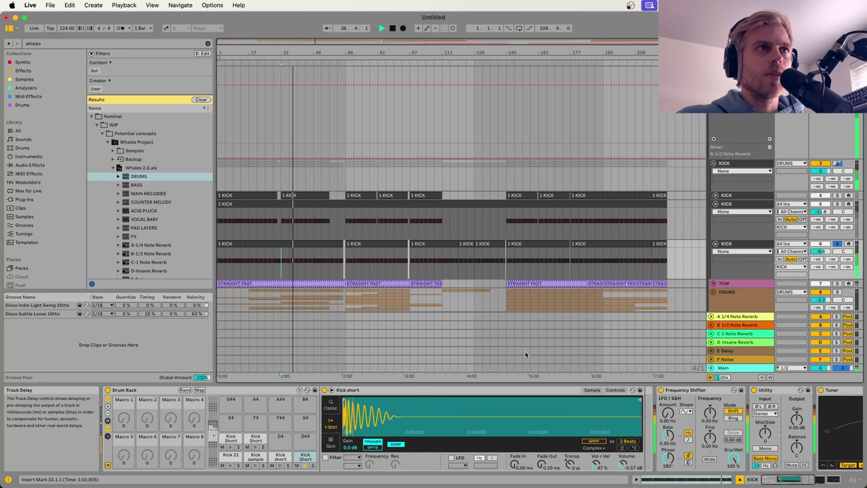
Step: Play the whole KICK group in solo from bar 33, and set the third kick track's delay to -1.00 ms
key("space")
key("space")
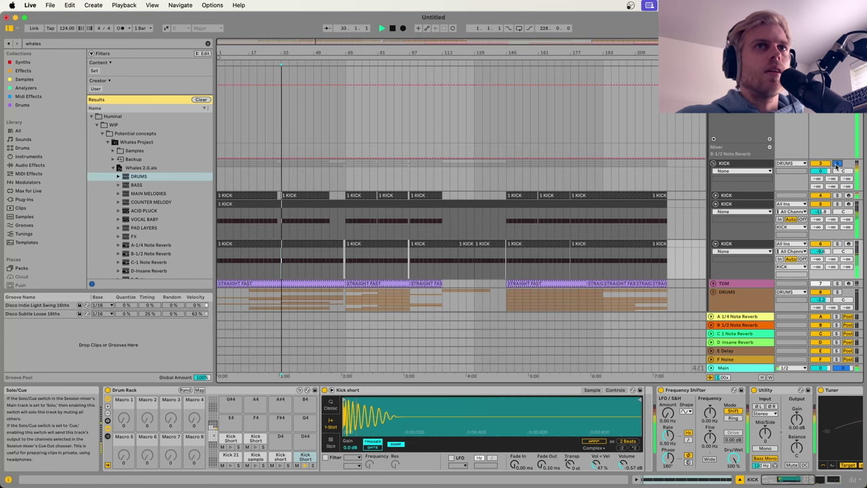
key("Tab")
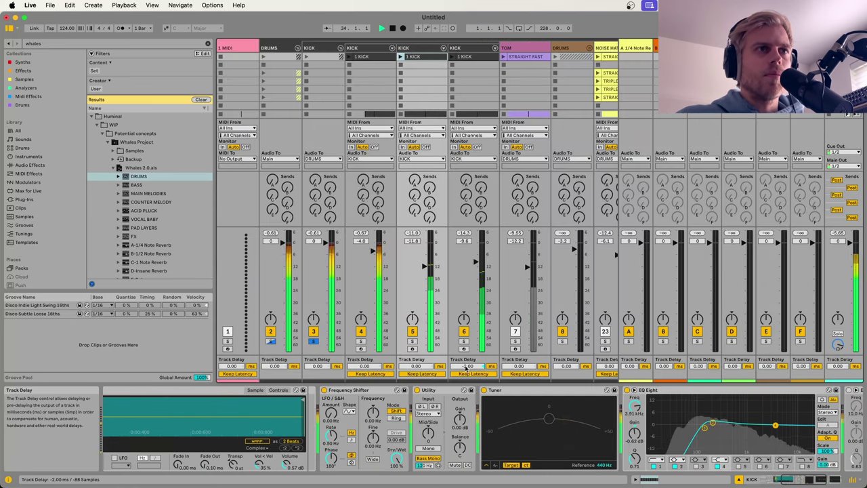
left_click_drag(466, 366, 466, 359)
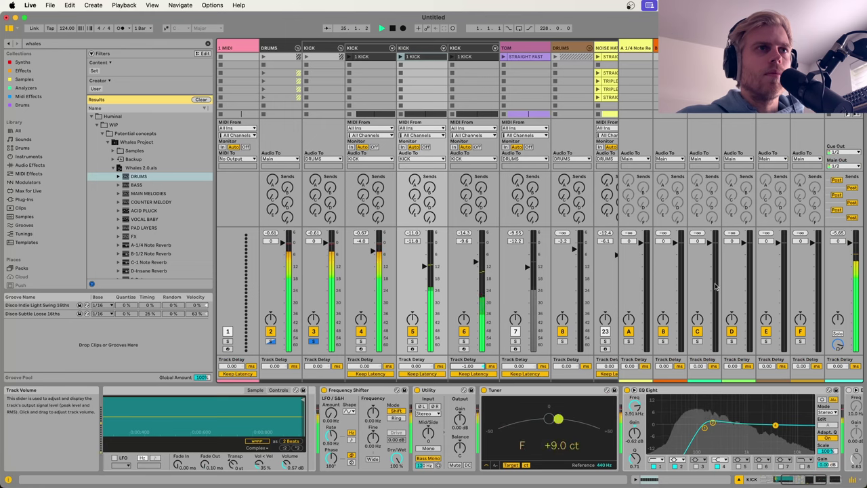
key("Tab")
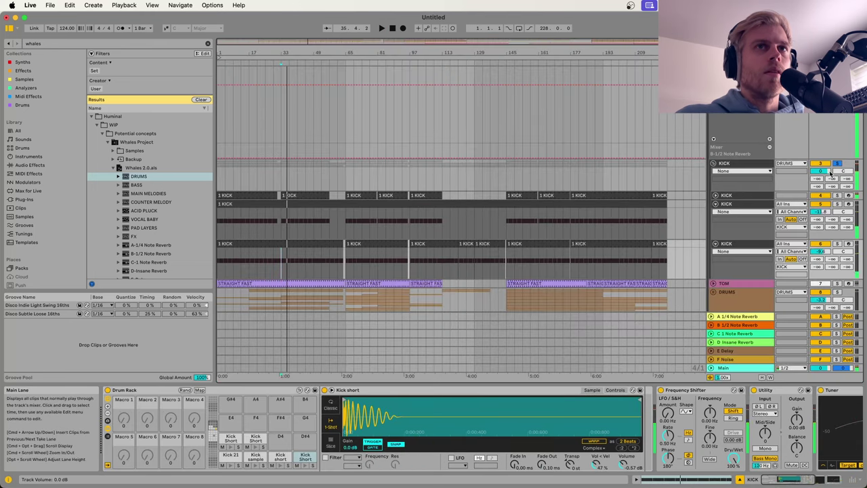
Step: Play the KICK group from bar 33 and bar 65, and examine the second kick track's devices from Tuner through both EQ Eights
left_click(283, 225)
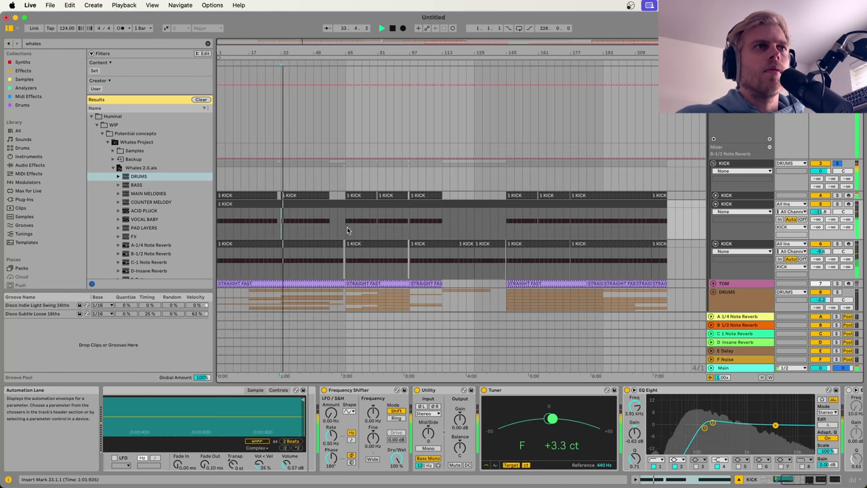
left_click(733, 207)
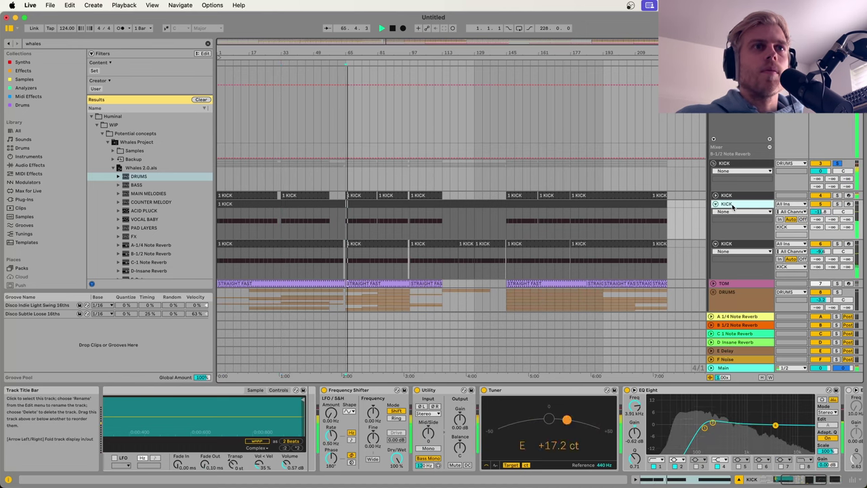
left_click(516, 391)
key("Right")
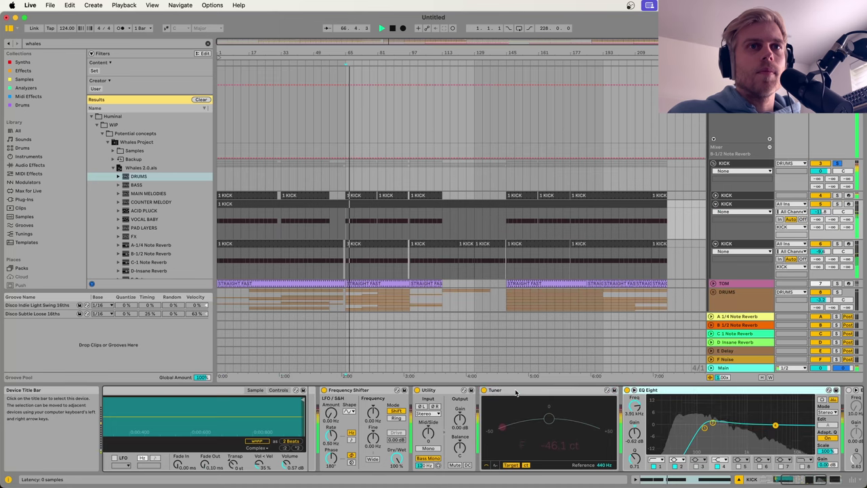
key("Right")
key("Right")
key("Left")
key("Left")
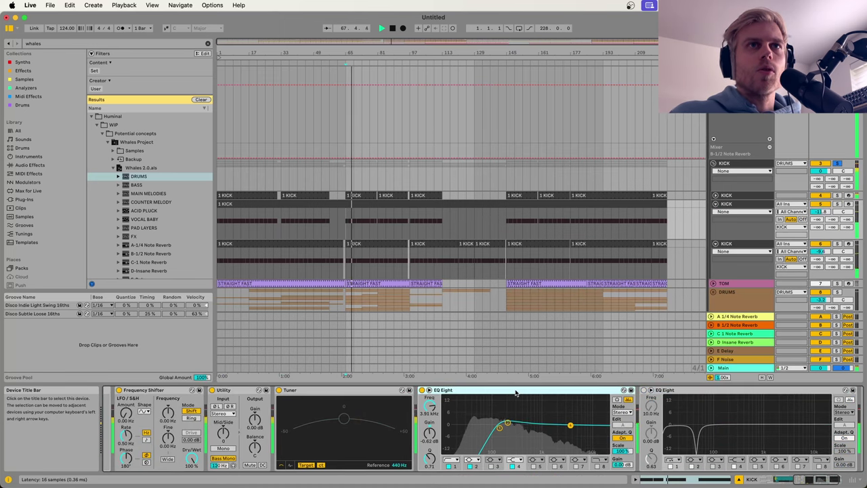
Step: Fold the two expanded KICK tracks and view the device chains of the individual kick tracks
left_click(716, 203)
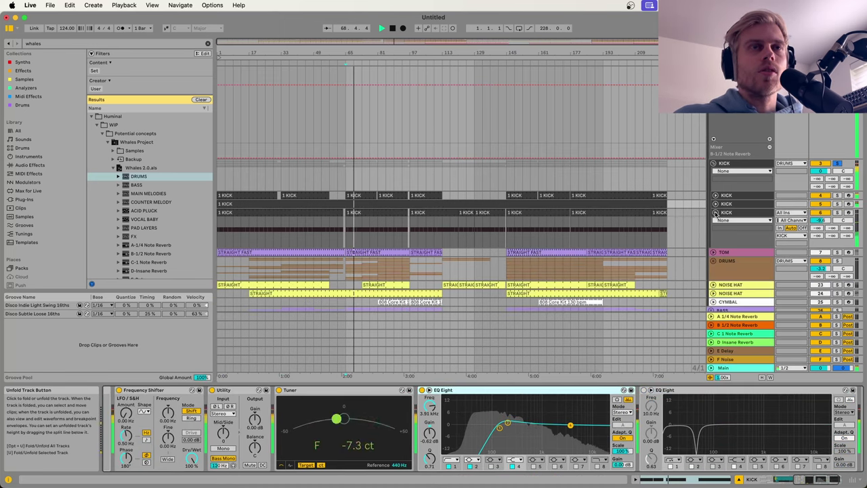
left_click(716, 212)
left_click(733, 213)
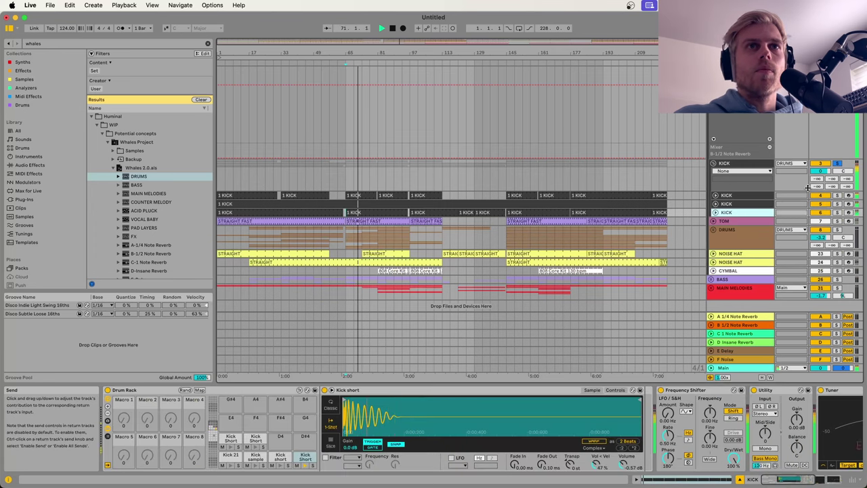
left_click(753, 198)
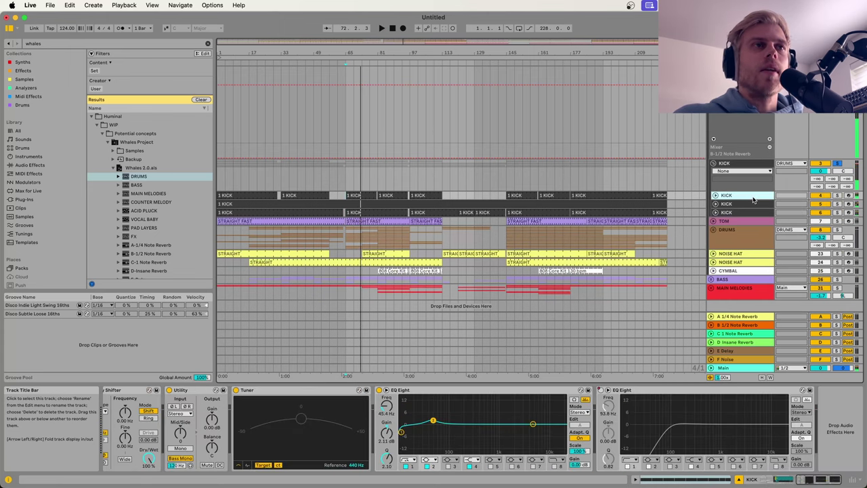
scroll(753, 199, "down", 1)
scroll(753, 199, "up", 2)
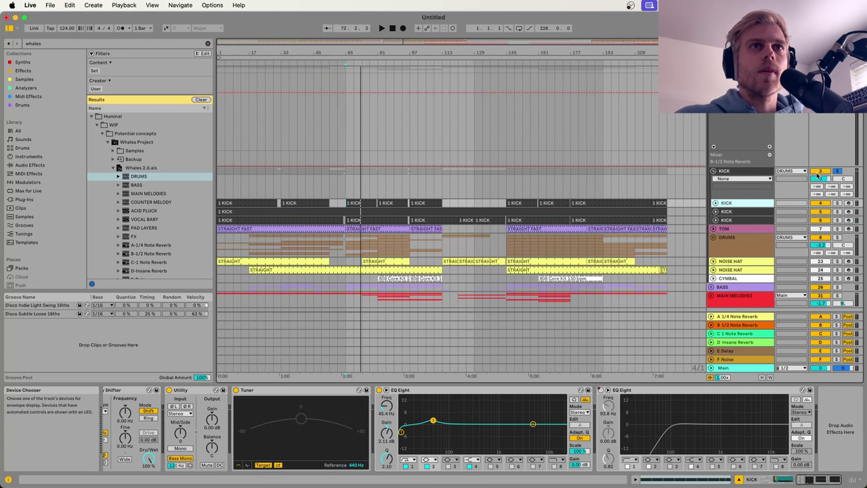
Step: Collapse the KICK group, and solo and unfold the TOM track
left_click(713, 171)
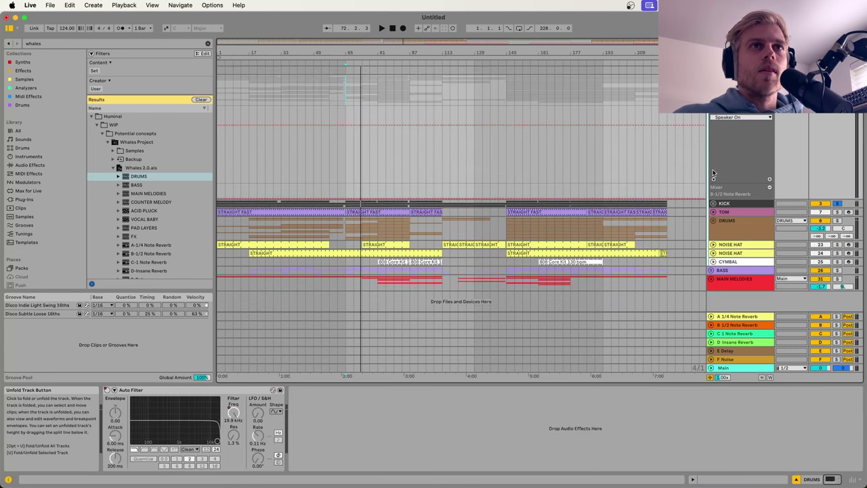
left_click(732, 206)
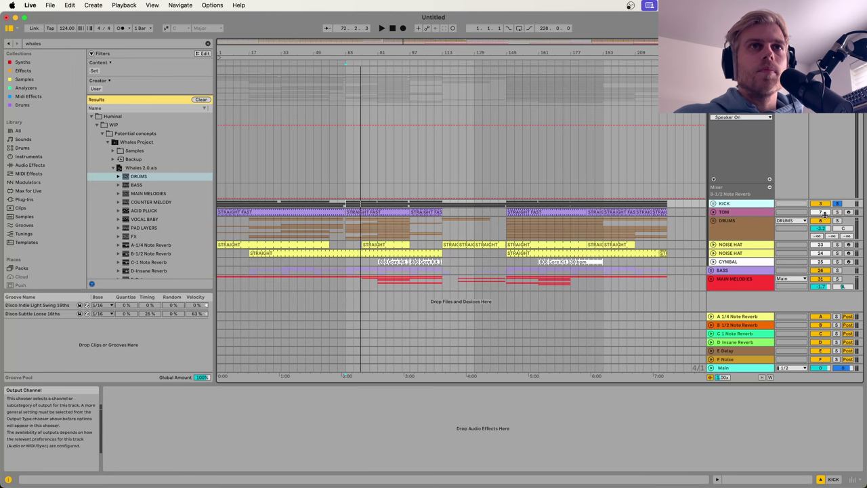
left_click(738, 213)
left_click(713, 212)
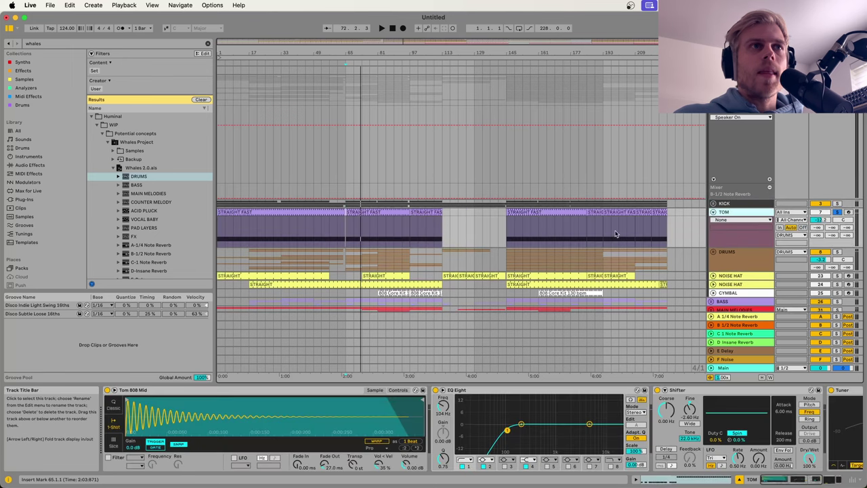
Step: Play the soloed TOM track from bar 33 and view its devices and the MIDI notes of its STRAIGHT FAST clip
left_click(273, 210)
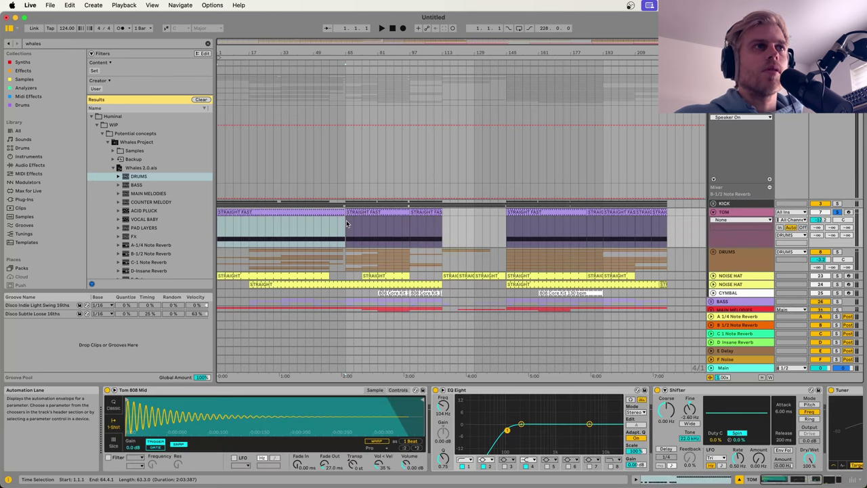
left_click(277, 231)
key("space")
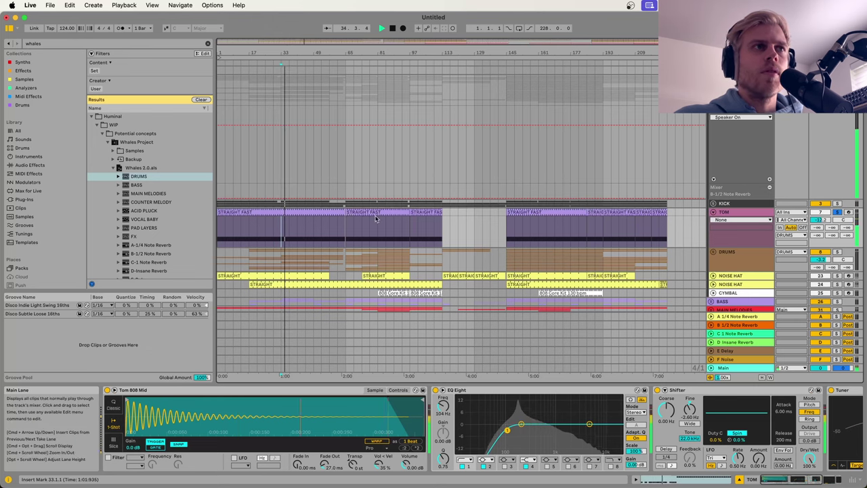
left_click(665, 480)
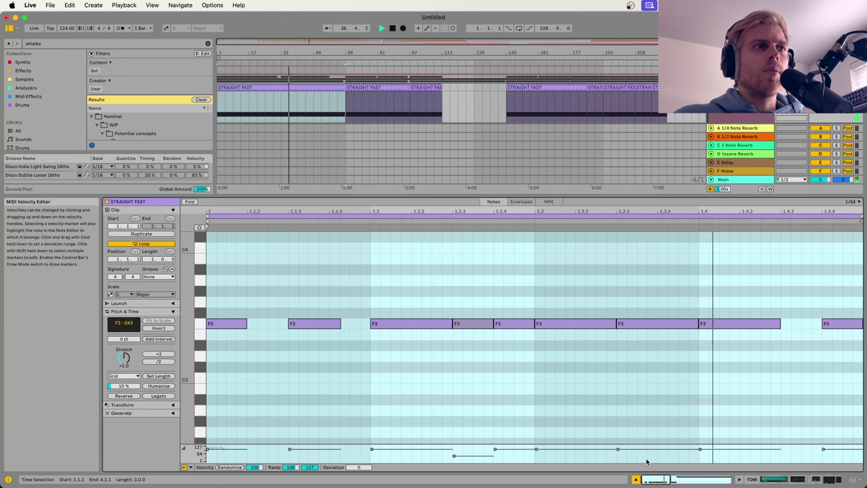
left_click(768, 480)
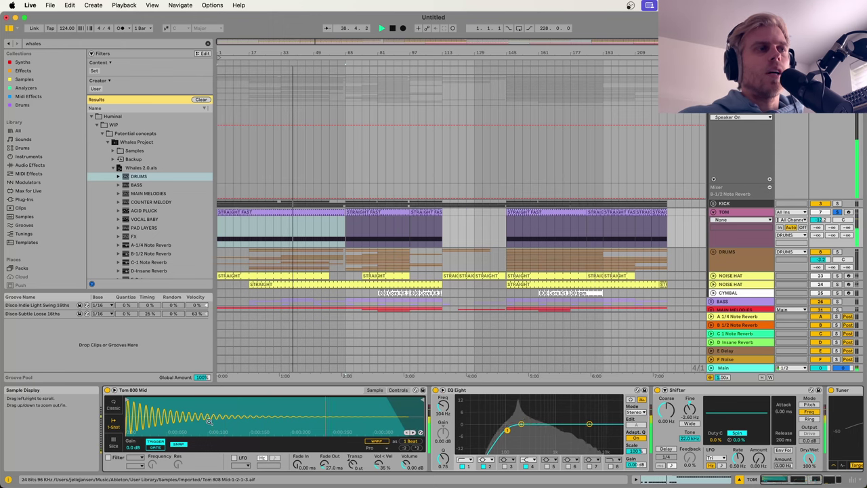
left_click(650, 482)
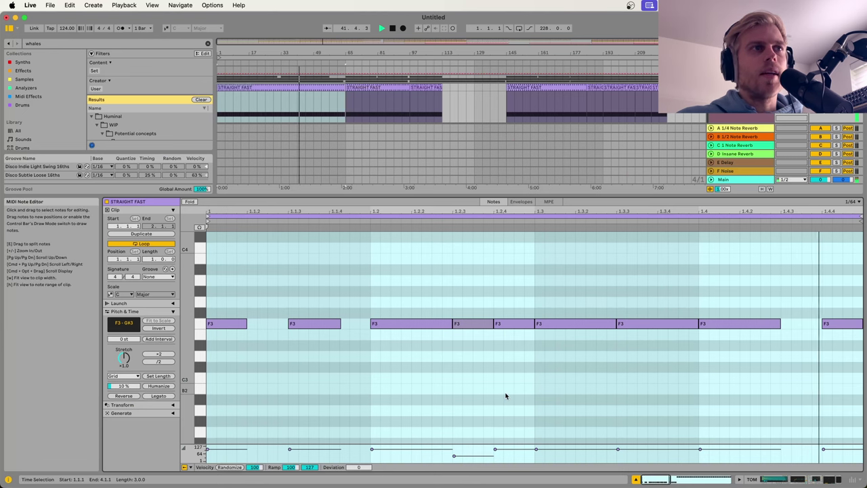
Step: Try the second F3 note of the TOM clip at A3, play it, and move the note back to F3
left_click(321, 330)
key("space")
left_click_drag(322, 331, 318, 280)
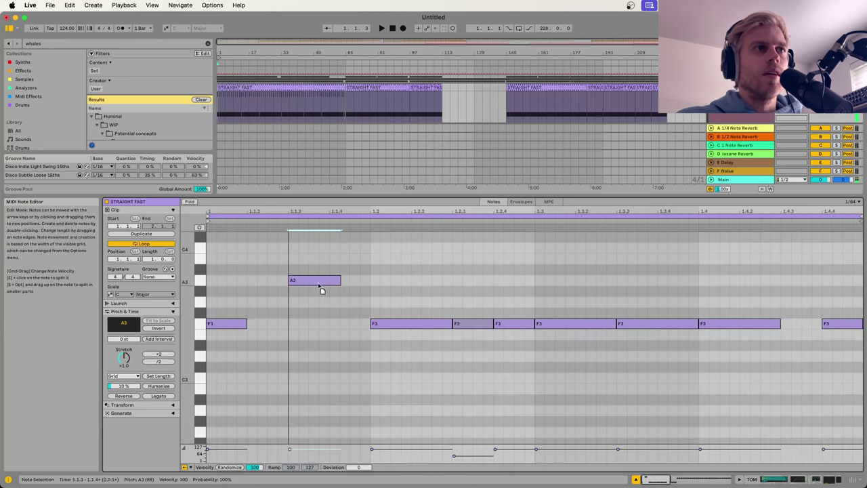
key("space")
key("Down")
key("Down")
key("Down")
key("Down")
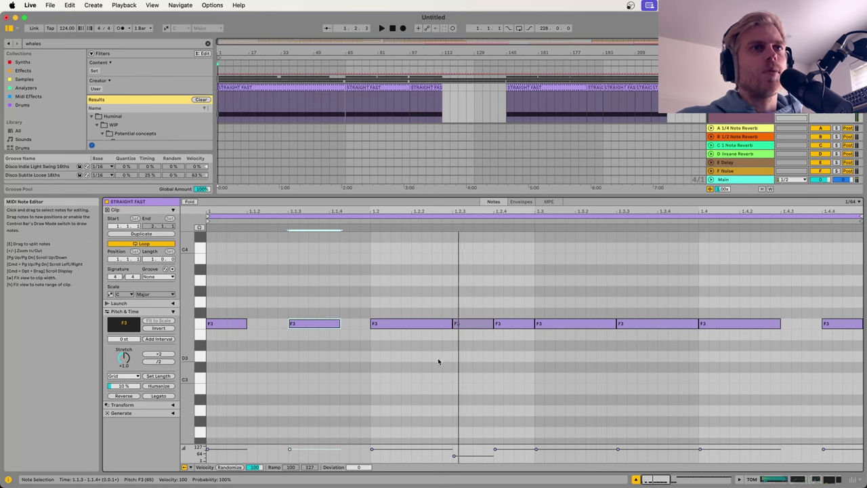
Step: Return to the TOM device chain, solo the KICK group together with TOM, and play both from the start
left_click(762, 480)
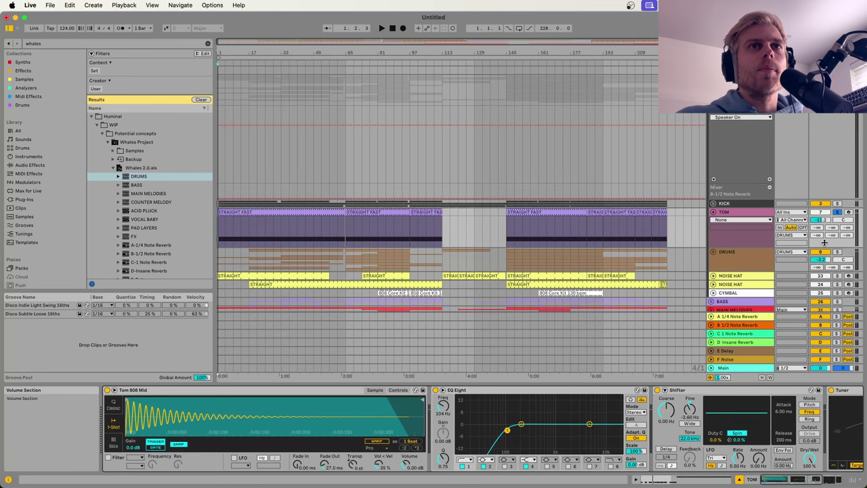
left_click(837, 204)
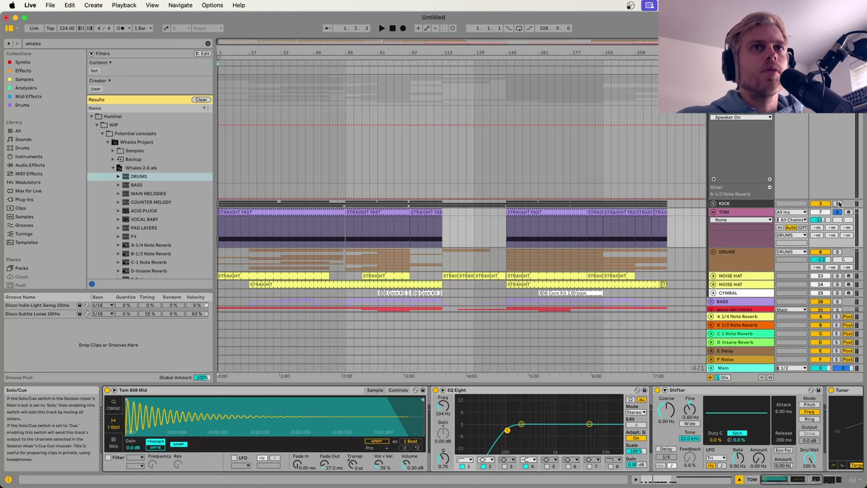
key("space")
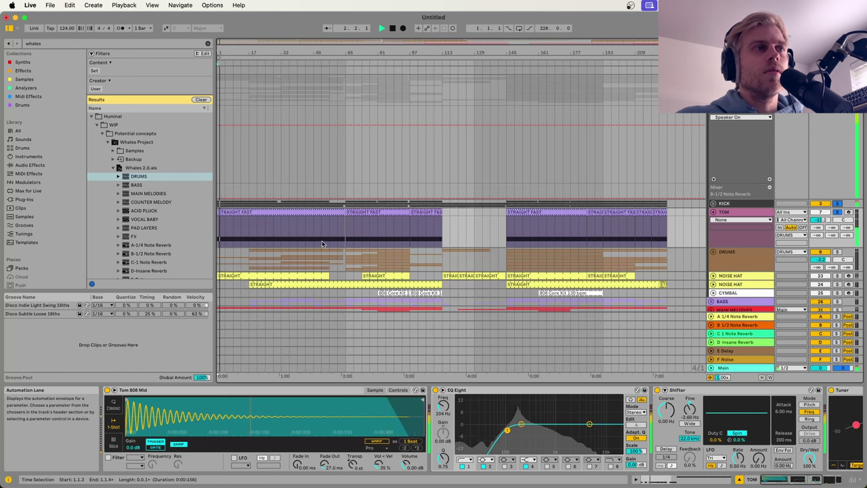
Step: Add the BASS group to the solo and play it with the kick and tom from bar 17
scroll(325, 243, "down", 2)
key("space")
left_click(251, 273)
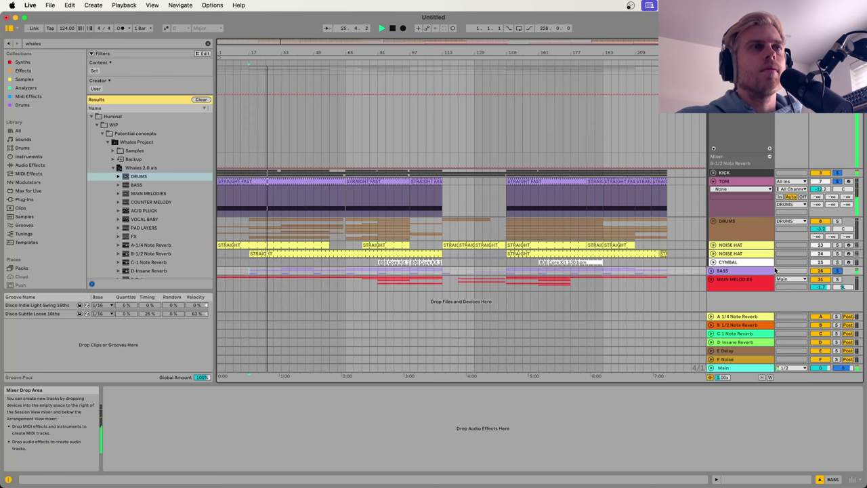
key("space")
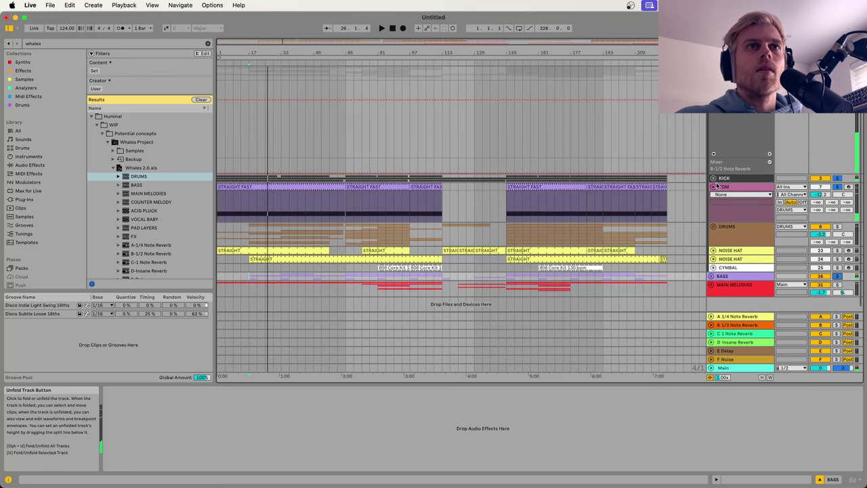
Step: Inspect the TOM track's device chain and open its LFOTool plug-in to view the volume curve, closing it again
left_click(732, 185)
scroll(527, 434, "right", 6)
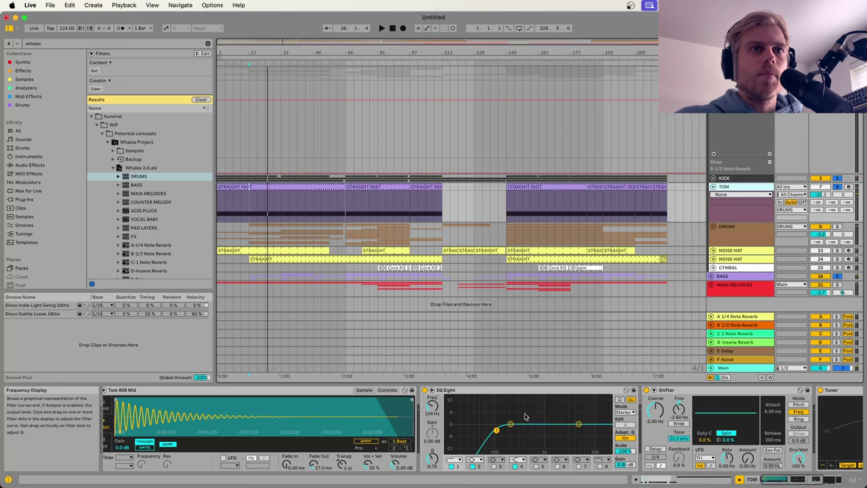
scroll(526, 417, "right", 2)
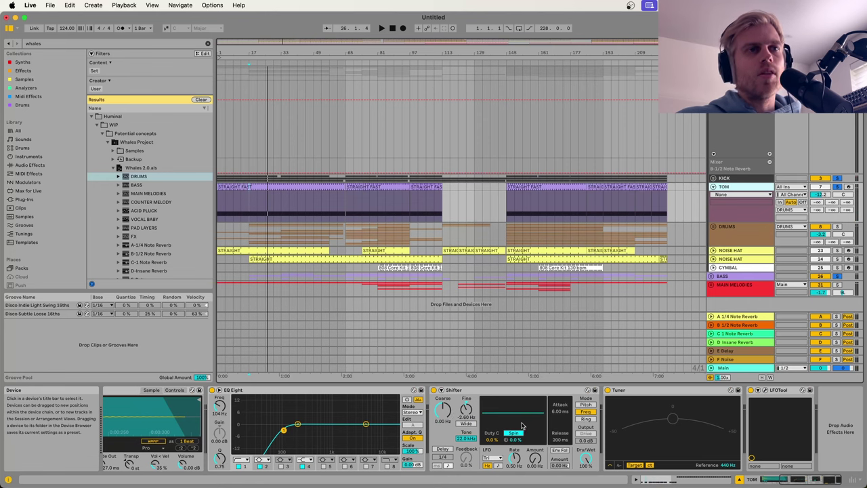
left_click(766, 392)
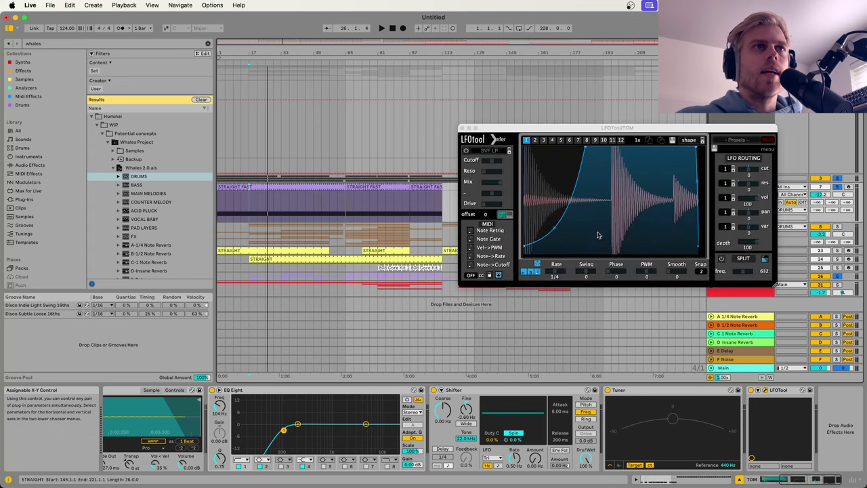
left_click(462, 128)
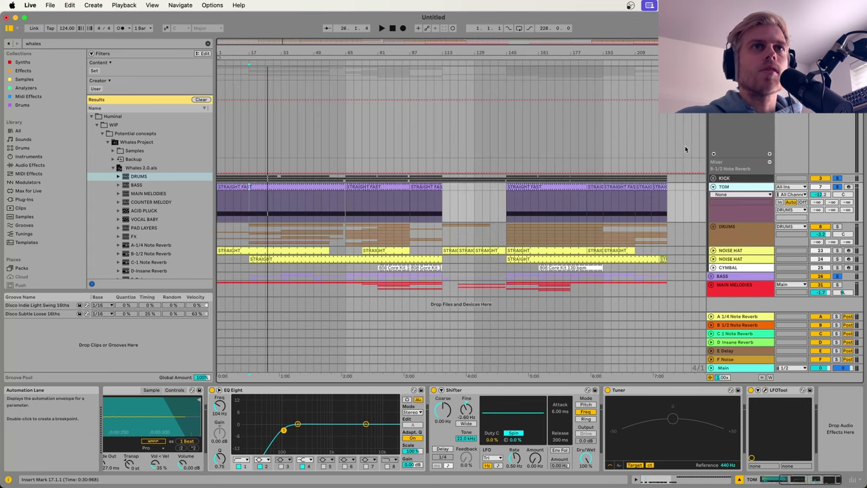
Step: Fold the TOM track, solo only the DRUMS group, and play it from bar 33
left_click(738, 226)
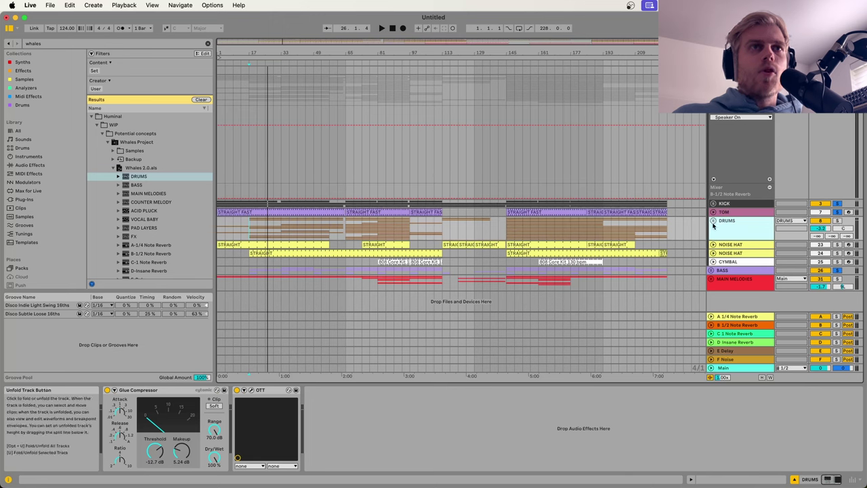
left_click(837, 221)
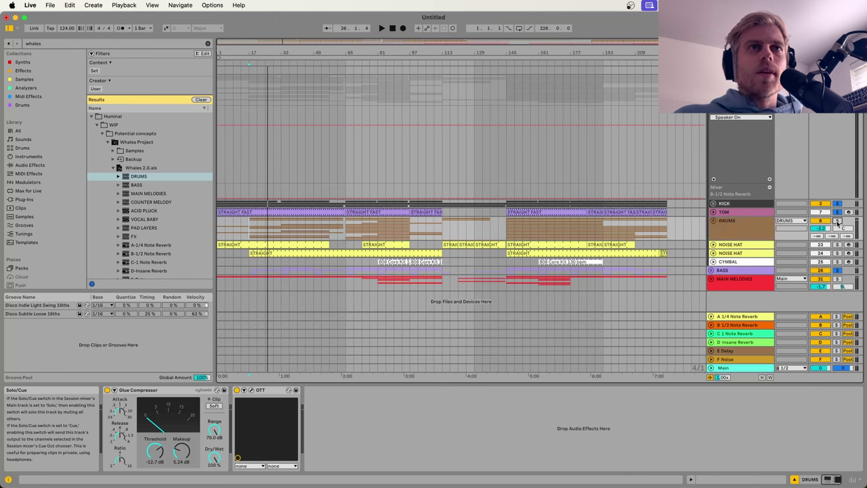
left_click(281, 231)
key("space")
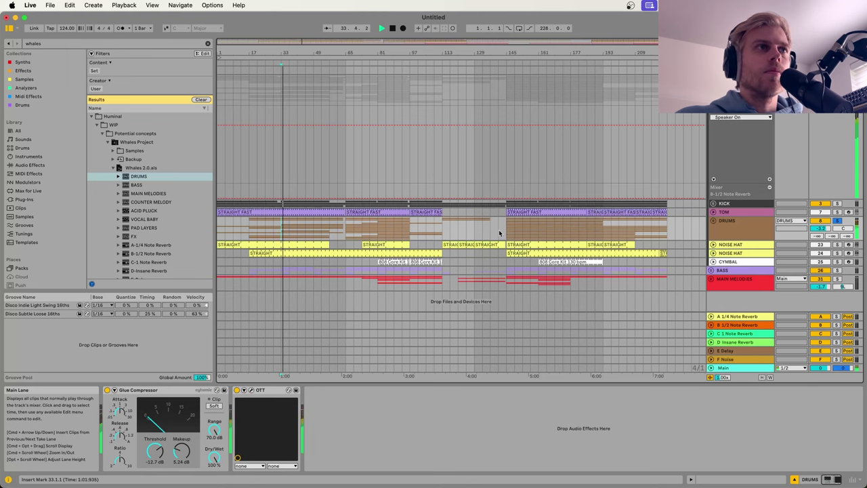
Step: Expand the DRUMS group and solo its SNARE and CLAP / SNAP tracks, viewing their device chains
left_click(713, 221)
scroll(721, 221, "down", 5)
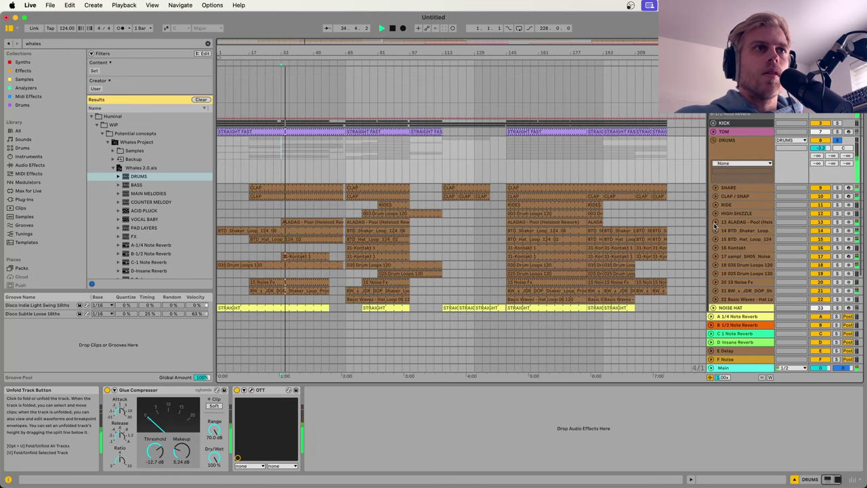
scroll(722, 223, "down", 2)
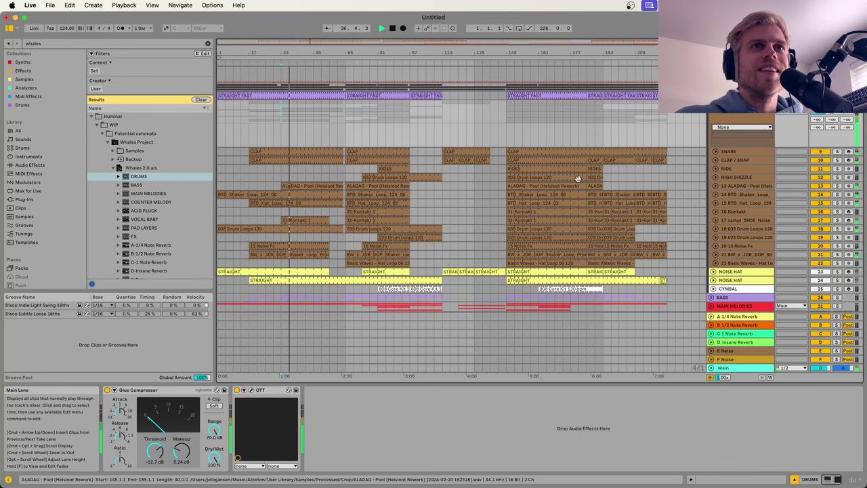
left_click(748, 154)
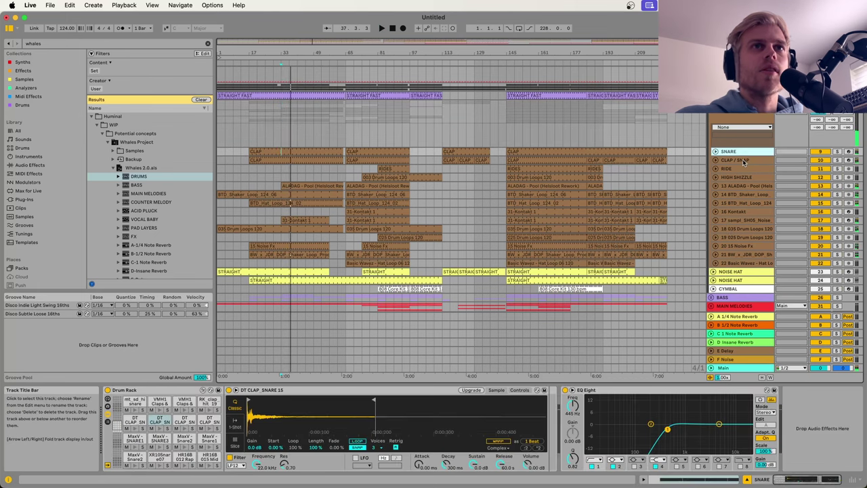
left_click(746, 161)
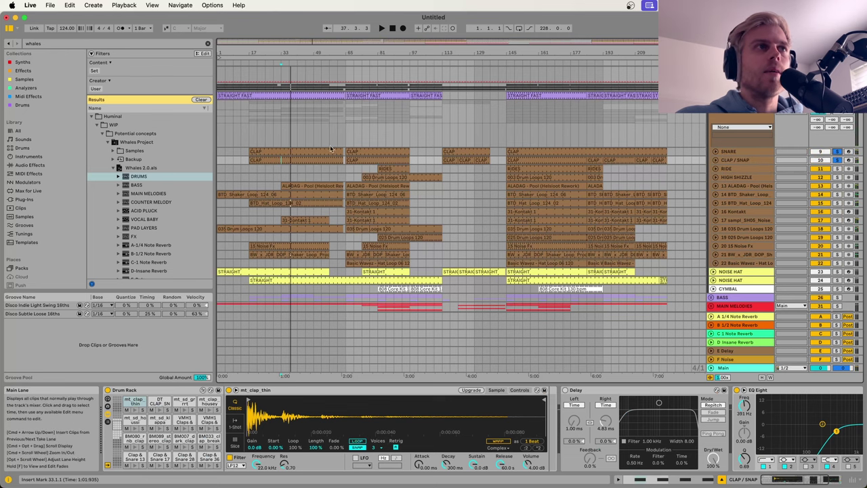
Step: Play the soloed SNARE and CLAP / SNAP tracks from bar 17
left_click(287, 151)
key("space")
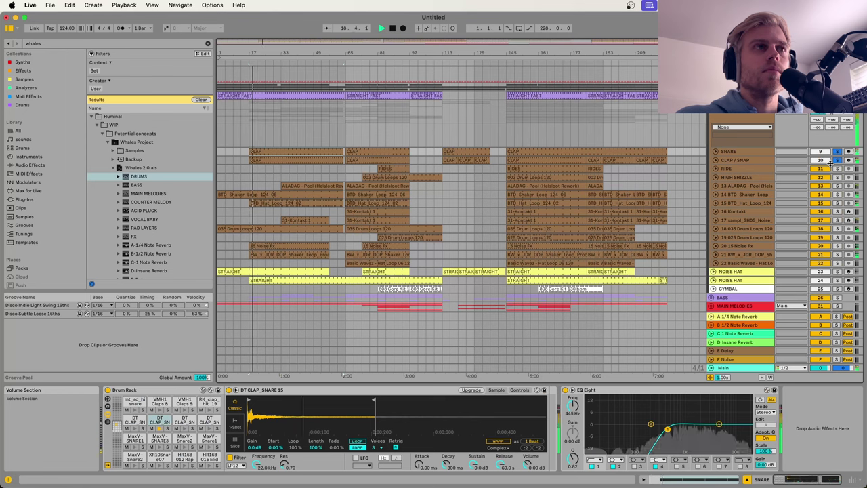
key("space")
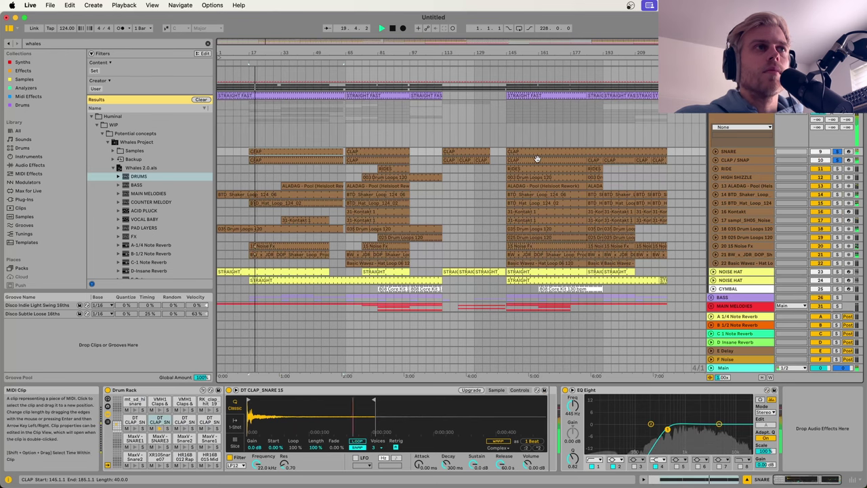
Step: Solo the SNARE track alone, restore the solo on both SNARE and CLAP / SNAP, replay them from bar 17, and select SNARE
left_click(837, 151)
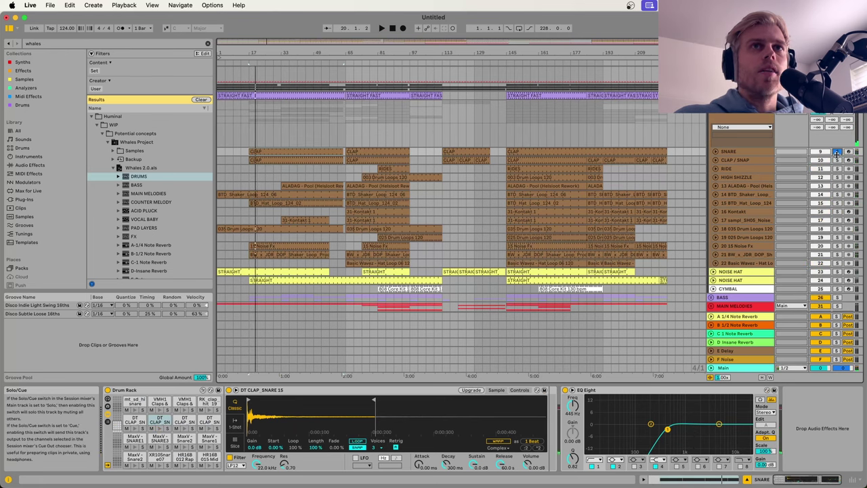
left_click(837, 152)
key("space")
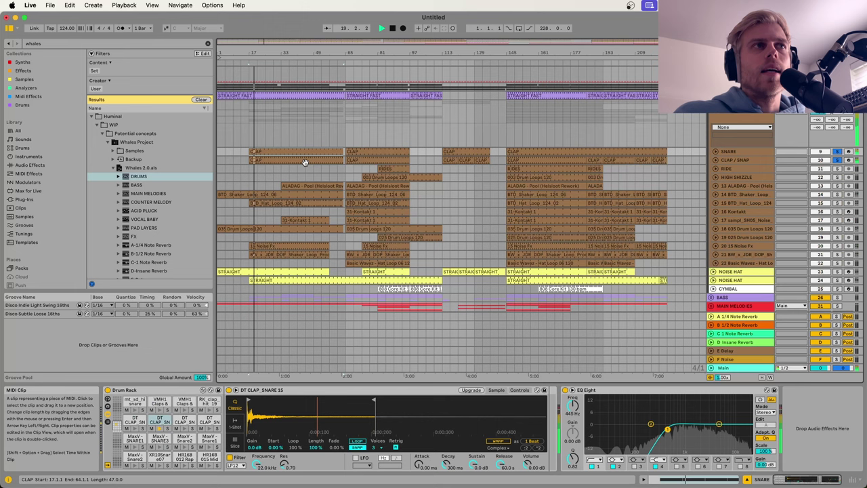
key("space")
left_click(771, 155)
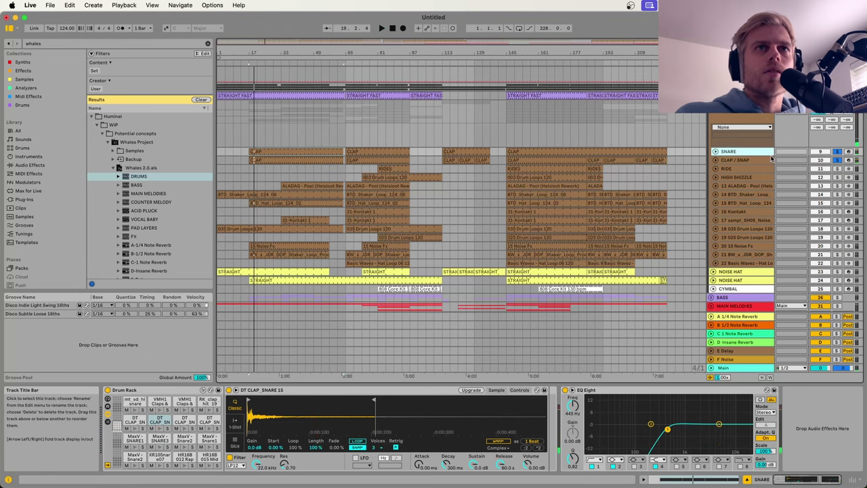
Step: Solo SNARE alone and play it from bar 17, switching the solo to CLAP / SNAP to compare the two layers
left_click(837, 160)
left_click(753, 152)
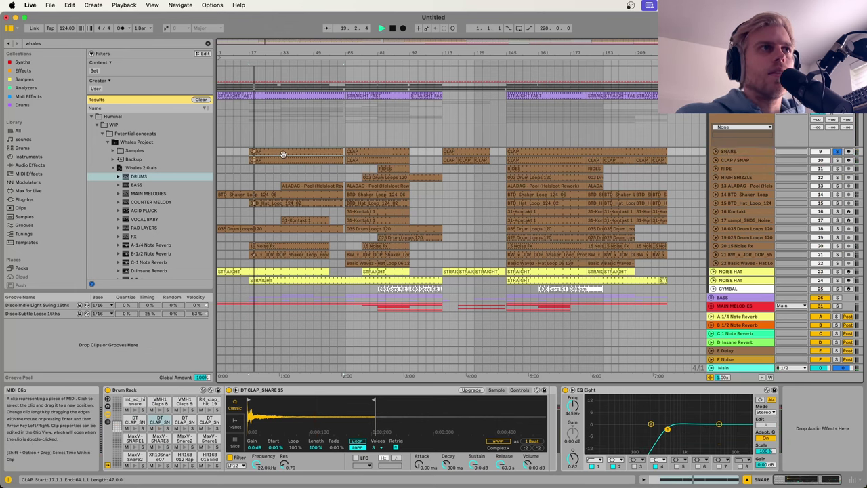
key("space")
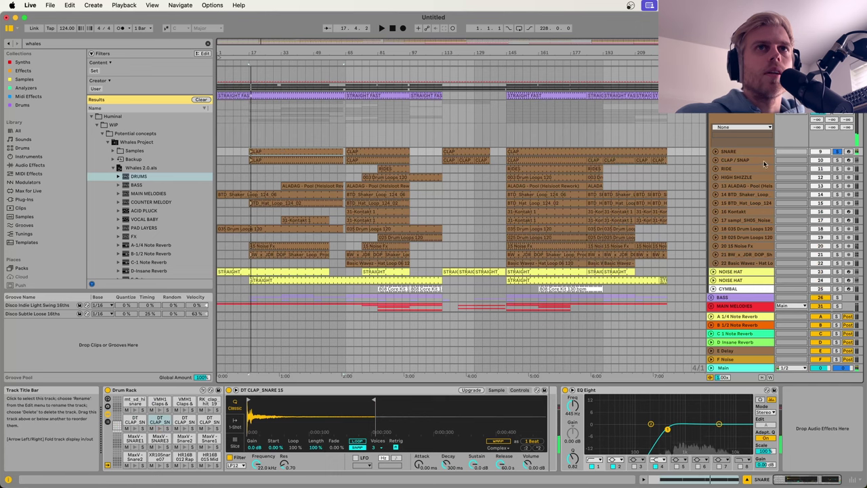
left_click(836, 160)
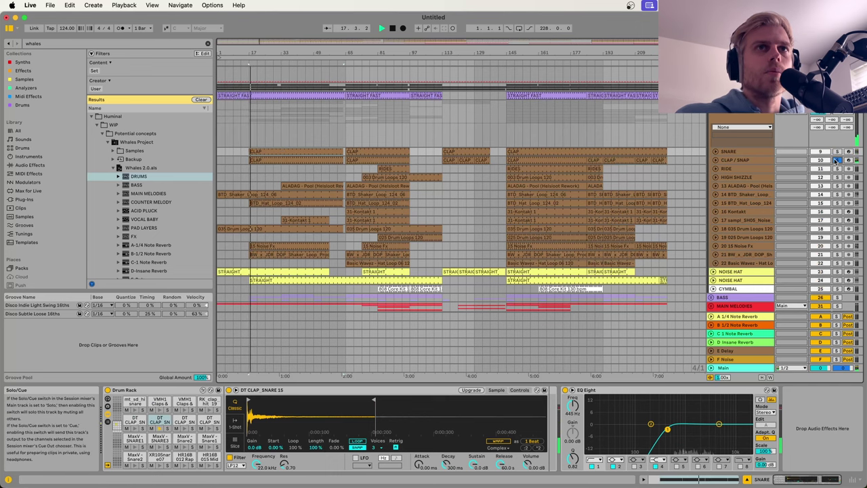
key("space")
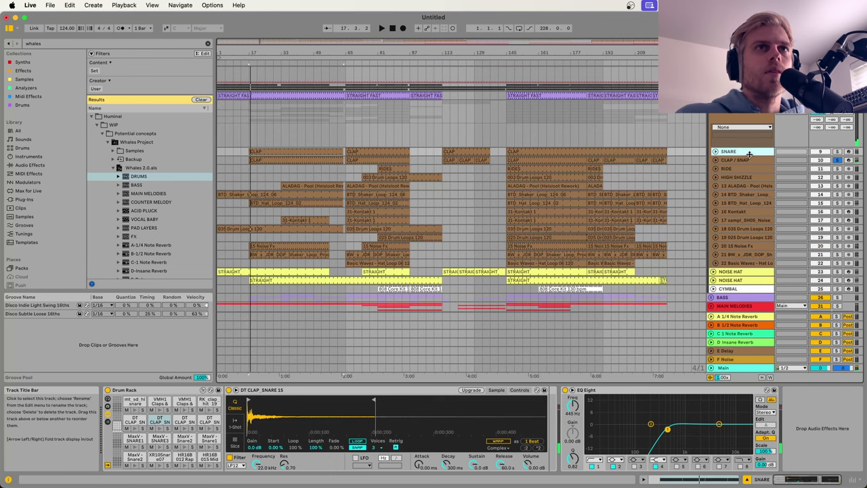
Step: Transpose all notes in the SNARE track's CLAP clip down to the MaxV - Snare1 pad and play them
left_click(686, 482)
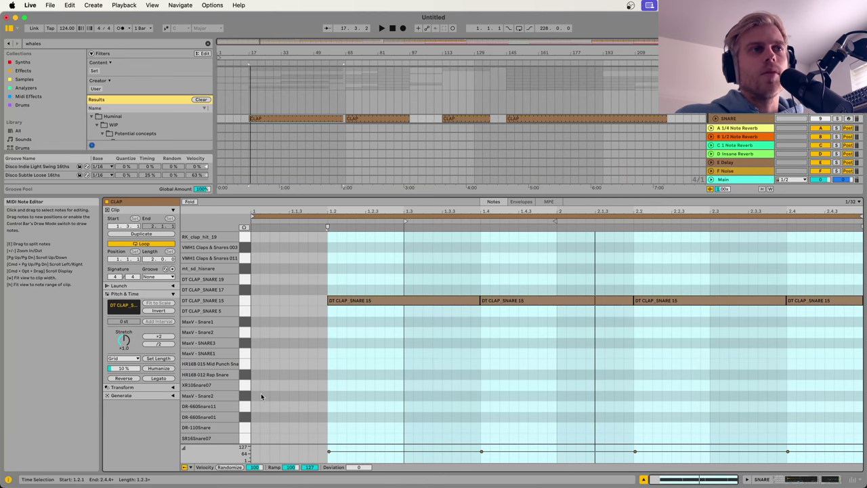
left_click(497, 380)
key("super+a")
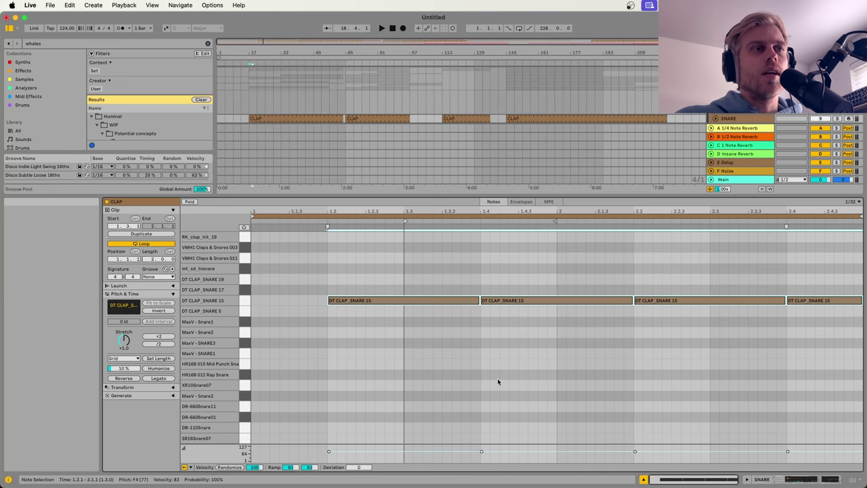
key("Down")
key("Down")
key("space")
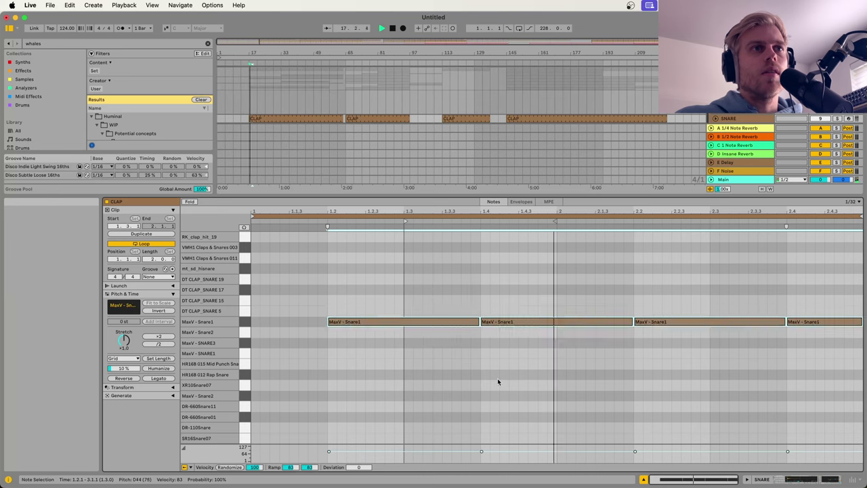
Step: Try the selected notes on neighbouring snare pads and return them to the DT CLAP_SNARE 15 pad
key("Down")
key("Down")
key("Up")
key("Up")
key("Up")
key("space")
key("Down")
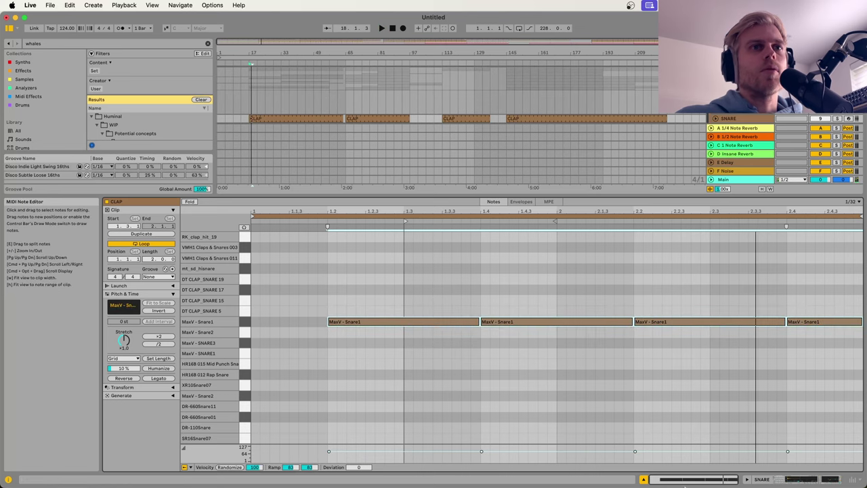
key("Down")
key("Down")
key("Up")
key("Up")
key("Up")
key("Up")
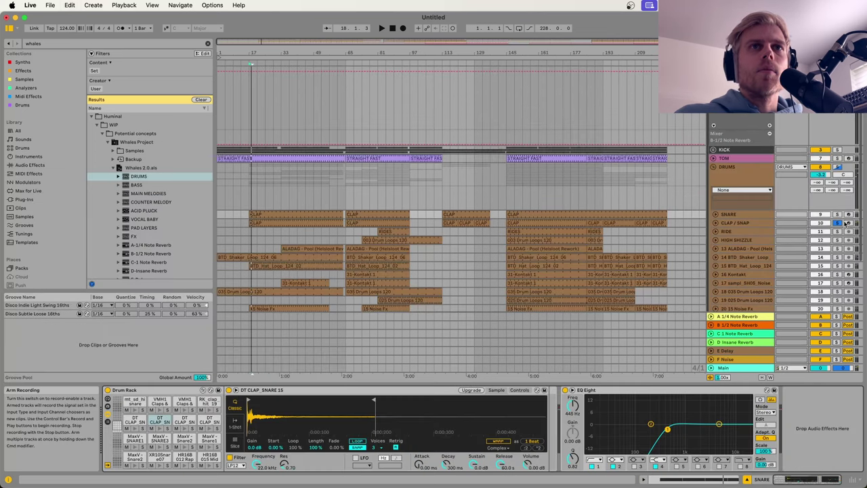
Step: Play the arrangement from bar 17 and switch the solo from CLAP / SNAP to SNARE
key("space")
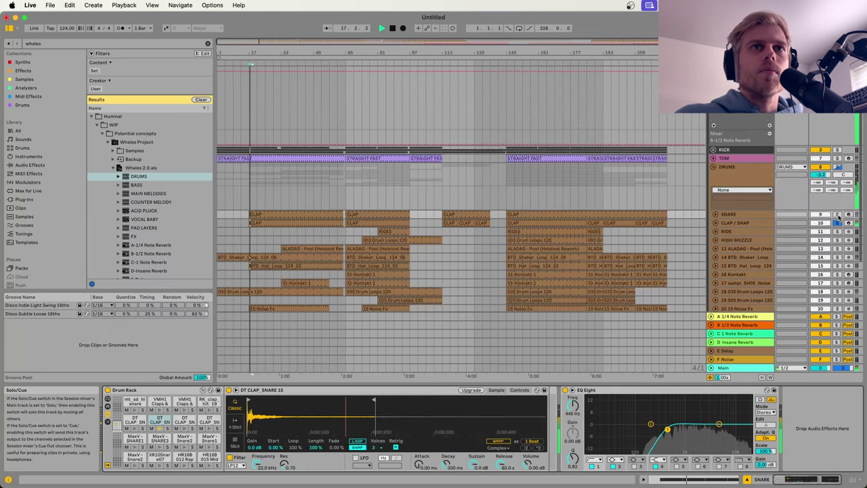
left_click(838, 215)
key("space")
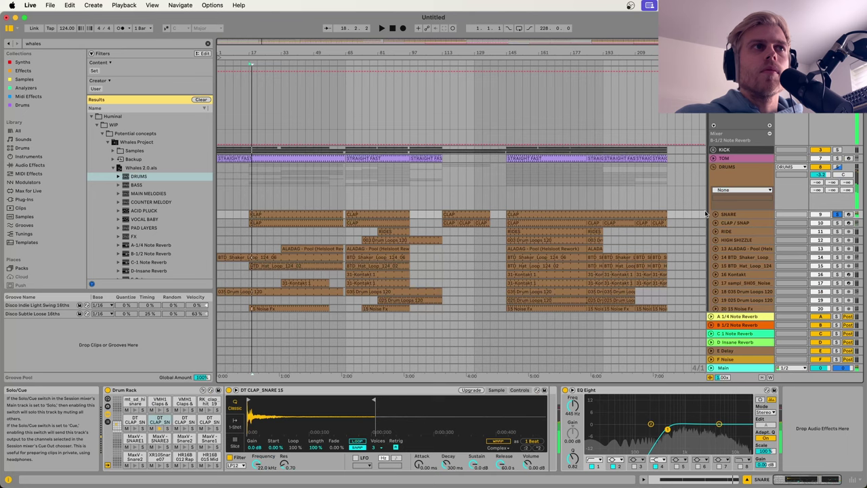
Step: Audition the SNARE clip's notes on the DT CLAP_SNARE 17 and 19 pads and return them to DT CLAP_SNARE 15
left_click(308, 213)
left_click(720, 479)
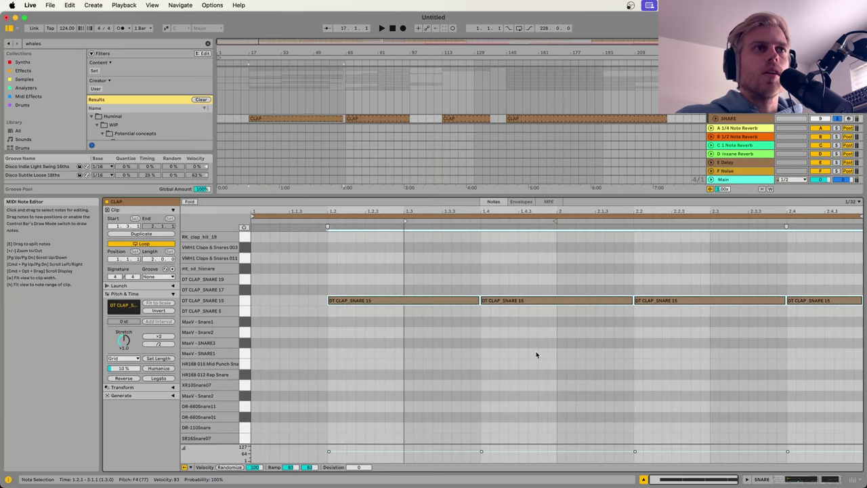
key("Up")
key("space")
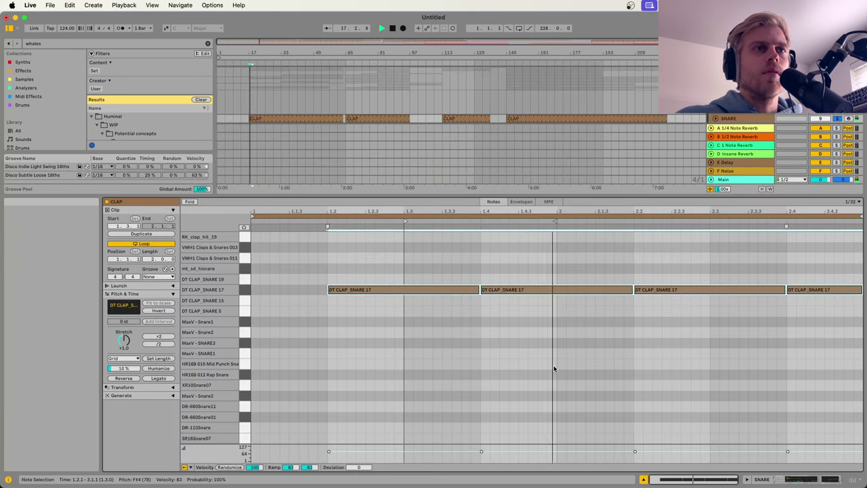
key("Up")
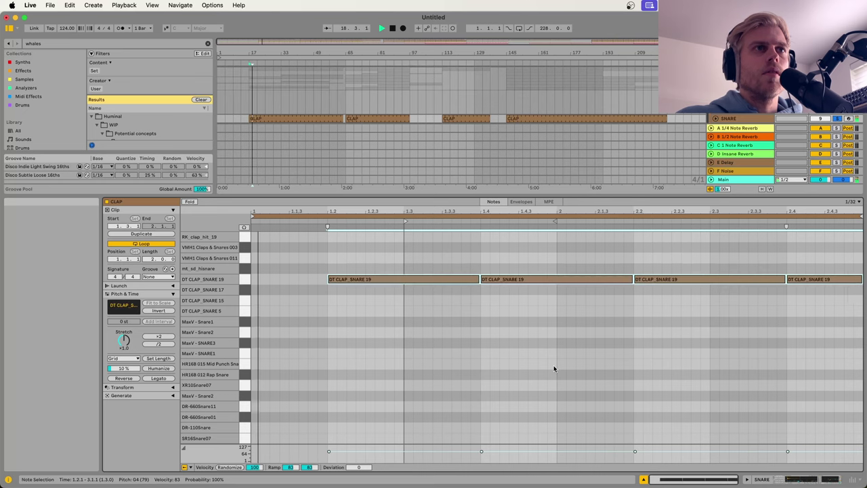
key("Down")
key("Down")
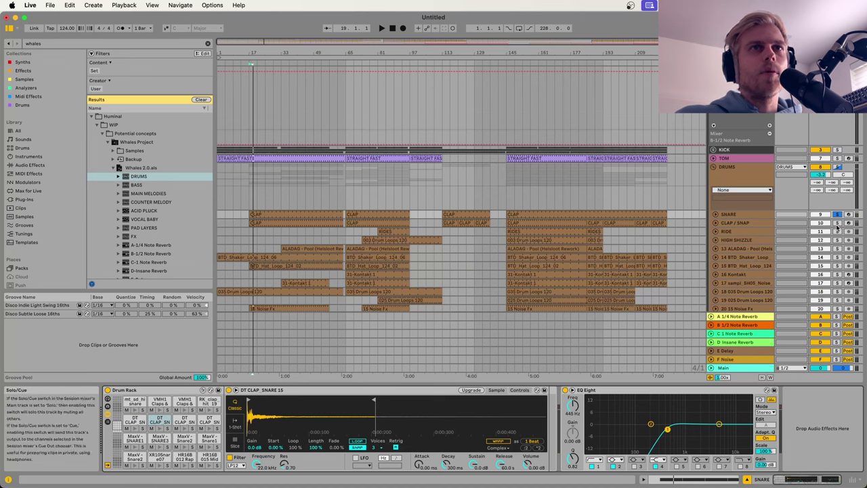
Step: Play SNARE and CLAP / SNAP soloed together from bar 17, and replay them with KICK soloed too
key("space")
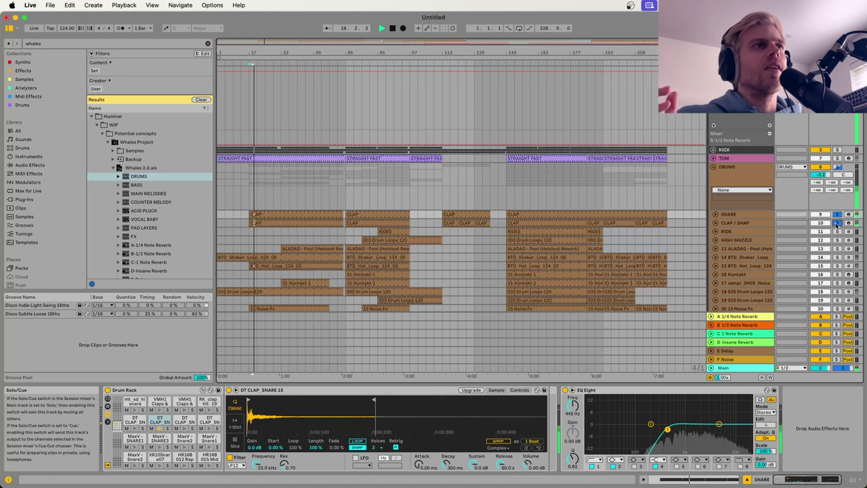
key("space")
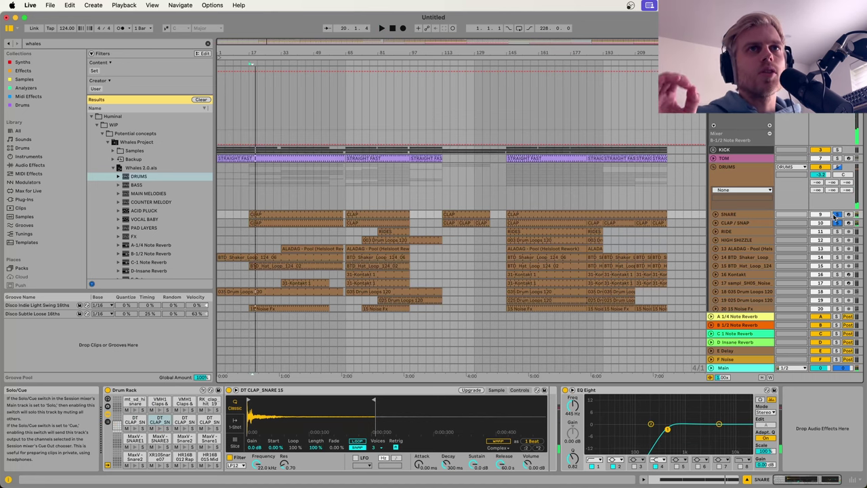
left_click(837, 150)
key("space")
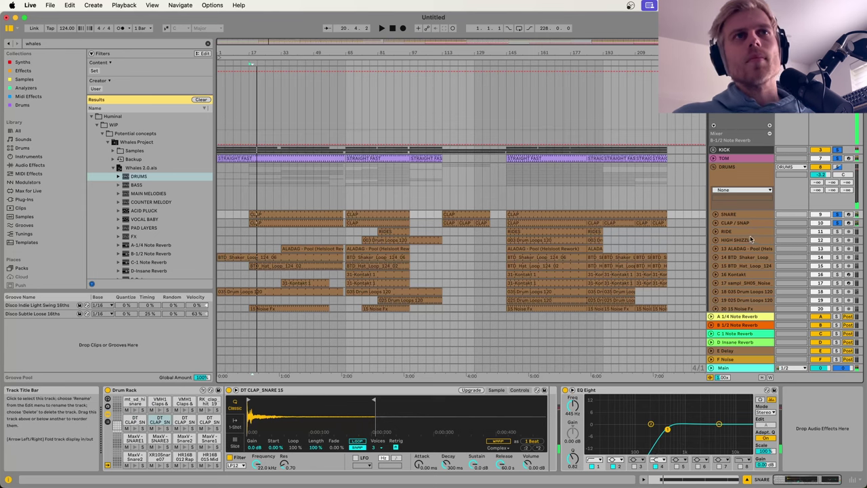
Step: View CLAP / SNAP's device chain and unfold the CLAP / SNAP and SNARE tracks to check their mixer settings, folding them again
left_click(735, 222)
scroll(640, 421, "right", 5)
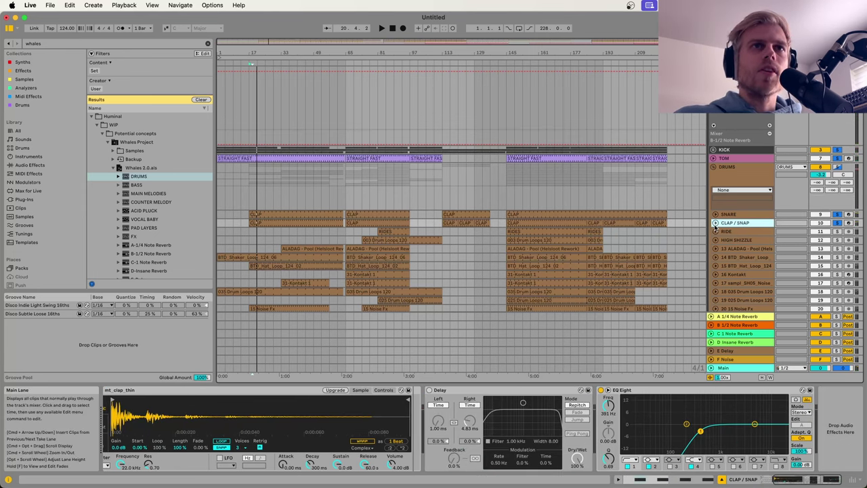
left_click(716, 223)
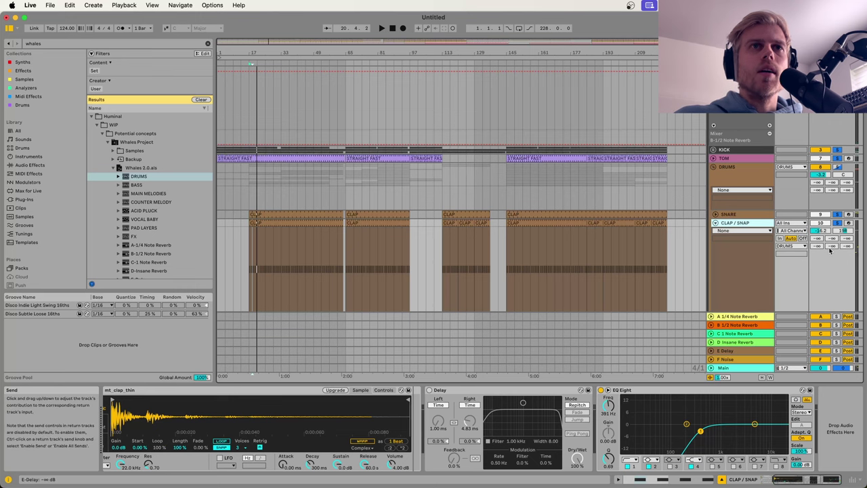
left_click(717, 215)
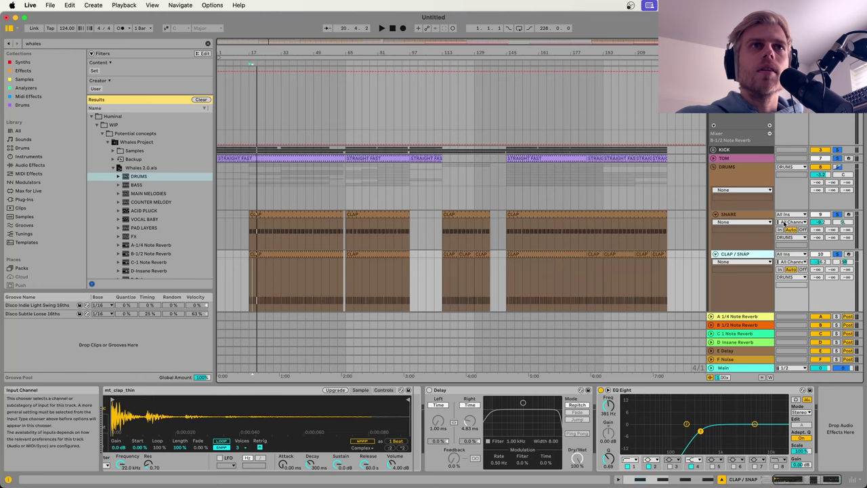
left_click(716, 215)
left_click(715, 223)
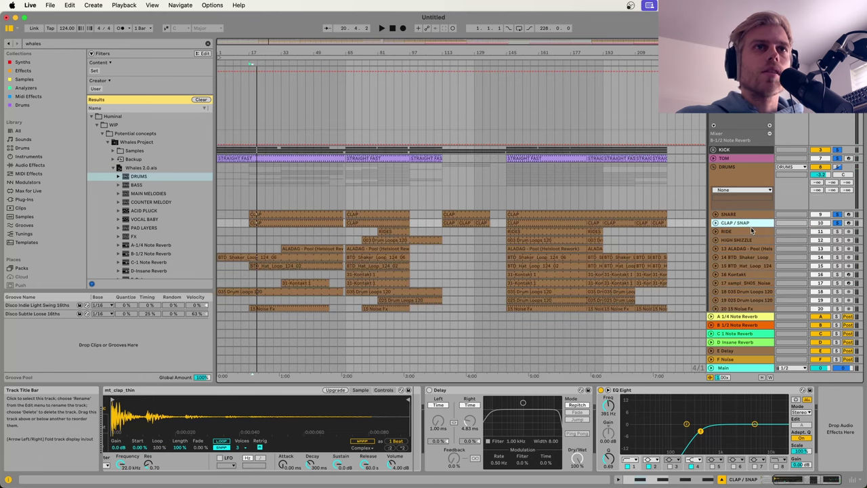
left_click(716, 240)
left_click(715, 241)
scroll(714, 257, "down", 1)
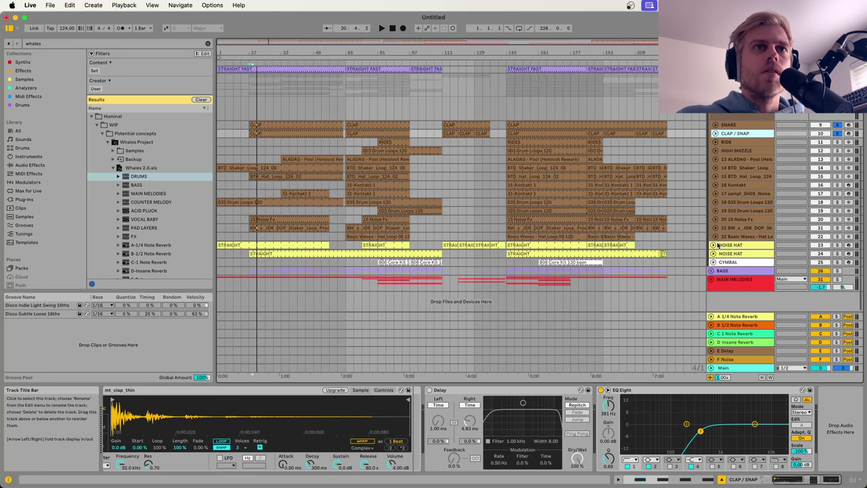
Step: Select the DRUMS group, solo it alone, and play it from bar 41
left_click(739, 155)
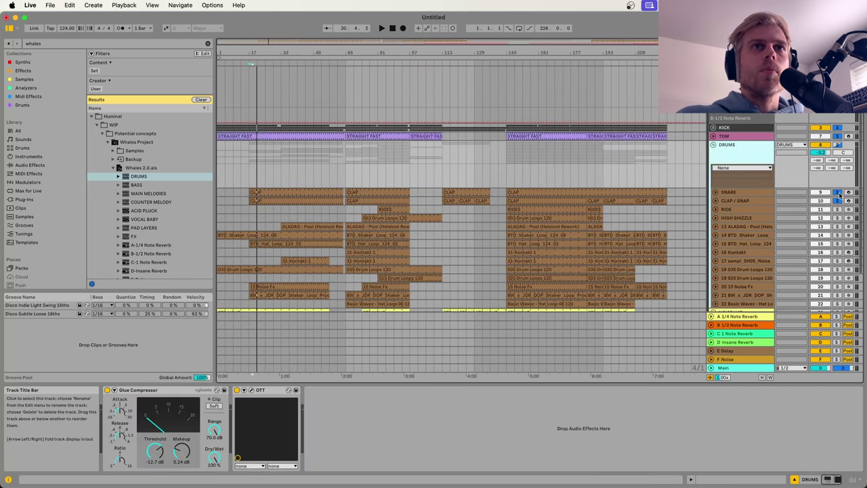
left_click(839, 145)
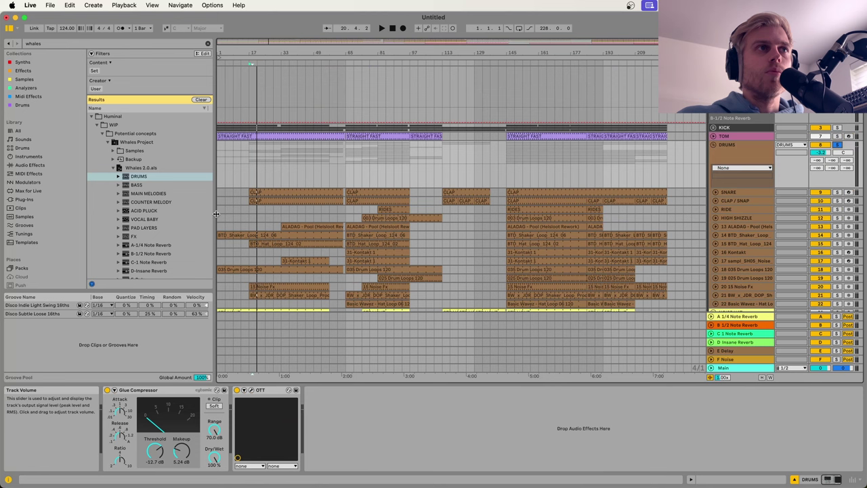
left_click(298, 179)
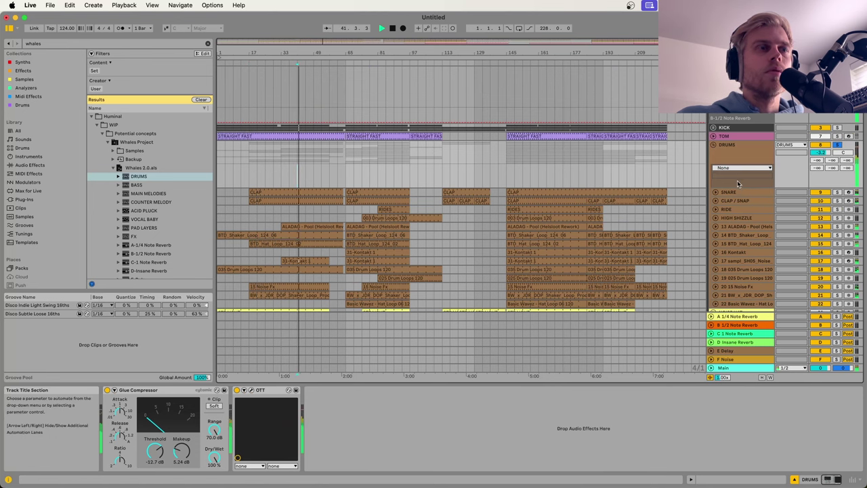
Step: Unfold and refold the 16 Kontakt and 22 Basic Wavez hat loop tracks during playback to inspect their clips
scroll(727, 254, "down", 5)
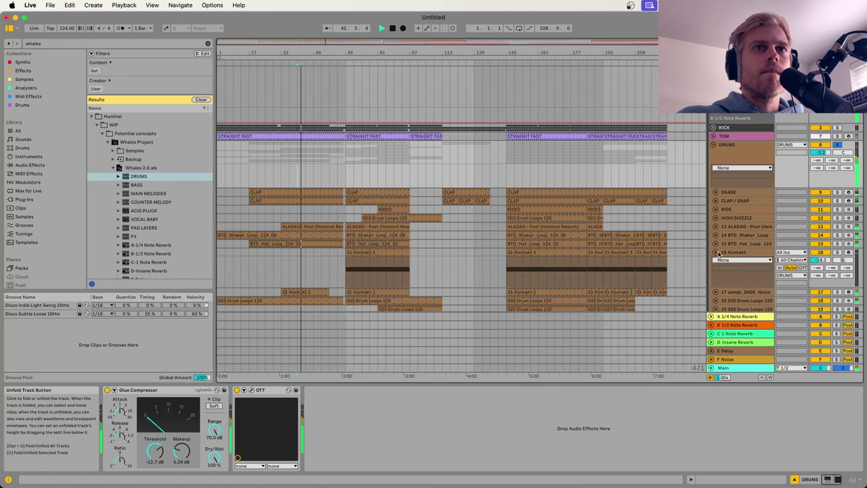
left_click(713, 245)
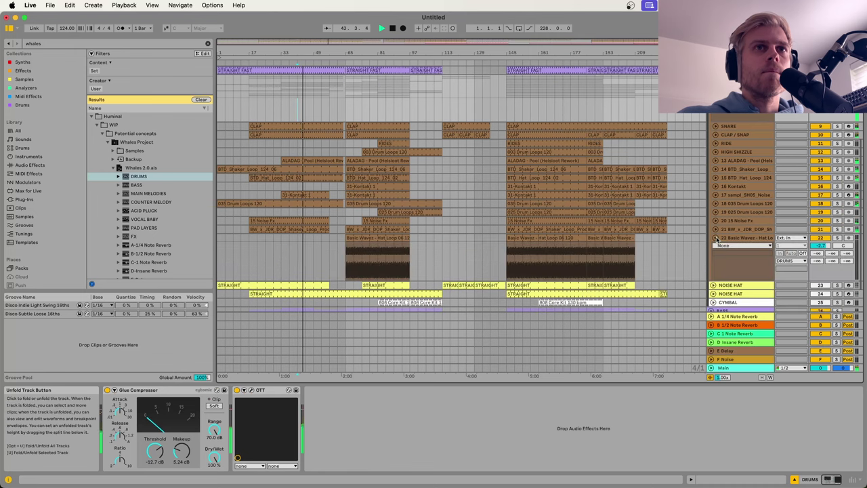
left_click(713, 246)
left_click(714, 245)
left_click(713, 245)
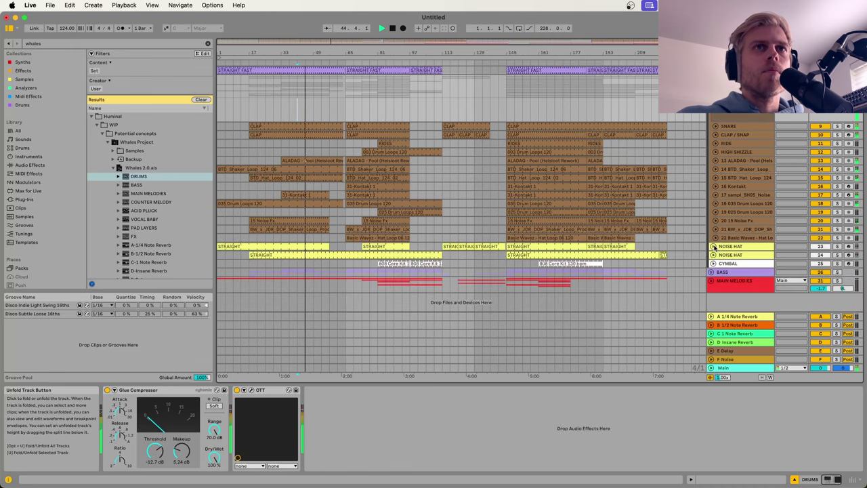
Step: Select the DRUMS group and play it from bar 65
scroll(744, 181, "up", 7)
left_click(744, 181)
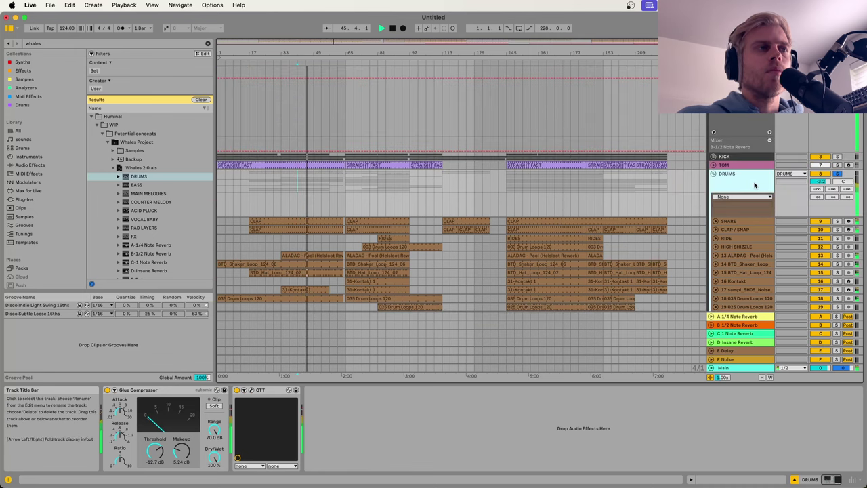
left_click(347, 200)
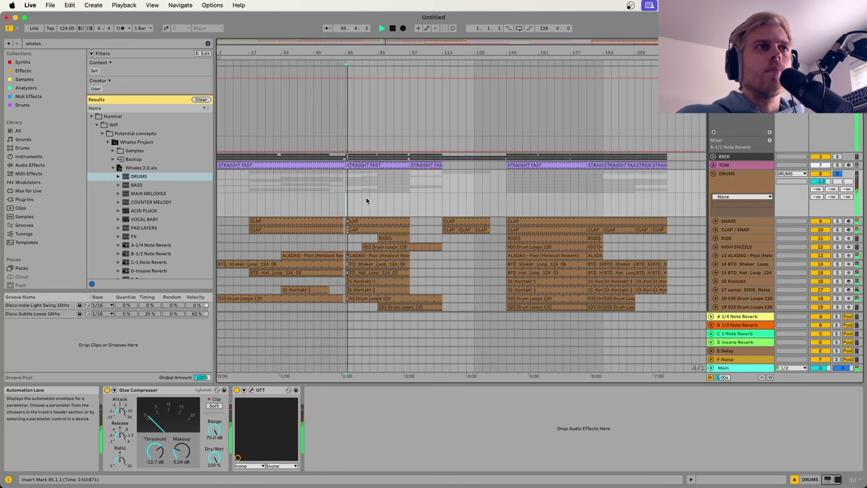
key("space")
Step: View the device chains of the RIDE and 22 Basic Wavez hat loop tracks, unfolding the hat loop track
scroll(738, 208, "down", 3)
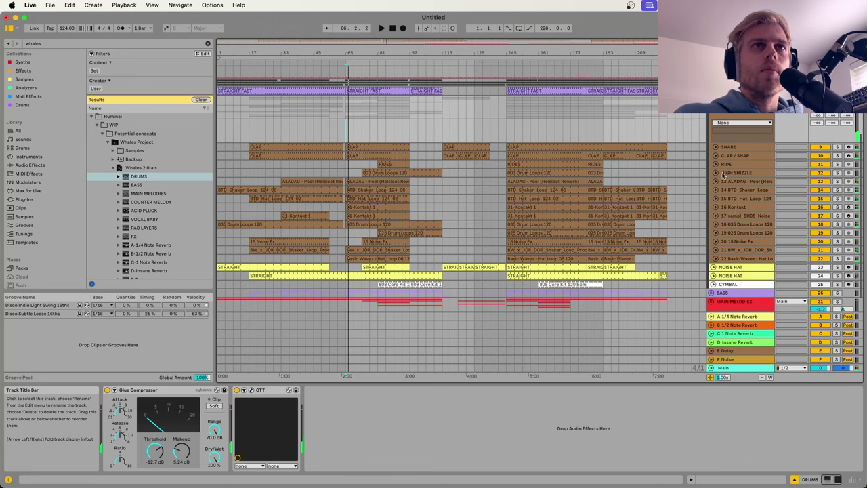
left_click(742, 164)
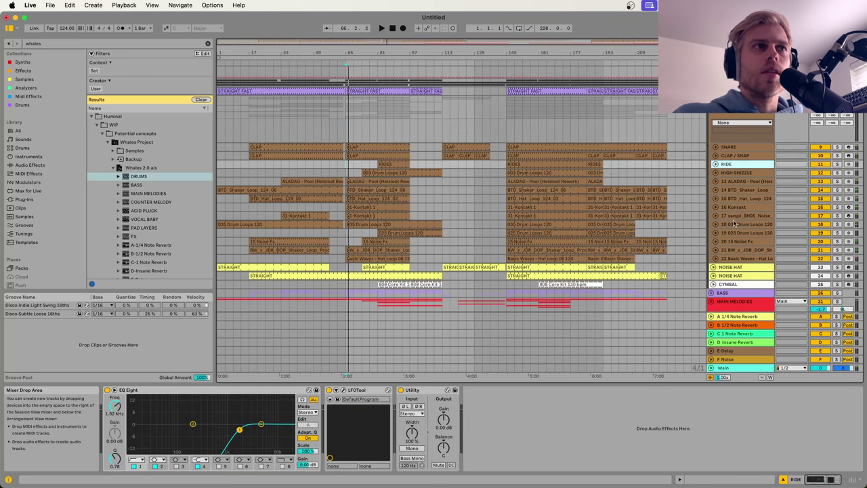
left_click(741, 258)
left_click(716, 258)
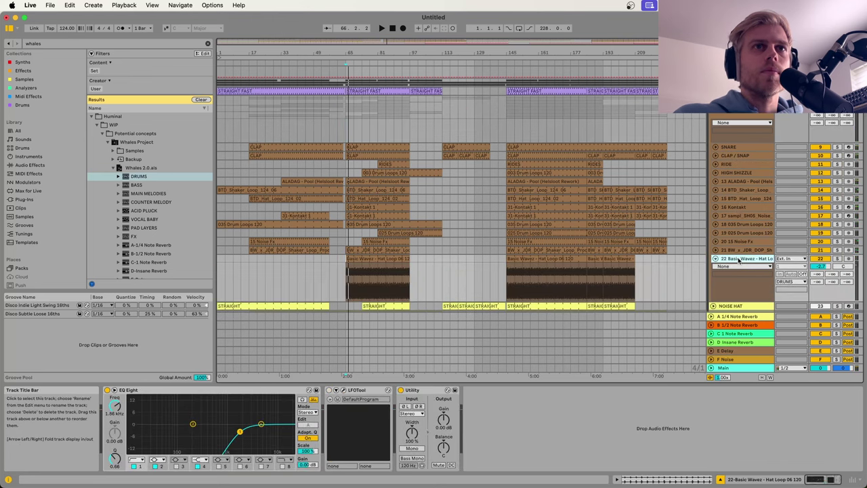
Step: Solo the 22 Basic Wavez hat loop track and play it from bar 65
key("space")
left_click(837, 259)
key("space")
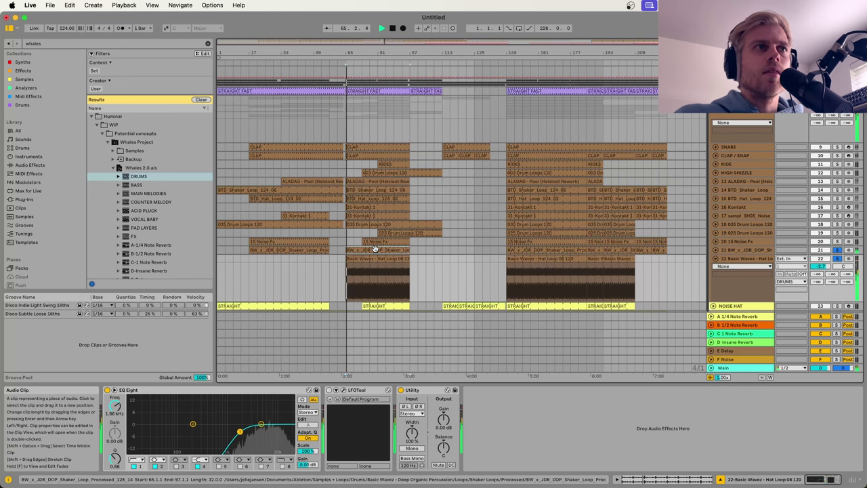
Step: View the BW shaker loop's device chain, and audition the soloed 18 035 Drum Loops 120 track from bar 65
left_click(394, 250)
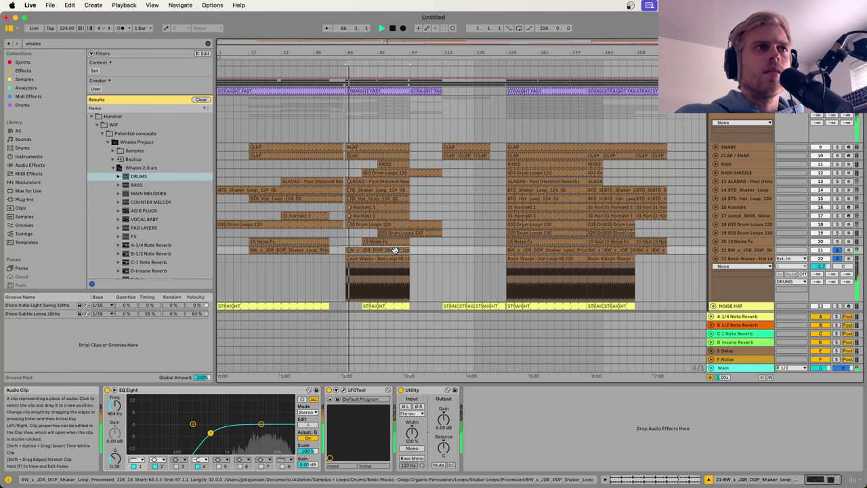
key("space")
left_click(386, 241)
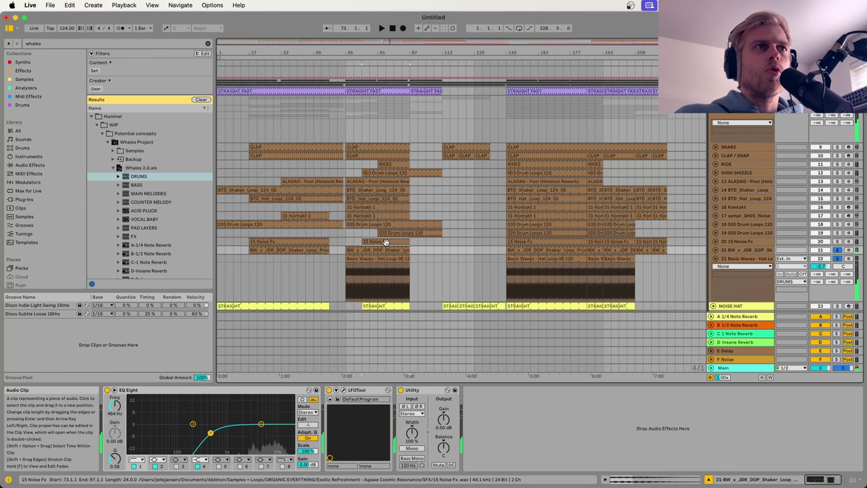
left_click(353, 223)
left_click(838, 223)
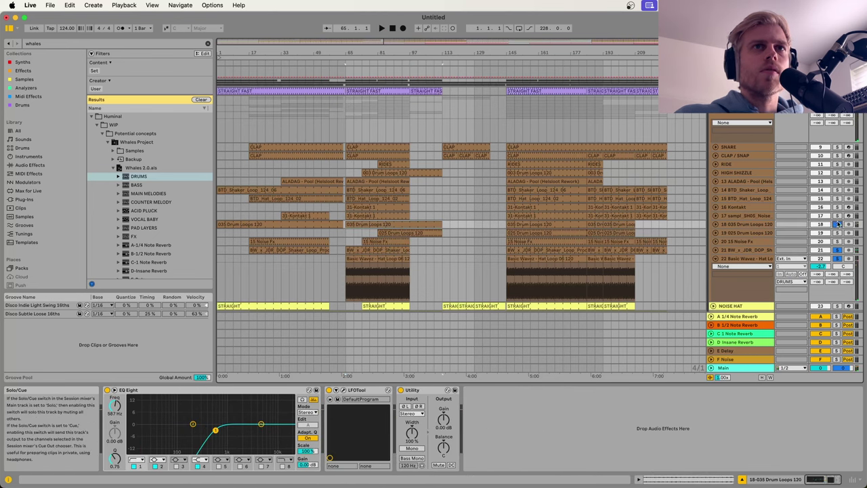
key("space")
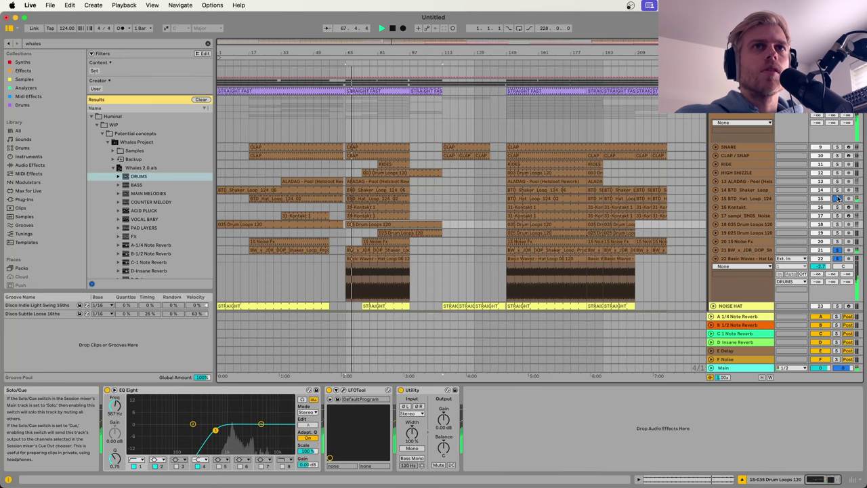
Step: Move the soloed BTD Hat Loop 124 track directly below the 15 Noise Fx track and play it from bar 65
left_click(839, 197)
left_click(742, 197)
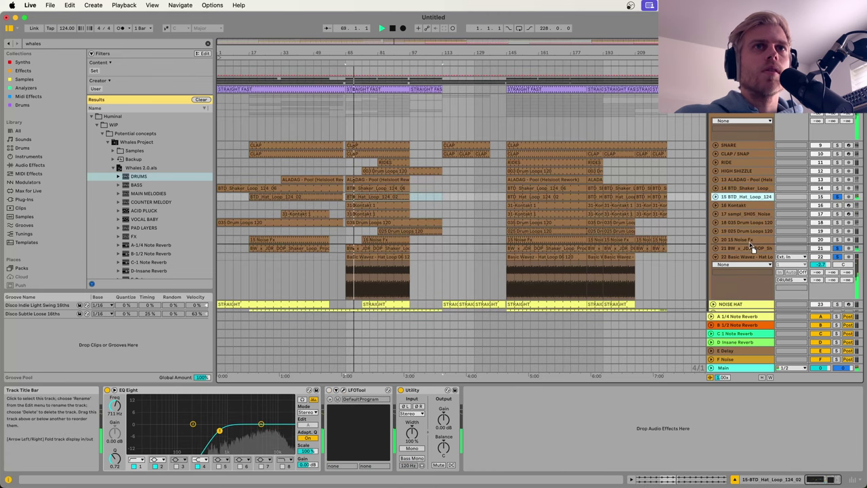
left_click_drag(750, 248, 745, 243)
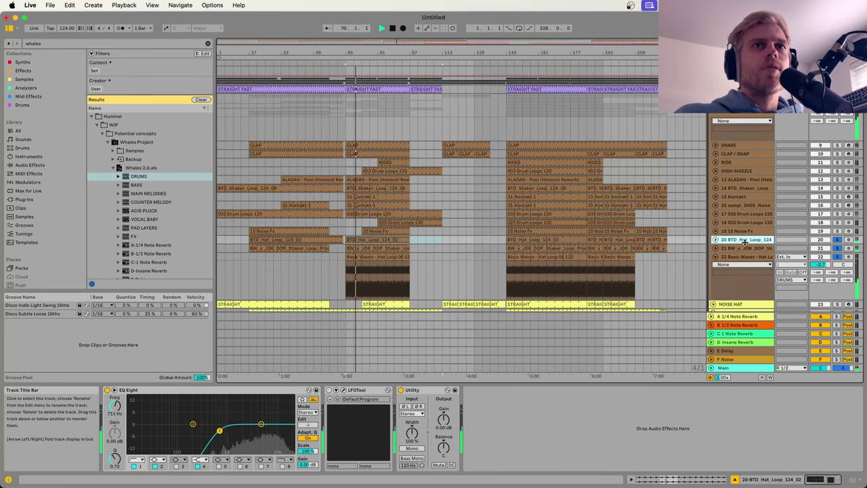
scroll(759, 236, "up", 1)
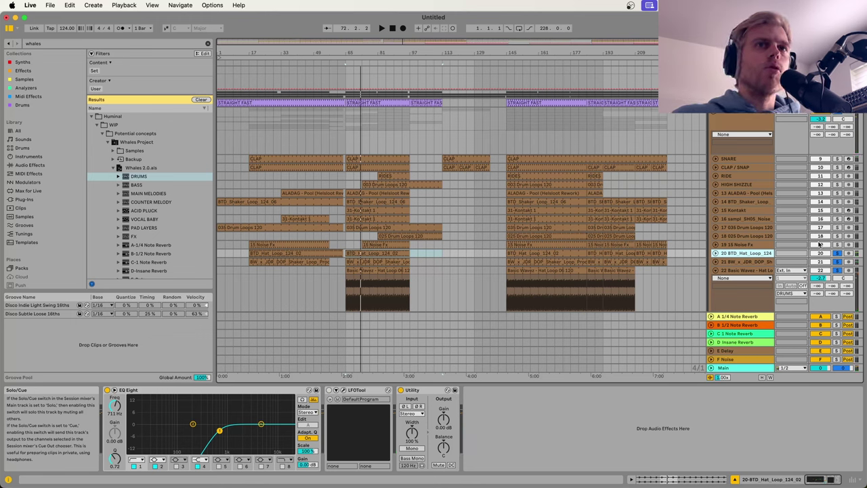
key("space")
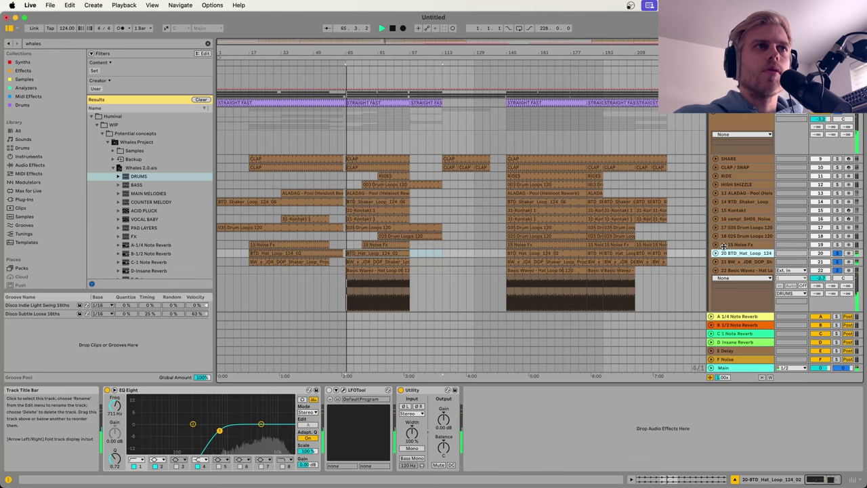
Step: Solo the 15 Noise Fx track and compare the device chains of tracks 19 to 22 during playback
left_click(383, 245)
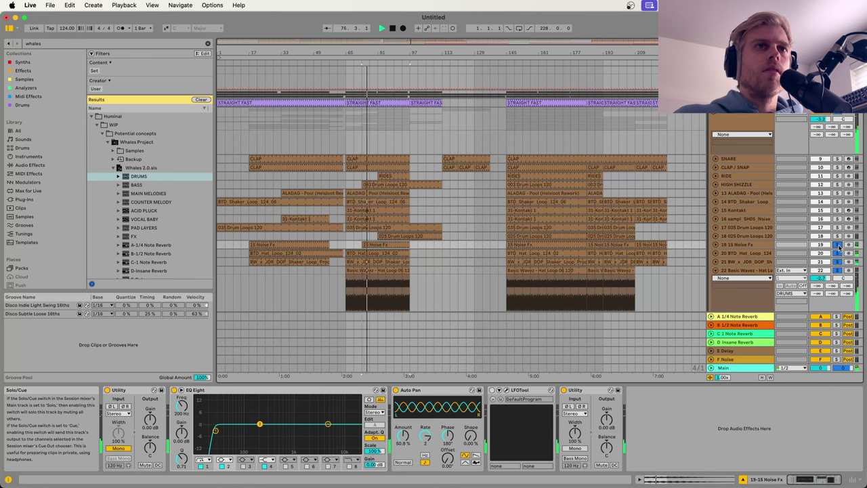
left_click(751, 272)
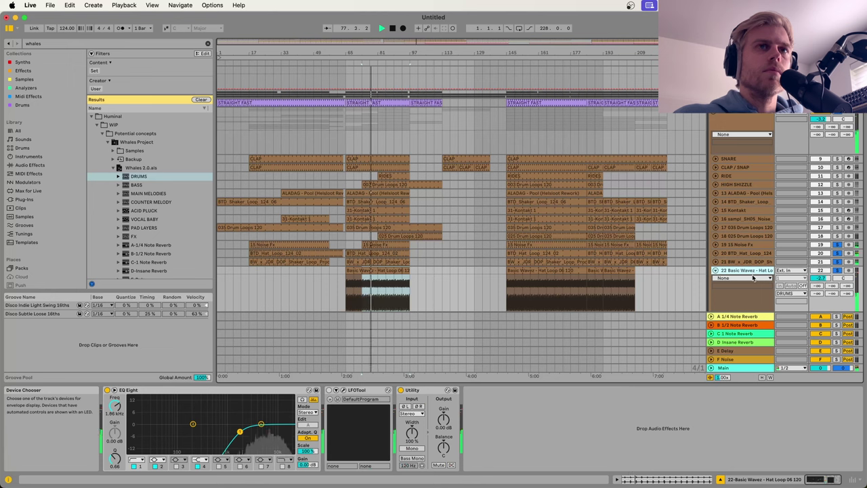
key("Up")
key("Up")
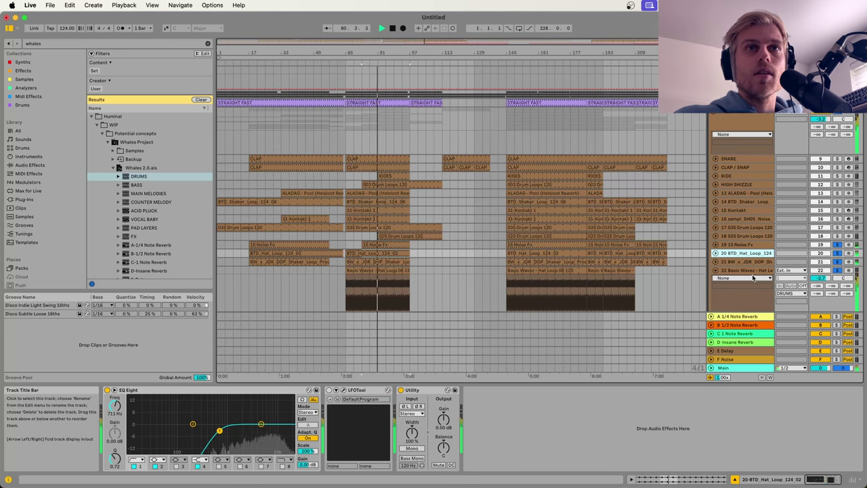
key("Down")
key("Down")
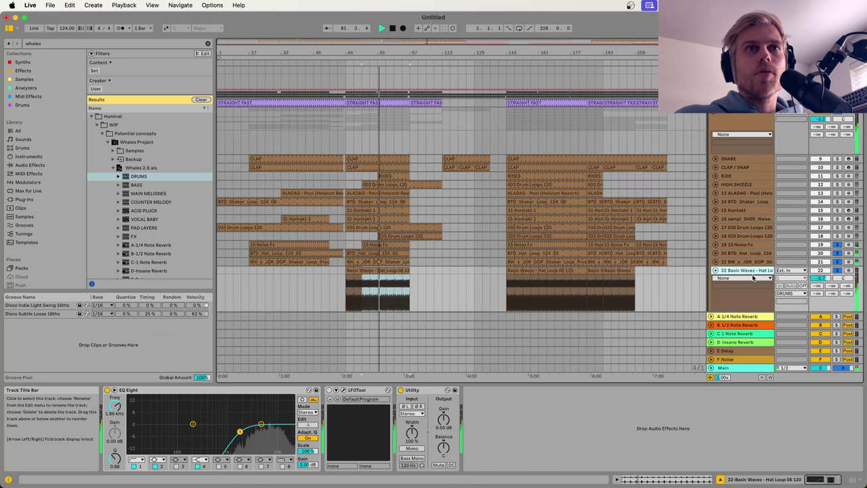
key("Up")
key("Up")
key("Up")
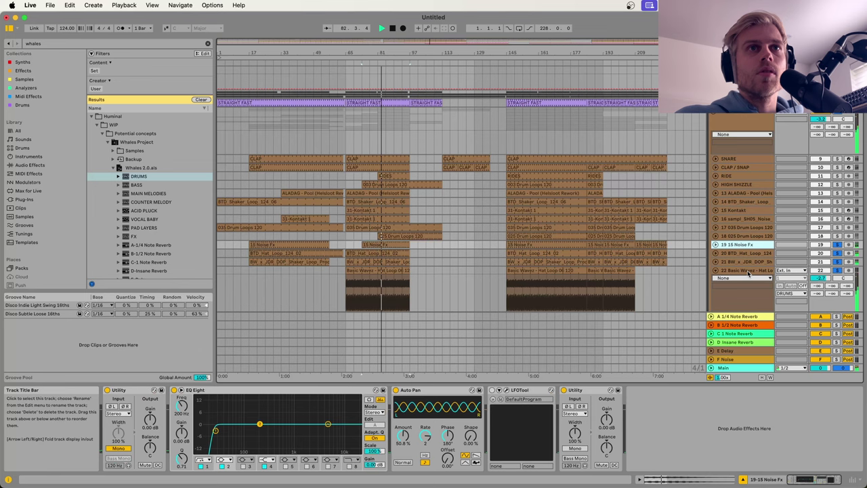
Step: Unfold the 15 Noise Fx track, inspect its clip's sample waveform, and replay the clip from bar 73 with the device chain shown
left_click(715, 245)
left_click(387, 245)
key("space")
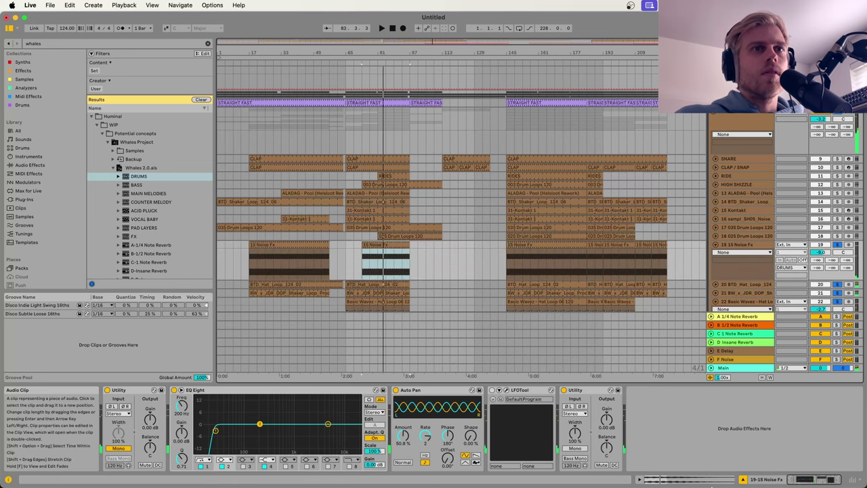
key("shift+Tab")
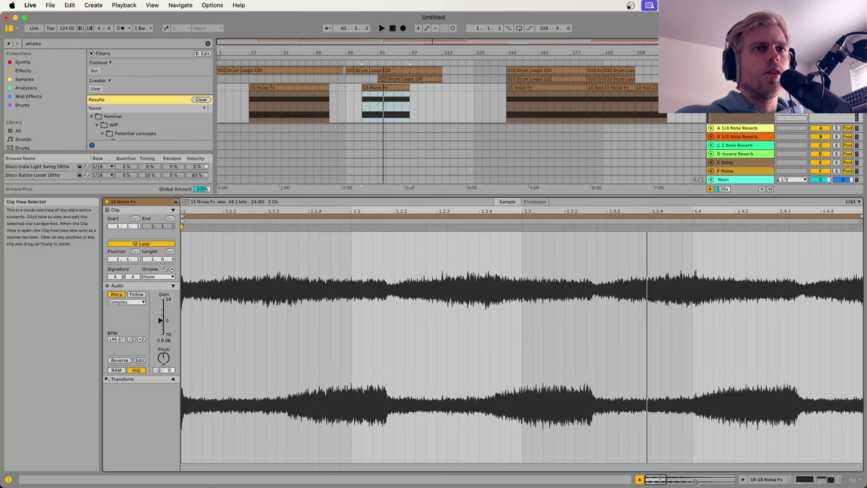
key("shift+Tab")
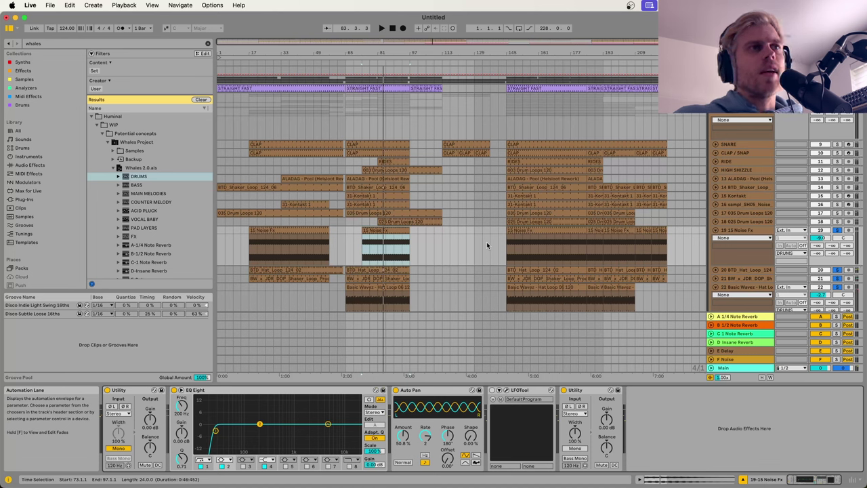
key("space")
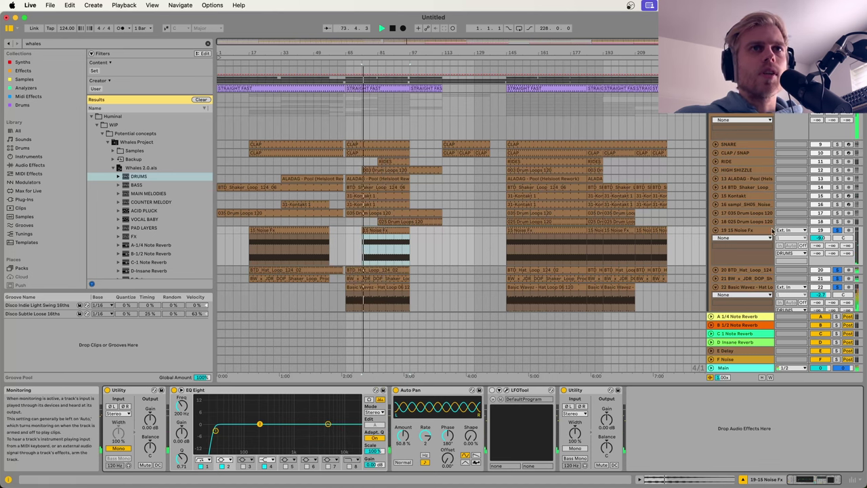
left_click(760, 230)
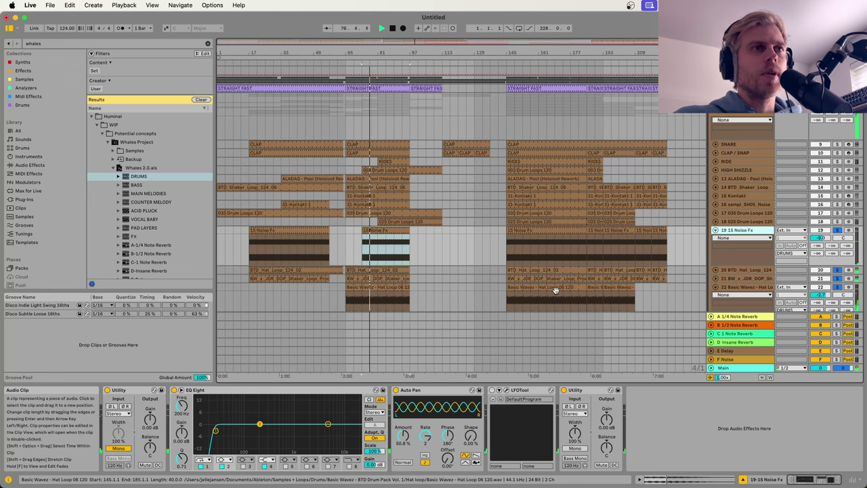
Step: Fold the 15 Noise Fx track and unfold the soloed 18 025 Drum Loops 120 track, selecting its clip at bar 81
left_click(402, 221)
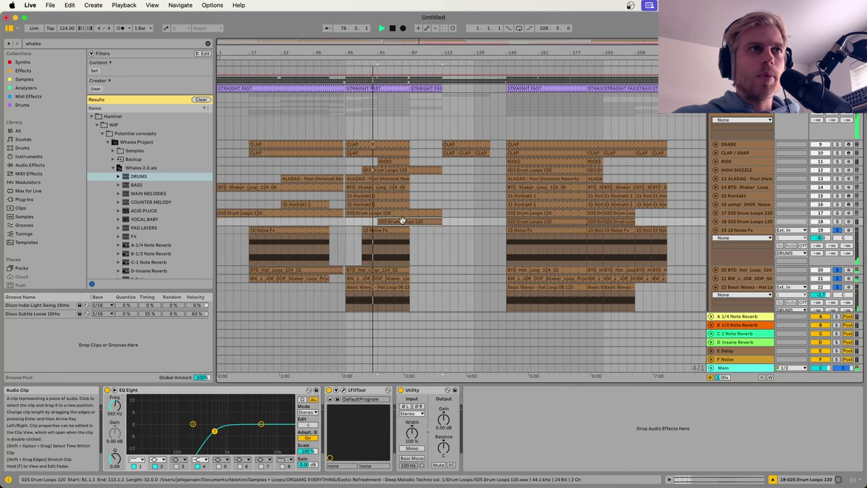
left_click(715, 230)
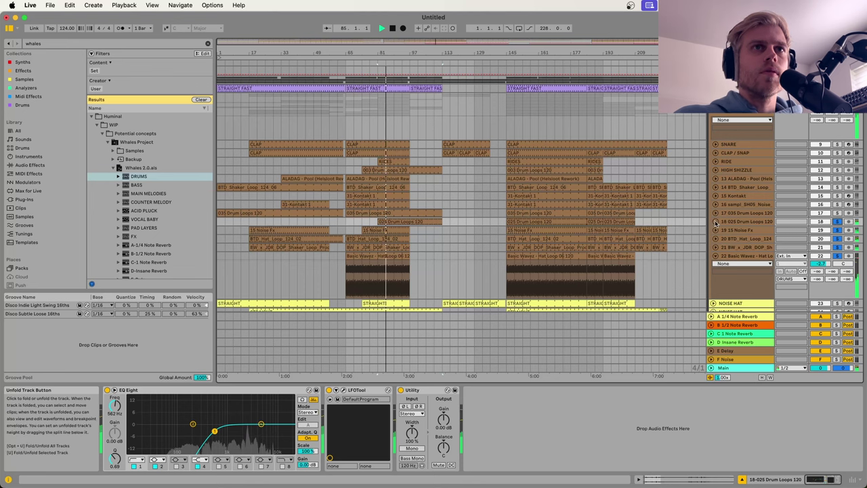
left_click(391, 222)
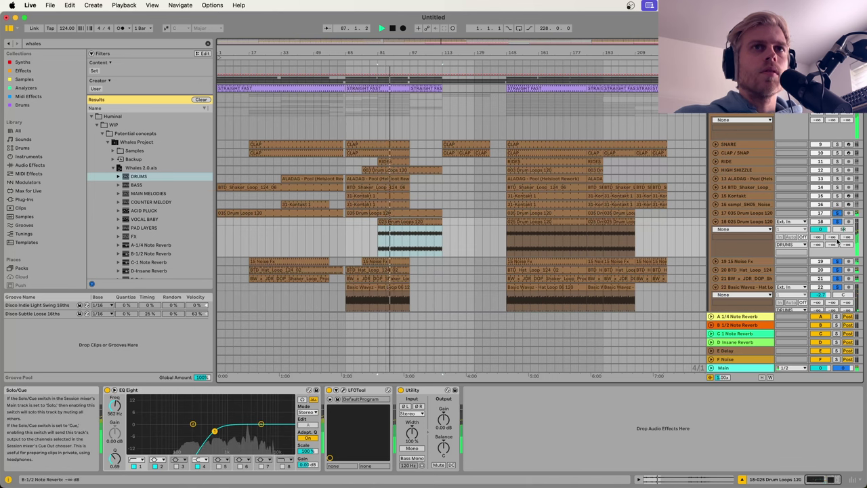
Step: Clear the other solos and play only the 18 025 Drum Loops 120 track from bar 81
key("space")
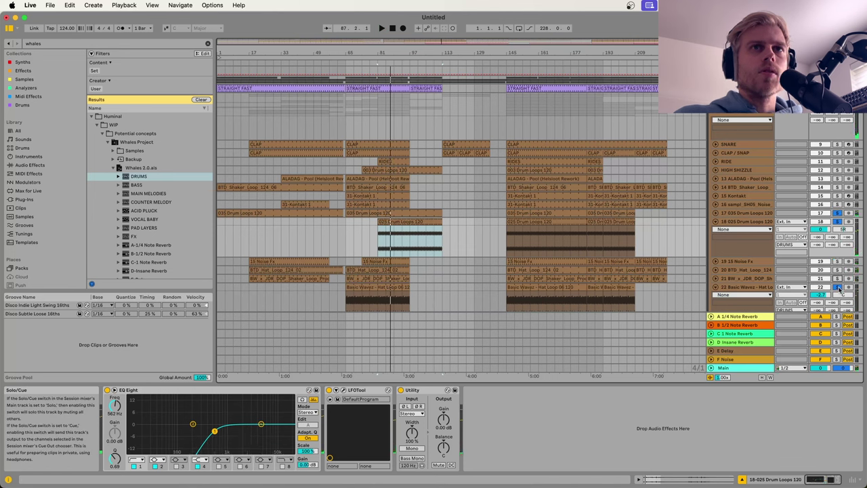
key("space")
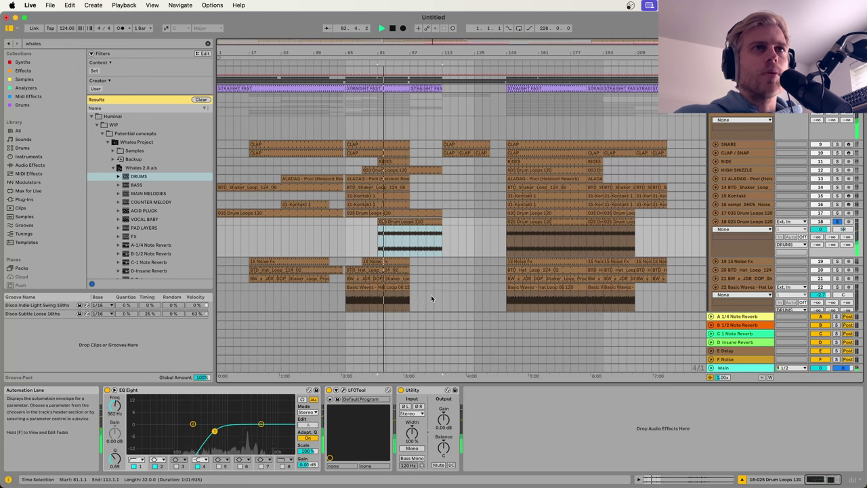
key("space")
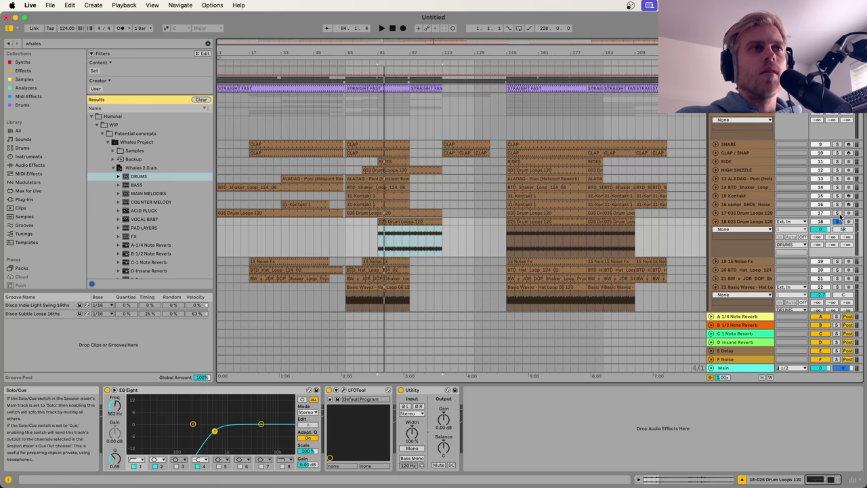
Step: Play tracks 16 to 18 soloed from bar 81, viewing the device chains of 17 035 Drum Loops 120 and 16 sampl_SH05_Noise
key("space")
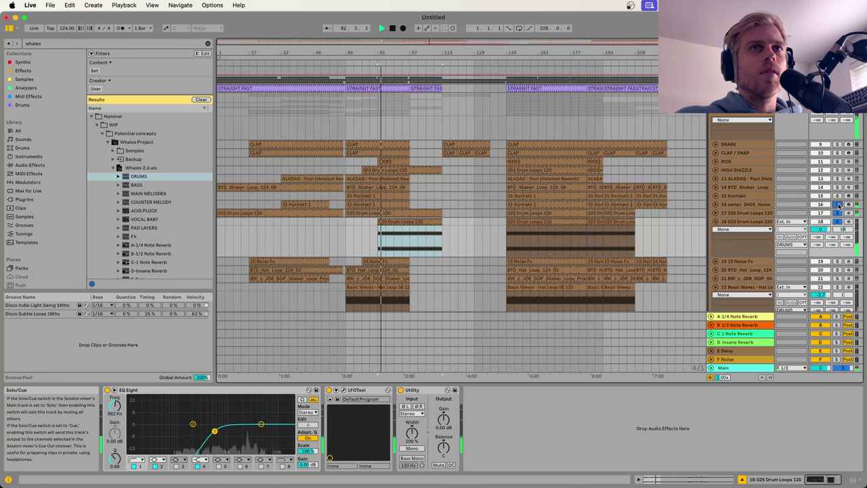
left_click(746, 213)
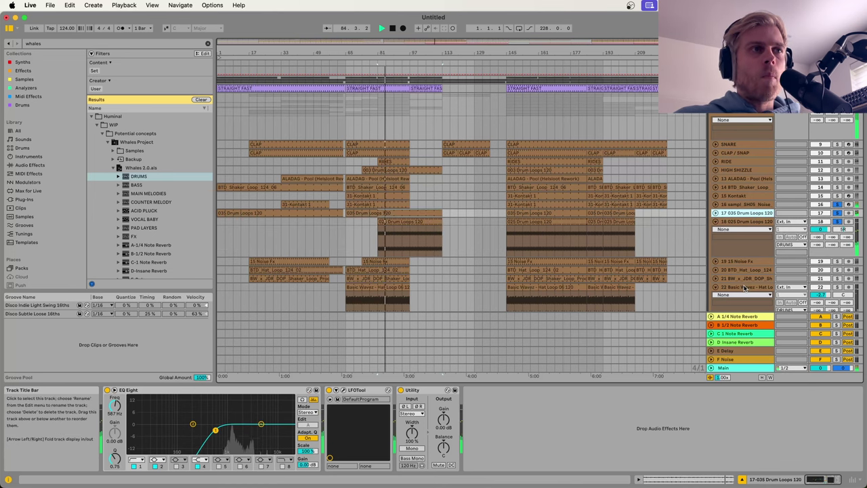
left_click(746, 204)
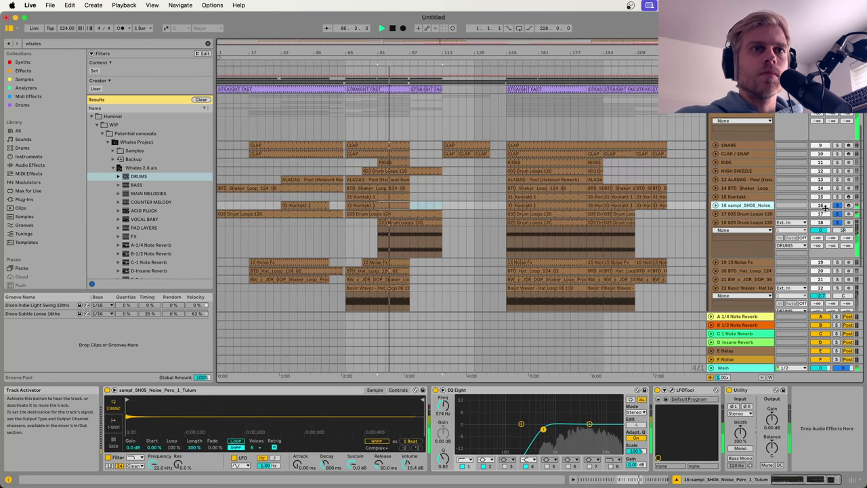
Step: Inspect the MIDI notes of the 31-Kontakt 1 clip on the 16 sampl_SH05_Noise track, and return to its device chain
scroll(381, 204, "down", 1)
left_click(382, 204)
left_click(608, 480)
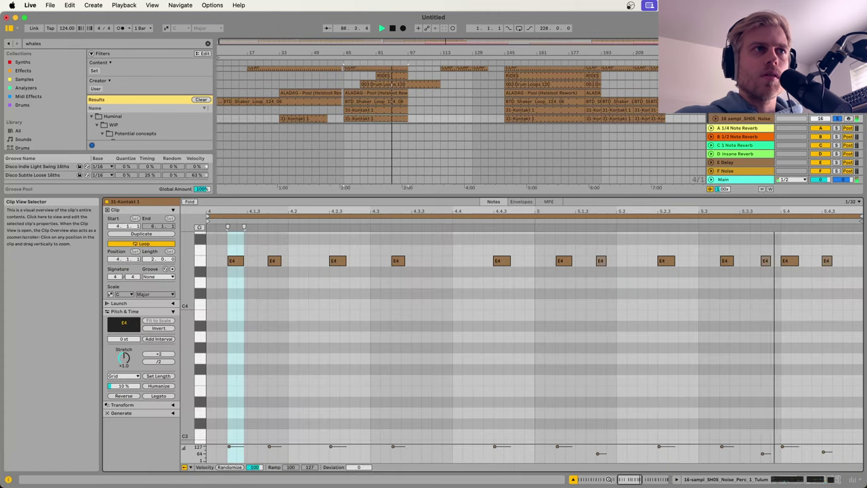
left_click_drag(556, 208, 556, 180)
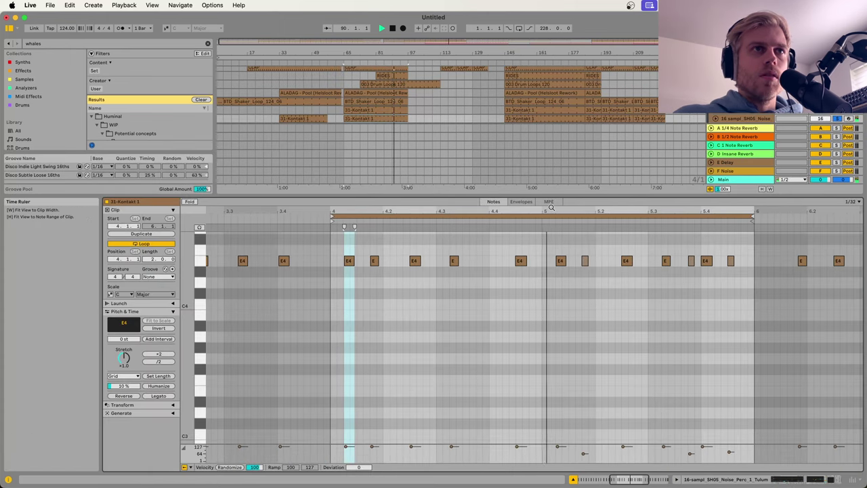
left_click(742, 480)
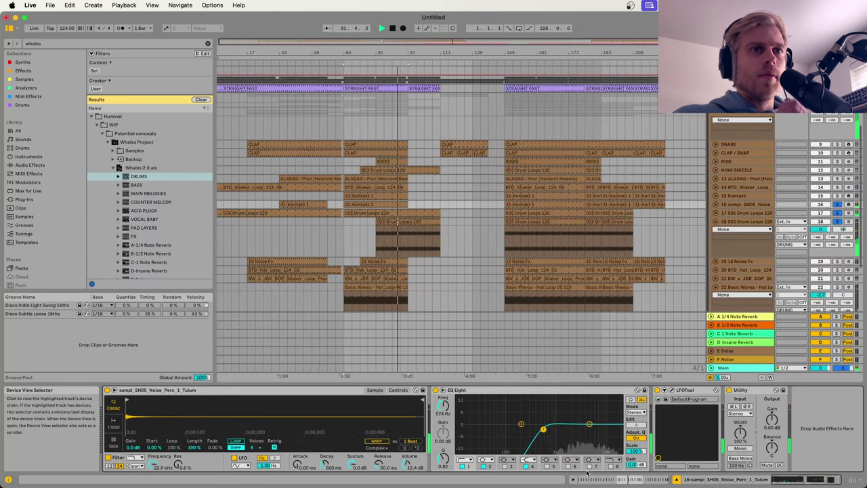
left_click(604, 481)
left_click(785, 480)
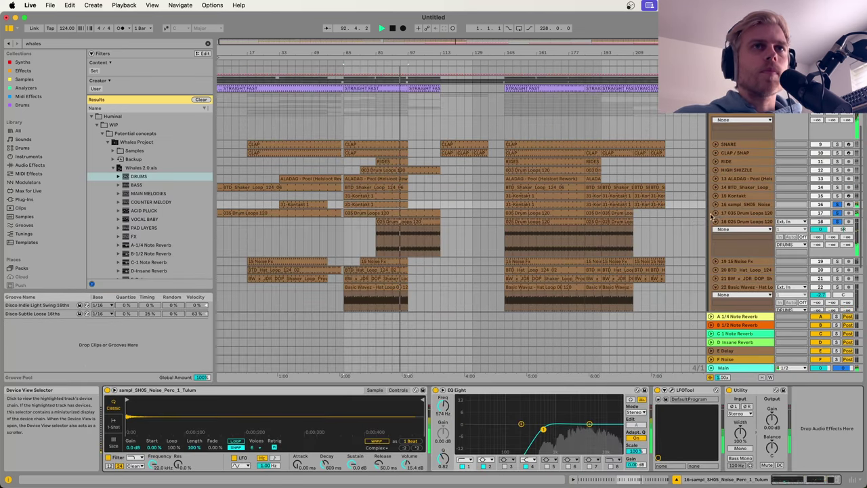
Step: Solo and unfold the 15 Kontakt track to inspect its clips and device chain
left_click(838, 196, "super")
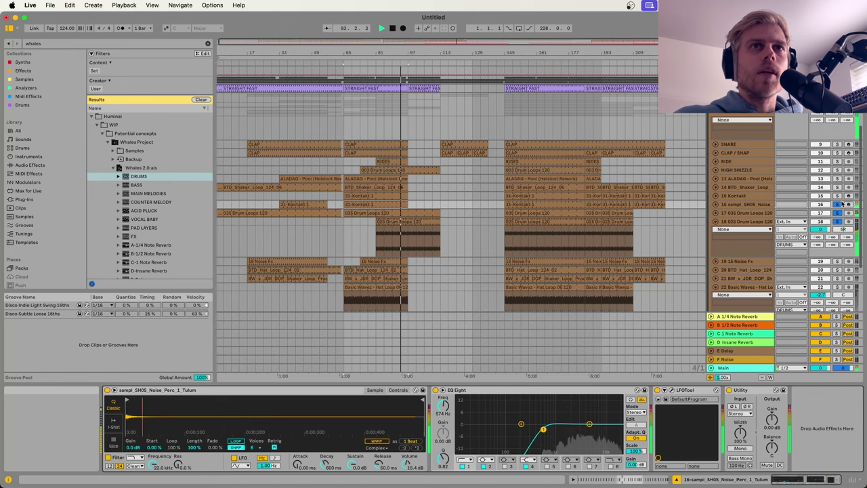
left_click(716, 195)
left_click(731, 197)
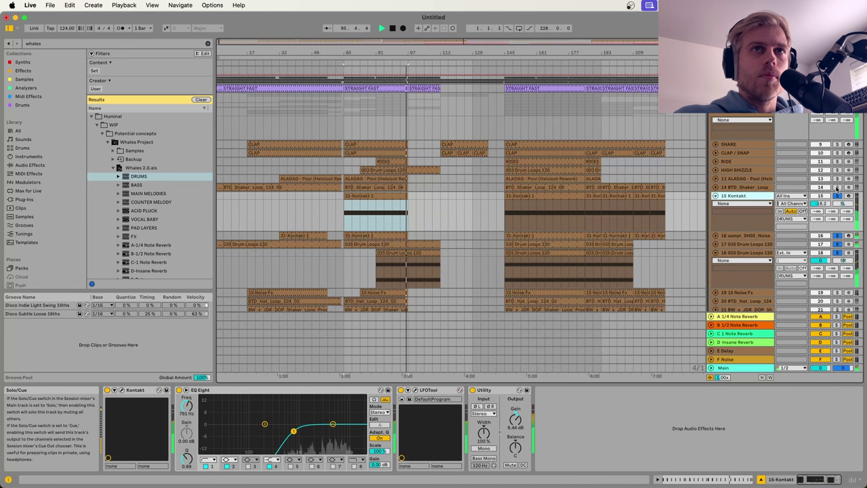
Step: Audition the 14 BTD Shaker Loop and 13 ALADAG tracks one at a time alongside the soloed tracks 15 to 18
left_click(838, 188)
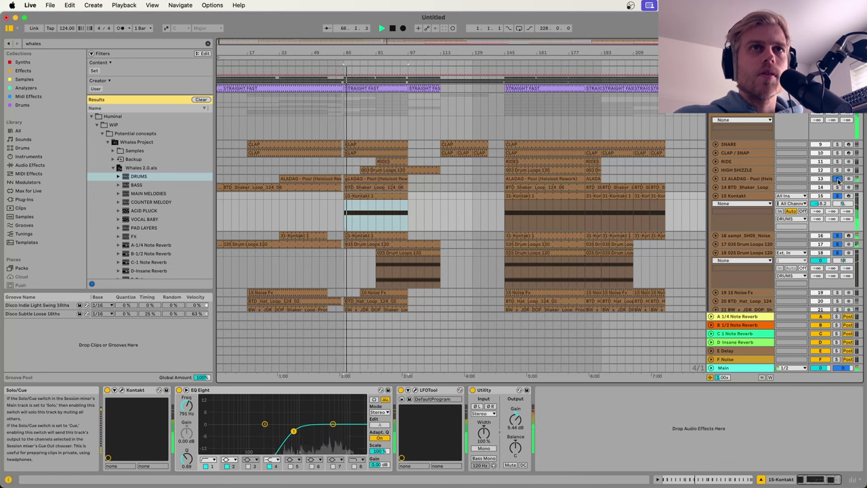
left_click(838, 179)
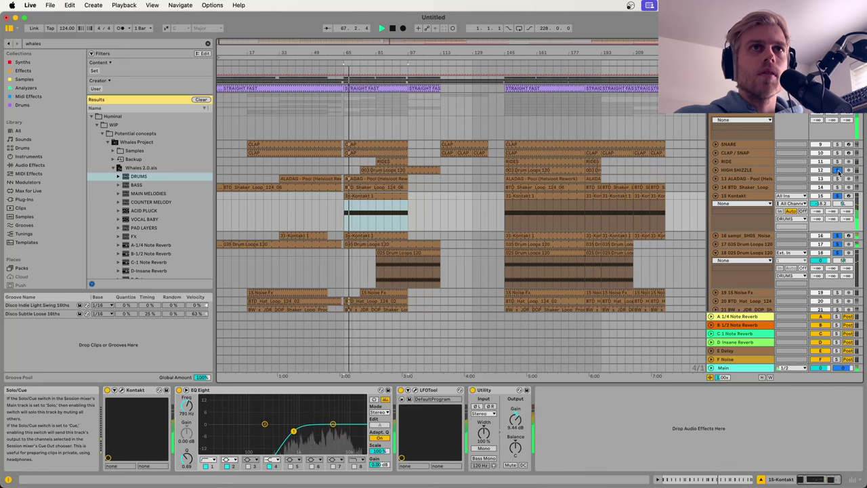
Step: Audition the 13 ALADAG track alongside soloed tracks 12 and 15 to 18, and show its device chain
left_click(838, 178)
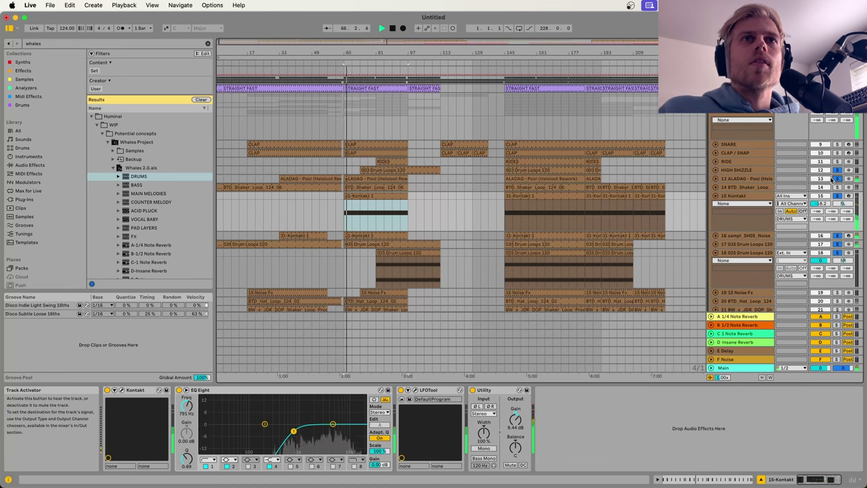
left_click(838, 179)
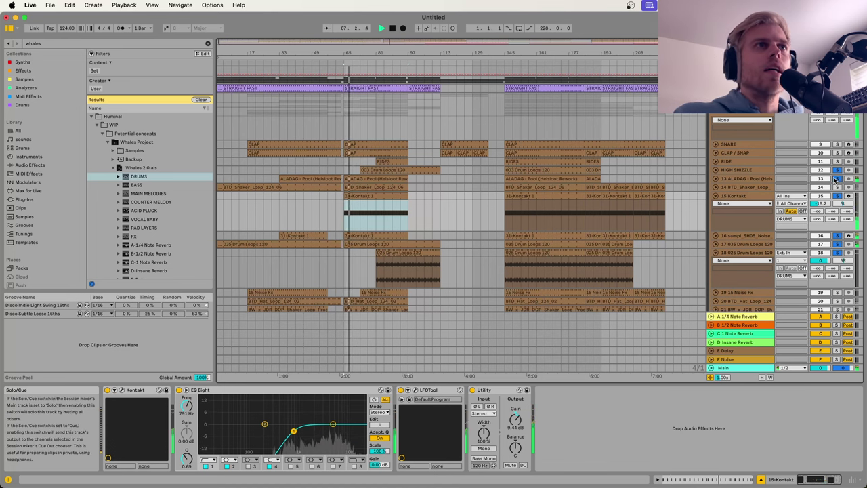
left_click(778, 179)
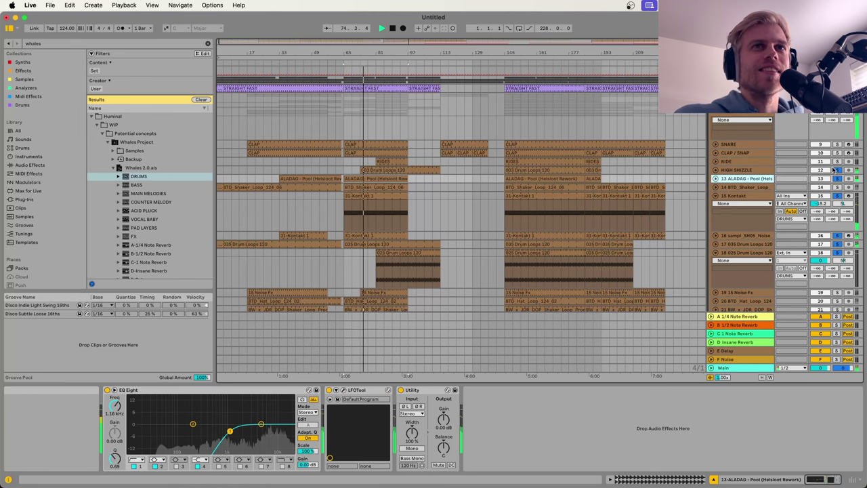
key("space")
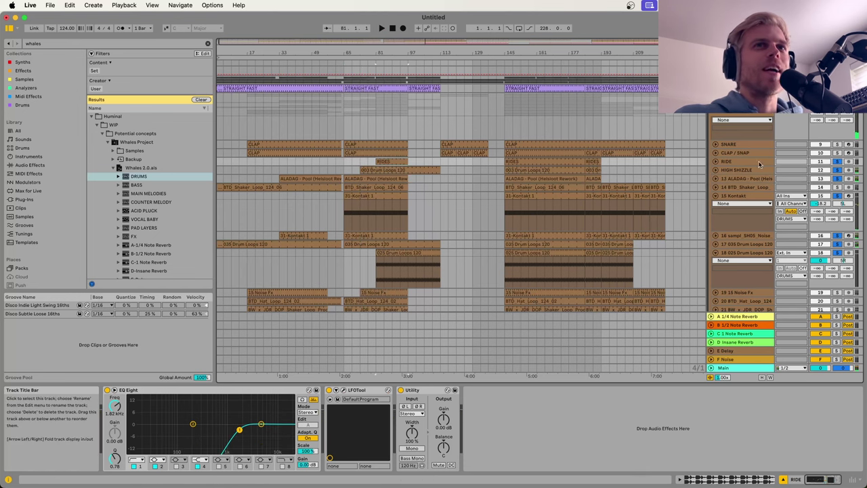
Step: Play the soloed layers with the RIDE track added from bar 81, and unfold RIDE to inspect its clips
left_click(837, 178)
key("space")
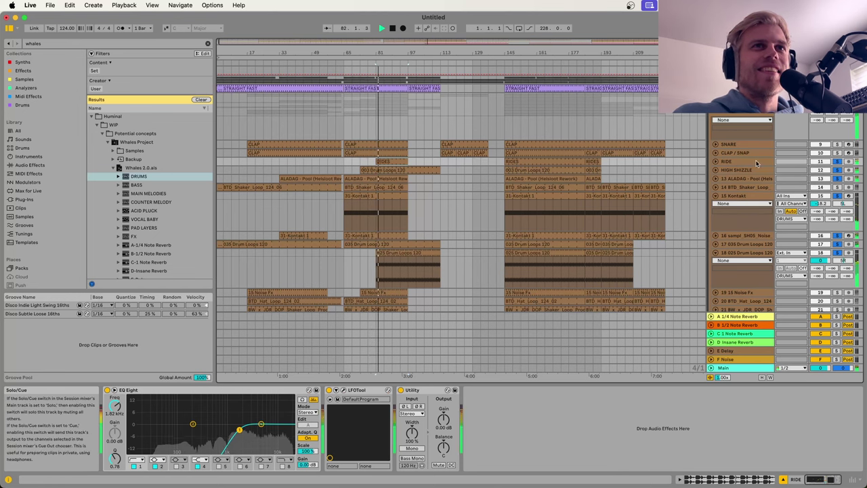
left_click(716, 161)
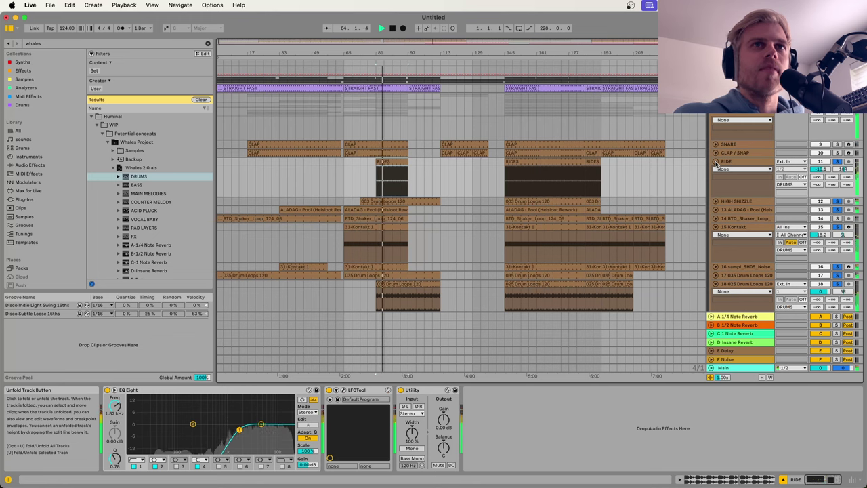
left_click(715, 162)
left_click(715, 161)
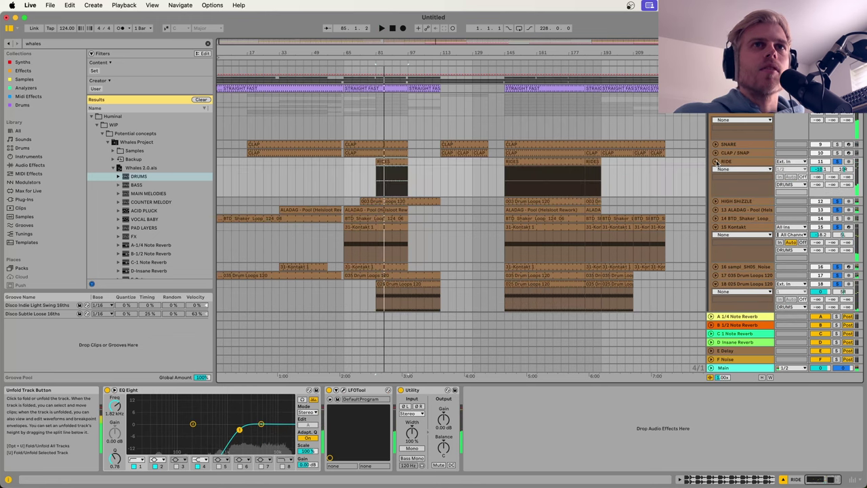
Step: Solo the RIDE track on its own and audition it from bar 81
left_click(837, 162)
key("space")
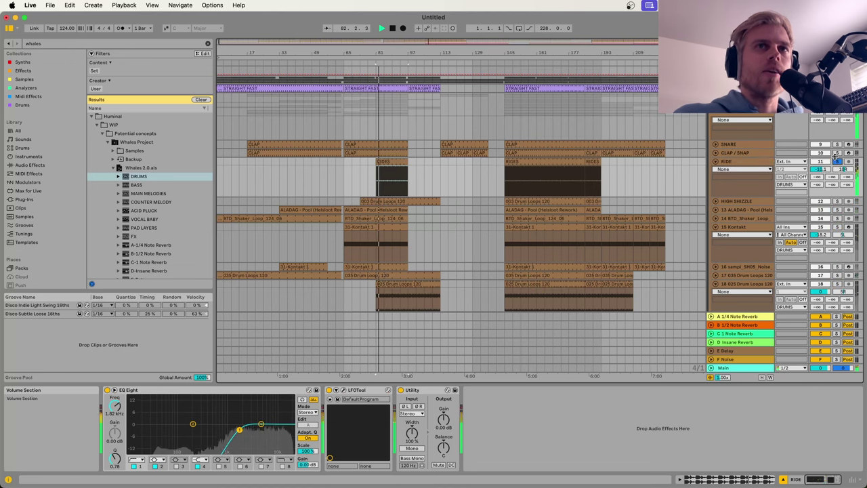
key("space")
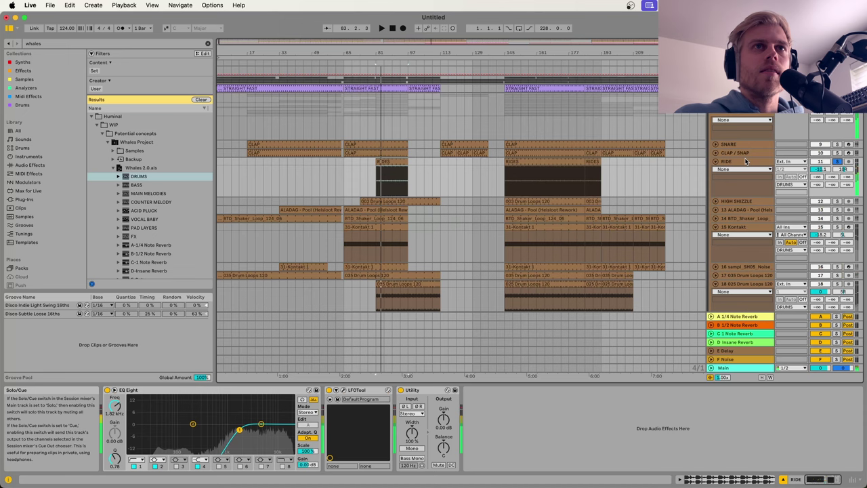
Step: Fold the RIDE, 15 Kontakt and 18 025 Drum Loops tracks
left_click(717, 162)
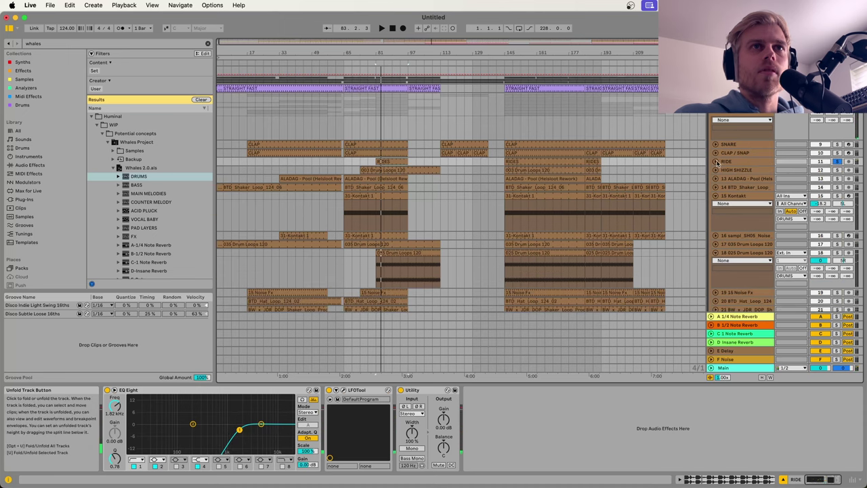
left_click(715, 196)
left_click(716, 221)
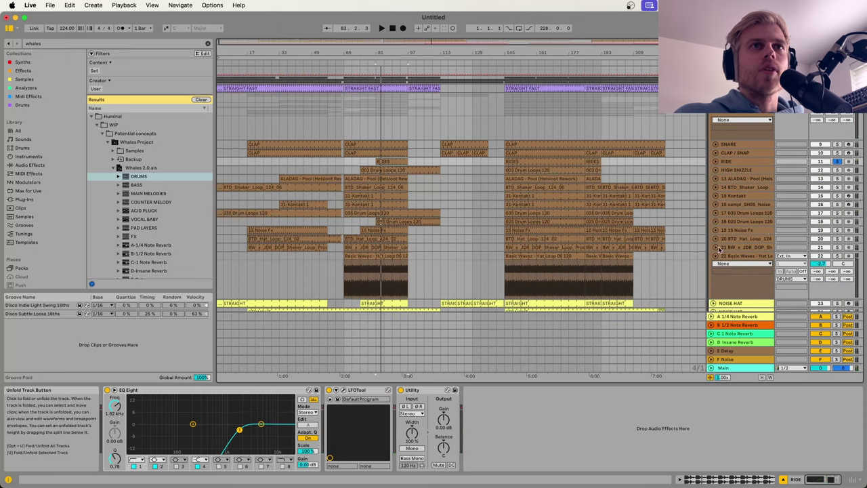
Step: Play all drum layers from bar 81 without solo, show the DRUMS group's device chain, and fold track 22 Basic Waves
left_click(742, 155)
key("space")
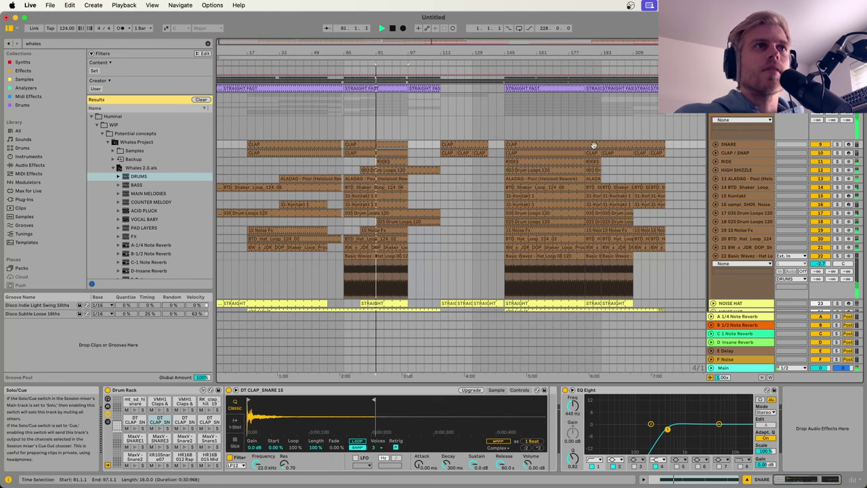
left_click(740, 97)
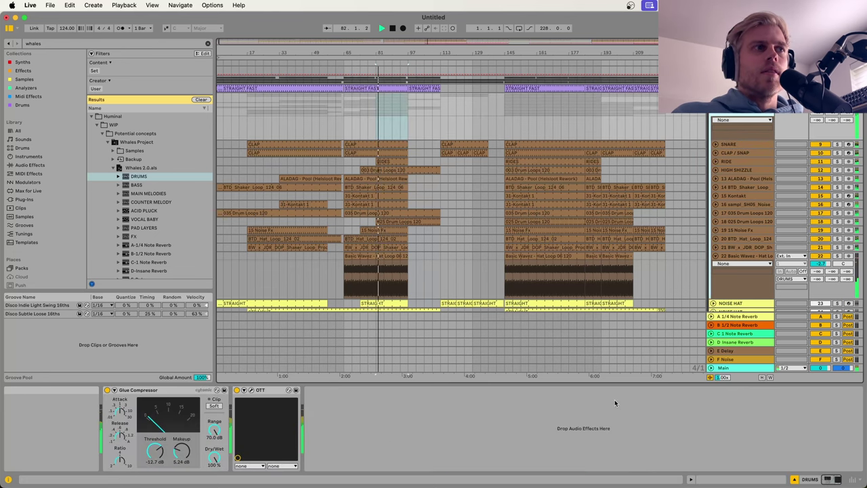
left_click(715, 258)
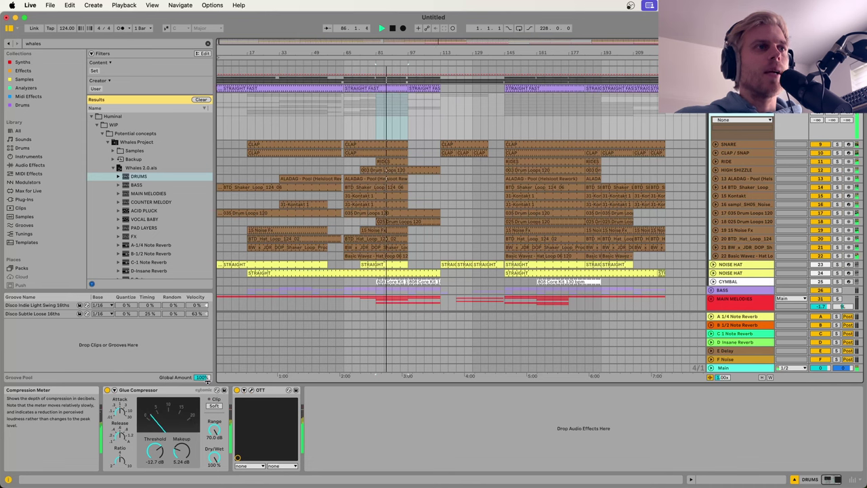
Step: Open the DRUMS group's OTT plug-in, move its window clear of the device chain, and inspect it during playback
left_click(251, 390)
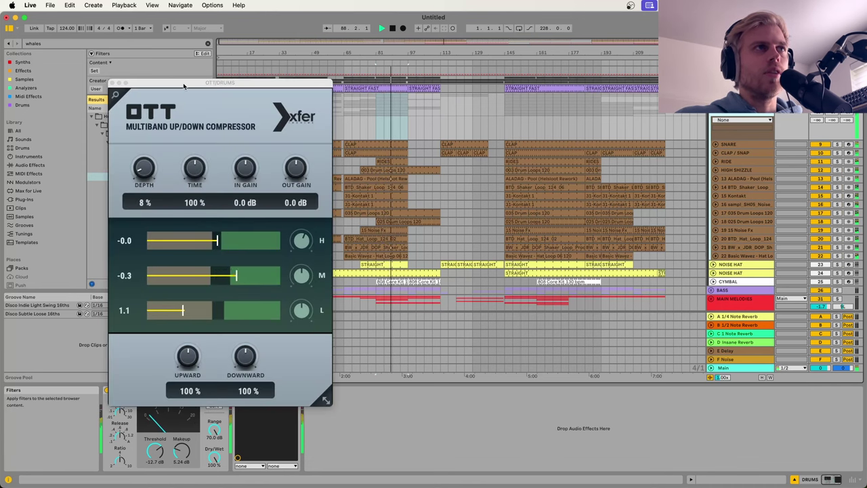
left_click_drag(183, 85, 387, 90)
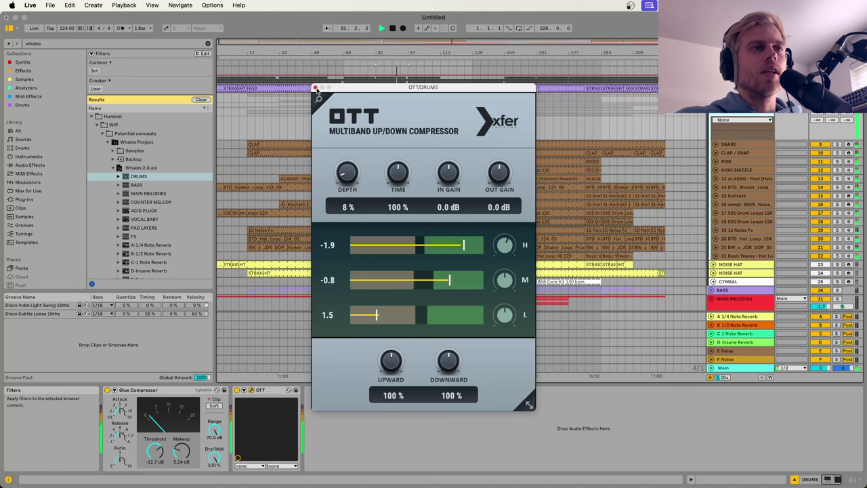
key("space")
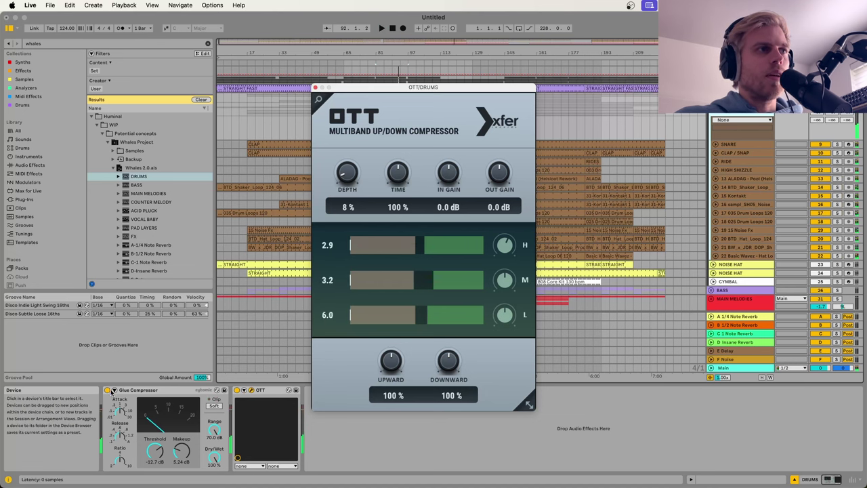
Step: Compare the DRUMS group from bar 81 with Glue Compressor and OTT bypassed and re-enabled, and close the OTT window
left_click(108, 390)
key("space")
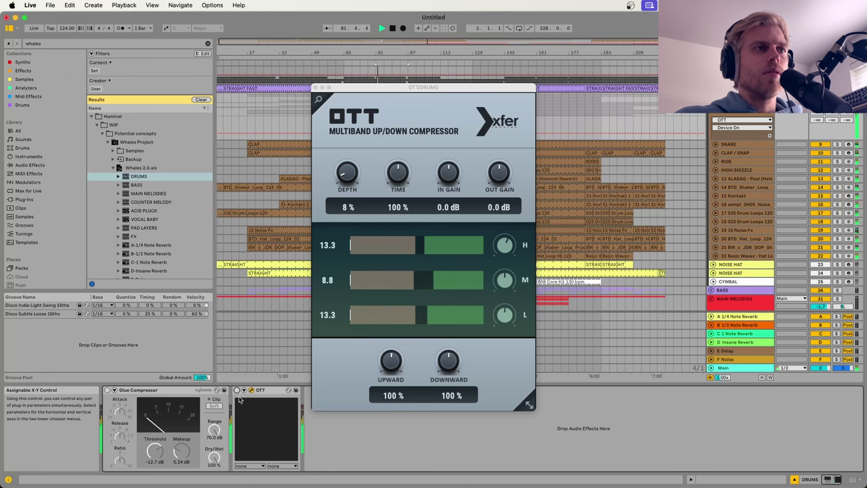
left_click(107, 391)
left_click(236, 391)
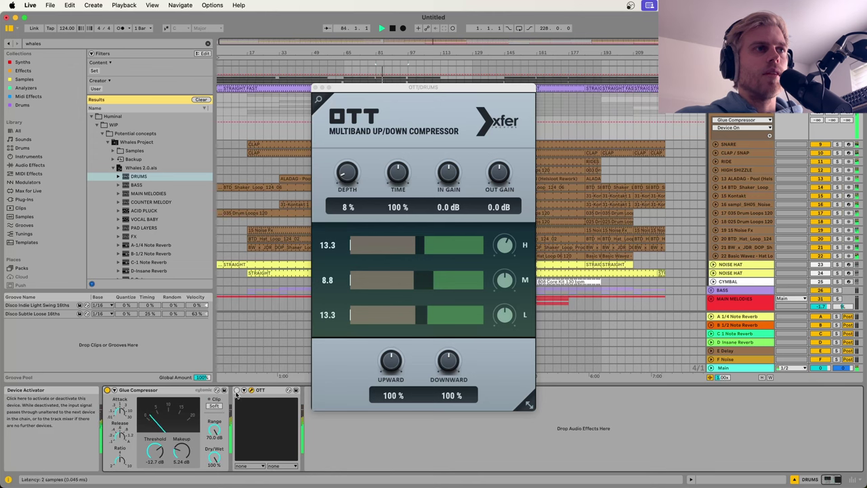
left_click(237, 391)
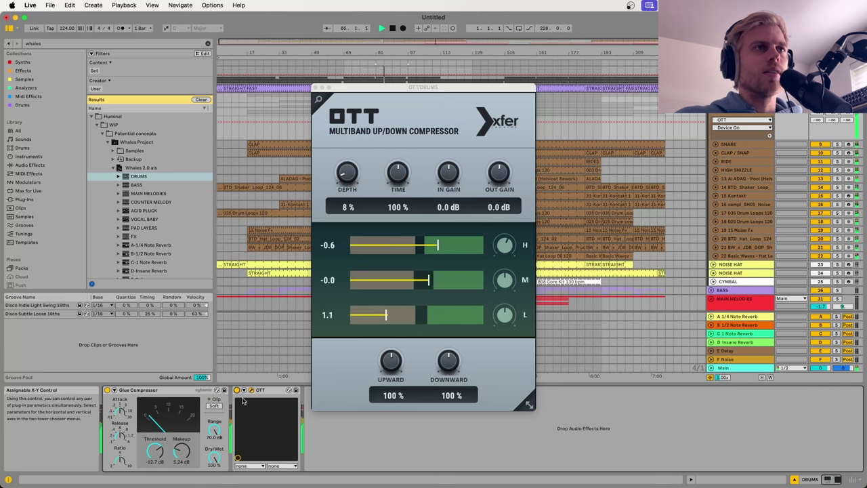
key("space")
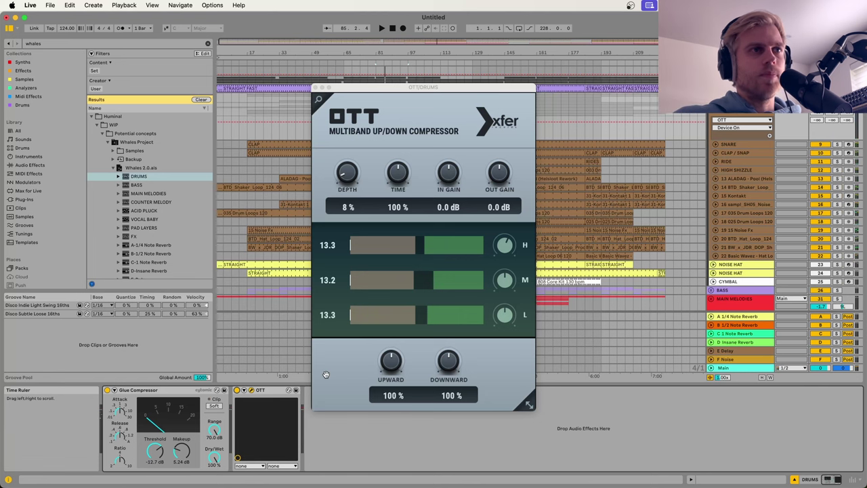
left_click(315, 88)
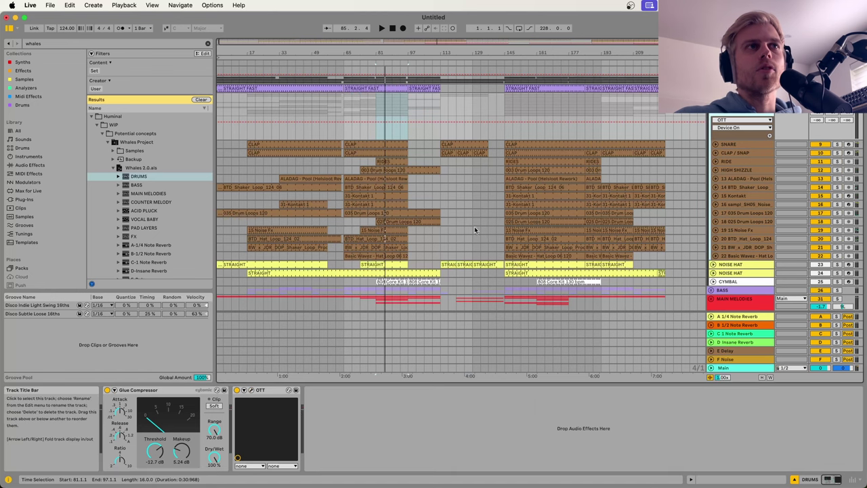
Step: Inspect the Main track's device chain, return to the DRUMS group's chain, and briefly play the arrangement around bar 86
key("space")
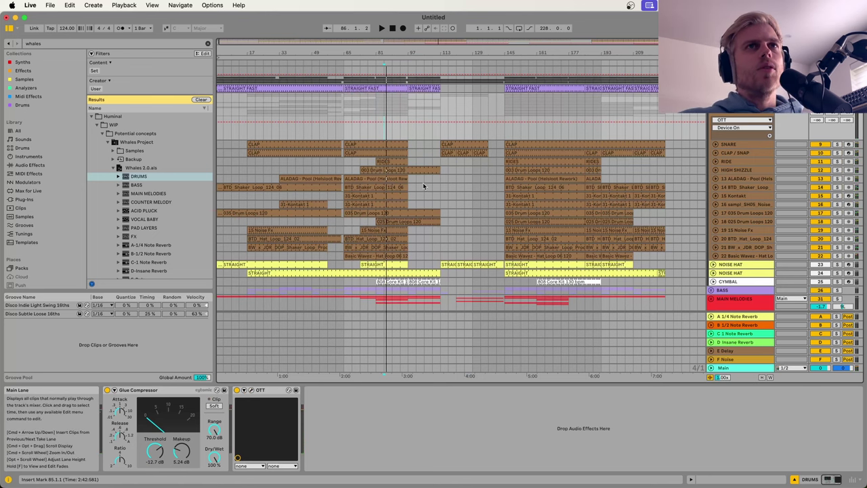
scroll(425, 185, "up", 2)
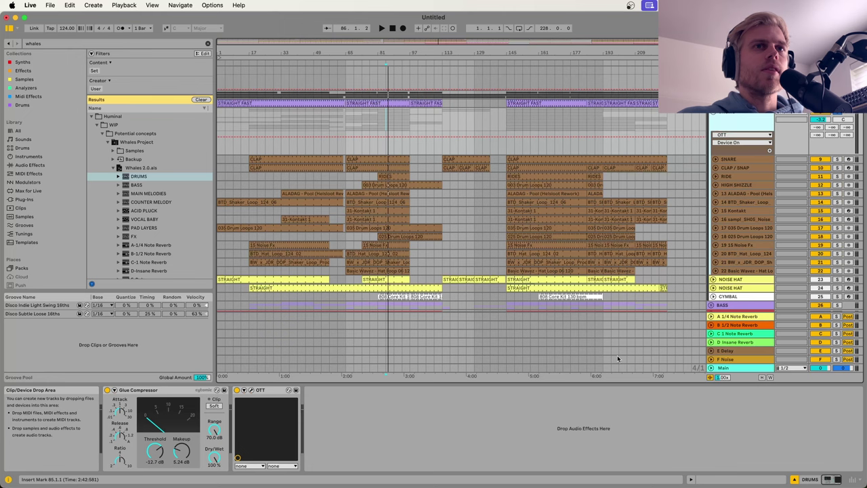
left_click(753, 377)
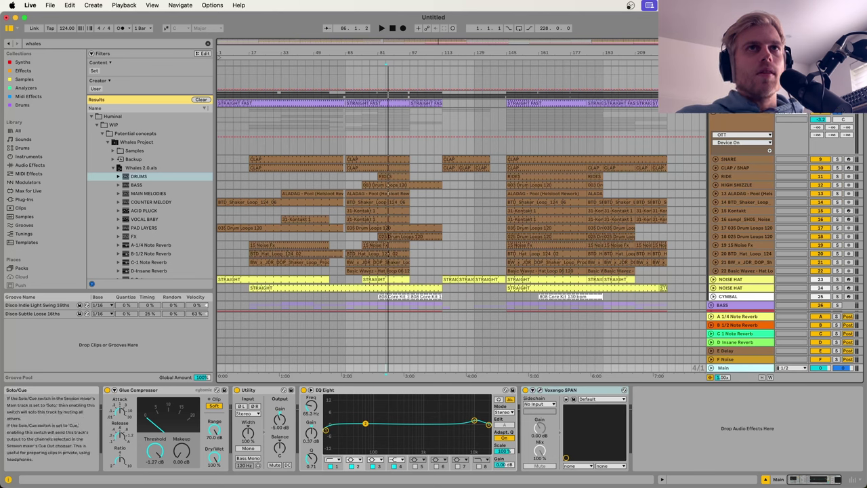
left_click(747, 121)
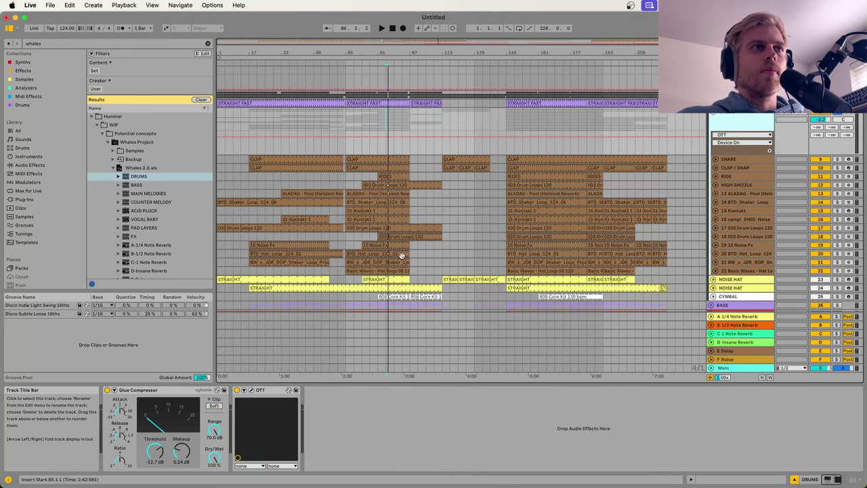
key("space")
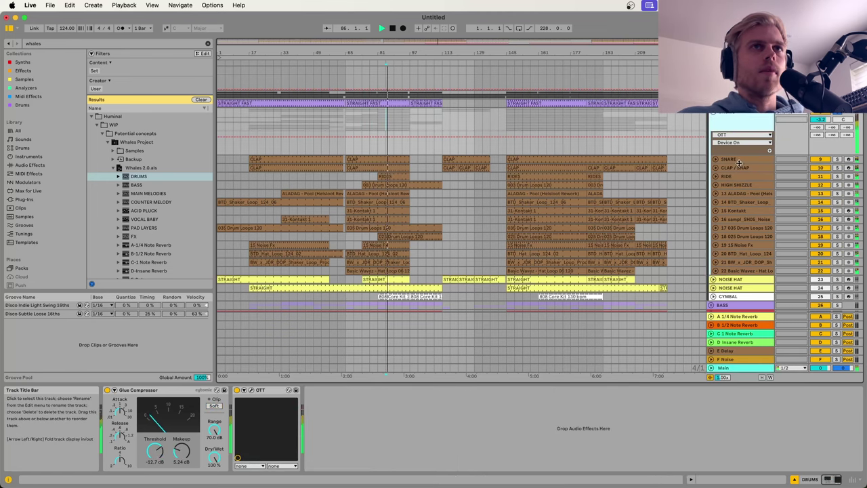
key("space")
Step: Fold the DRUMS group, solo NOISE HAT track 23, and unfold both NOISE HAT tracks
left_click(712, 117)
left_click(742, 117)
left_click(725, 241)
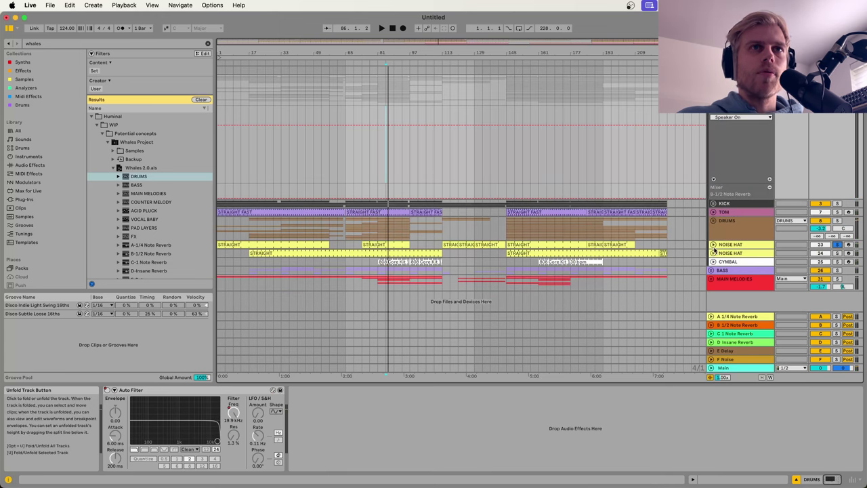
left_click(729, 246)
scroll(729, 246, "down", 3)
left_click(713, 253)
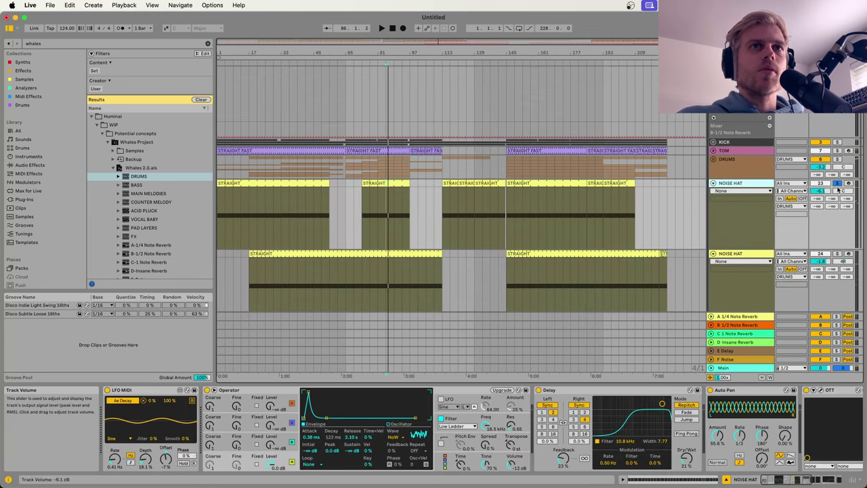
Step: Audition NOISE HAT track 23 from the start of its first clip and from bar 17, inspecting its device chain
key("space")
left_click(251, 187)
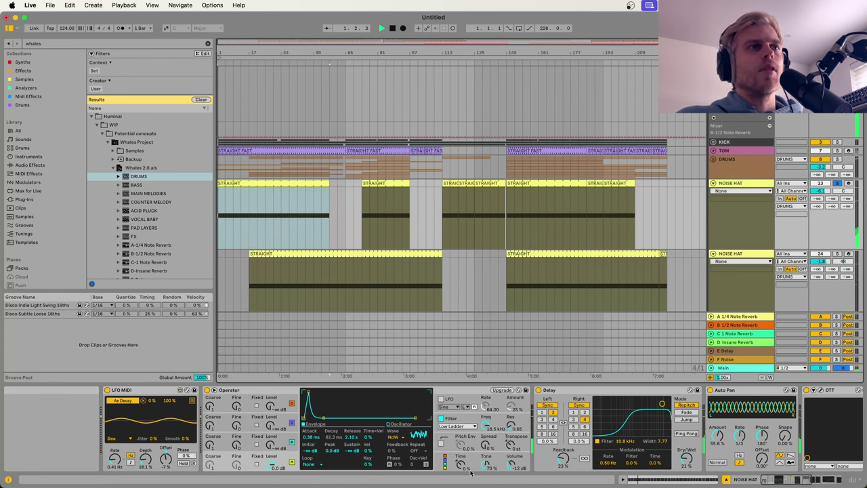
left_click(249, 216)
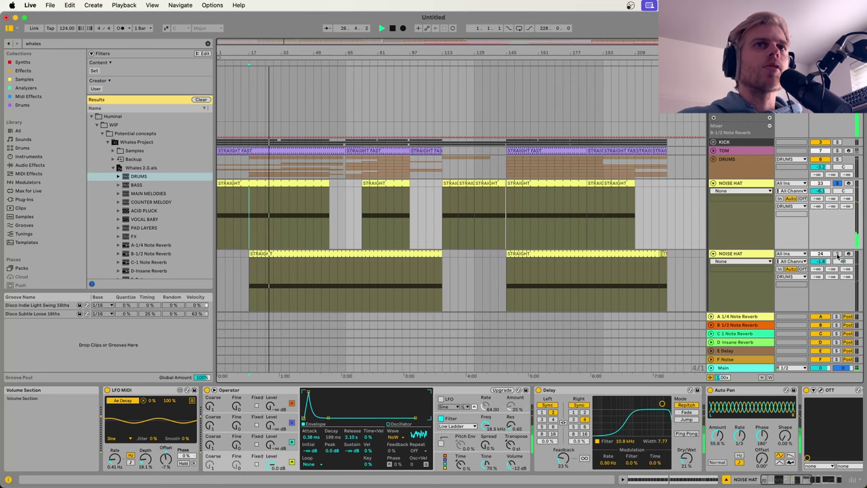
Step: Solo NOISE HAT track 24 and select its first STRAIGHT clip to inspect the Operator settings
scroll(685, 242, "down", 5)
key("space")
left_click(300, 152)
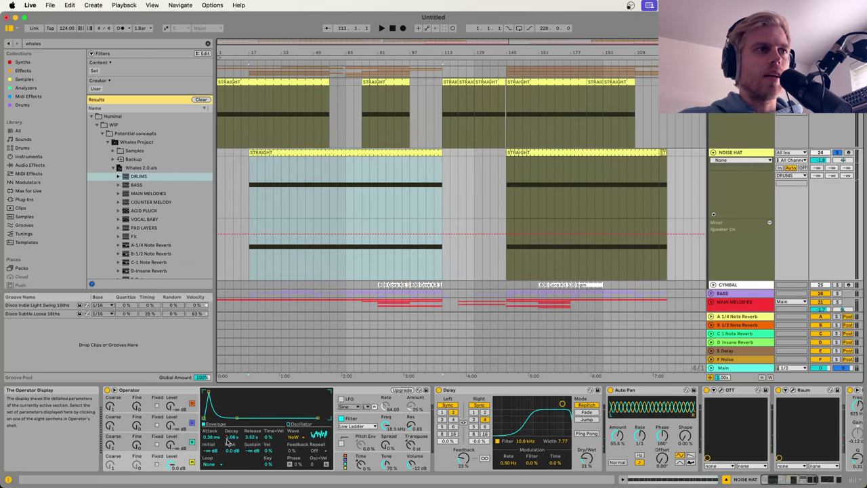
Step: Show the Operator Ae Decay automation on NOISE HAT track 24 and play it from bar 29 in close-up
key("a")
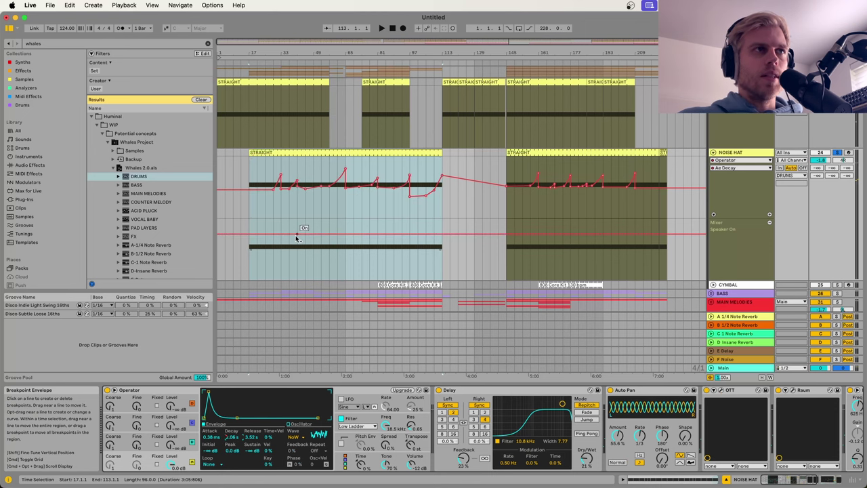
left_click(274, 181)
key("space")
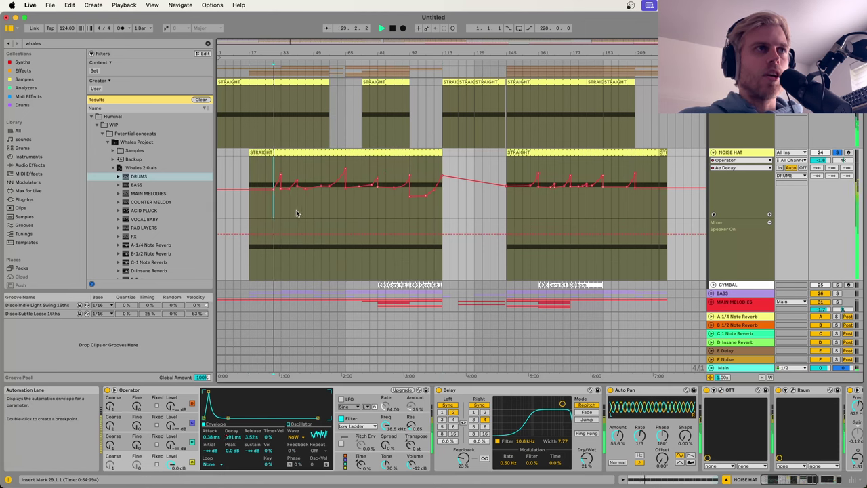
left_click_drag(280, 41, 284, 75)
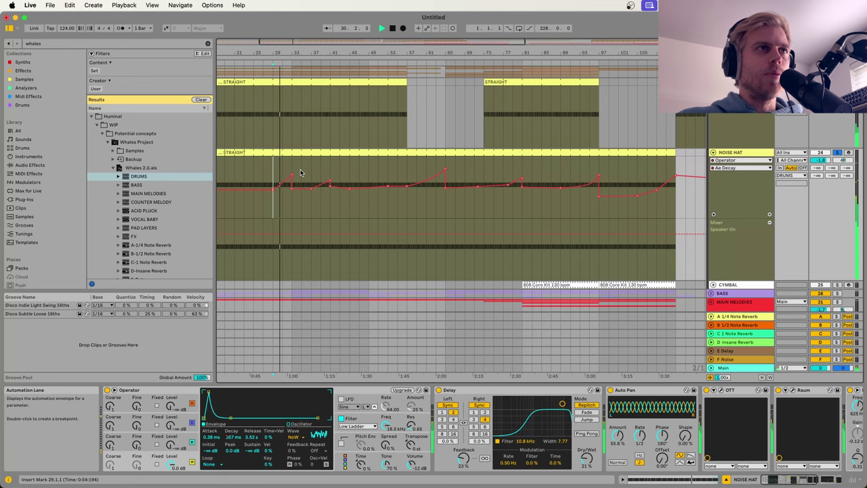
Step: Examine the Ae Decay automation peak at bar 33 on NOISE HAT track 24 and its course across the whole arrangement
left_click_drag(291, 175, 291, 170)
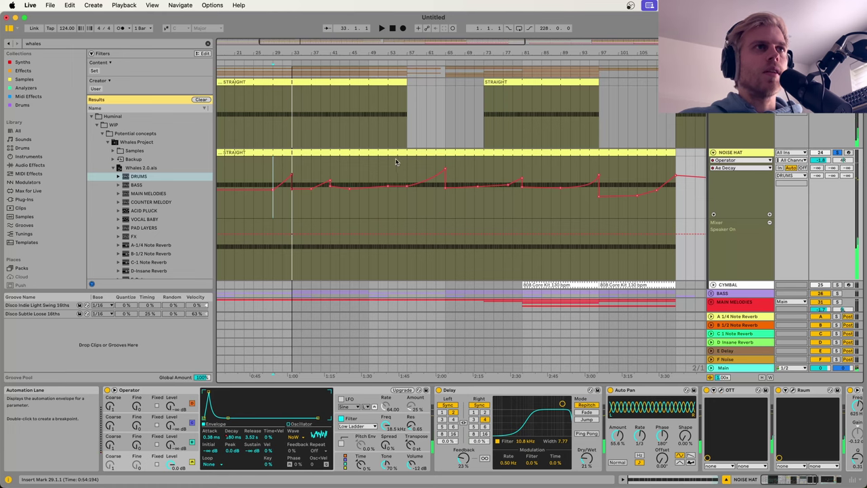
scroll(389, 169, "up", 3)
left_click_drag(471, 53, 407, 20)
Step: Place the insert marker at bar 37 on NOISE HAT track 23, inspect its device chain and open its Raum reverb
left_click(288, 169)
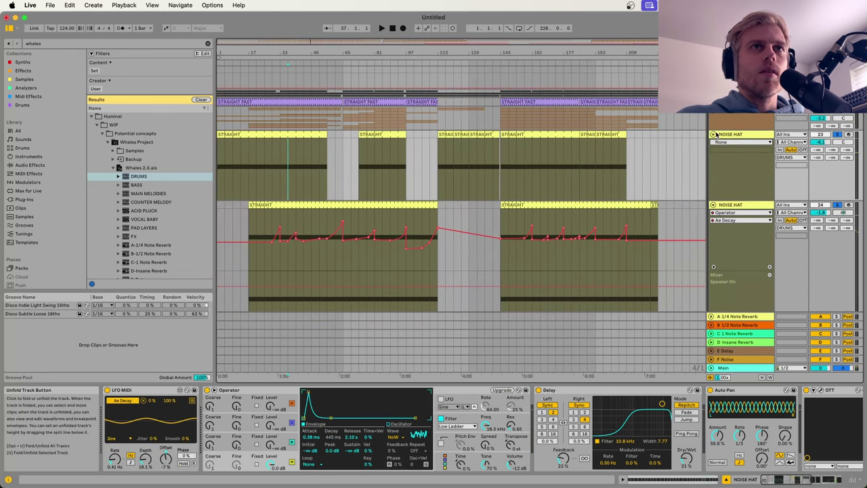
scroll(534, 418, "right", 5)
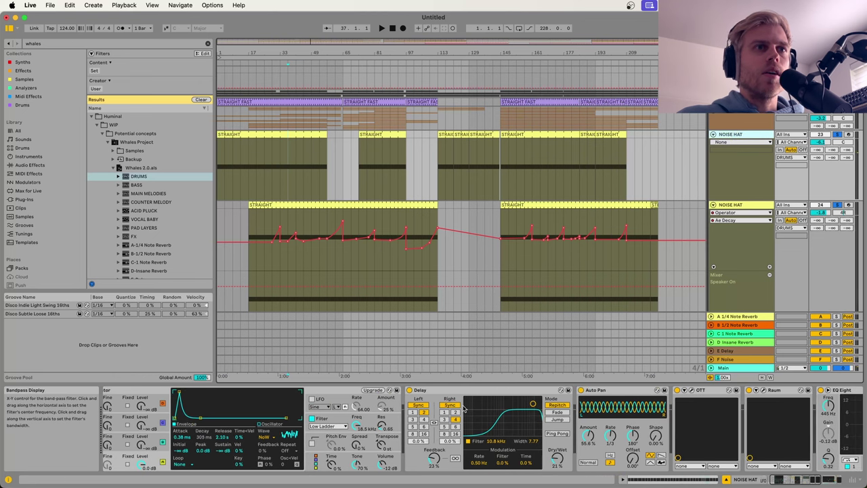
scroll(472, 407, "right", 3)
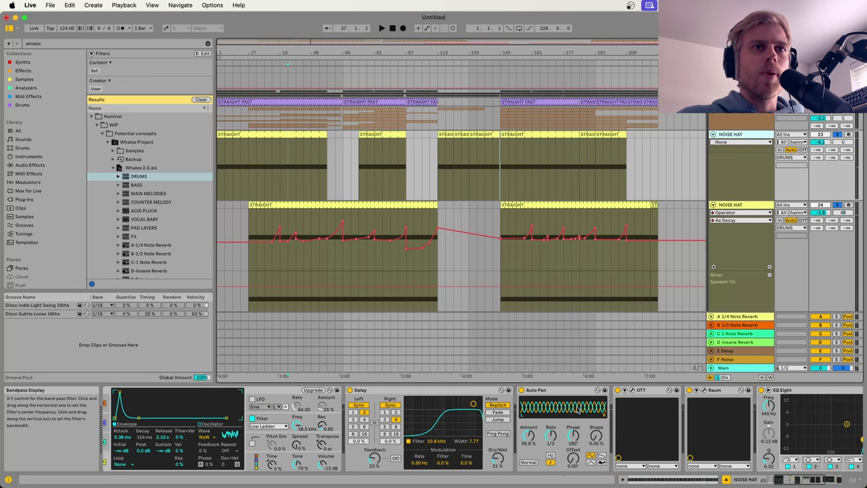
scroll(635, 394, "right", 3)
left_click(642, 392)
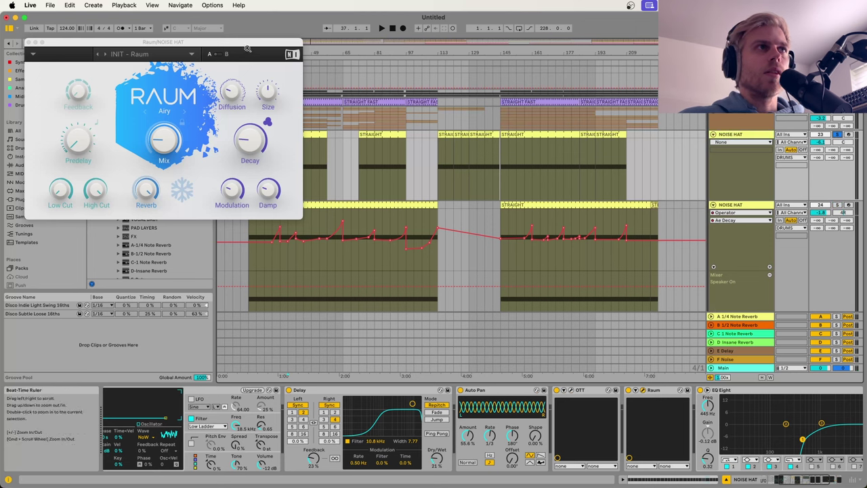
left_click_drag(218, 45, 627, 66)
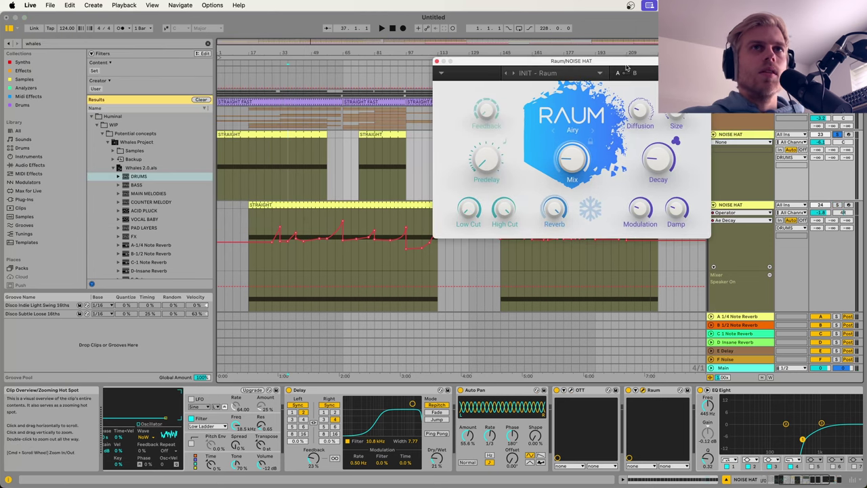
Step: Play NOISE HAT track 23 from bar 33, toggle its Raum reverb for comparison, and close the Raum window
left_click(288, 155)
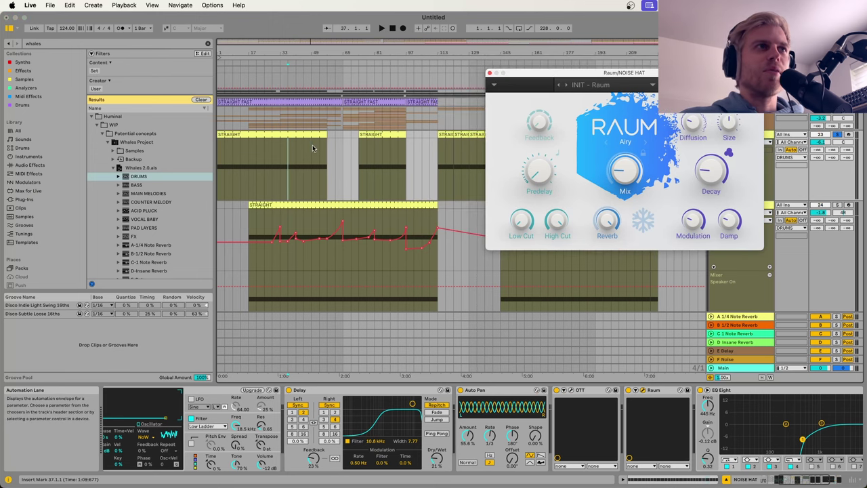
left_click(311, 145)
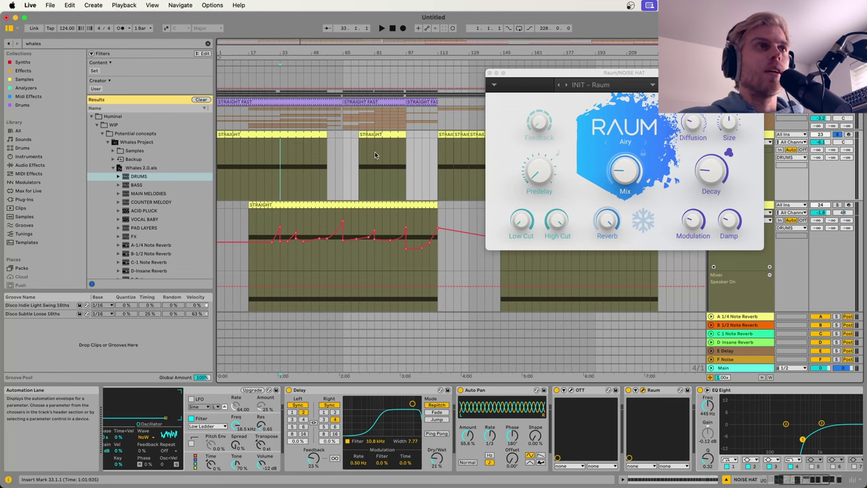
key("space")
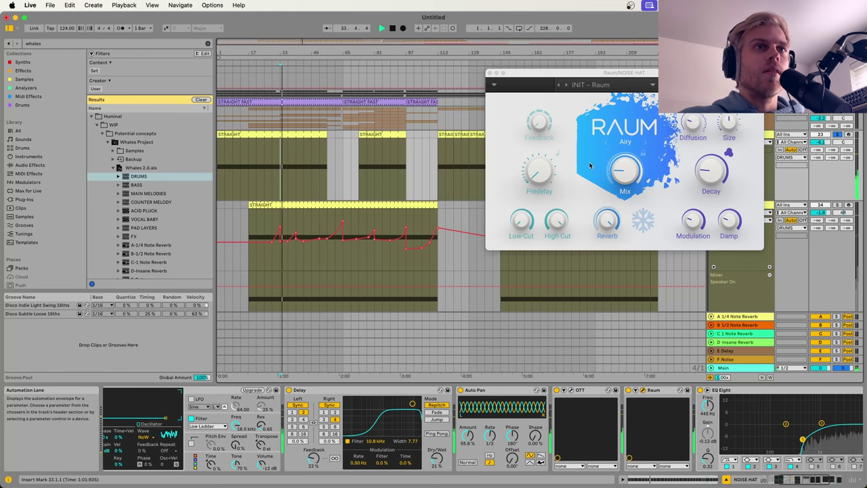
left_click(628, 390)
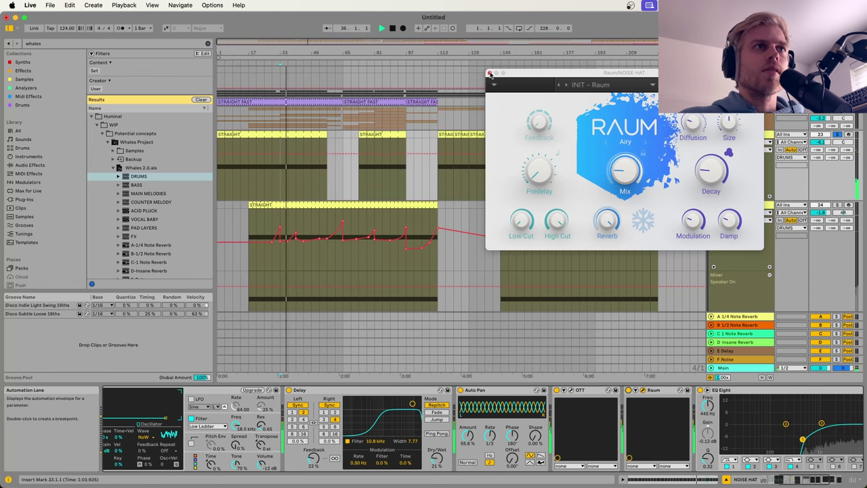
left_click(491, 73)
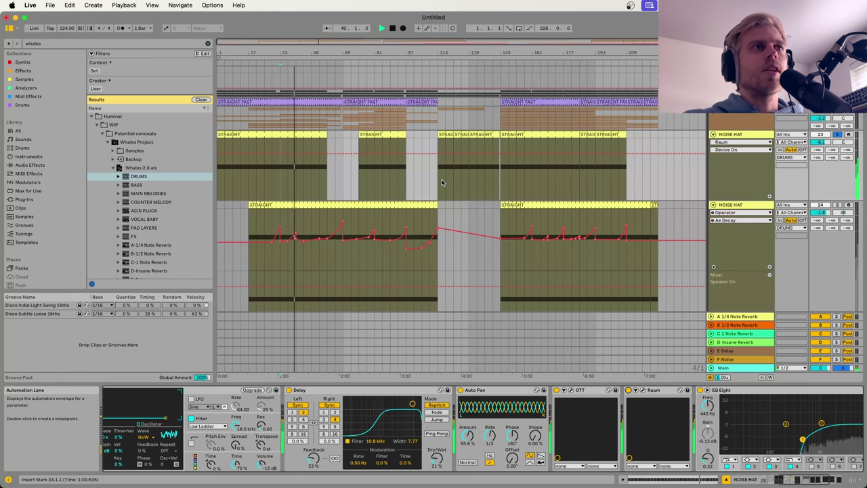
key("space")
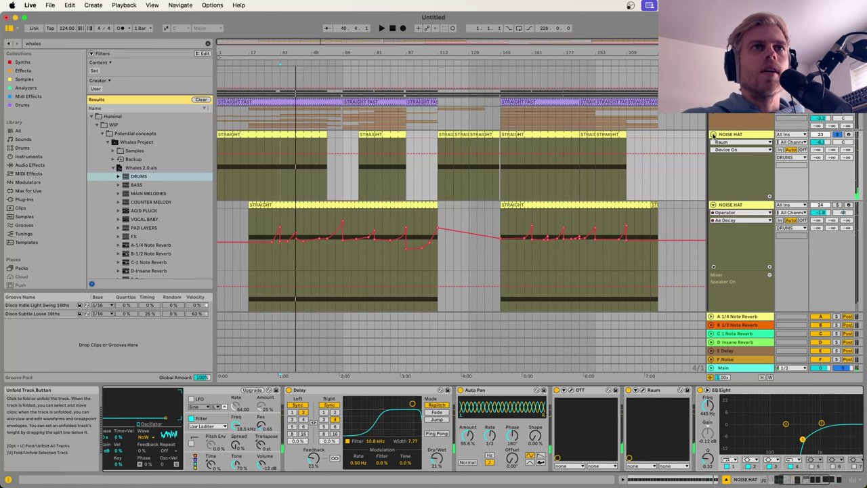
Step: Solo NOISE HAT track 24, inspect the rest of its device chain, and fold both NOISE HAT tracks
left_click(714, 134)
left_click(837, 143)
scroll(798, 410, "right", 5)
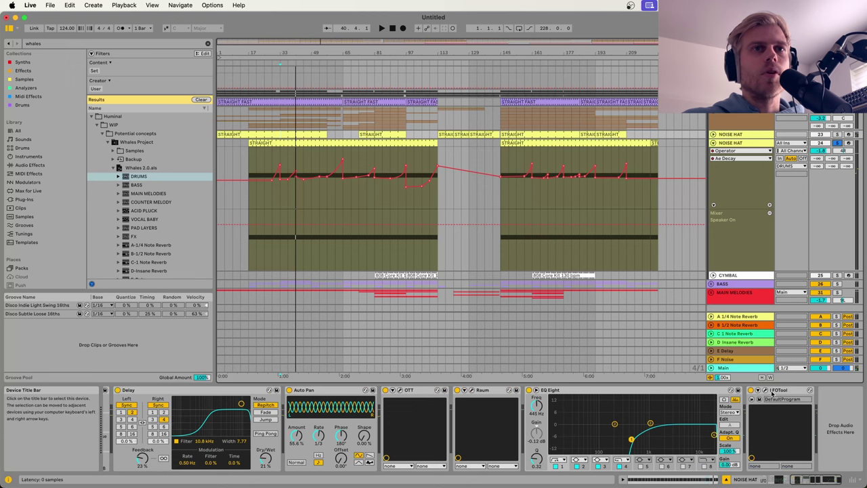
left_click(713, 143)
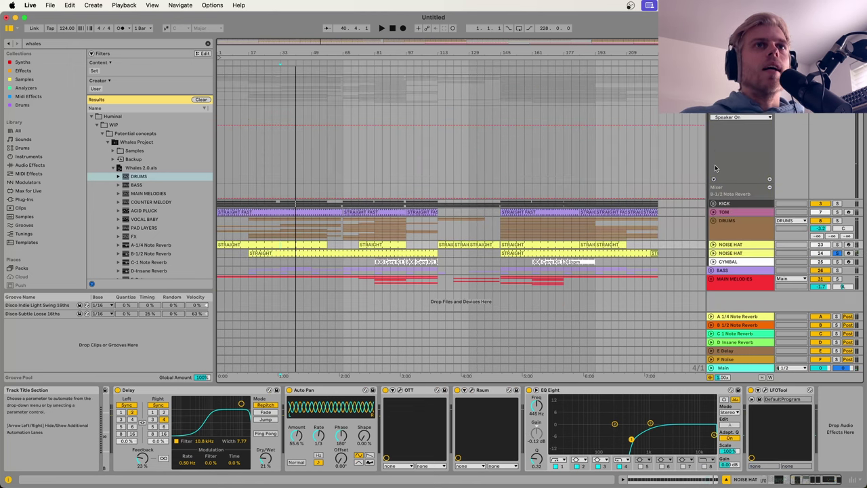
Step: Solo the CYMBAL track, play its 808 Core Kit clip from bar 81, and inspect its devices and Track Volume automation
left_click(712, 262)
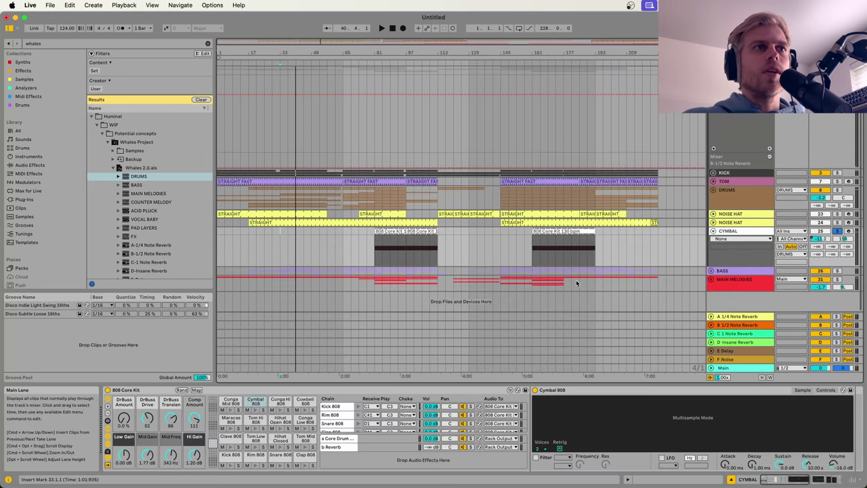
left_click(402, 239)
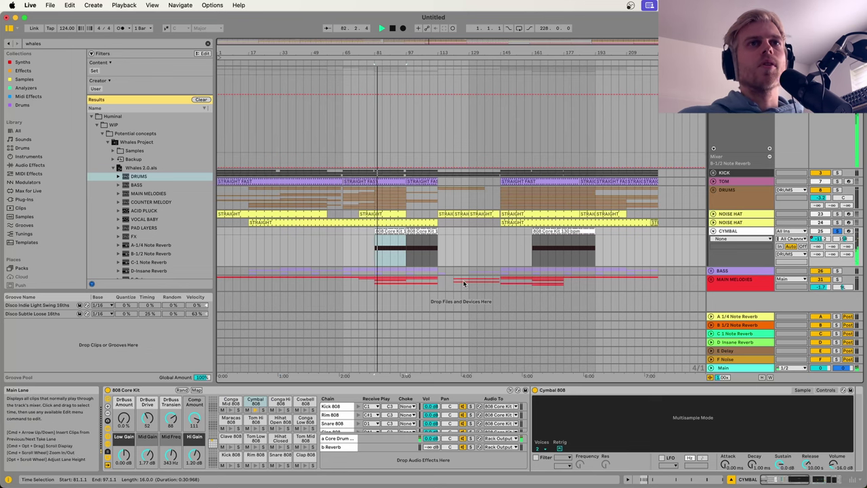
scroll(561, 413, "right", 3)
scroll(561, 413, "right", 10)
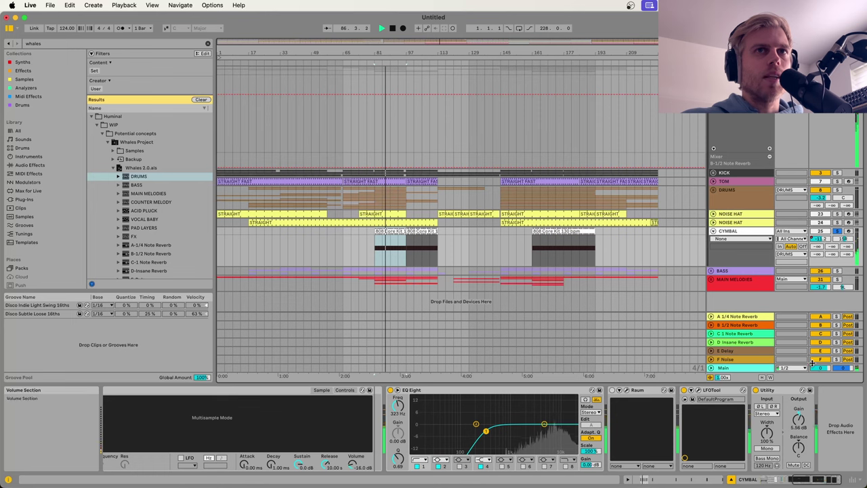
left_click(822, 242)
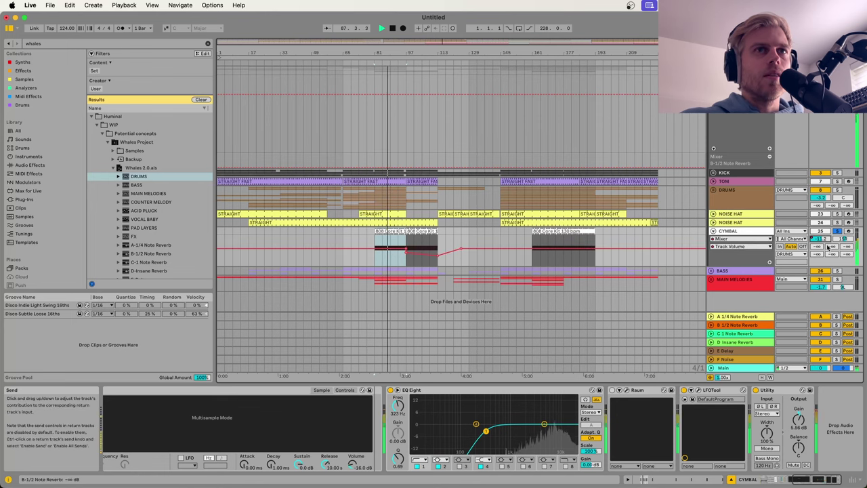
left_click(713, 232)
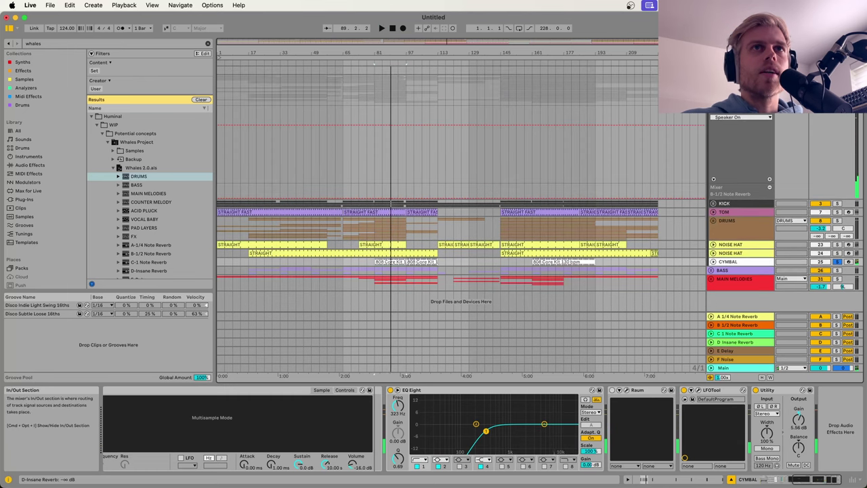
Step: Play the combined drum layers from bar 81, inspecting the DRUMS group effects, and select the BASS group
left_click(375, 260)
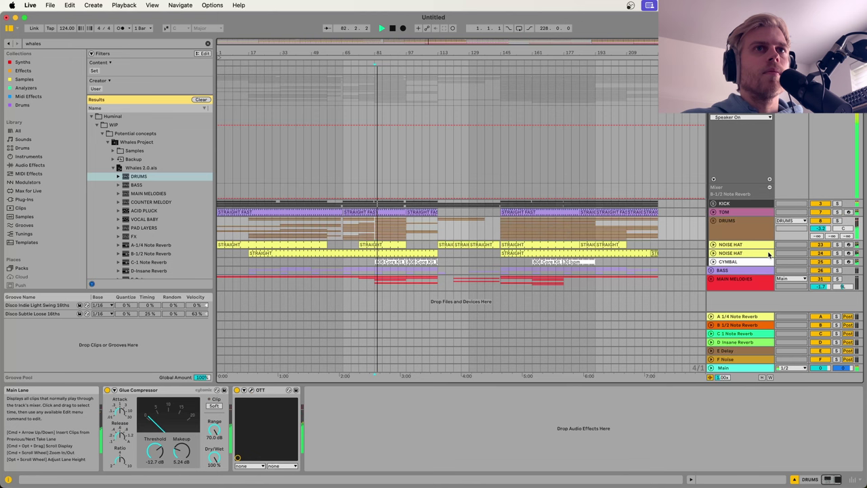
scroll(758, 179, "down", 5)
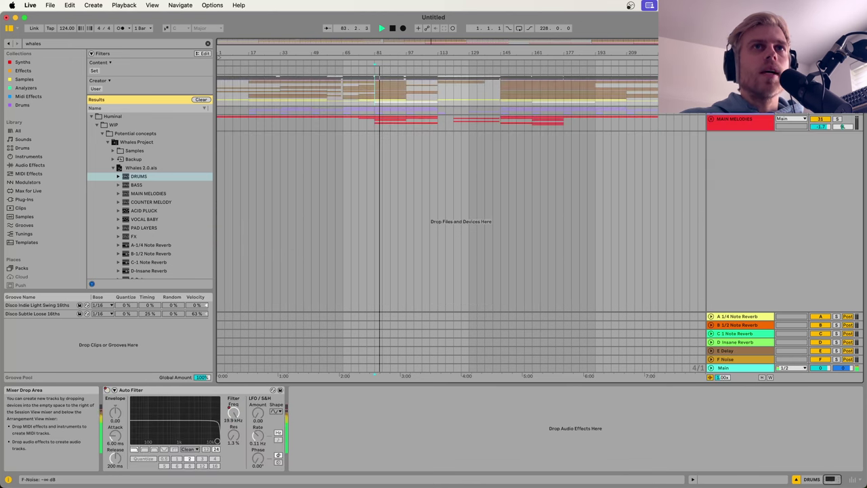
left_click(838, 119)
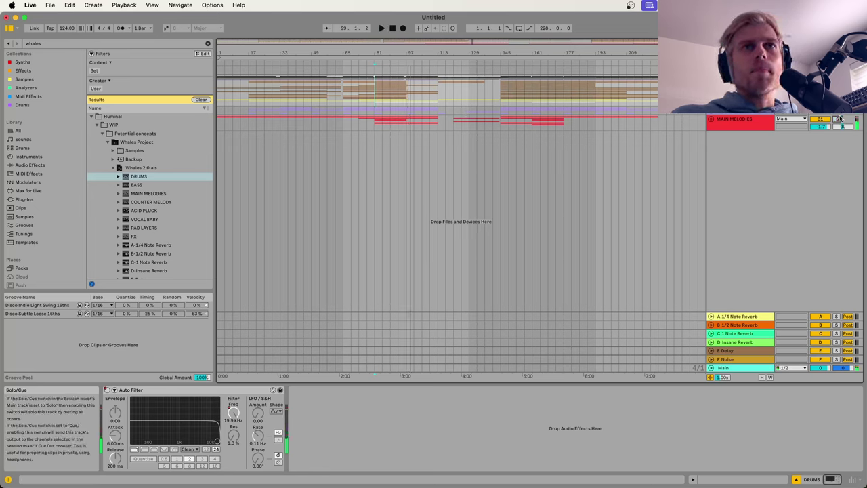
left_click(739, 119)
key("Up")
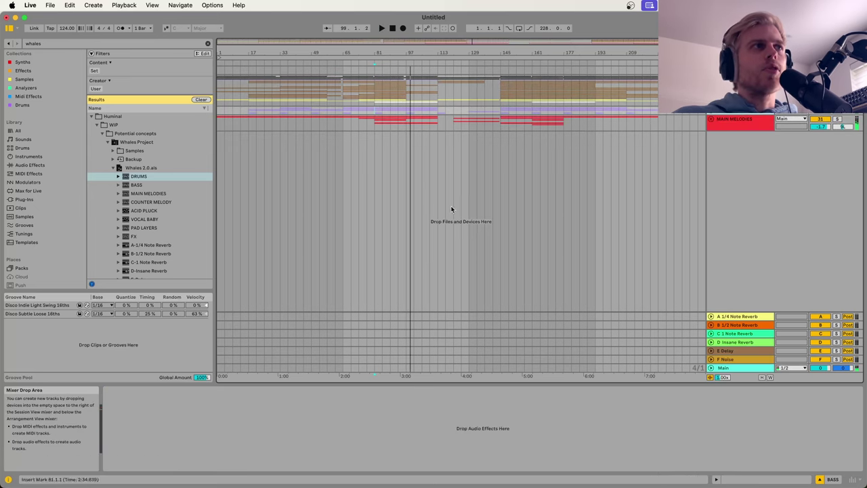
Step: Import the ACID PLUCK and VOCAL BABY tracks from Whales 2.0.als below the MAIN MELODIES group
left_click(154, 213)
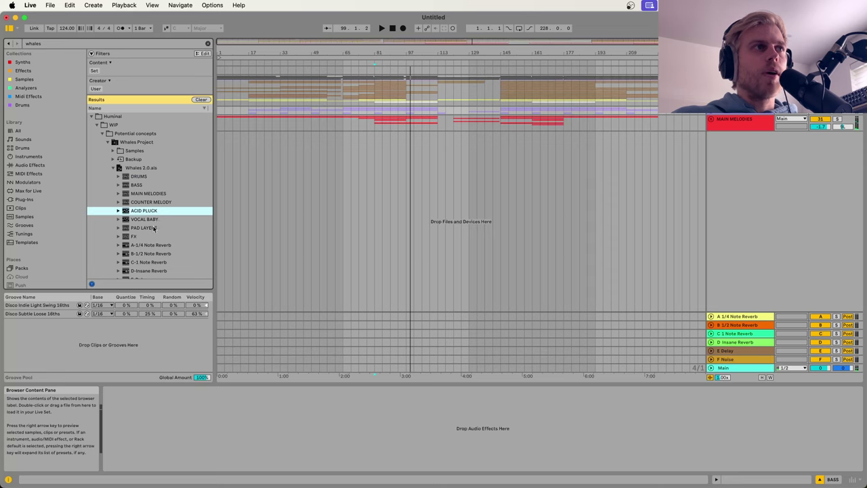
left_click(156, 228)
key("Up")
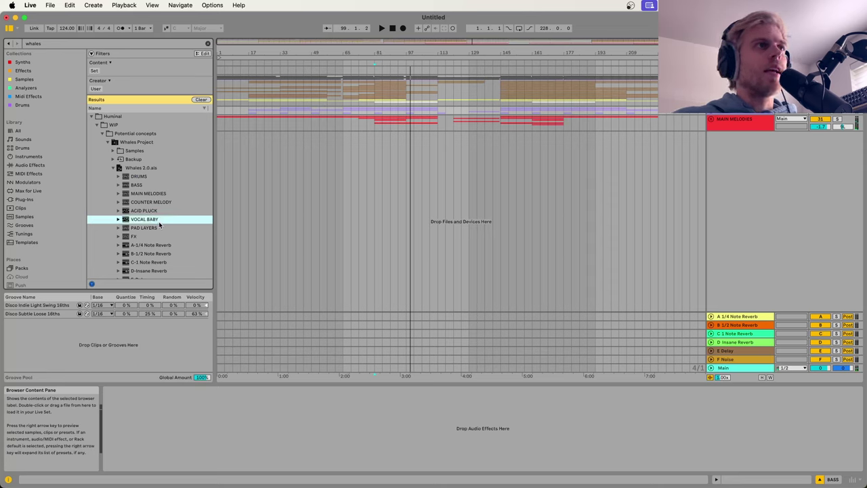
key("Up")
key("shift+Down")
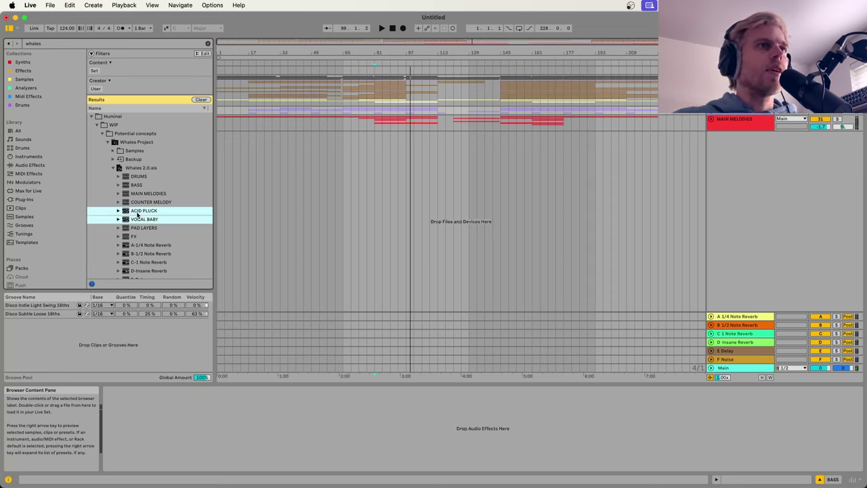
left_click_drag(137, 214, 716, 159)
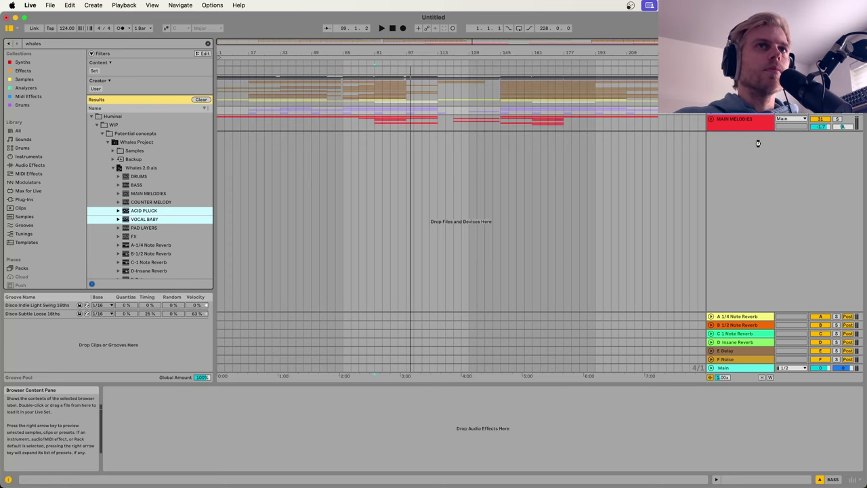
left_click_drag(759, 144, 759, 145)
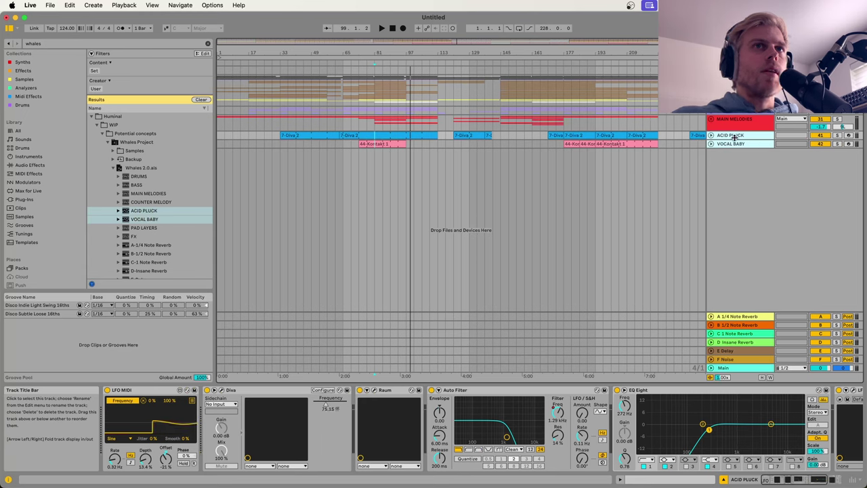
Step: Delete the imported ACID PLUCK and VOCAL BABY tracks
left_click(738, 135)
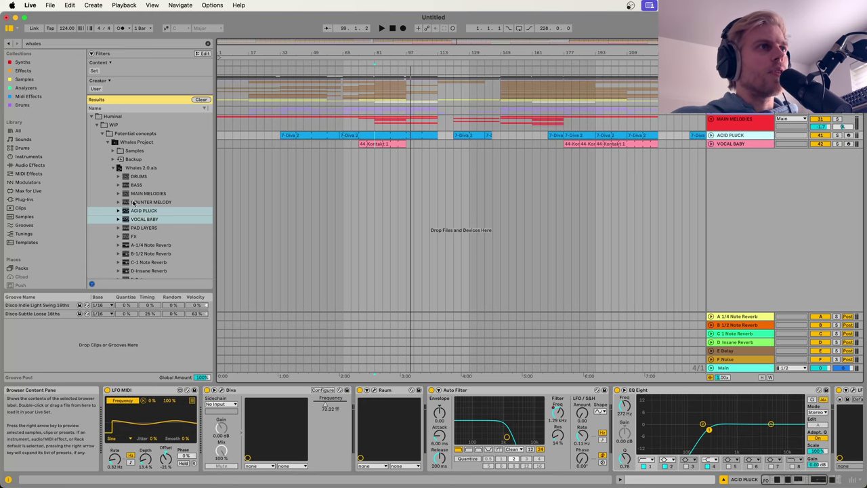
left_click(145, 229)
left_click(730, 137)
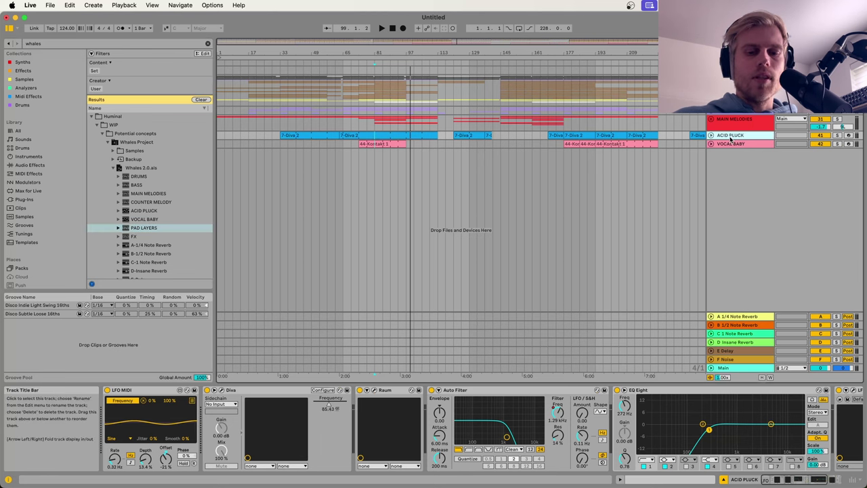
key("shift+Down")
key("Delete")
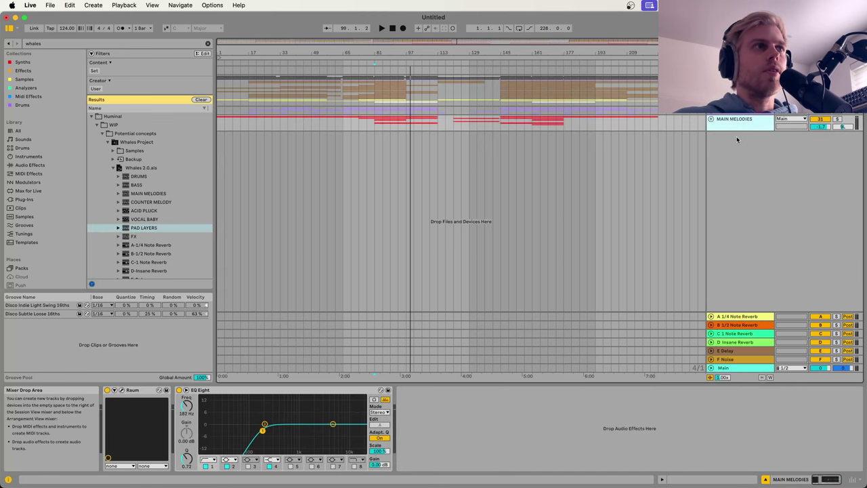
Step: Import the COUNTER MELODY group from Whales 2.0.als below the MAIN MELODIES group
left_click(148, 211)
double_click(149, 203)
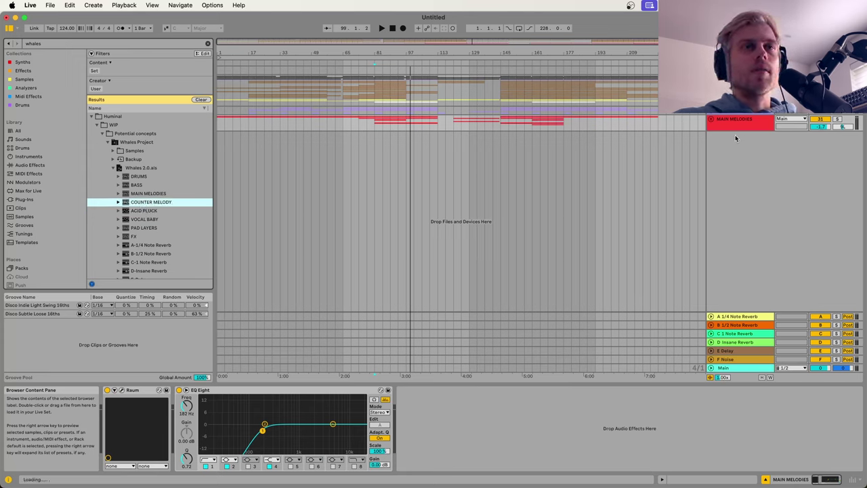
left_click_drag(736, 136, 732, 137)
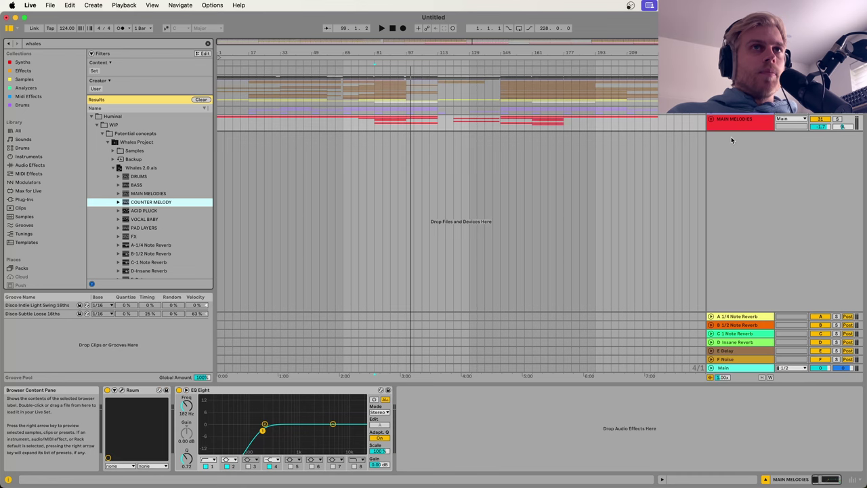
Step: Solo the MAIN MELODIES group and select bars 85 to 97 on it
left_click(838, 118)
left_click(374, 126)
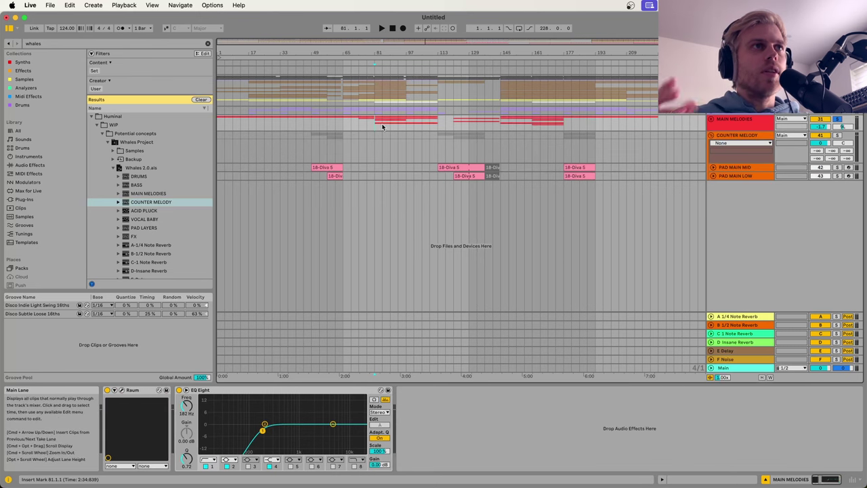
left_click_drag(403, 122, 380, 122)
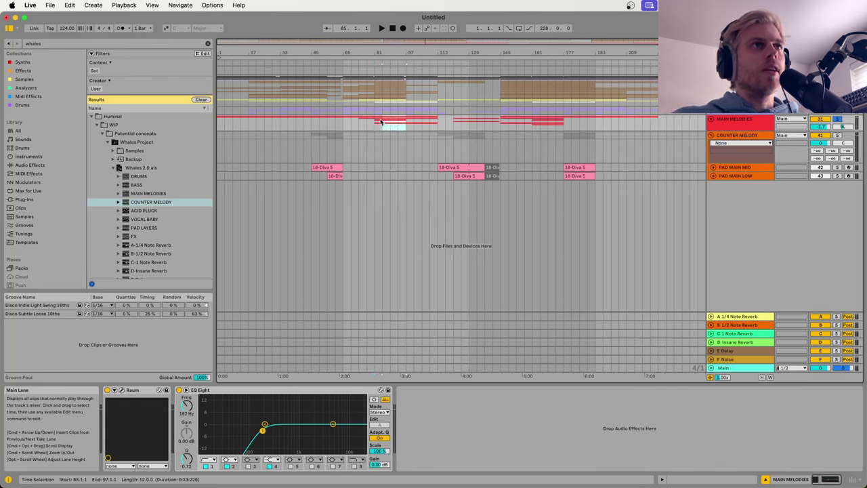
Step: Solo the COUNTER MELODY group and play the arrangement from the first PAD MAIN MID clip at bar 49
left_click(290, 164)
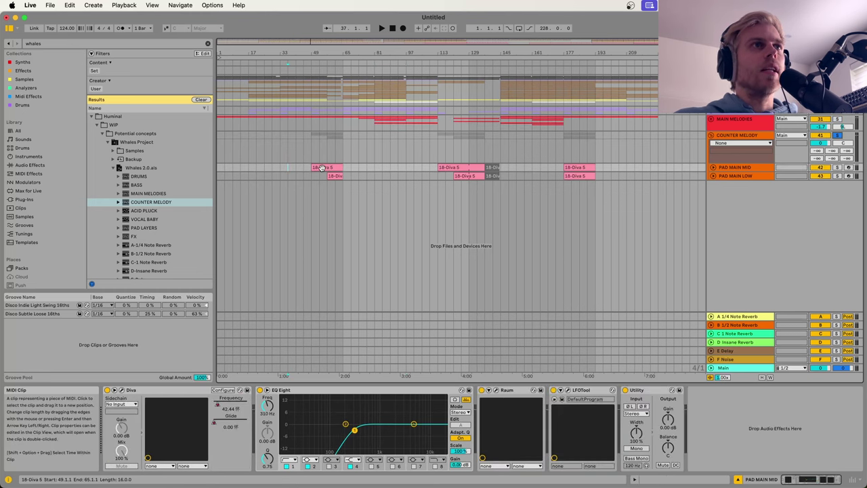
left_click(323, 167)
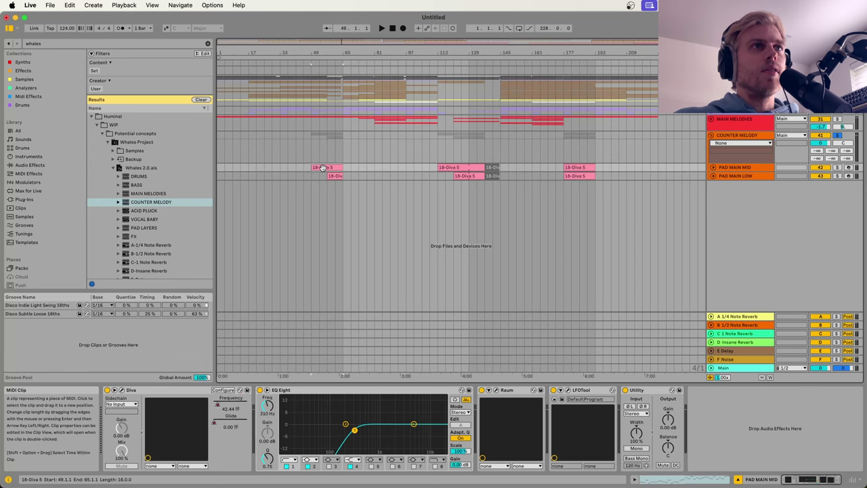
left_click(473, 164)
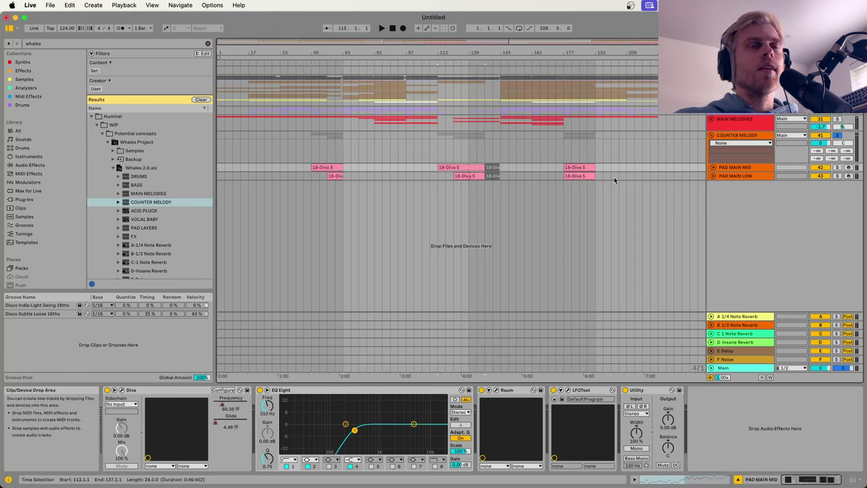
left_click(343, 172)
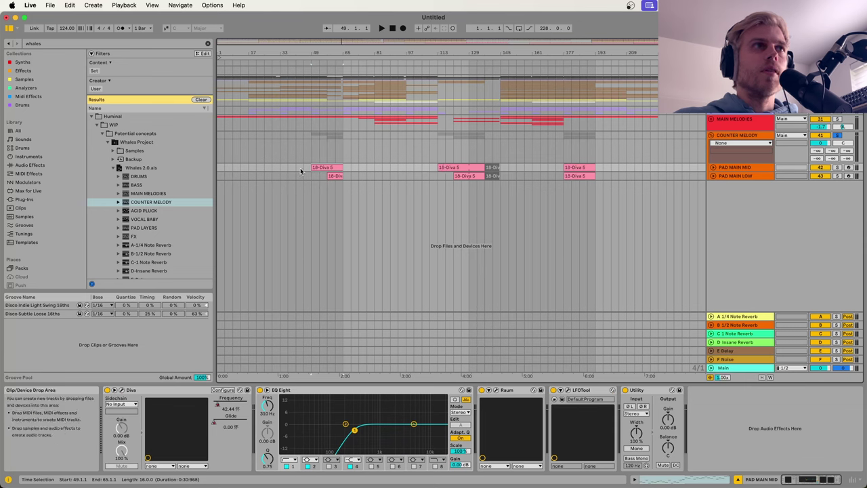
key("space")
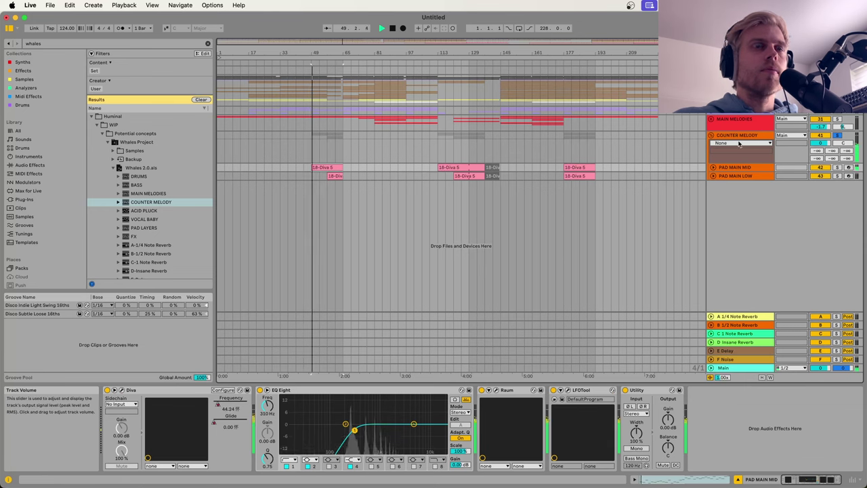
Step: Unfold the PAD MAIN MID track to show its notes while listening through its first clip, and stop playback
left_click(733, 170)
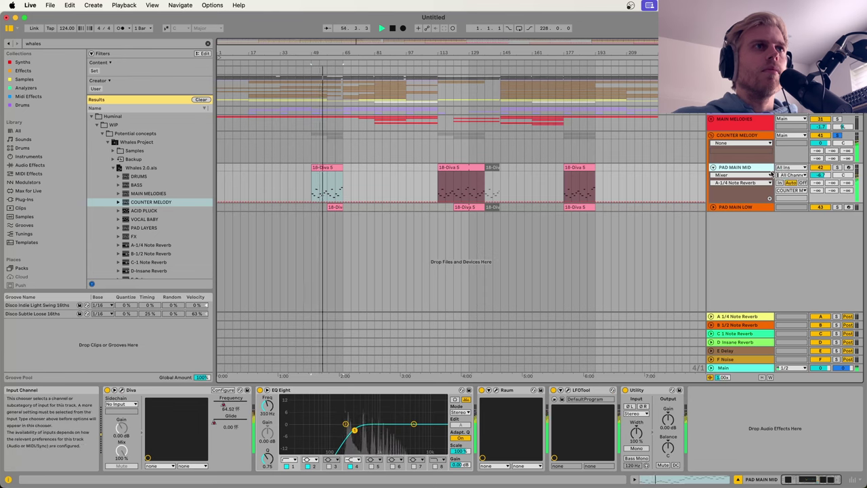
left_click(742, 138)
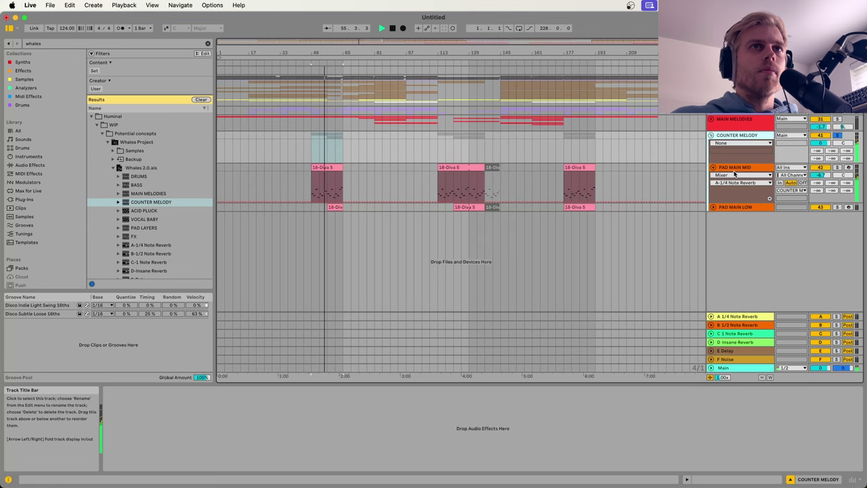
left_click(742, 169)
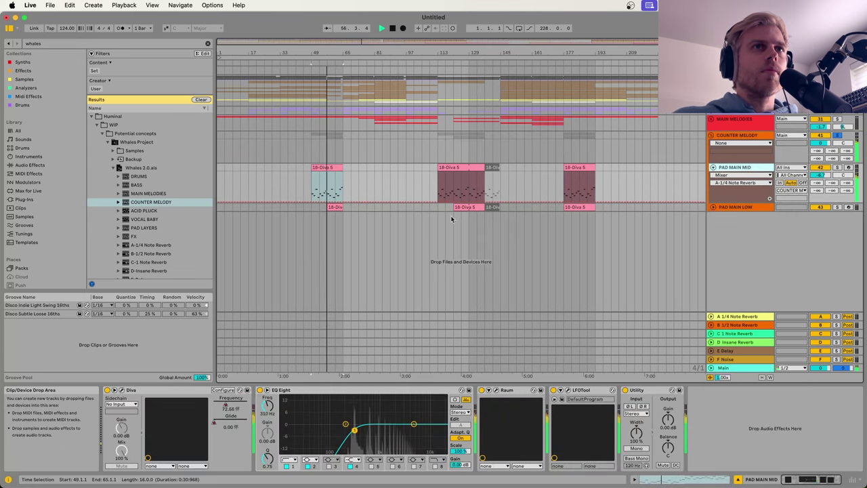
left_click(392, 183)
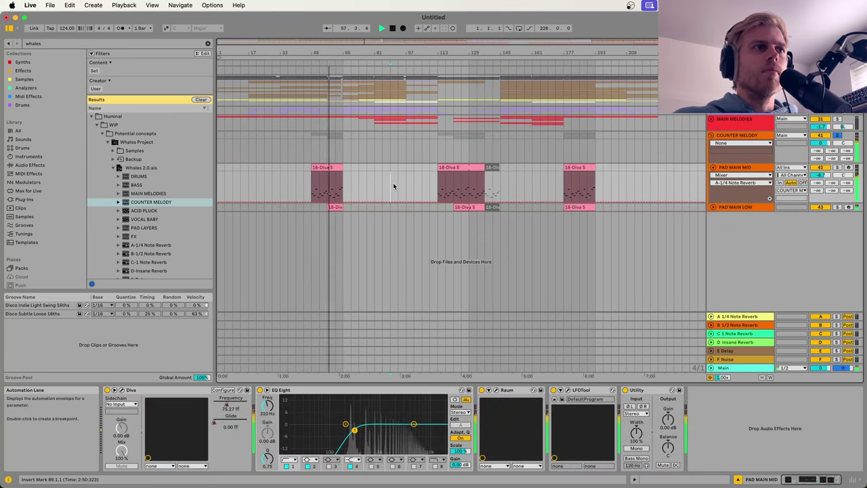
left_click(751, 137)
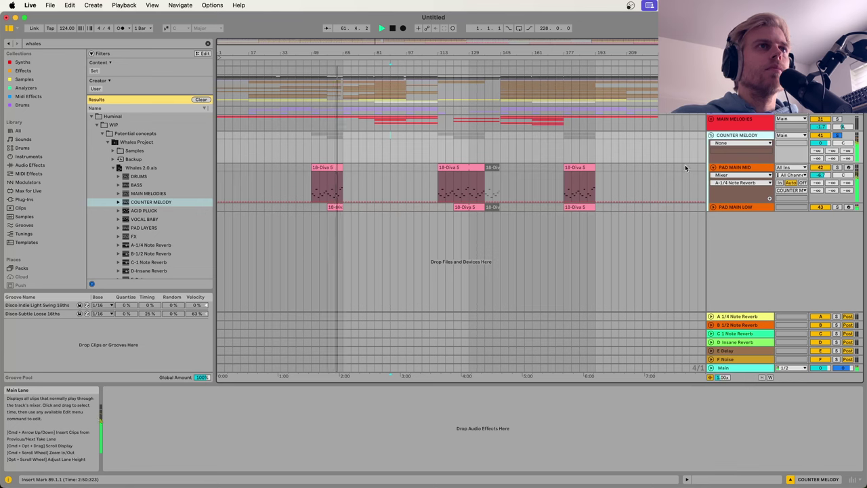
left_click(334, 184)
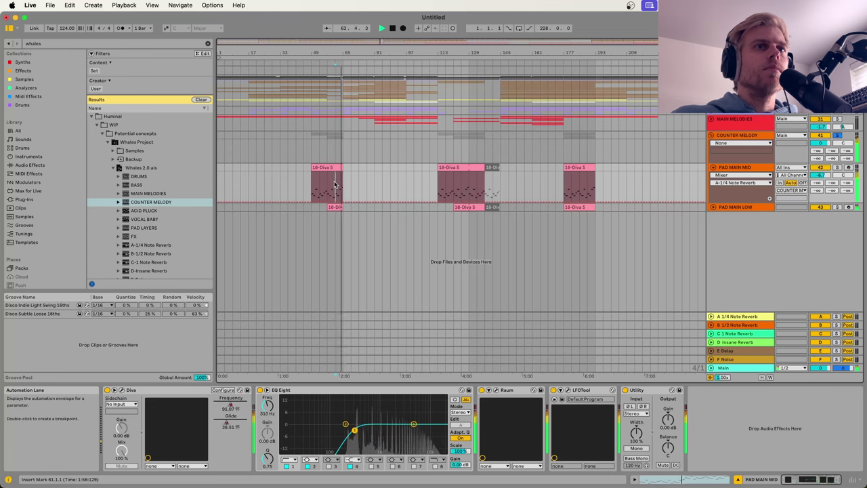
key("space")
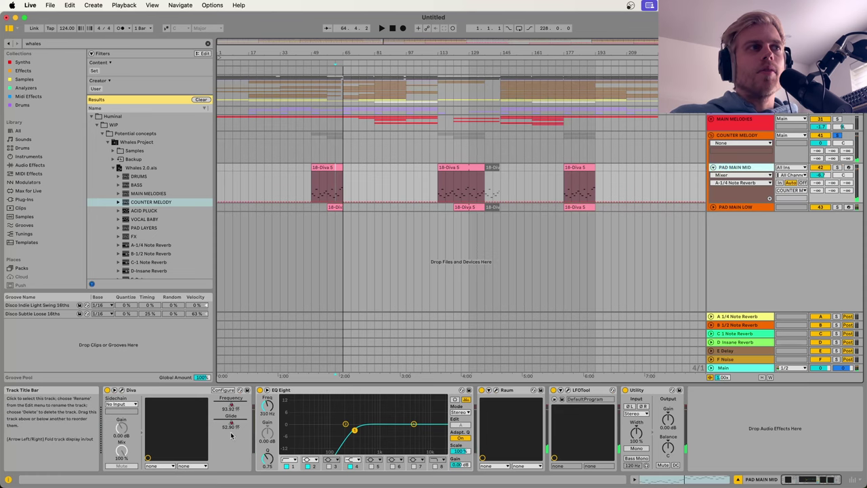
Step: Examine the Diva synth's Pad Olander preset on the PAD MAIN MID track and close the plug-in window
left_click(125, 393)
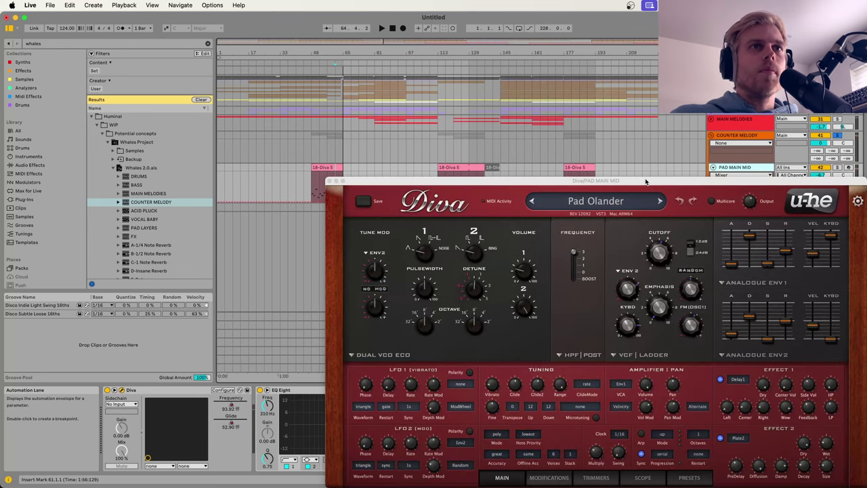
left_click_drag(645, 182, 609, 81)
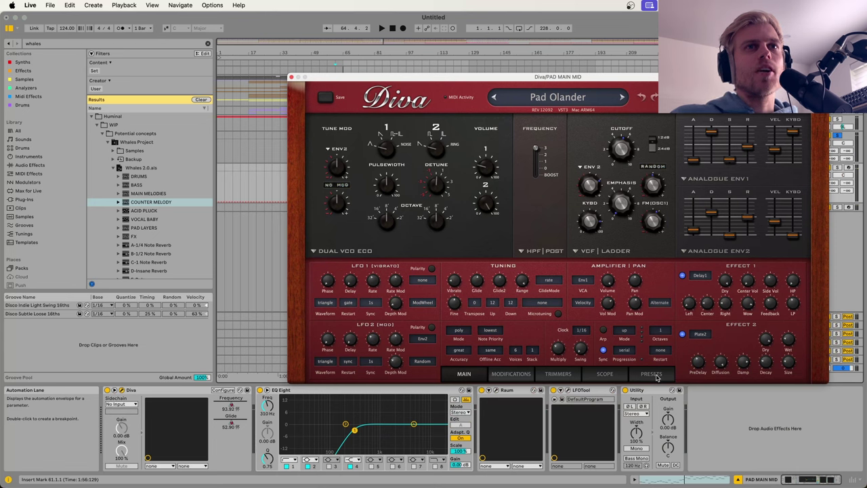
left_click(291, 76)
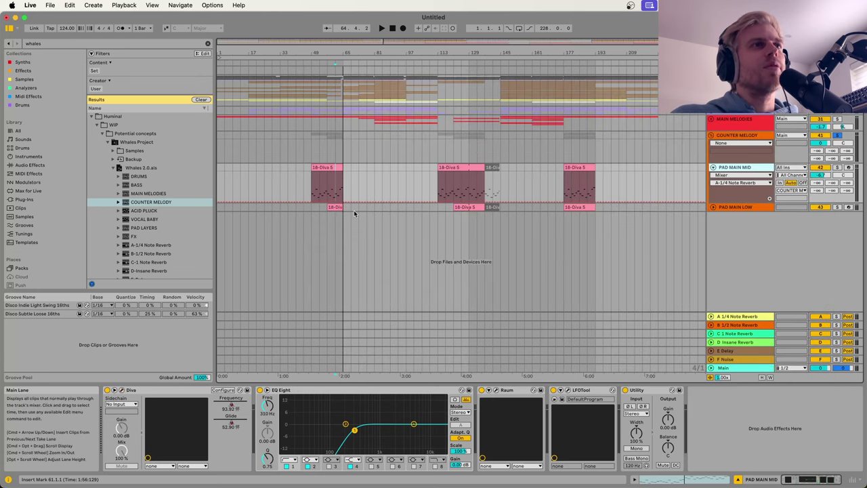
Step: Solo the PAD MAIN MID track and play its first clip from bar 49, stopping near the clip's end
left_click(322, 167)
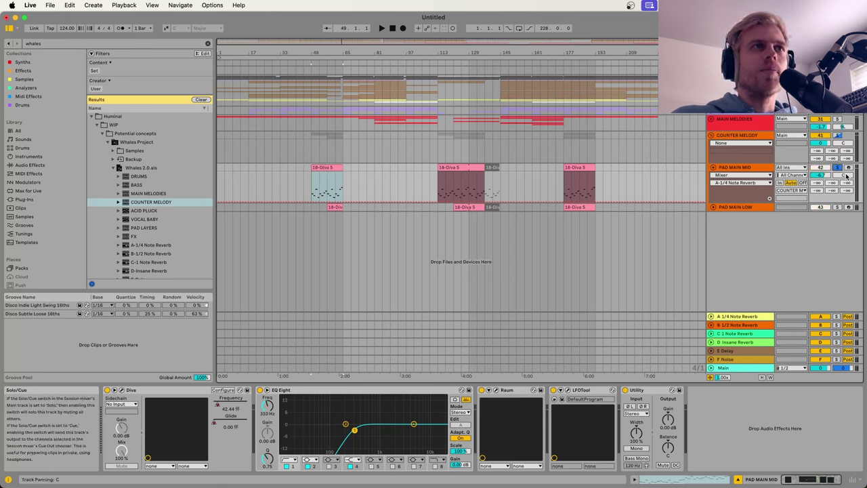
key("space")
left_click(738, 167)
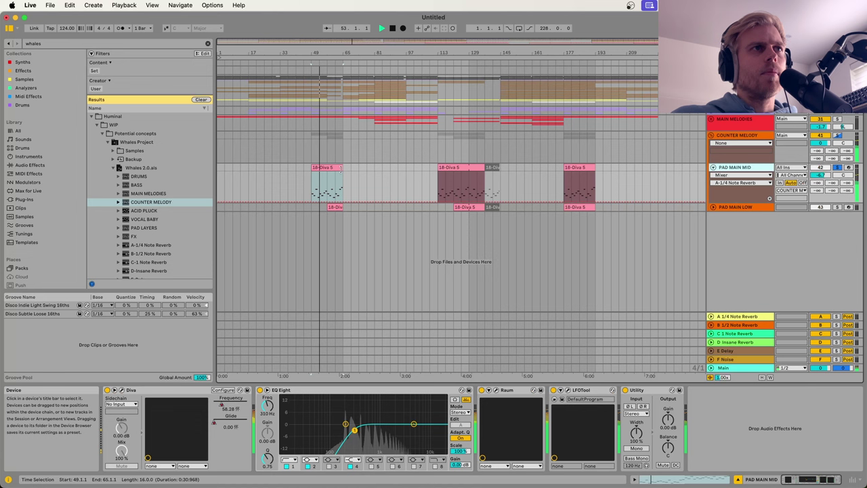
left_click(341, 169)
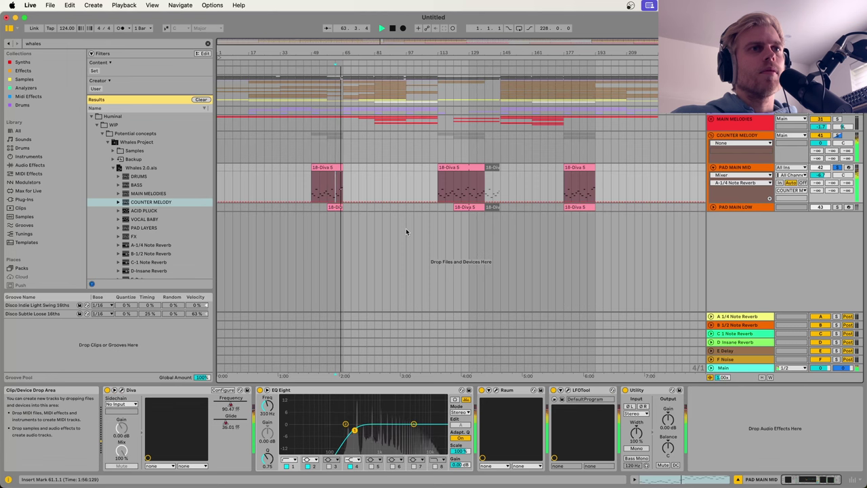
key("space")
Step: Inspect the Raum reverb settings on the PAD MAIN MID track and close the plug-in window
left_click(497, 389)
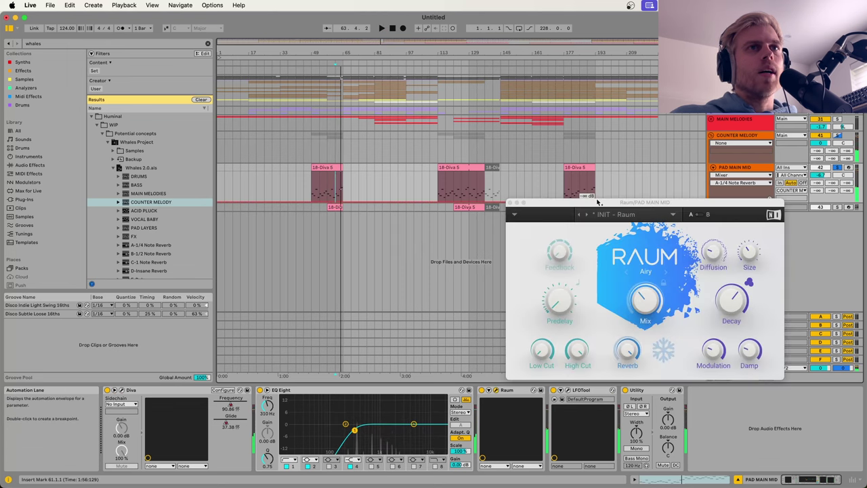
left_click_drag(598, 201, 584, 166)
left_click(498, 169)
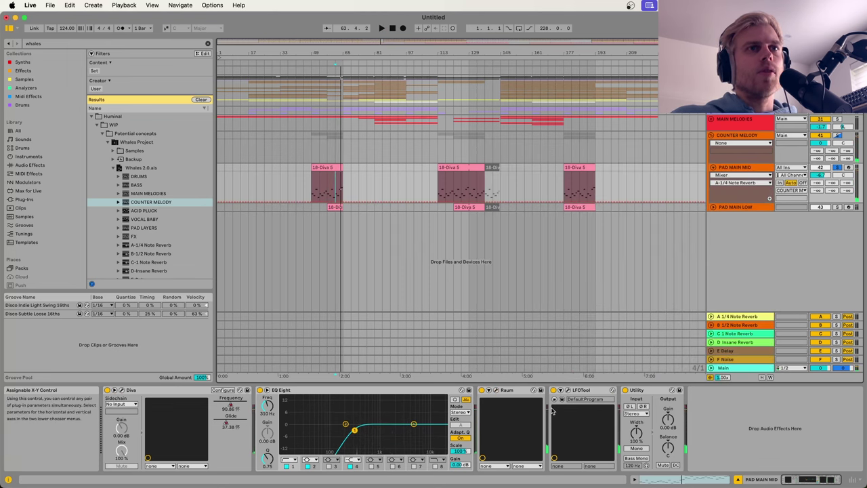
Step: Display the Raum Mix automation on the PAD MAIN MID track
left_click(742, 175)
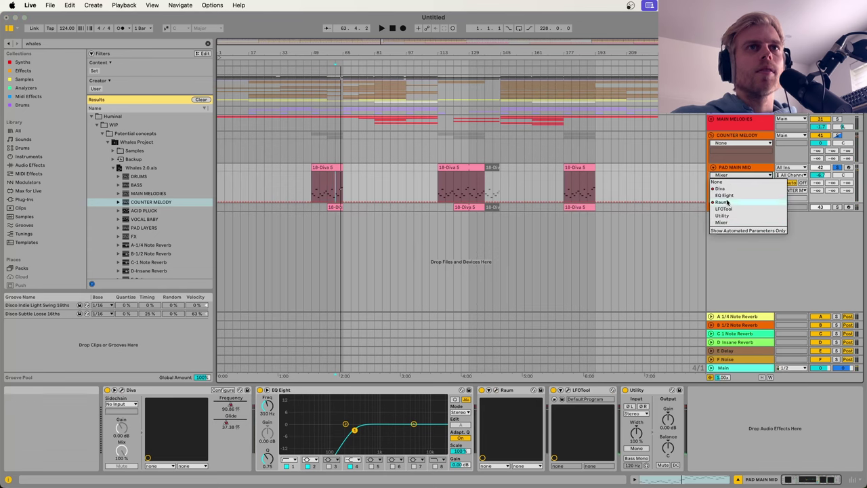
left_click(727, 202)
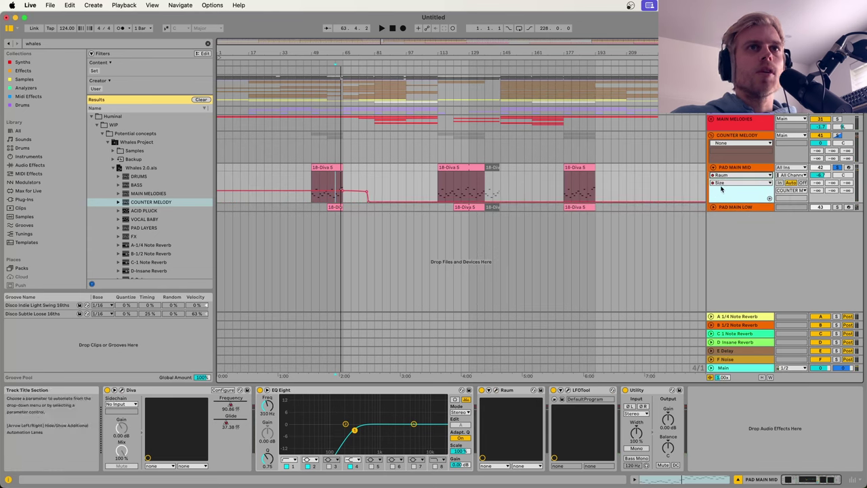
left_click(722, 183)
left_click(726, 241)
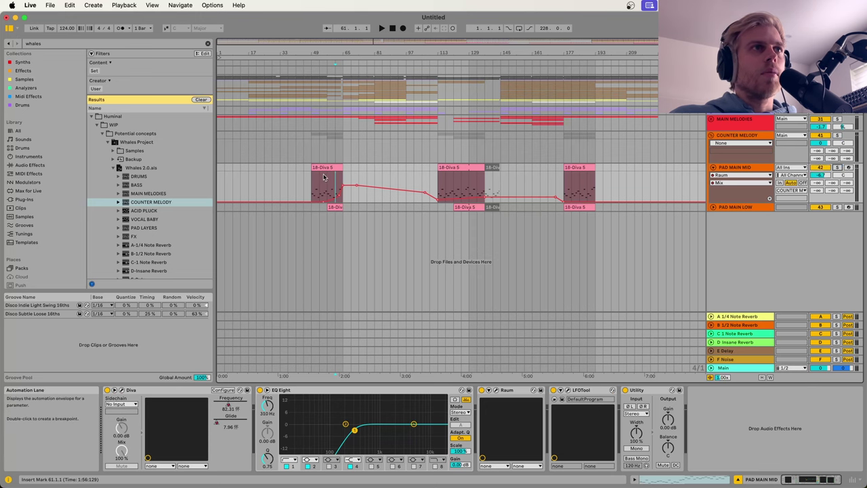
Step: Play PAD MAIN MID from bars 57 and 61 to hear the Raum Mix automation, and stop past the clip's end
key("space")
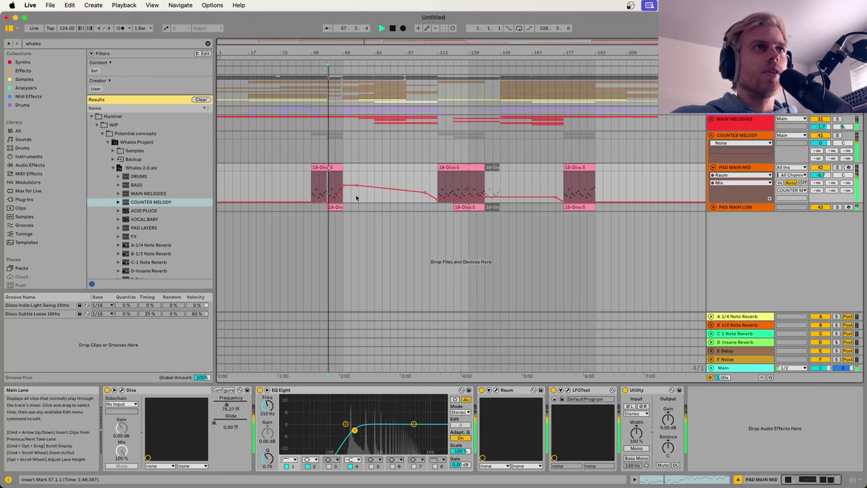
left_click_drag(339, 52, 424, 101)
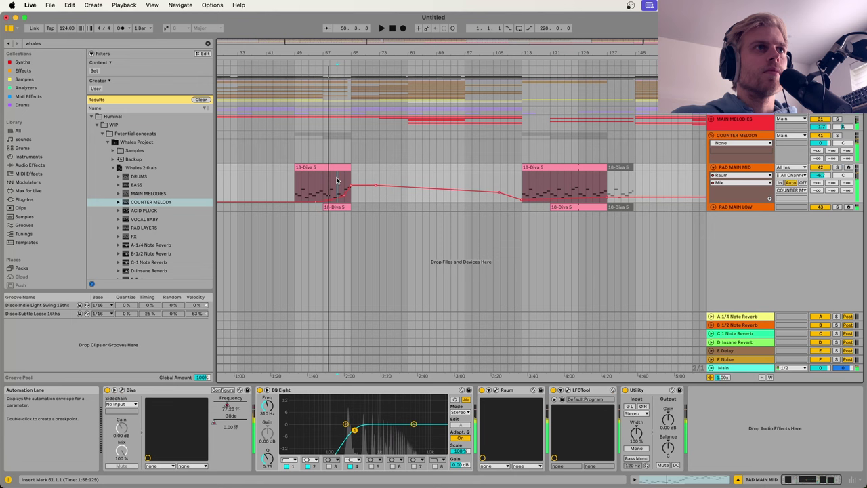
left_click_drag(435, 52, 436, 39)
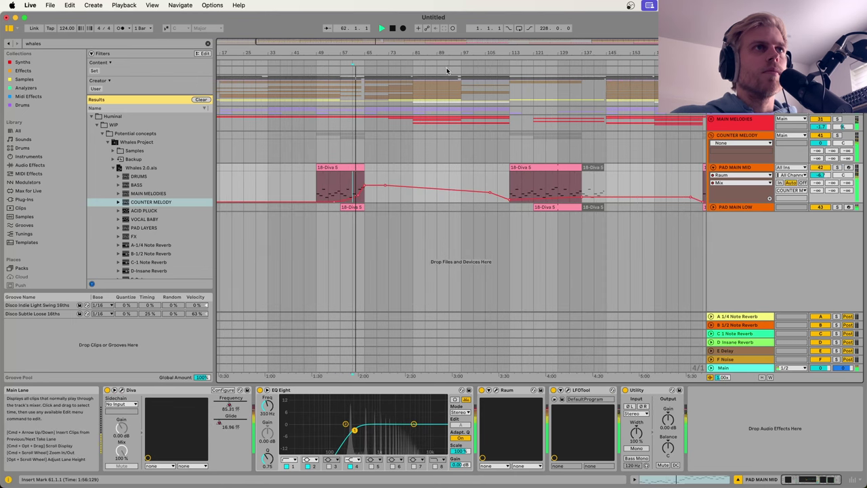
key("minus")
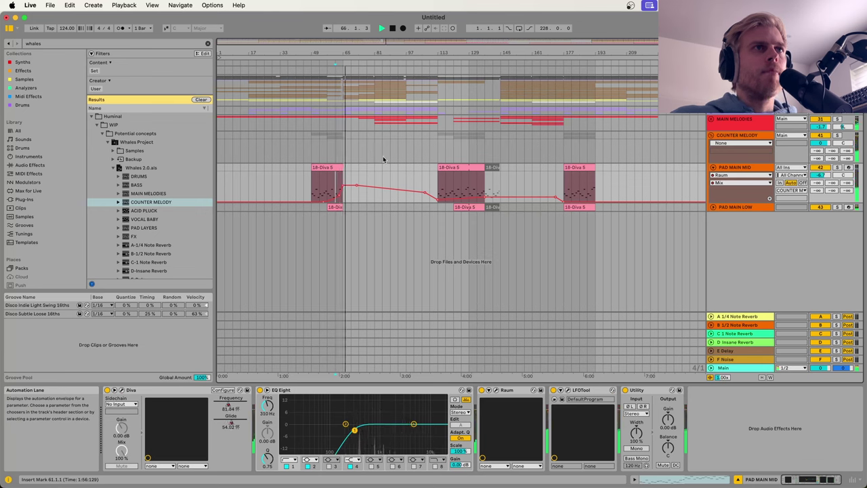
key("space")
left_click(737, 170)
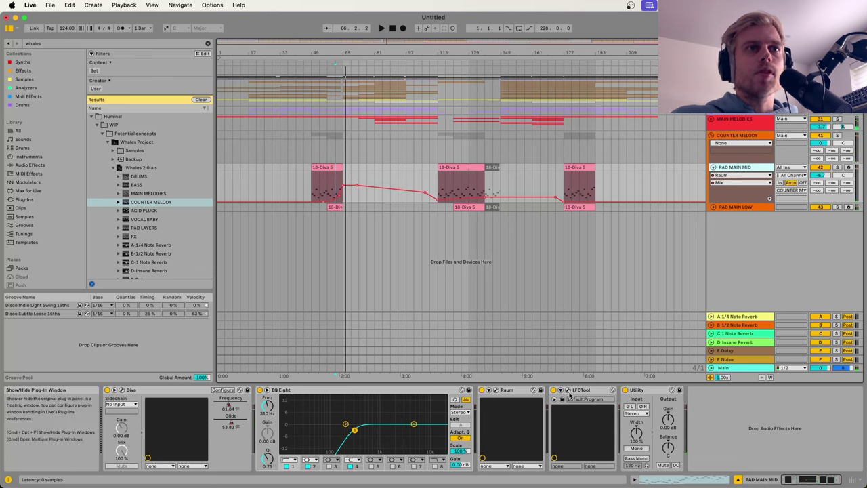
Step: Solo and unfold the PAD MAIN LOW track, and play its first clip briefly from bar 57
left_click(745, 208)
left_click(837, 208)
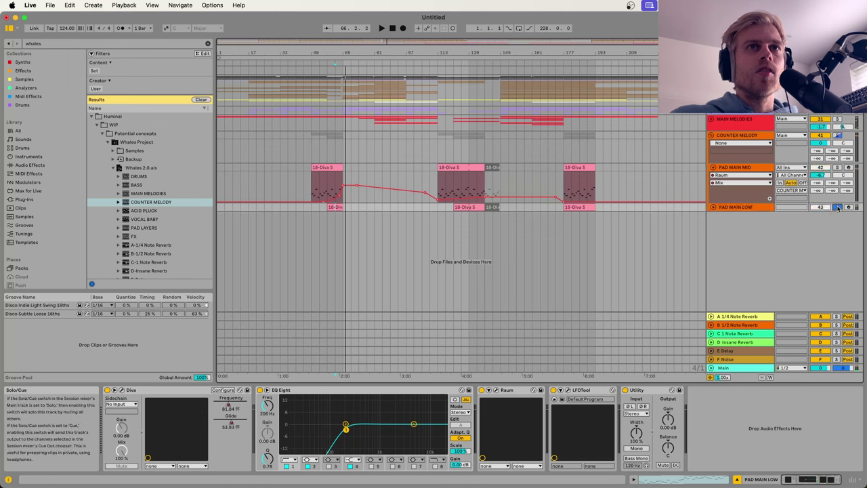
left_click(713, 208)
left_click(337, 206)
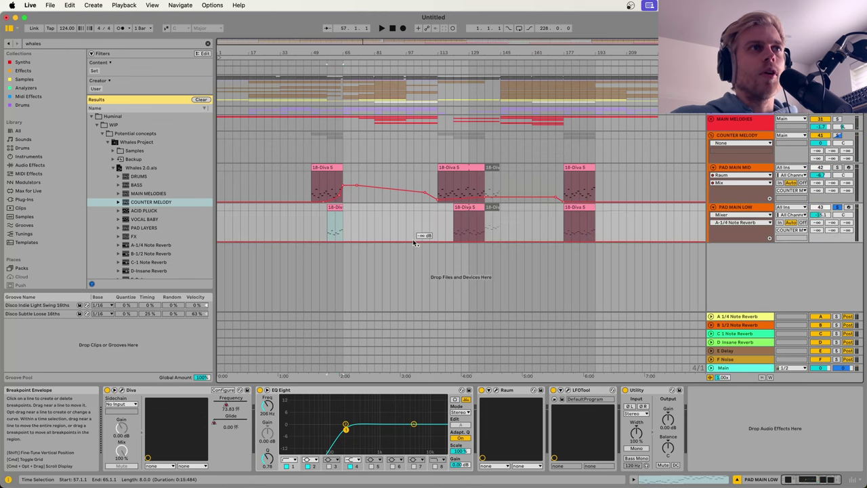
key("space")
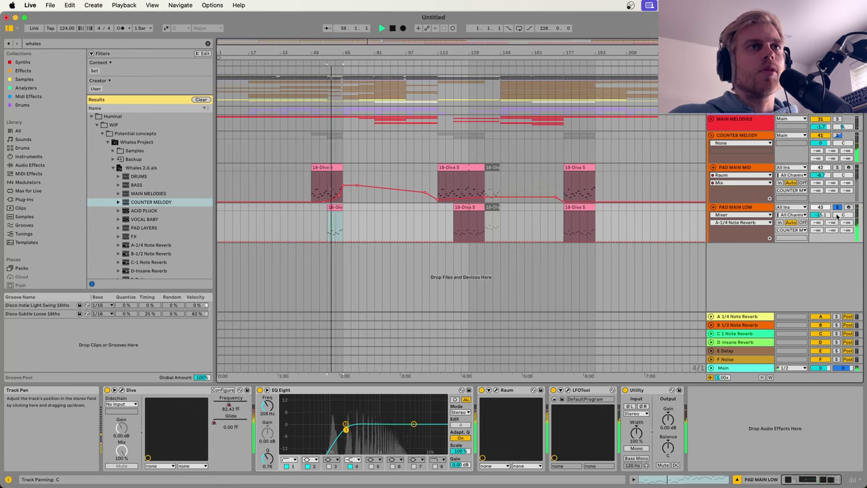
key("space")
Step: Fold PAD MAIN MID, turn off the PAD MAIN LOW solo, and collapse the COUNTER MELODY group
left_click(712, 168)
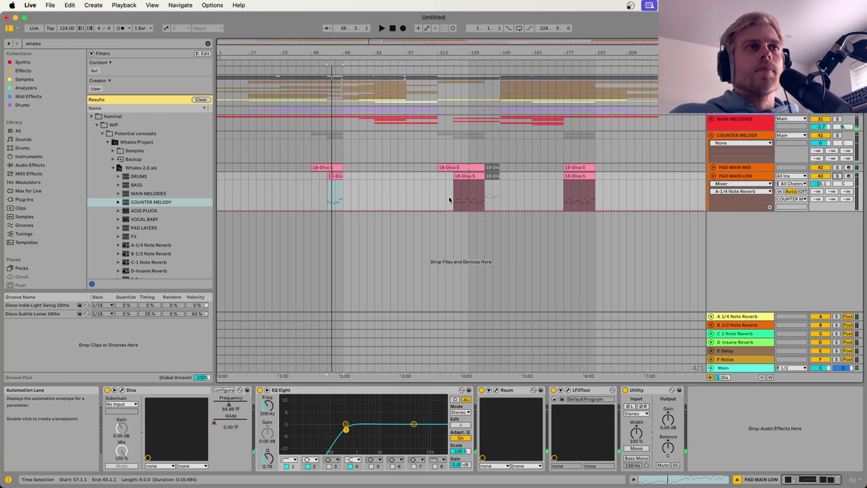
left_click(458, 175)
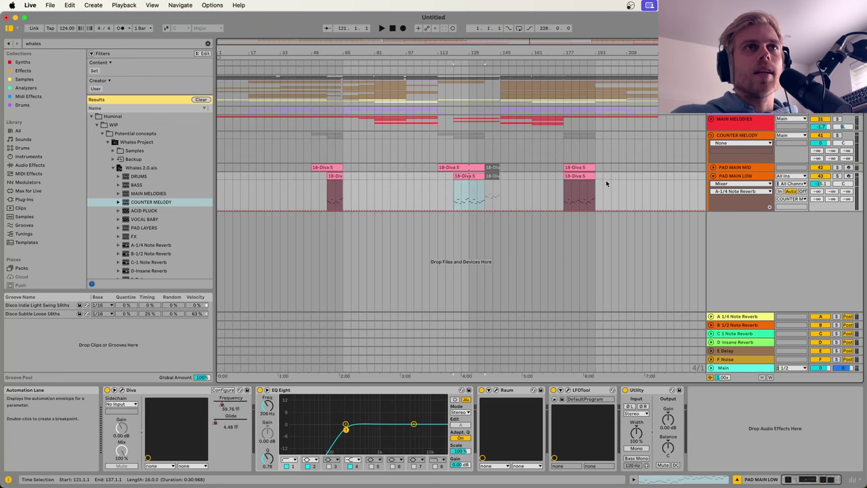
left_click(711, 135)
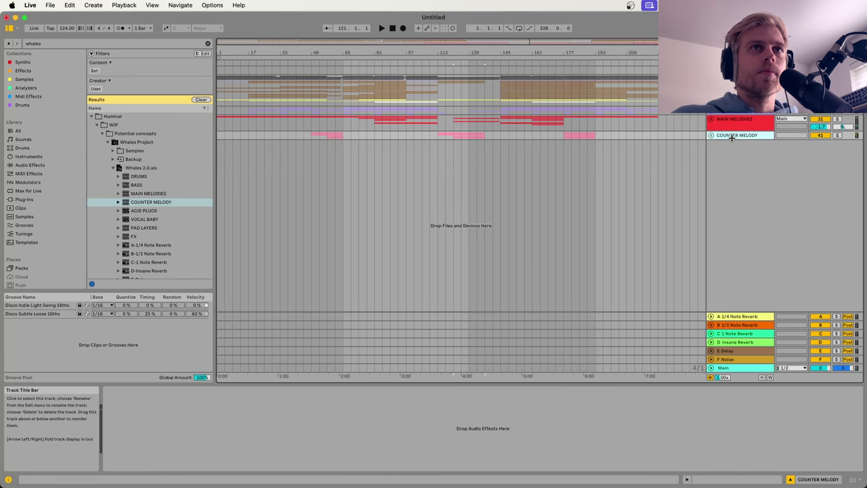
left_click(310, 198)
Step: Import the ACID PLUCK and VOCAL BABY tracks together from Whales 2.0.als below the COUNTER MELODY group
left_click(143, 210)
left_click(149, 219, "shift")
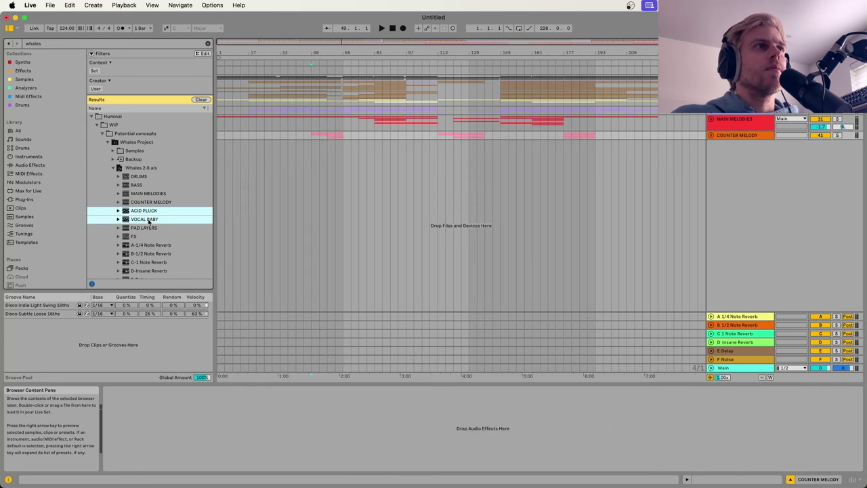
left_click_drag(139, 213, 693, 169)
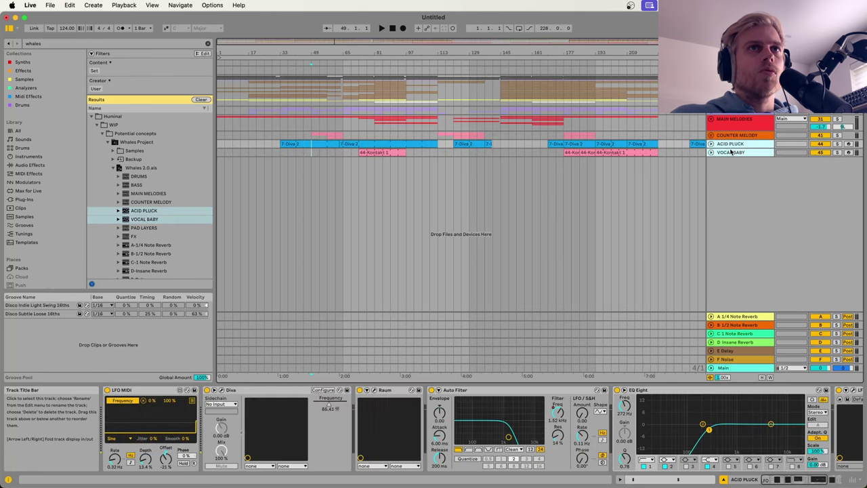
Step: Unfold the VOCAL BABY and ACID PLUCK tracks, and solo ACID PLUCK
left_click(751, 152)
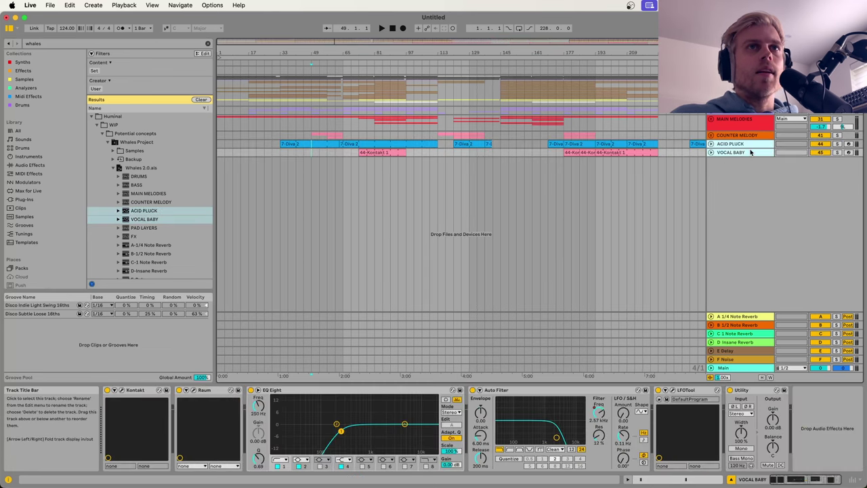
left_click(711, 152)
left_click(711, 144)
left_click(734, 144)
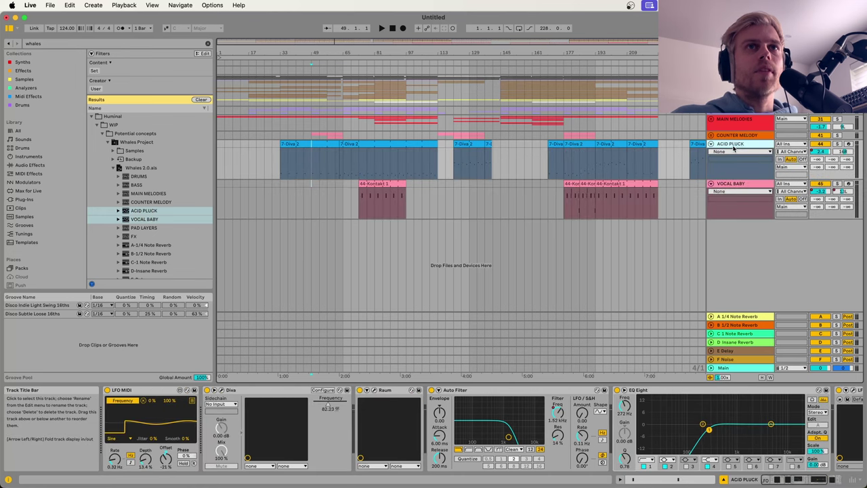
left_click(838, 144)
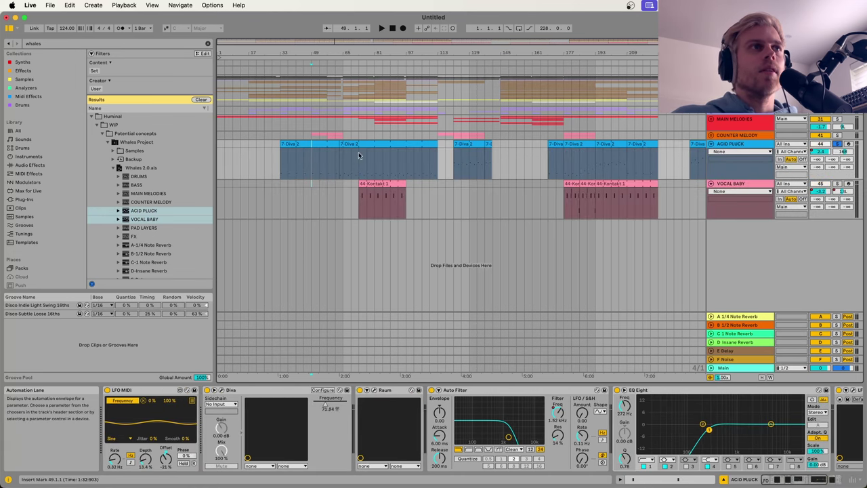
Step: Play the first ACID PLUCK clip from bar 33, and restart playback from bar 49
left_click(310, 143)
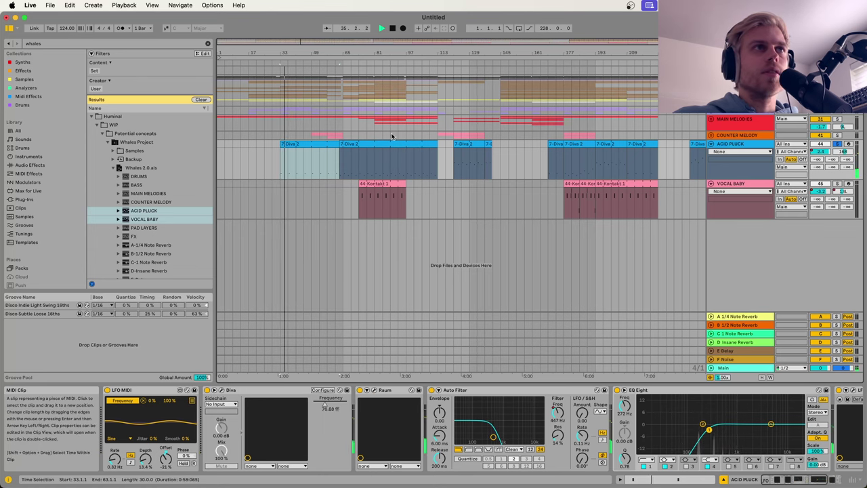
mouse_move(331, 46)
left_mouse_down()
mouse_move(332, 95)
mouse_move(321, 117)
mouse_move(329, 120)
left_mouse_up()
key("space")
left_click(364, 195)
key("space")
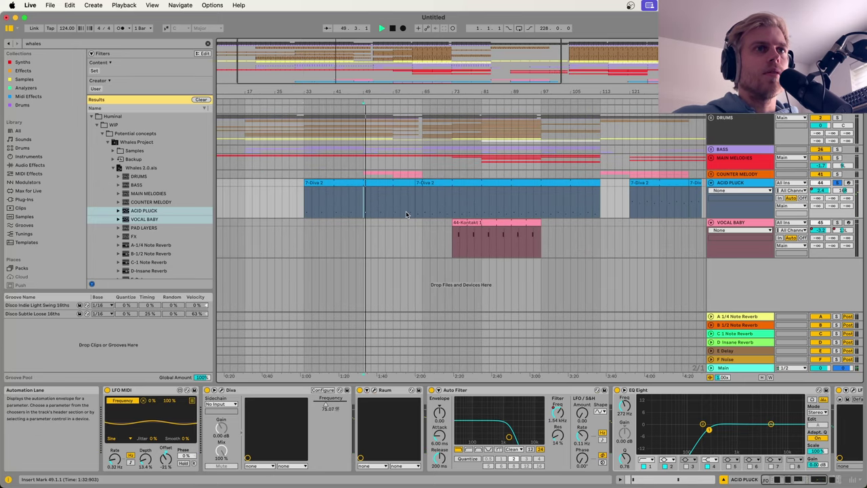
Step: Inspect the BW AE LEAD Charon preset in ACID PLUCK's Diva synth during playback, and close the plug-in
double_click(443, 88)
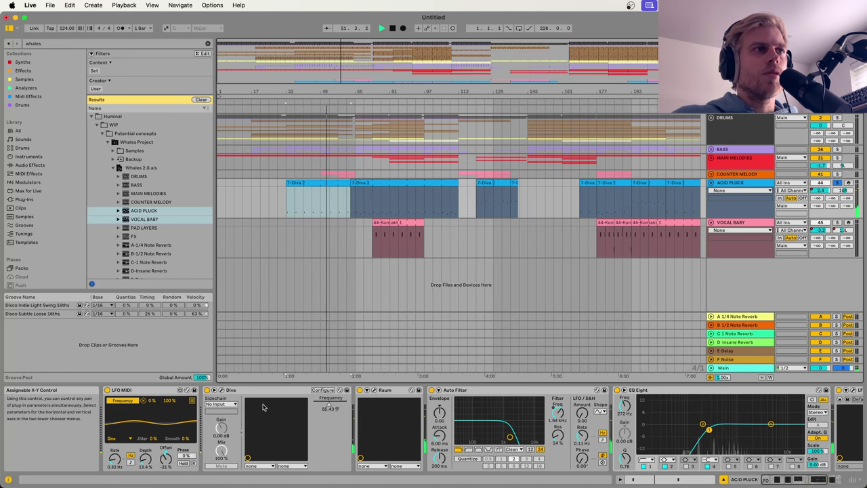
left_click(214, 390)
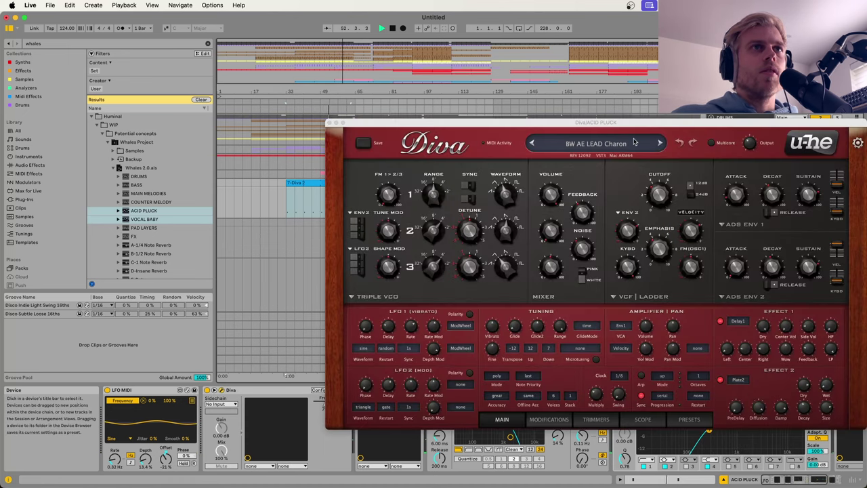
left_click_drag(635, 125, 587, 89)
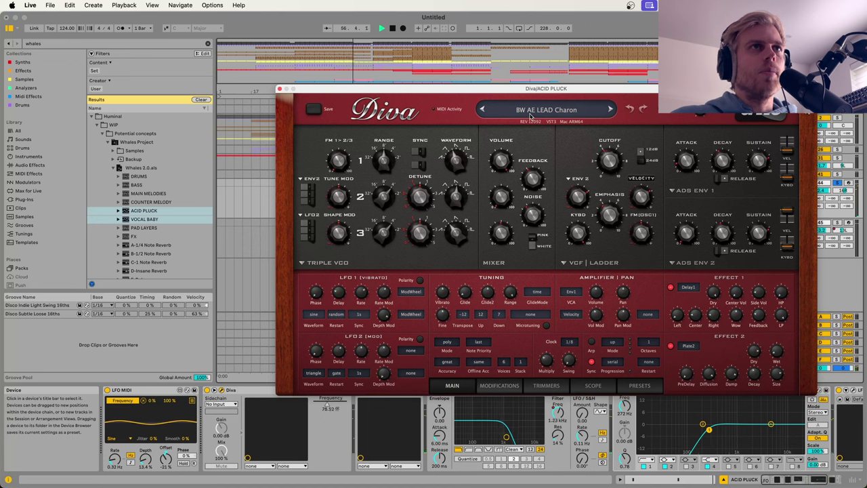
left_click(279, 90)
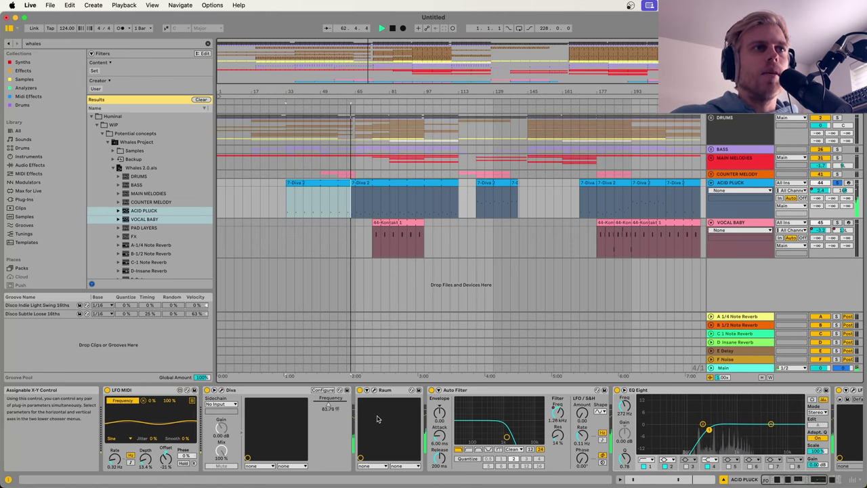
Step: Check ACID PLUCK's Raum reverb settings, and examine the rest of its device chain through to Utility
left_click(374, 391)
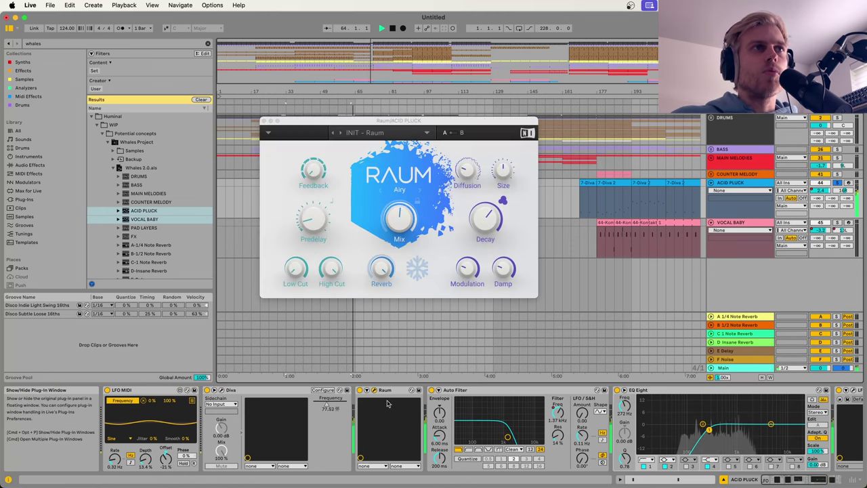
left_click(264, 122)
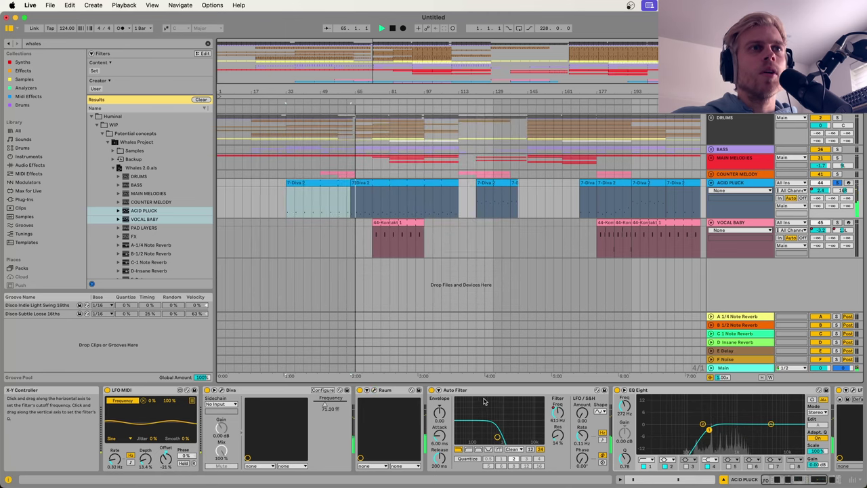
scroll(495, 400, "right", 3)
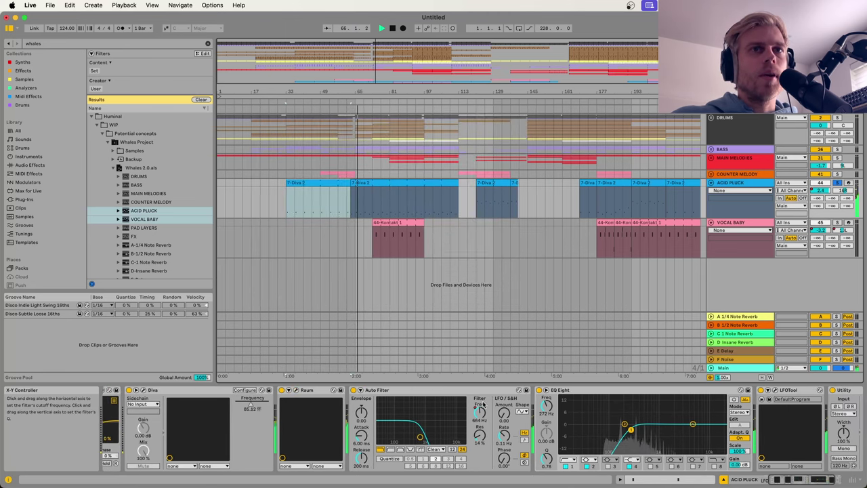
scroll(494, 400, "right", 3)
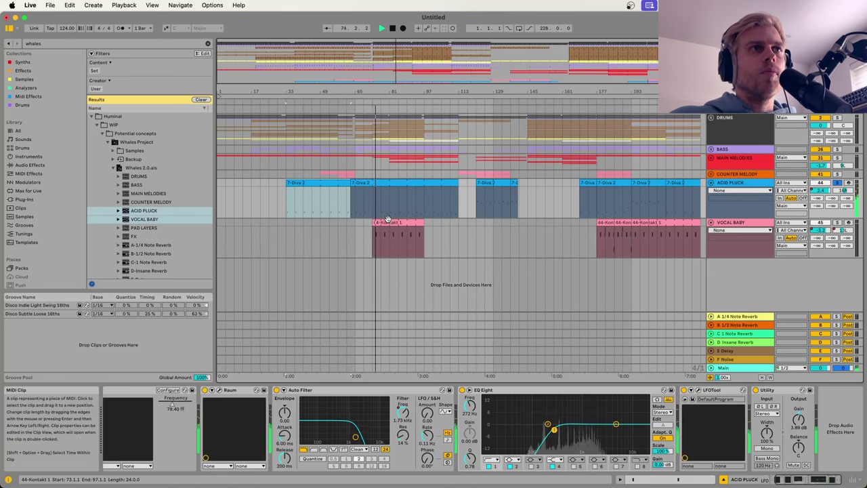
Step: Play the ACID PLUCK clip from bar 121 with BASS, MAIN MELODIES and COUNTER MELODY also soloed, and place the insert marker at bar 73
left_click(501, 181)
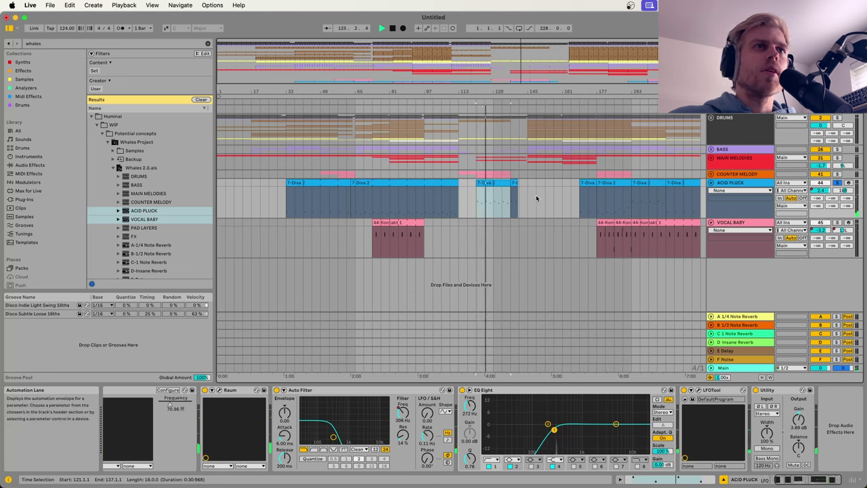
left_click(837, 174, "super")
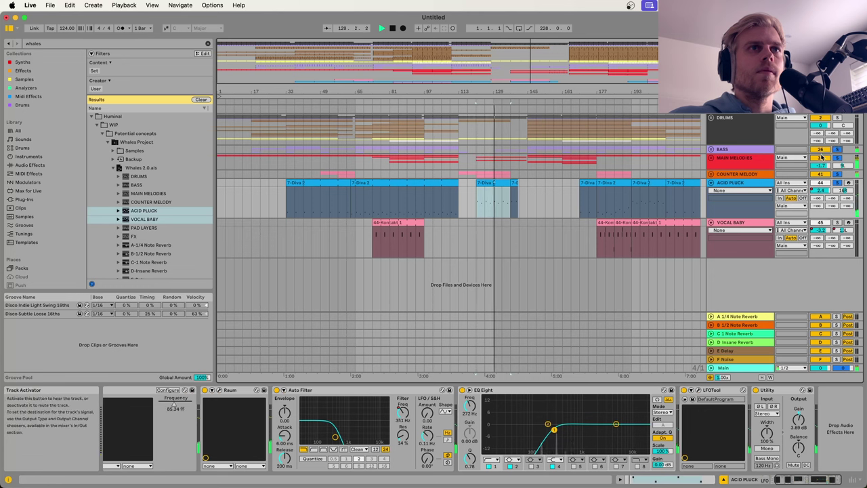
left_click(372, 206)
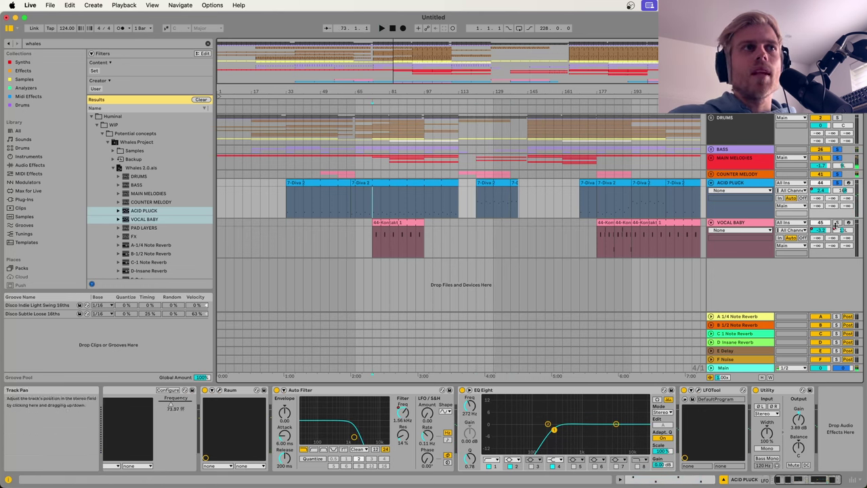
Step: Solo only VOCAL BABY, focus on its first clip, and inspect the EXHALE instrument in its Kontakt plug-in
left_click(742, 222)
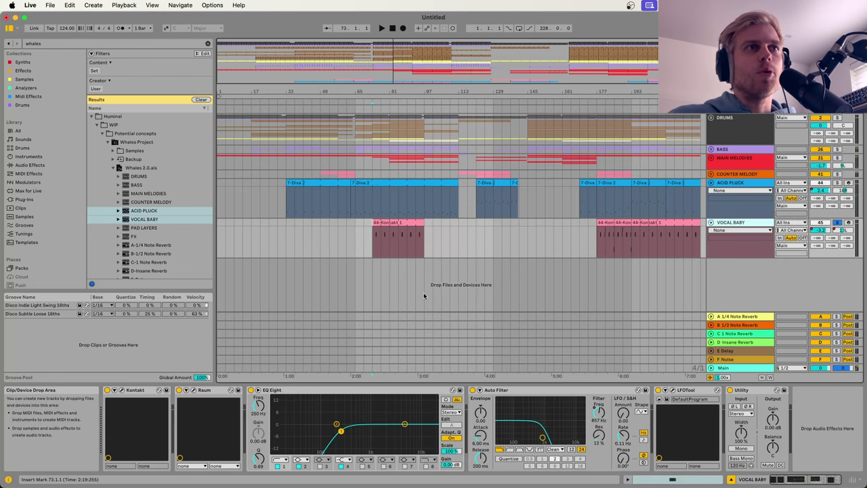
left_click(392, 223)
scroll(378, 266, "up", 3)
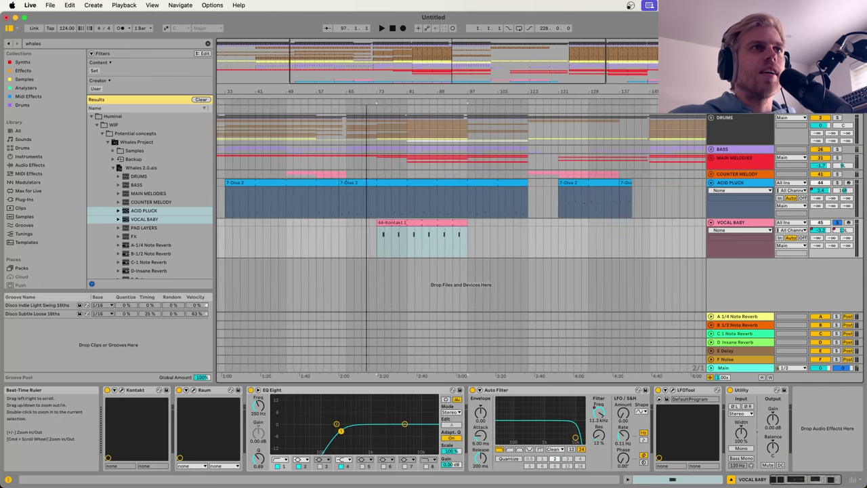
left_click(378, 266)
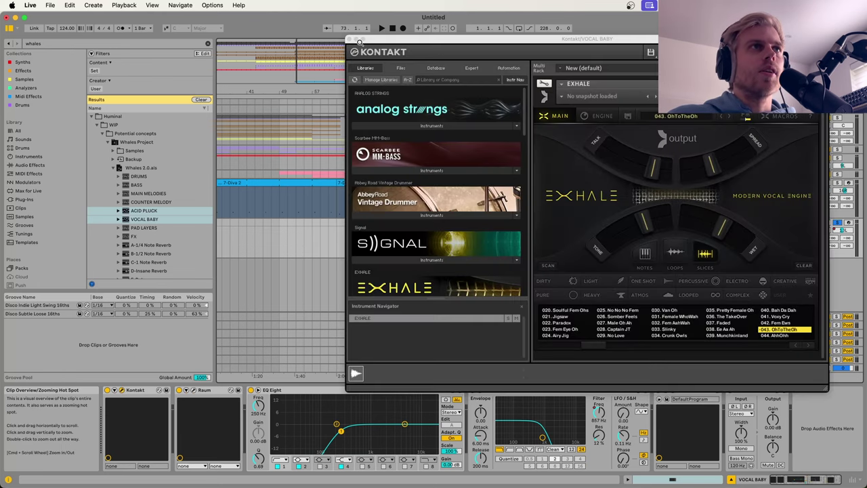
left_click(349, 39)
Step: Play the soloed VOCAL BABY clip from bar 74 to hear the vocal, and stop playback
left_click(395, 249)
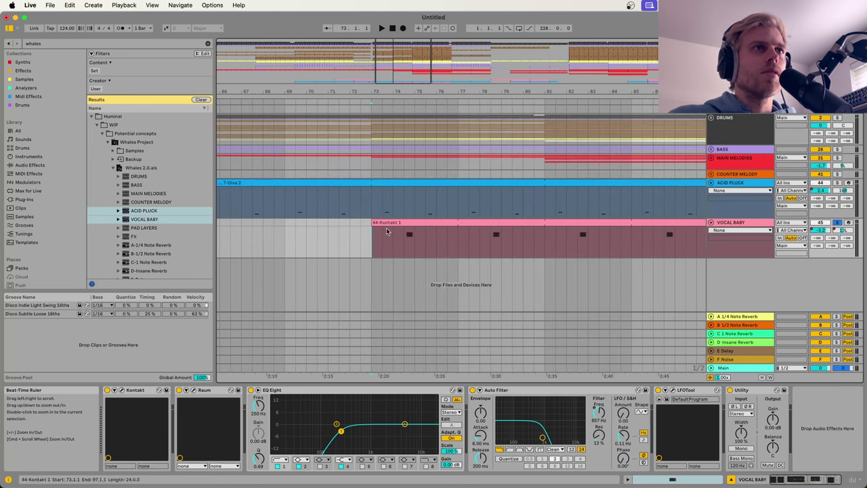
key("space")
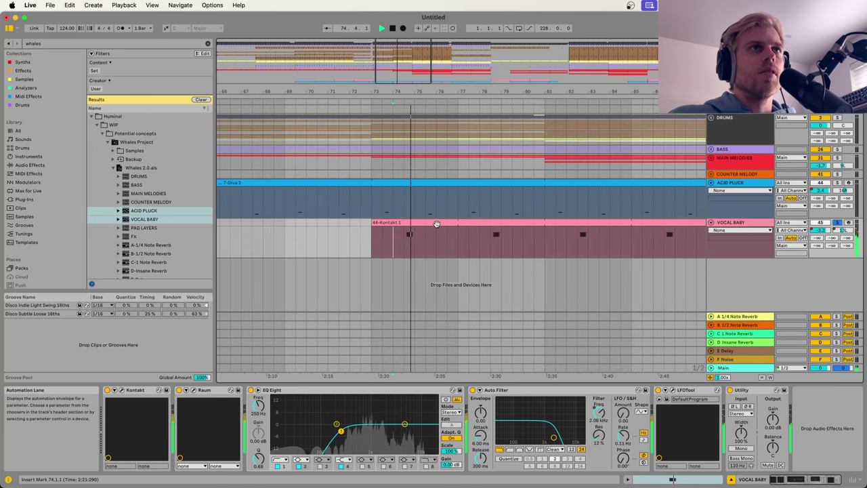
left_click_drag(528, 82, 522, 44)
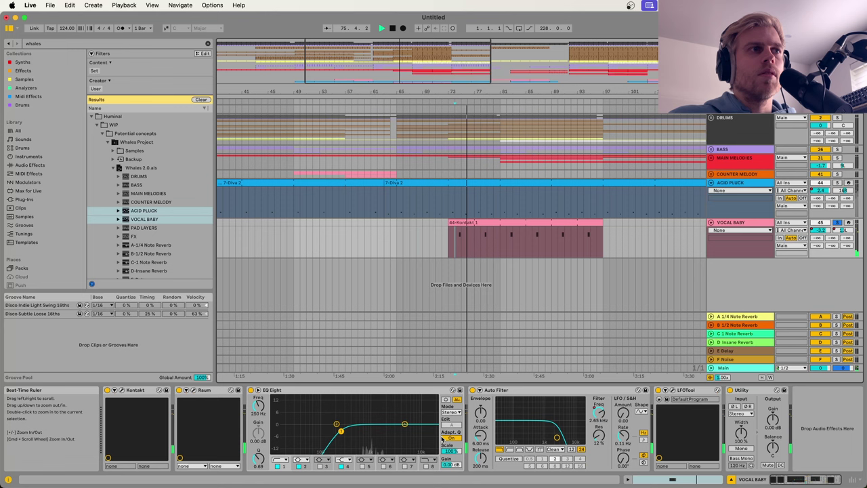
left_click_drag(369, 91, 370, 71)
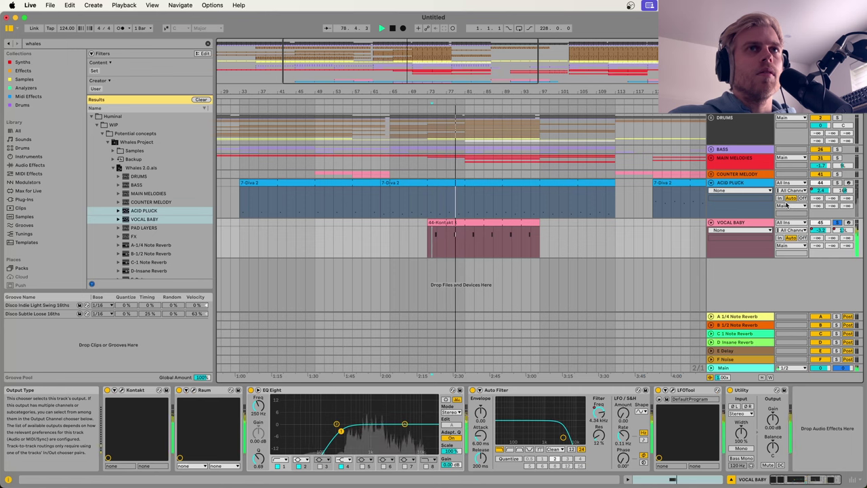
key("space")
Step: Play VOCAL BABY and ACID PLUCK soloed together from bars 73 and 71, and add BASS and MAIN MELODIES to the solos
left_click(470, 222)
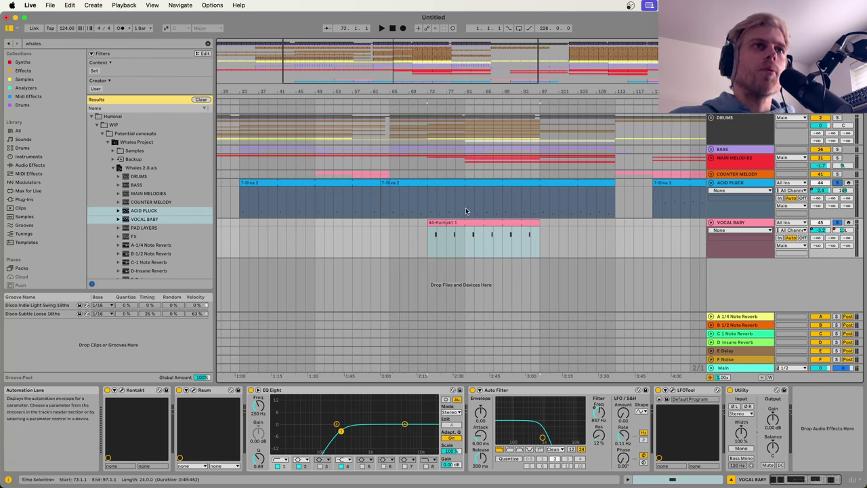
key("space")
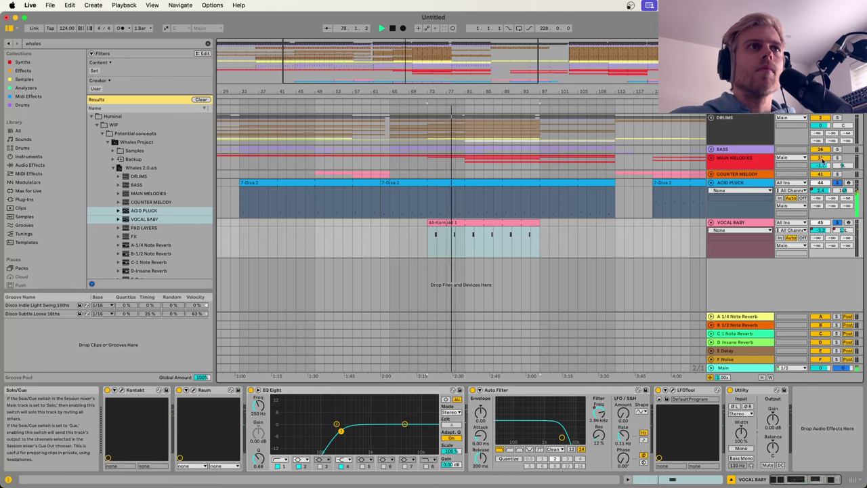
left_click(420, 173)
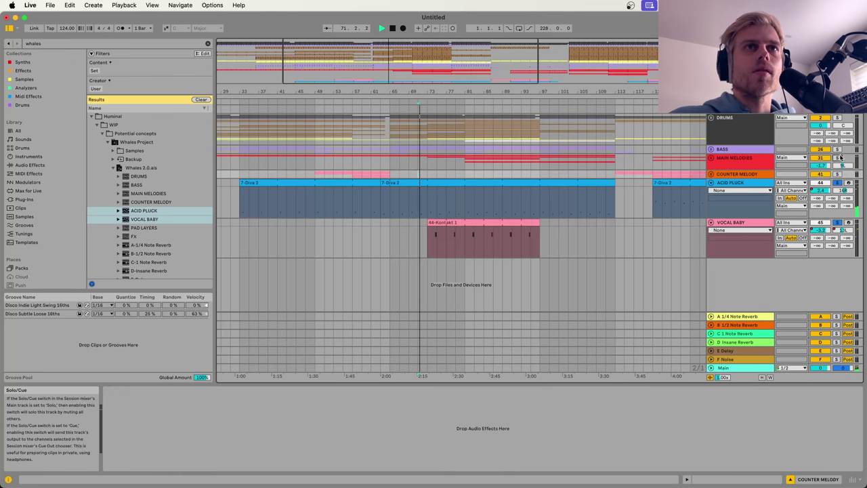
key("space")
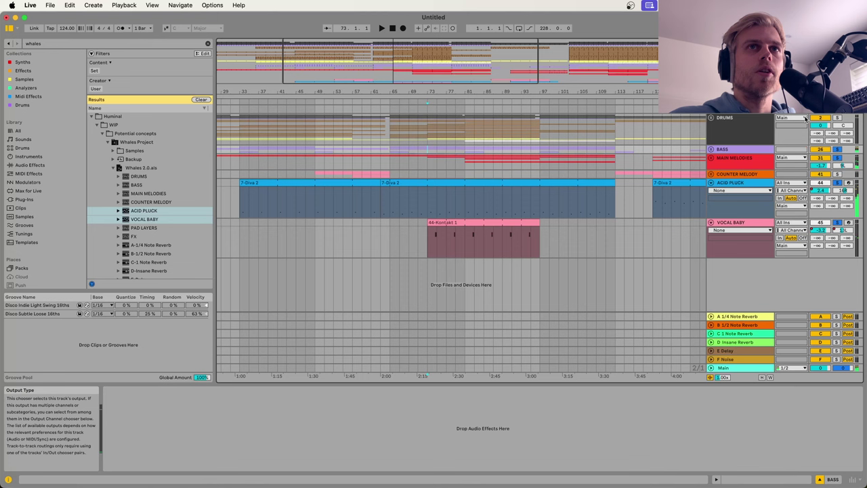
Step: Solo the DRUMS group too, play the combined layers from bar 73, and stop just before bar 81
left_click(840, 118)
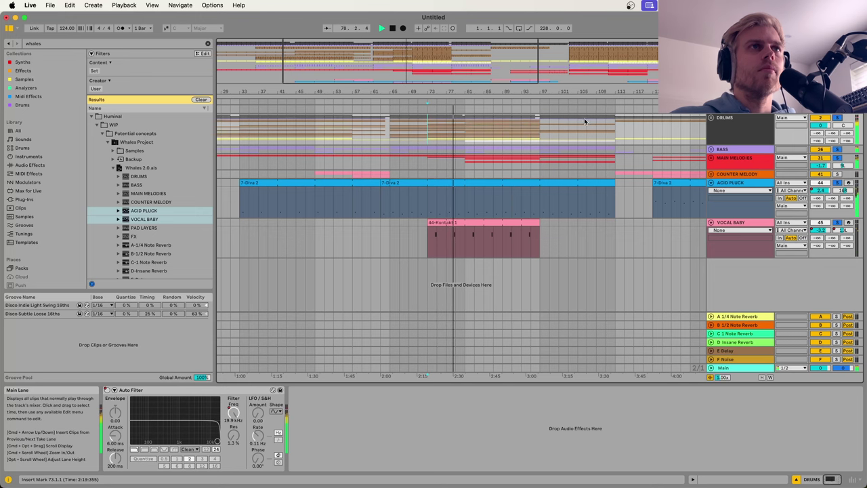
mouse_move(469, 91)
left_mouse_down()
mouse_move(469, 112)
mouse_move(469, 90)
left_mouse_up()
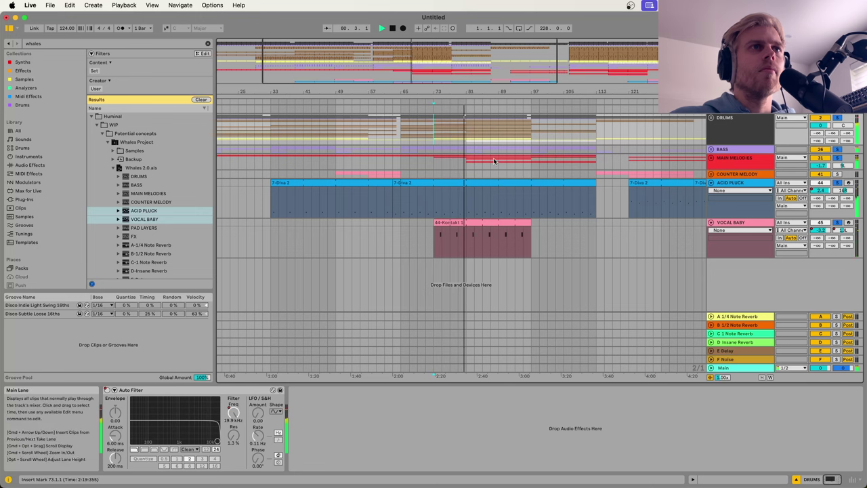
key("space")
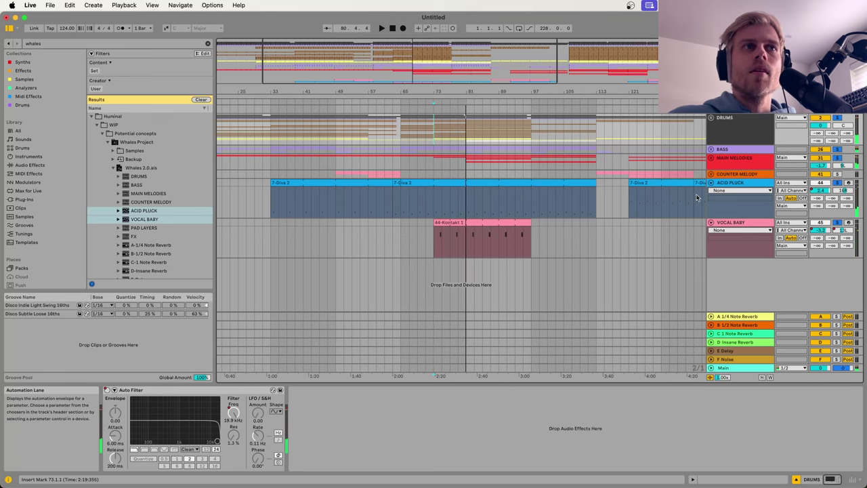
Step: Play the soloed layers from the VOCAL BABY clip at bar 177, adding COUNTER MELODY to the solos
left_click_drag(579, 90, 579, 58)
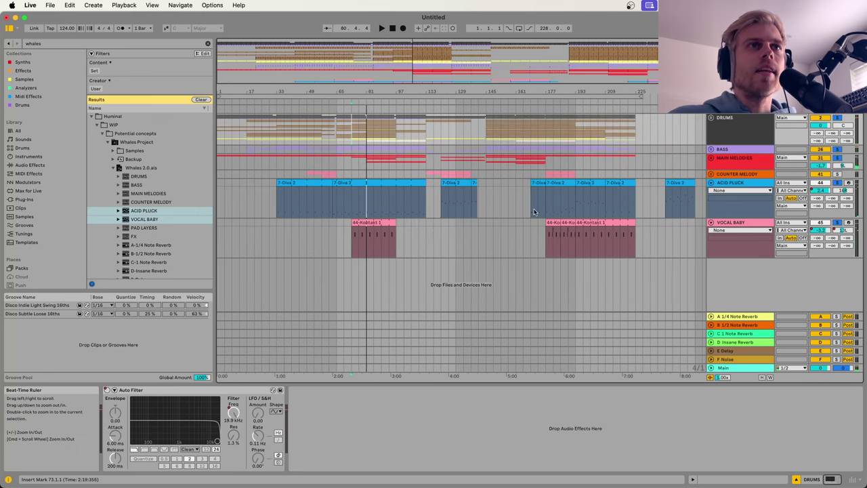
left_click(562, 233)
left_click(552, 223)
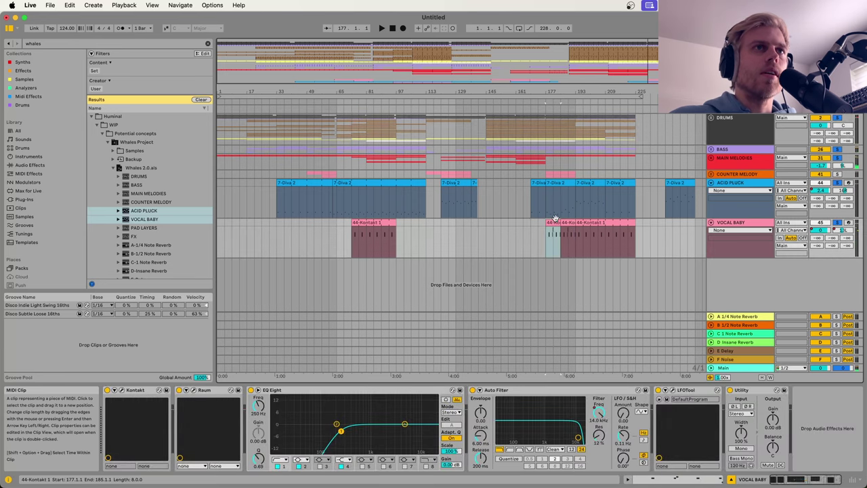
scroll(573, 230, "up", 3)
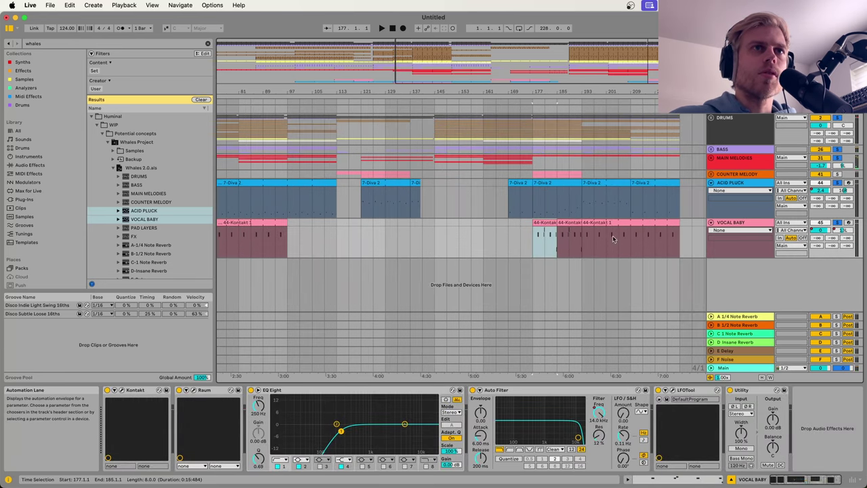
key("space")
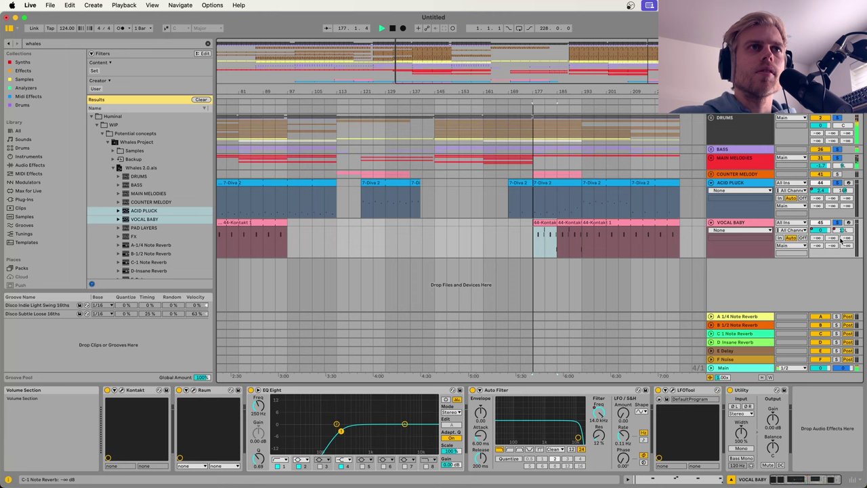
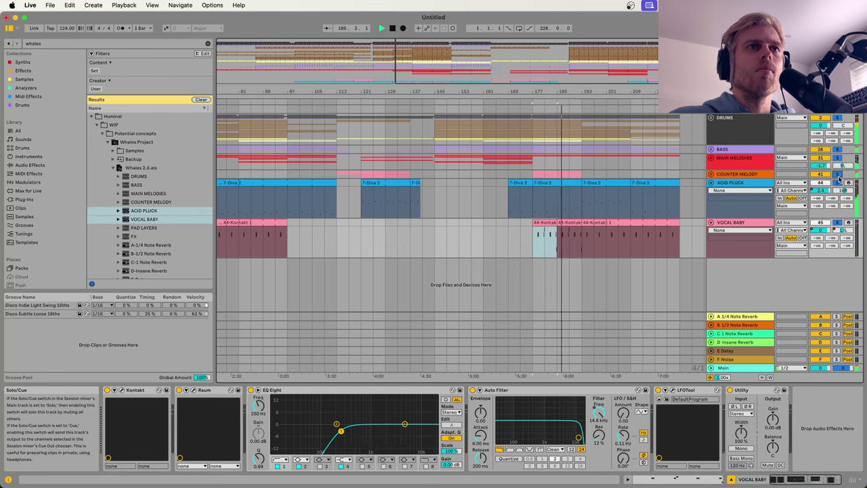
Step: Stop playback, fold the ACID PLUCK and VOCAL BABY tracks, and bring the whole arrangement into view
left_click(710, 183)
left_click(711, 191)
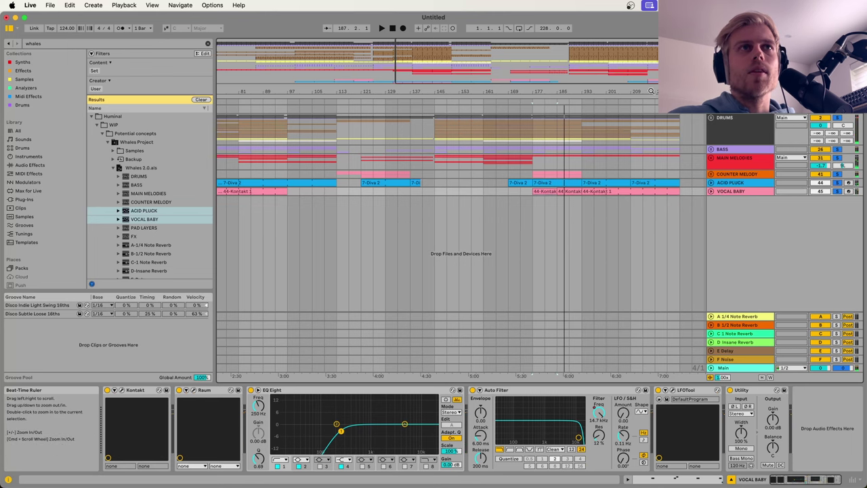
left_click_drag(652, 91, 647, 59)
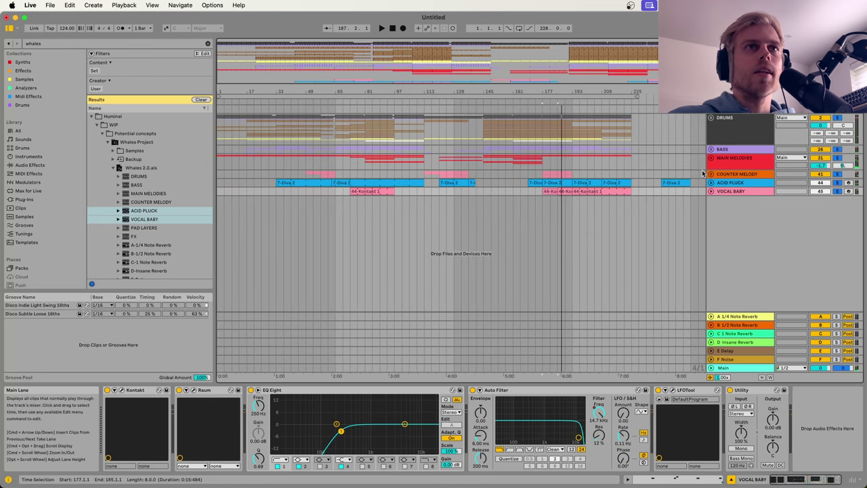
Step: Import the PAD LAYERS group from Whales 2.0.als below VOCAL BABY, and unfold the group with its subtracks collapsed
left_click(144, 229)
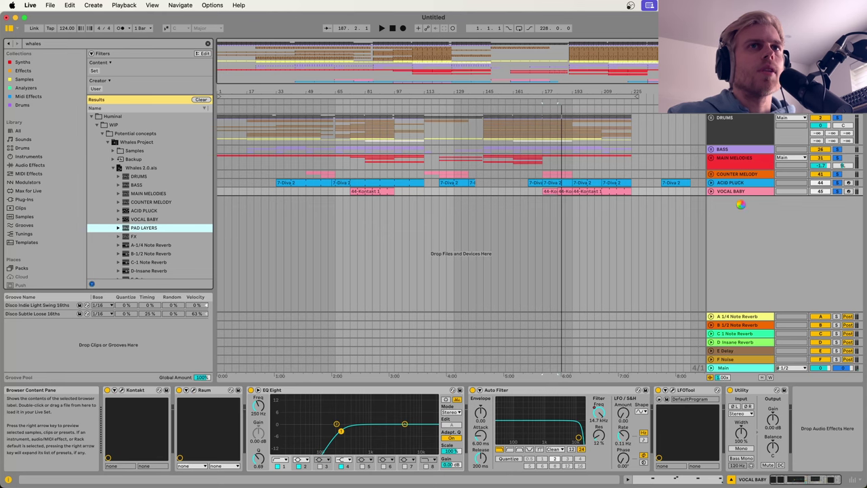
scroll(741, 207, "up", 5)
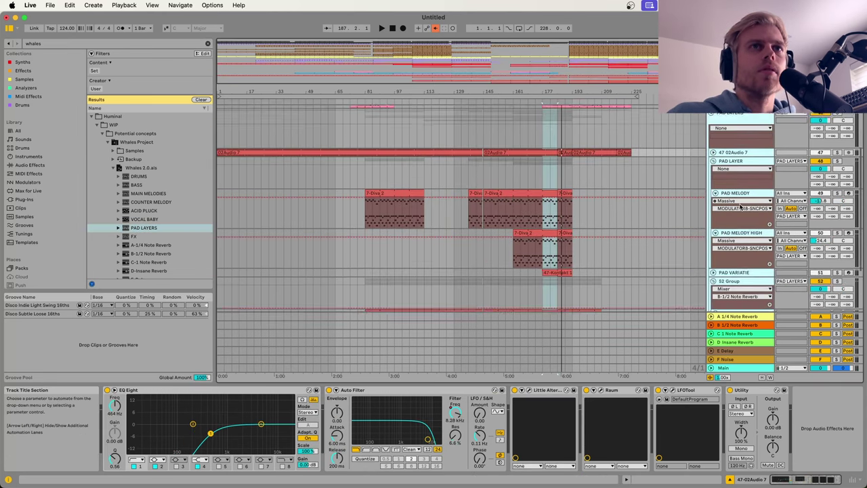
left_click(715, 207)
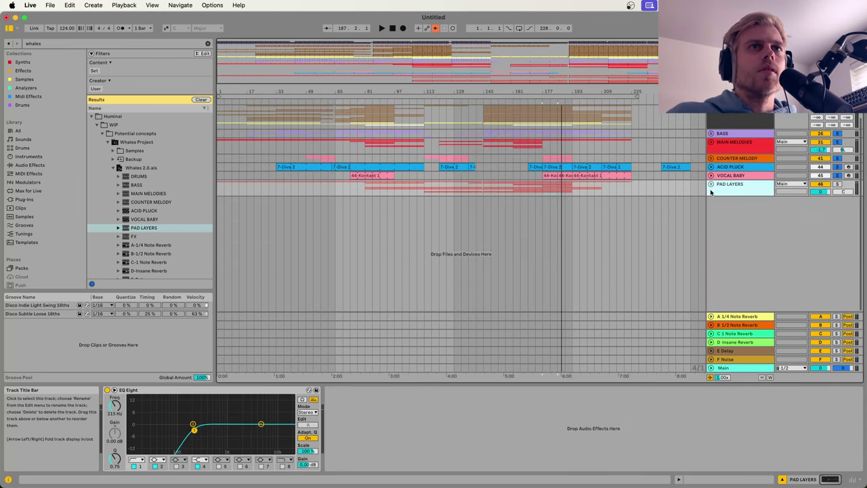
left_click(751, 200)
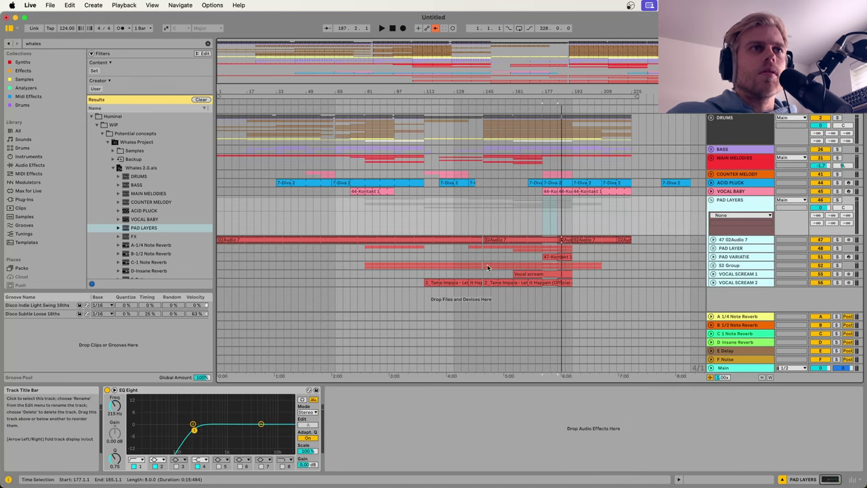
Step: Solo PAD LAYERS and play it from bar 81, and compare it with BASS and MAIN MELODIES soloed from bar 161
left_click(368, 256)
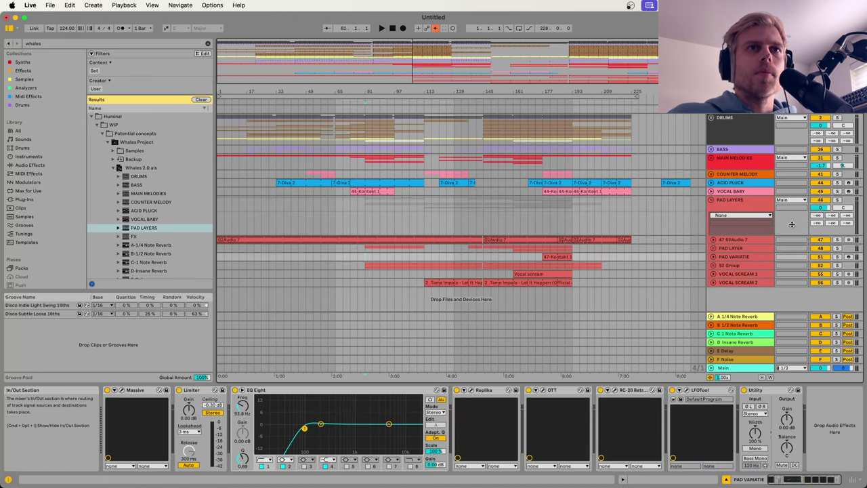
left_click(837, 200)
key("space")
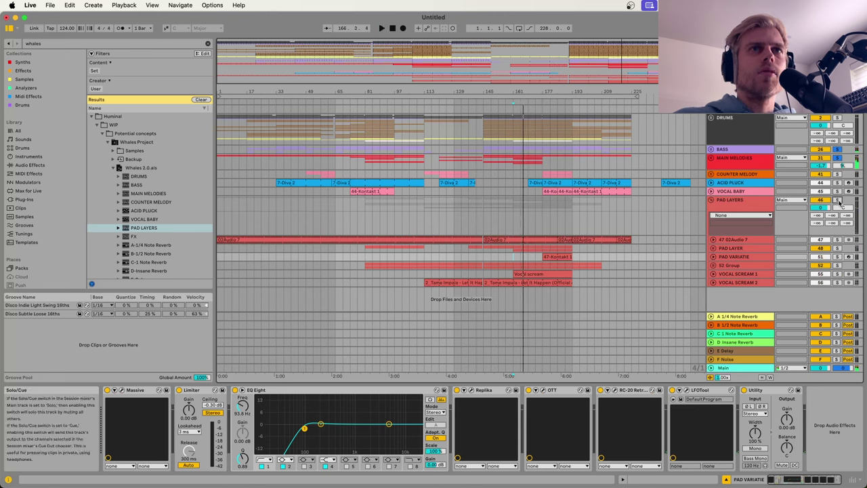
key("space")
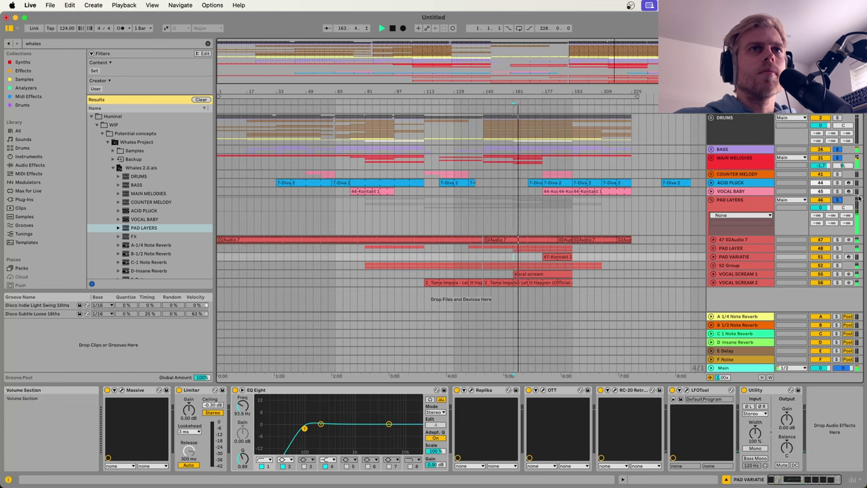
key("space")
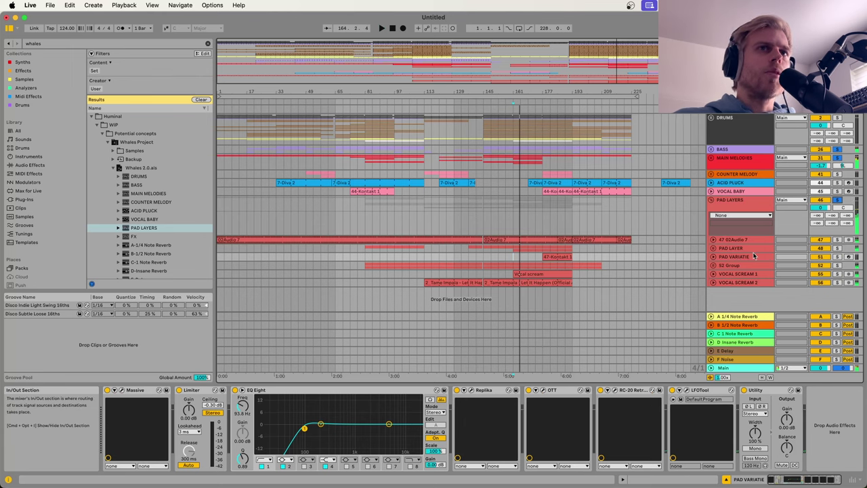
Step: Unfold and solo the 47 02Audio 7 track inside PAD LAYERS, and play its first clip from bar 1
left_click(714, 240)
left_click(257, 241)
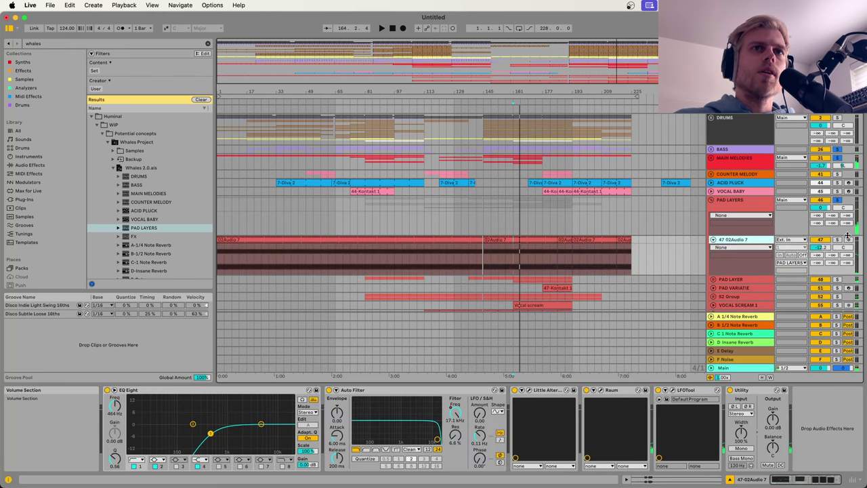
left_click(257, 240)
key("space")
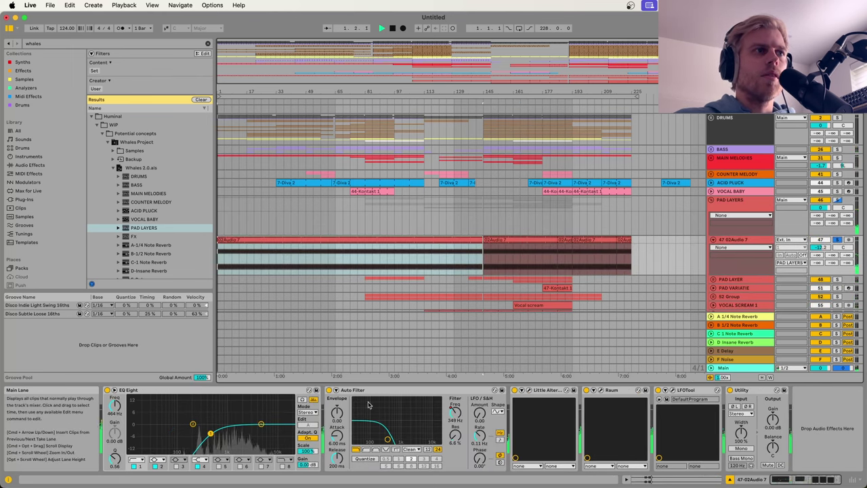
Step: Examine the first 02Audio 7 clip's waveform and loop region, return to the track's devices, and stop playback
left_click(662, 479)
left_click_drag(570, 210, 569, 141)
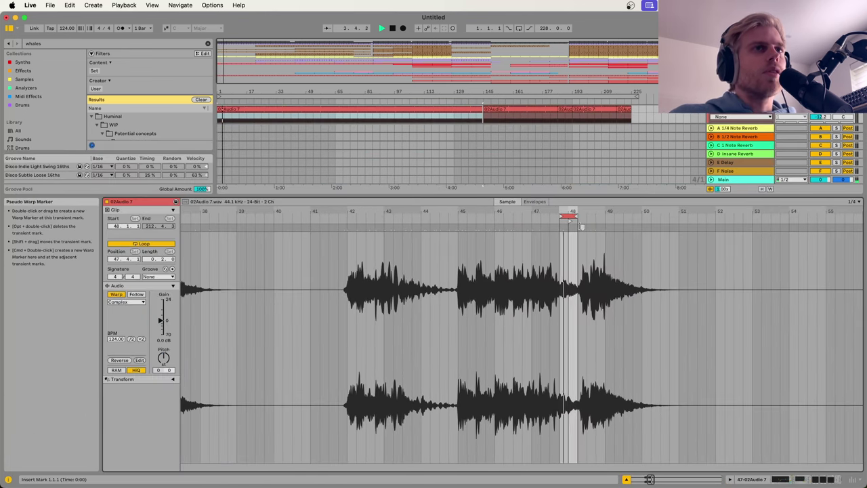
left_click(800, 480)
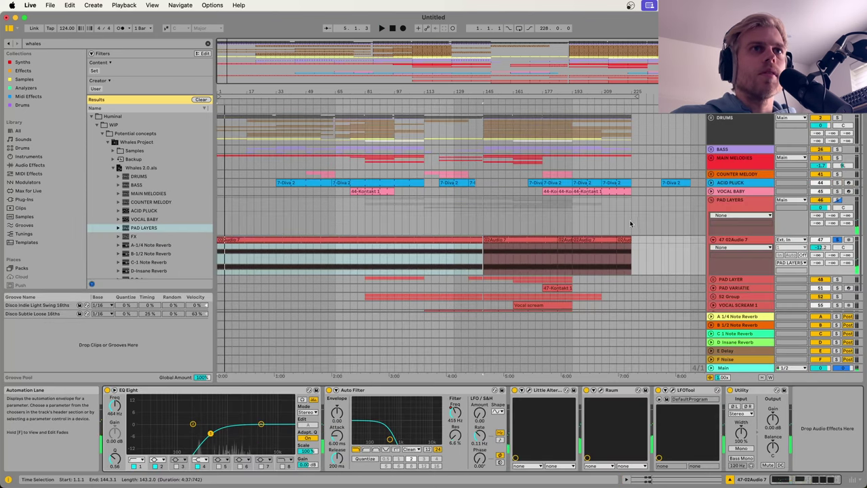
Step: Paste an 8-bar copy of the last 02Audio 7 clip at bar 233, and open the copy's waveform around its loop region
left_click(625, 246)
left_click(649, 239)
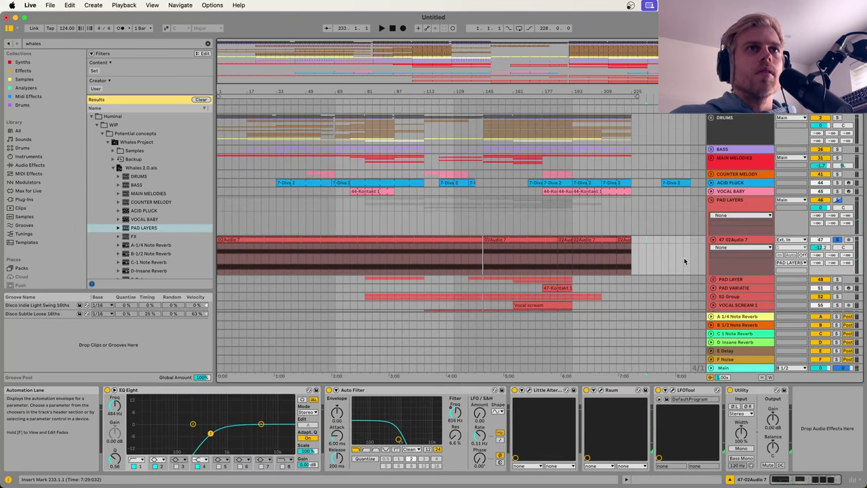
key("super+v")
left_click(669, 480)
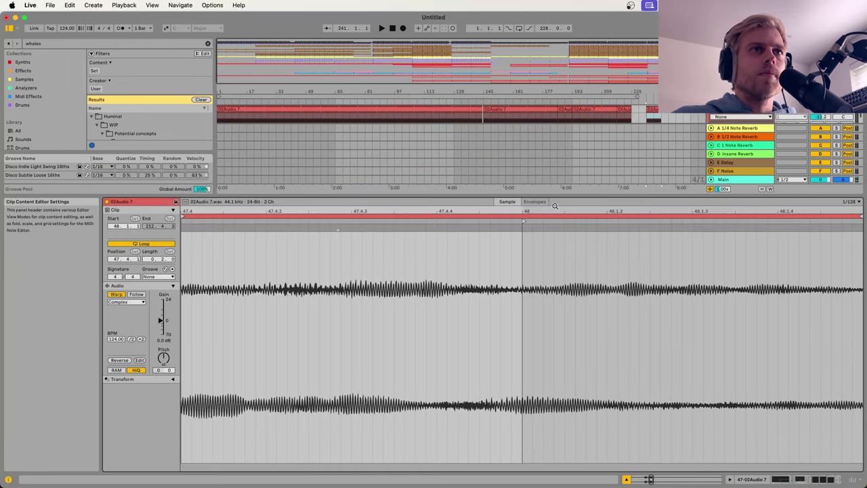
left_click_drag(555, 210, 555, 169)
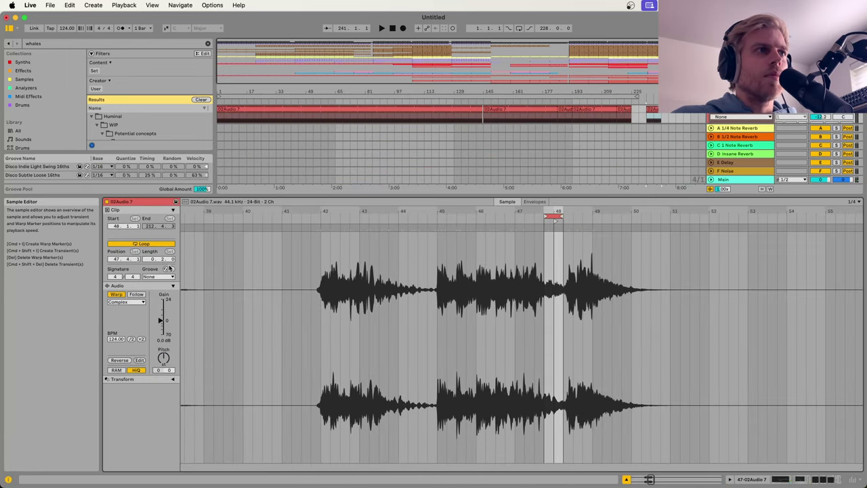
left_click_drag(560, 210, 560, 182)
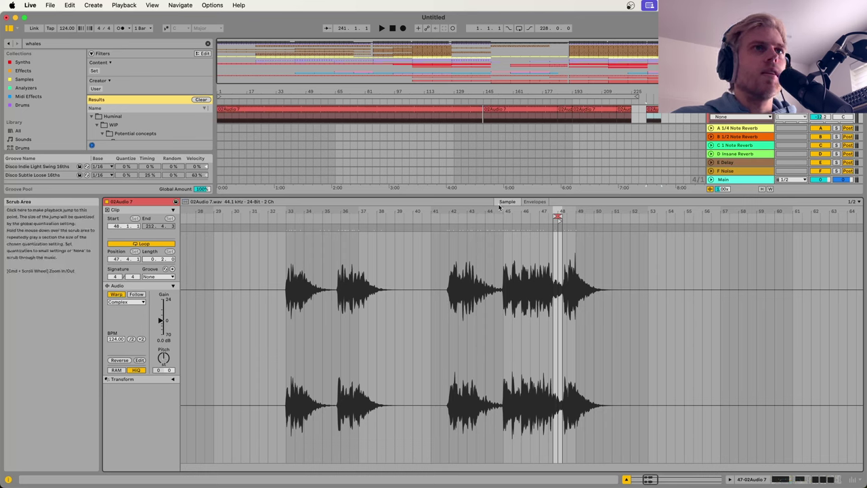
Step: Draw a Gain envelope on the copied 02Audio 7 clip, play it, and shift its loop region to an earlier part of the sample
left_click(534, 202)
left_click(256, 468)
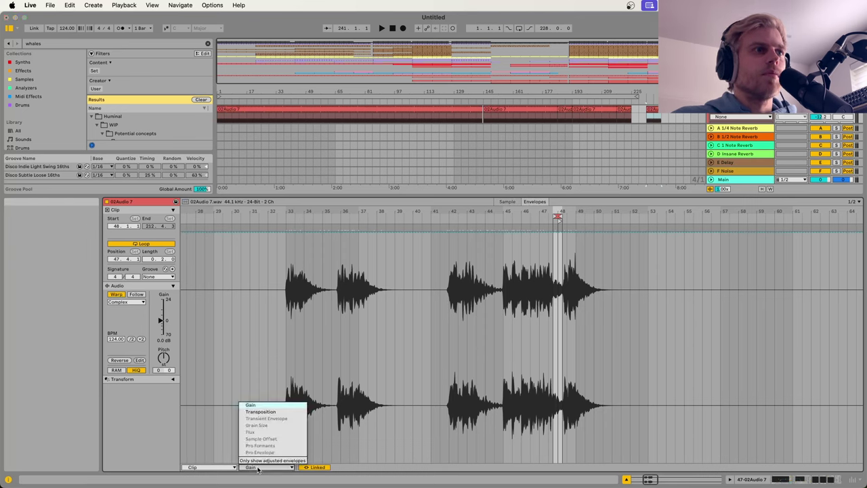
left_click(261, 406)
key("b")
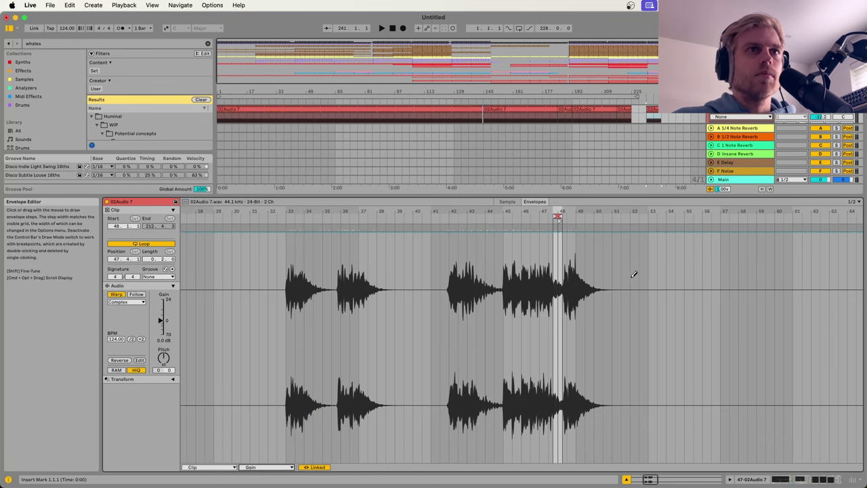
left_click_drag(617, 289, 505, 158)
key("space")
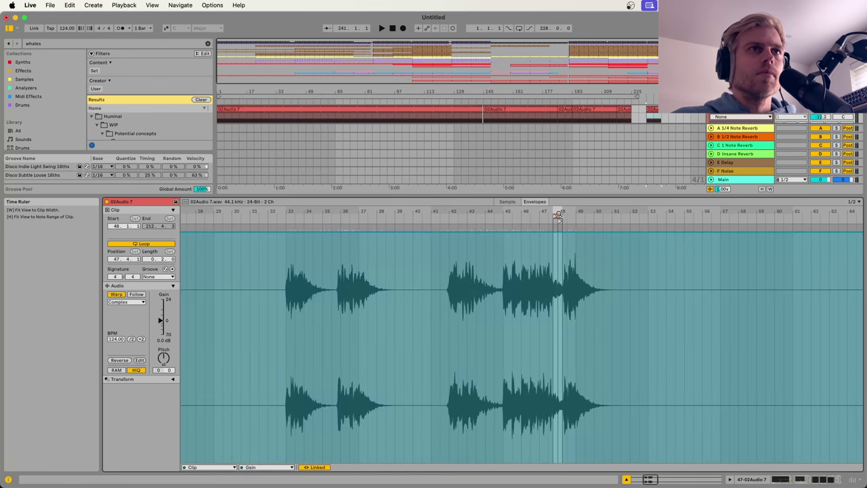
mouse_move(557, 216)
left_mouse_down()
mouse_move(461, 217)
mouse_move(536, 216)
left_mouse_up()
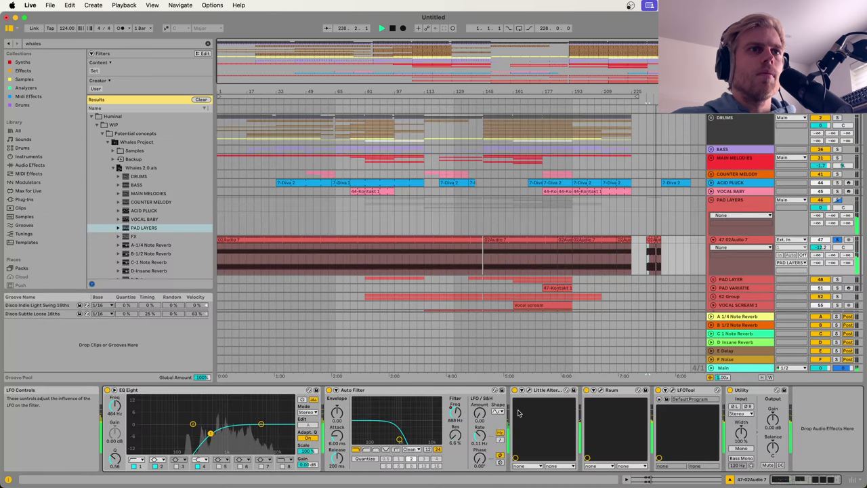
Step: Bypass Little AlterBoy and Raum on 47 02Audio 7 during playback, and delete the clip copy at bar 233 once stopped
left_click(609, 392)
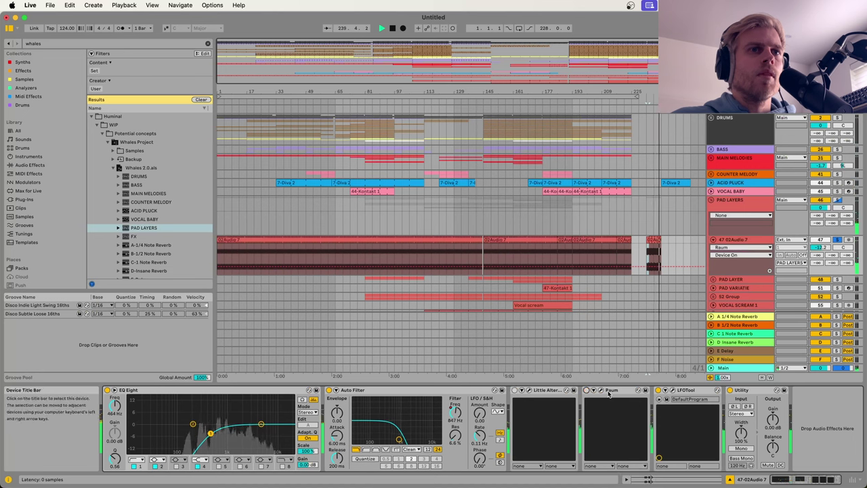
key("space")
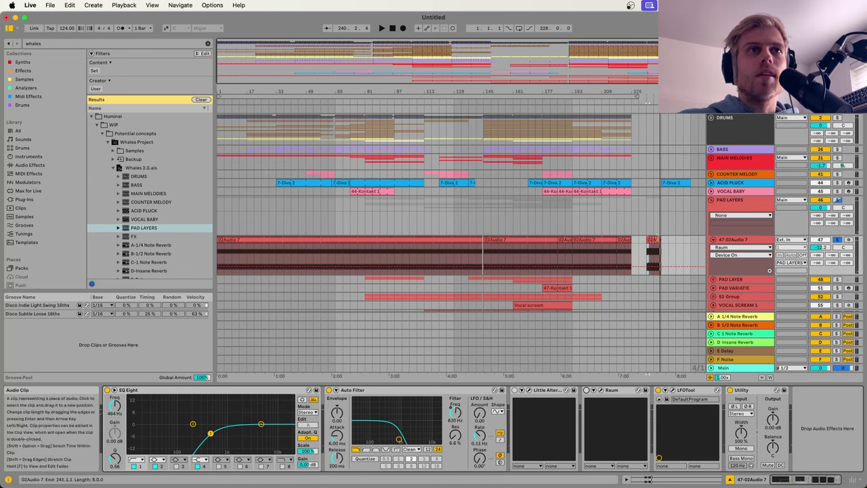
left_click(657, 239)
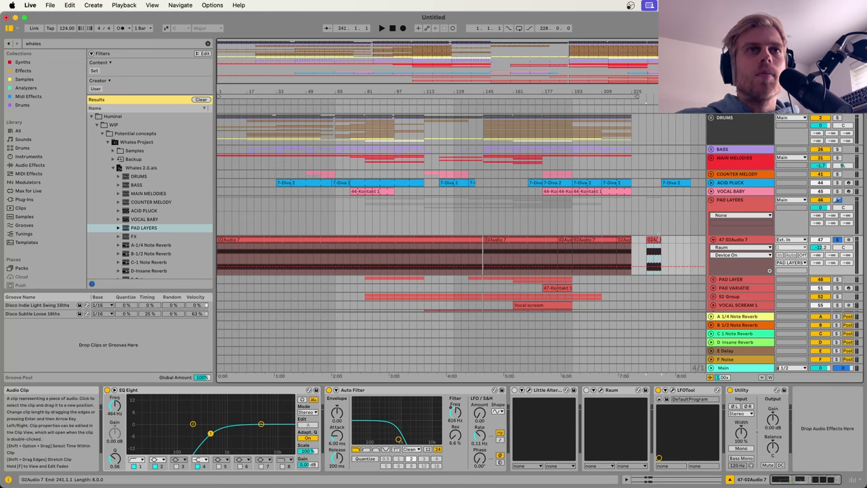
key("Delete")
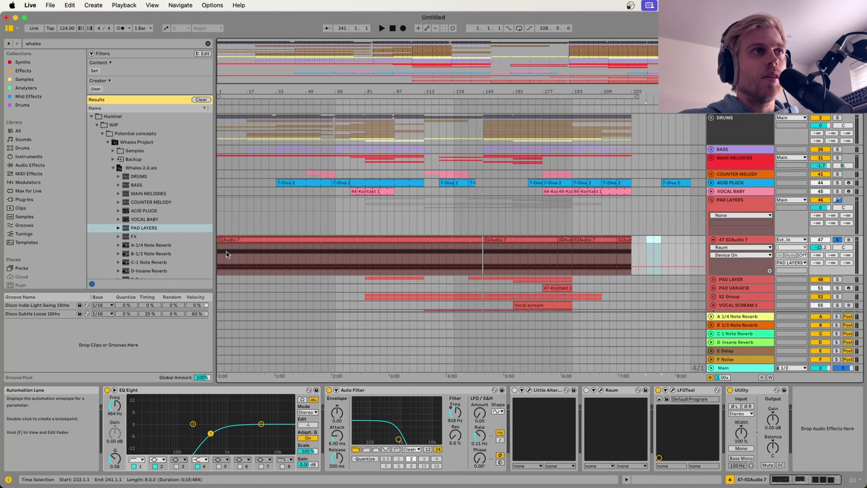
Step: Play the first 02Audio 7 clip with the effects bypassed, inspect its looped waveform section, and return to the track's devices
left_click(265, 239)
key("space")
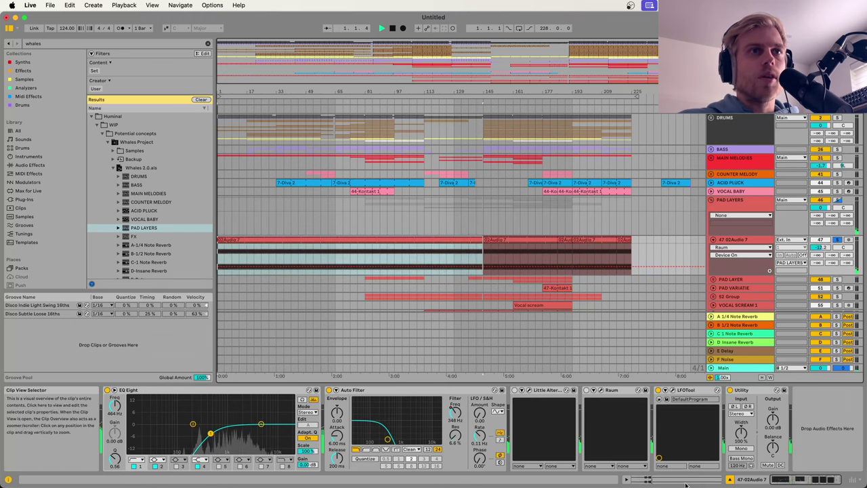
left_click(671, 479)
left_click_drag(576, 211, 576, 170)
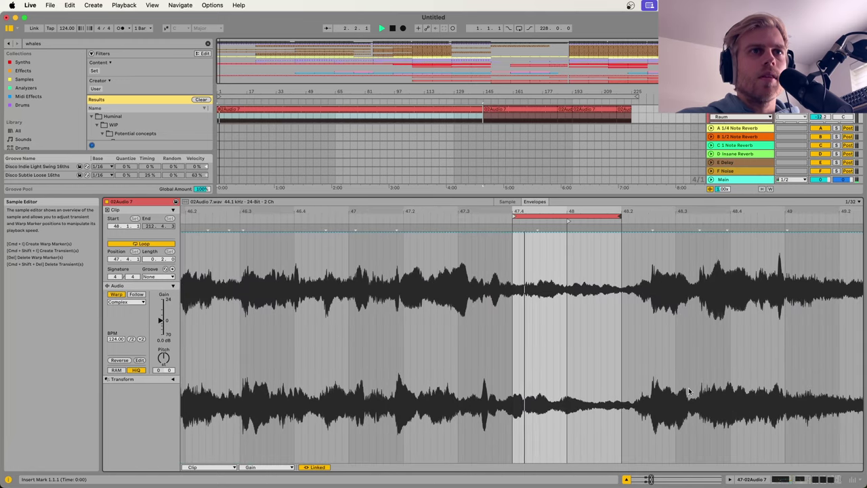
left_click(782, 479)
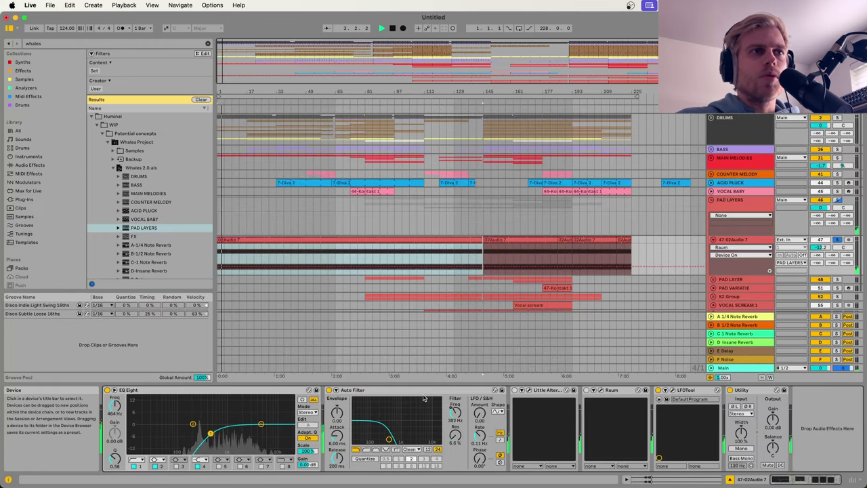
Step: Audition the soloed 02Audio 7 pad track from bar 29 and from bar 37
left_click(267, 256)
key("space")
key("space")
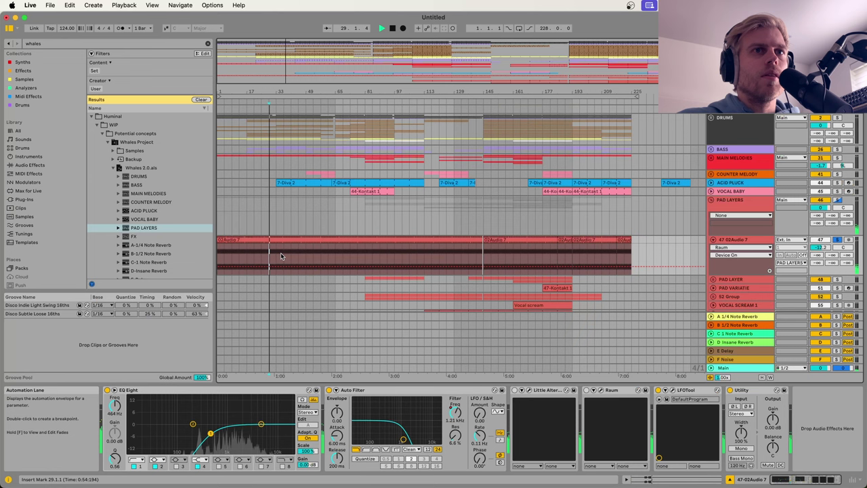
left_click(284, 256)
key("space")
key("space")
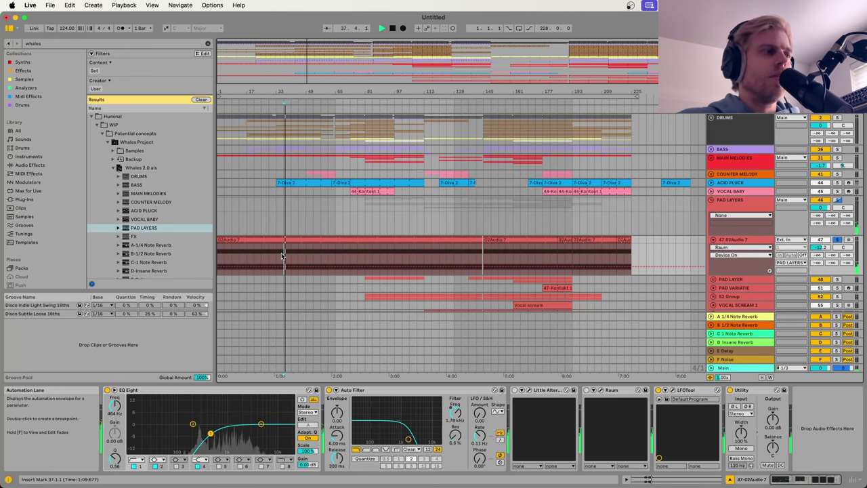
Step: Try the 02Audio 7 track at a volume of -0.4 dB with Little AlterBoy enabled
left_click_drag(819, 247, 819, 223)
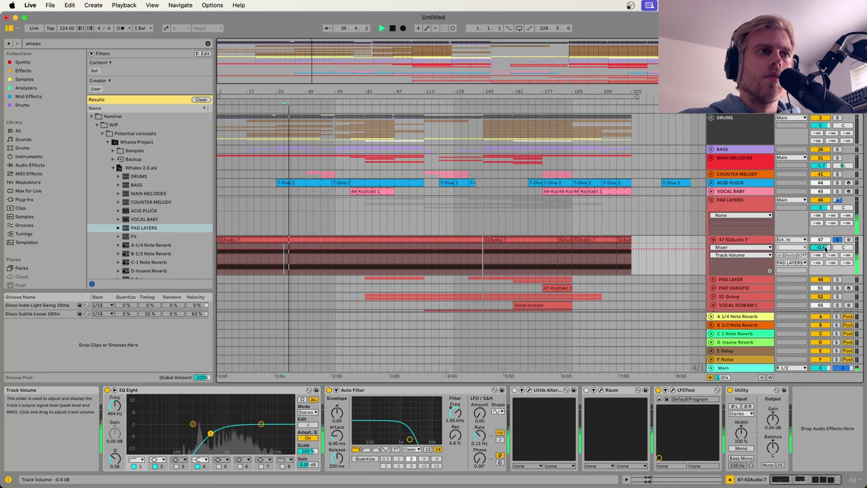
key("space")
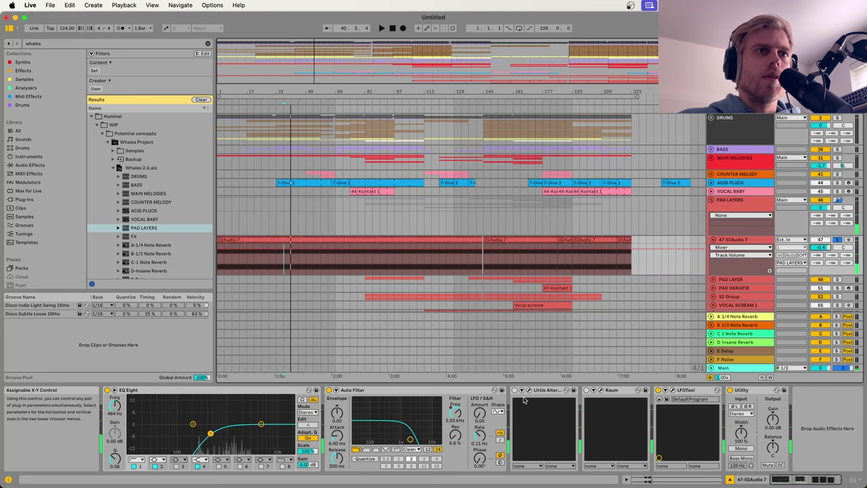
left_click(515, 390)
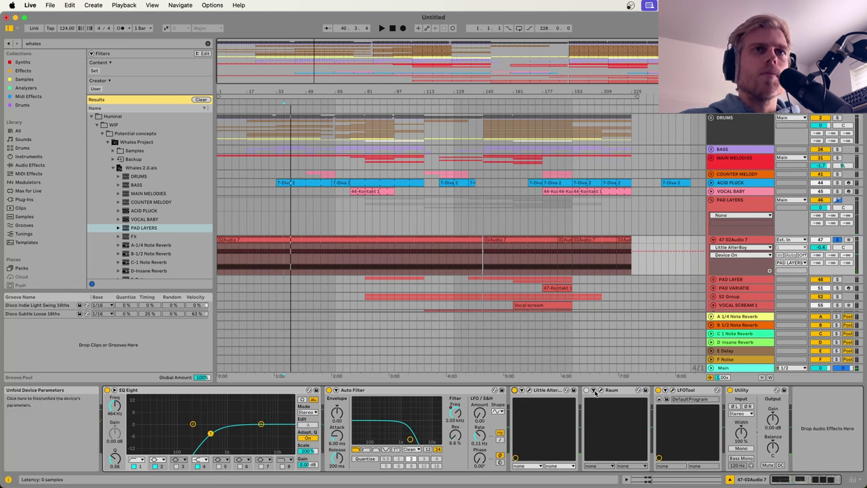
key("super+z")
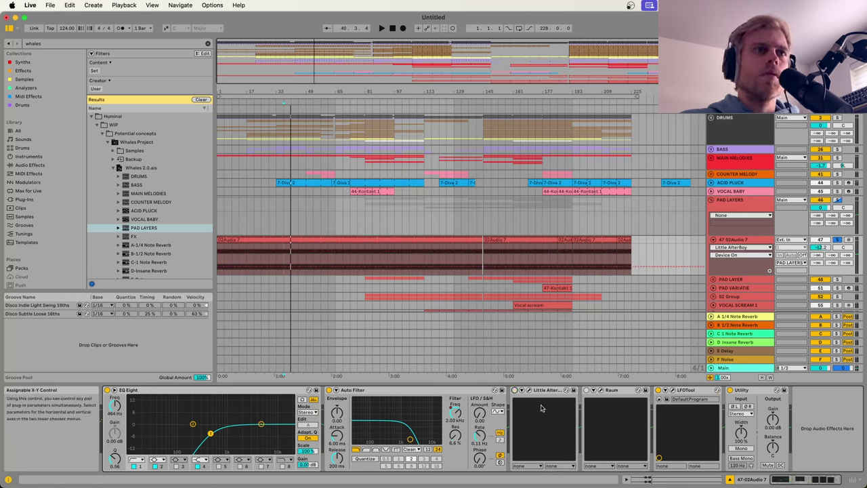
Step: Enable Little AlterBoy and Raum on the 02Audio 7 track and play it back from bar 37
left_click(586, 391)
left_click(587, 391)
key("space")
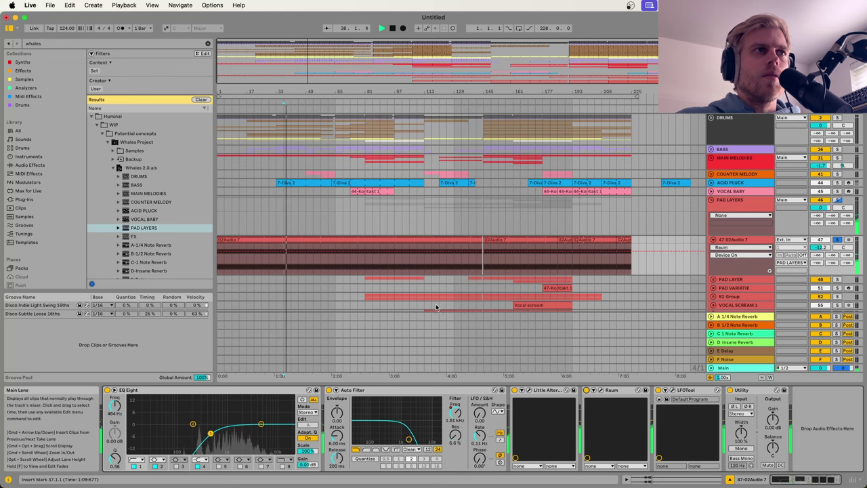
key("space")
left_click(278, 267)
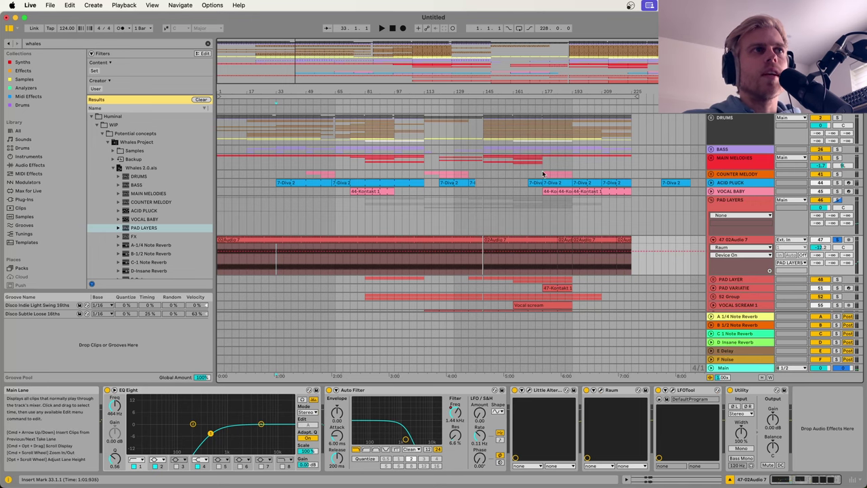
Step: Solo the MAIN MELODIES and BASS groups alongside the pad and play from bar 17
left_click(237, 164)
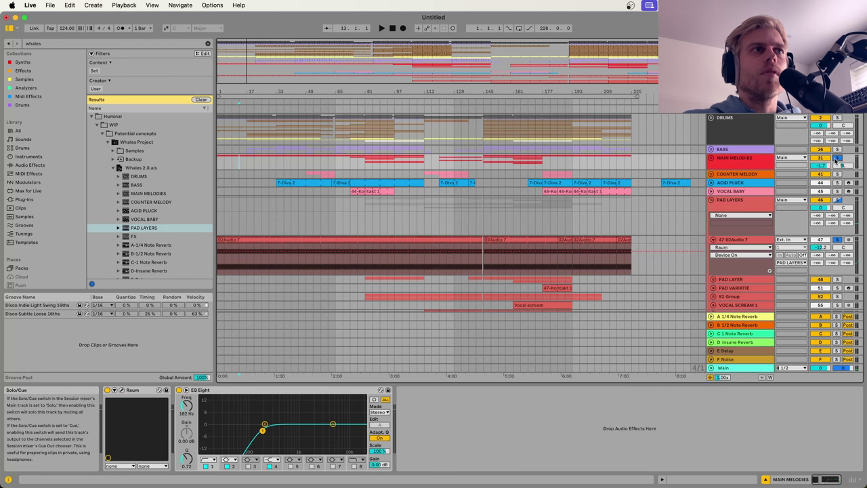
left_click(278, 136)
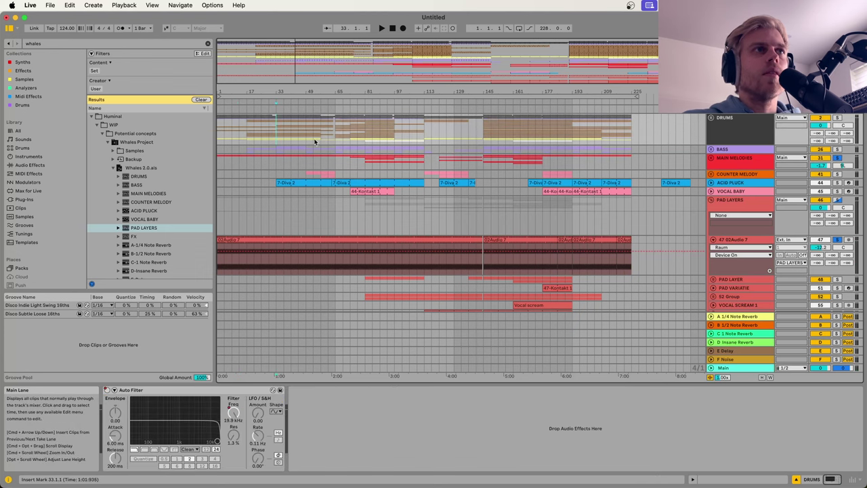
left_click(249, 149)
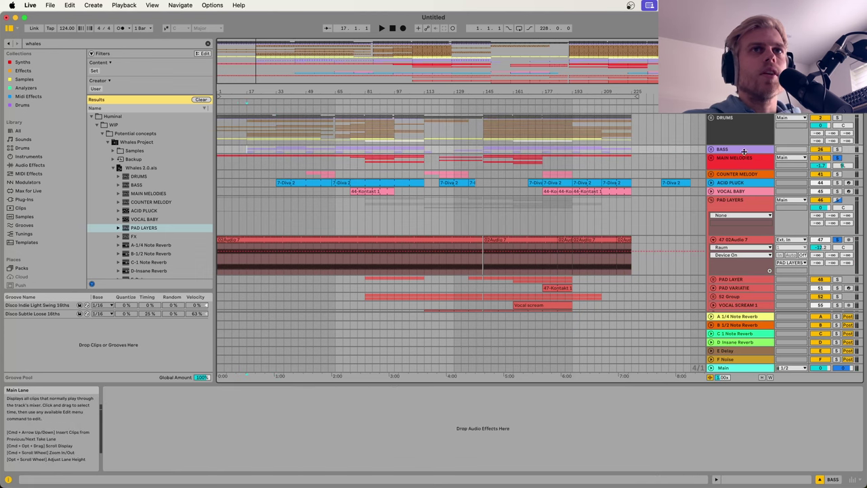
key("space")
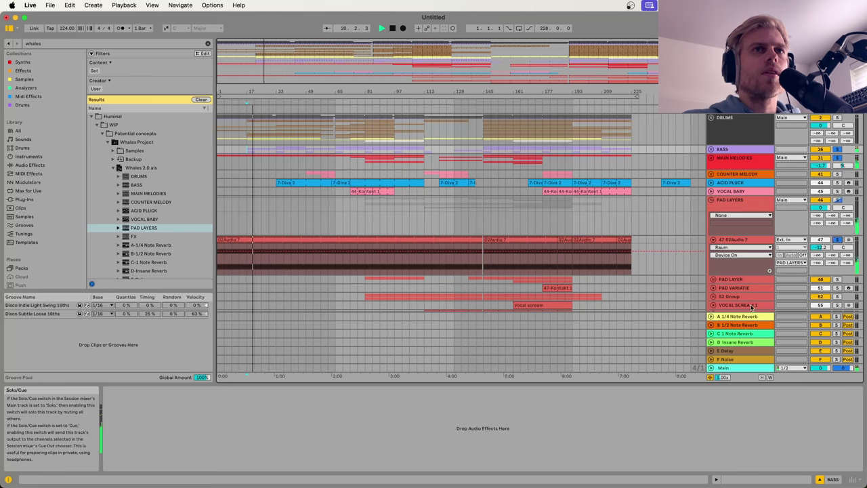
Step: Show the Auto Filter frequency automation on the 02Audio 7 track and play the passage leading into bar 65 with DRUMS soloed
left_click(723, 240)
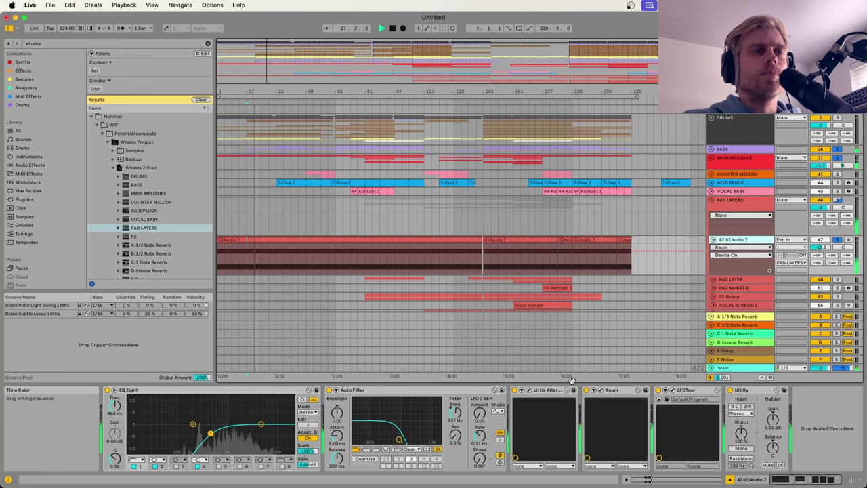
key("space")
left_click_drag(456, 411, 458, 415)
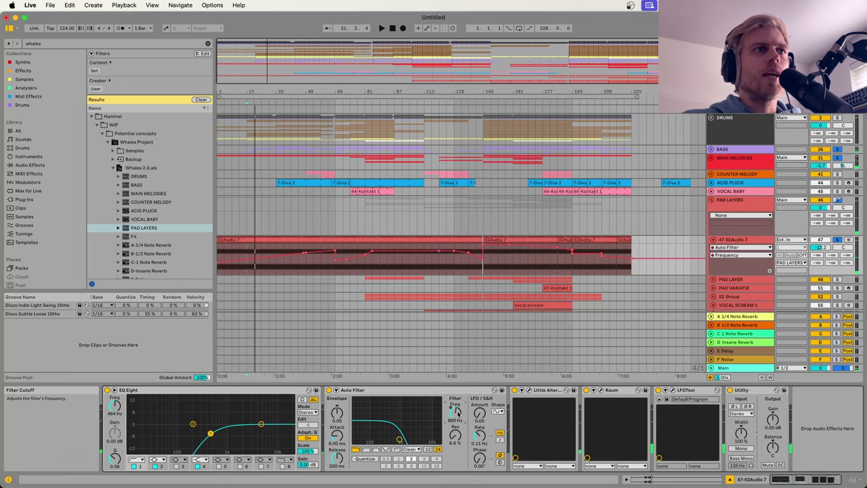
left_click(330, 274)
key("space")
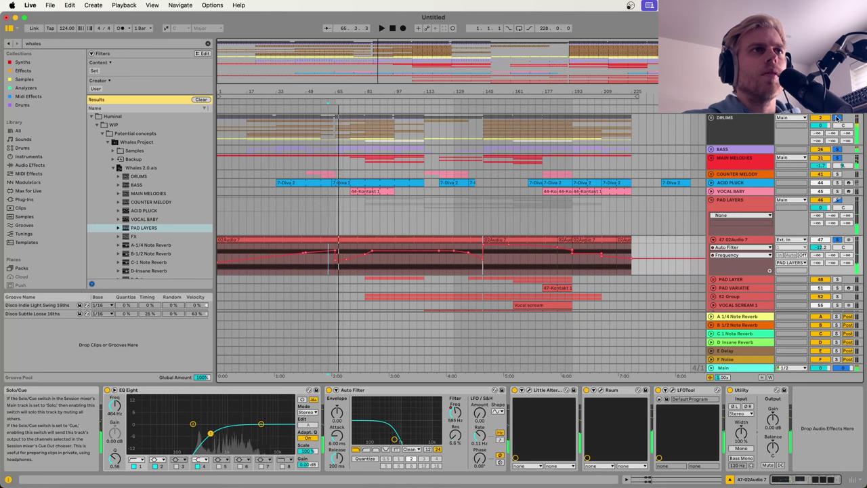
Step: Play the mix from bar 49, then inspect the Little AlterBoy settings on the 02Audio 7 track
left_click(304, 266)
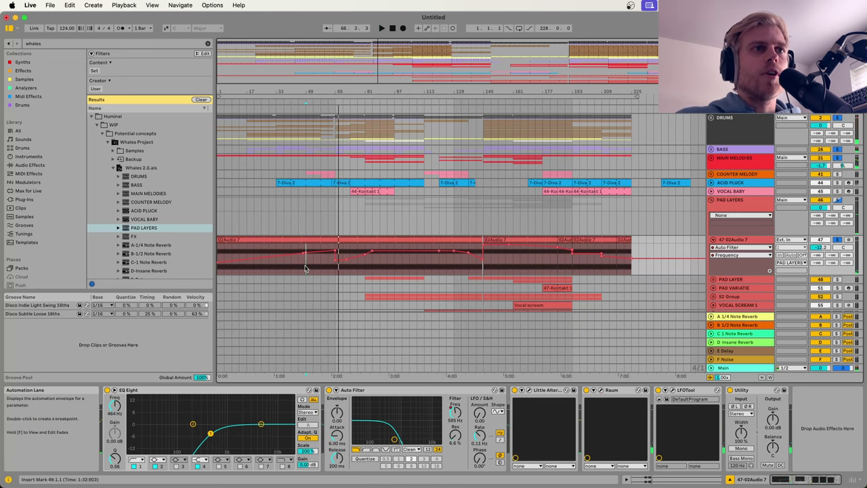
key("space")
left_click(530, 390)
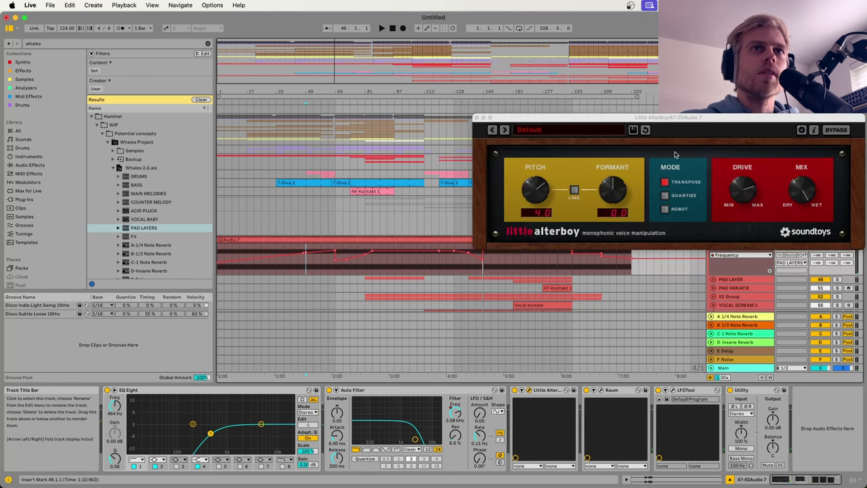
left_click(477, 118)
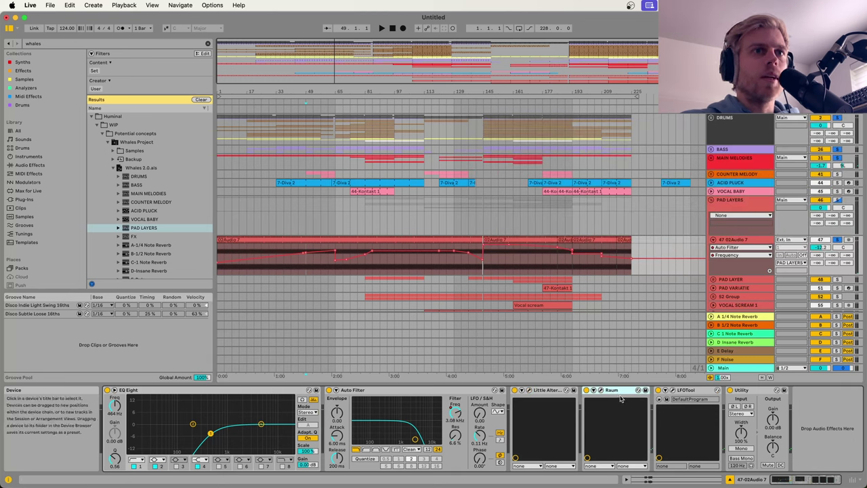
Step: Fold the 02Audio 7 track, expand and solo the PAD LAYER group, and play it from bar 81
left_click(711, 240)
left_click(724, 249)
left_click(713, 249)
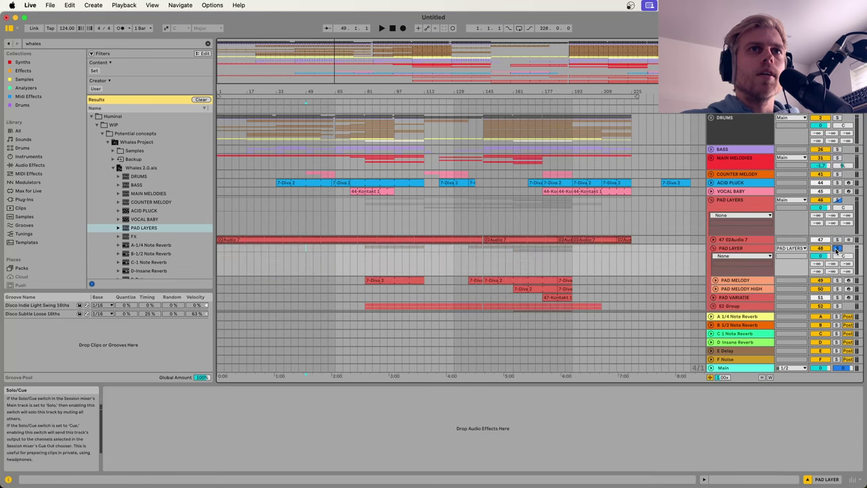
left_click(393, 288)
key("space")
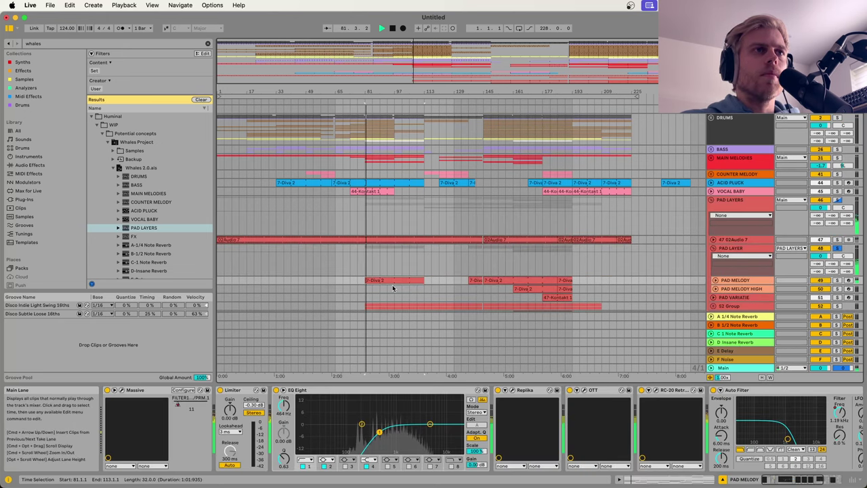
Step: Solo the PAD MELODY track inside the PAD LAYER group and play its clip from bar 81
left_click(714, 248)
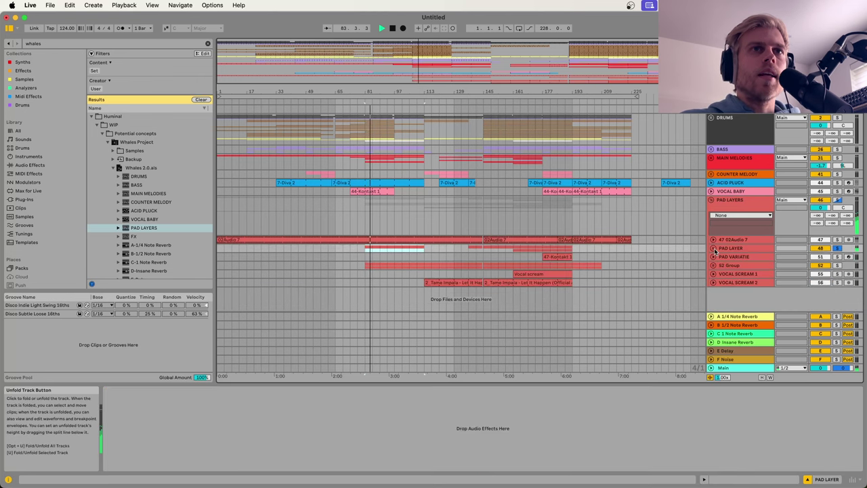
left_click(714, 248)
scroll(738, 248, "down", 2)
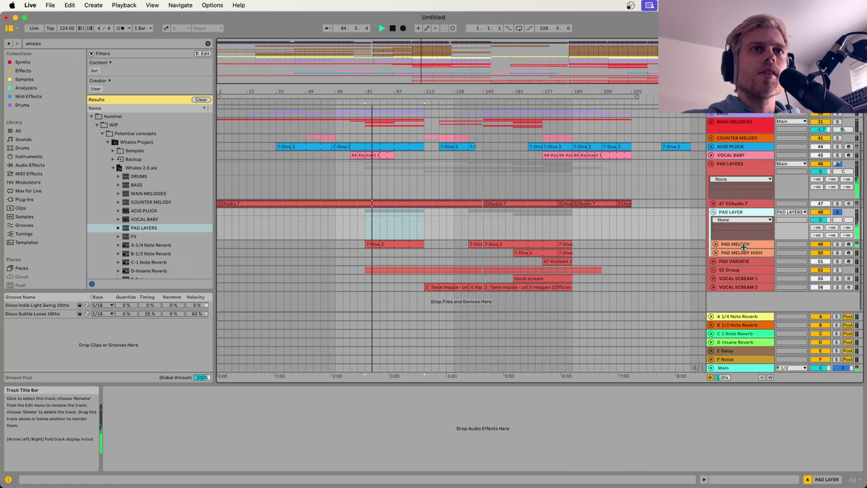
left_click(761, 245)
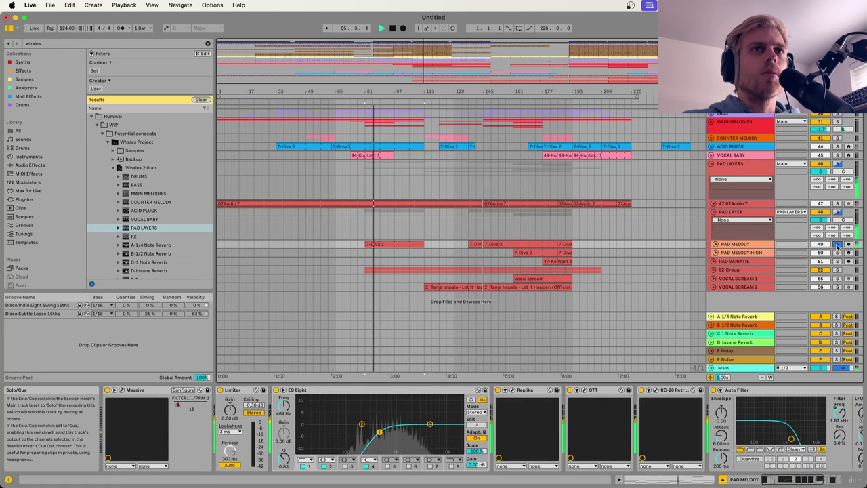
key("space")
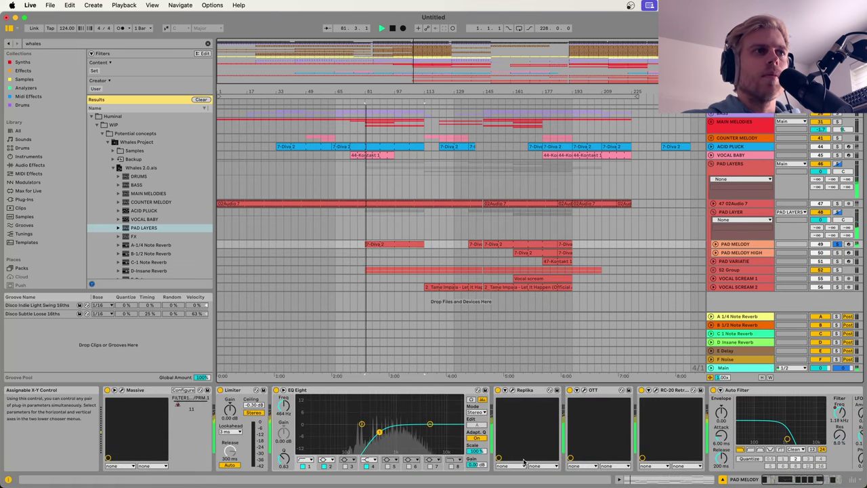
key("space")
Step: Inspect the Massive synth patch on the PAD MELODY track, then close its window
left_click(122, 391)
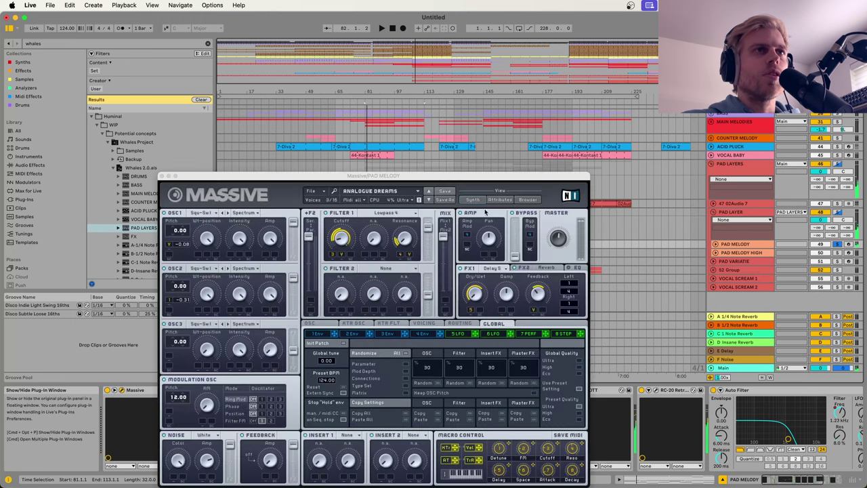
left_click_drag(460, 178, 557, 107)
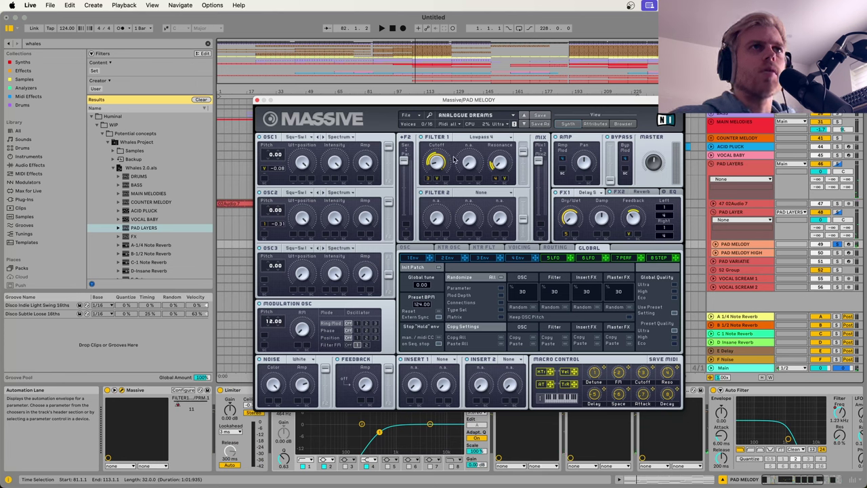
left_click(257, 101)
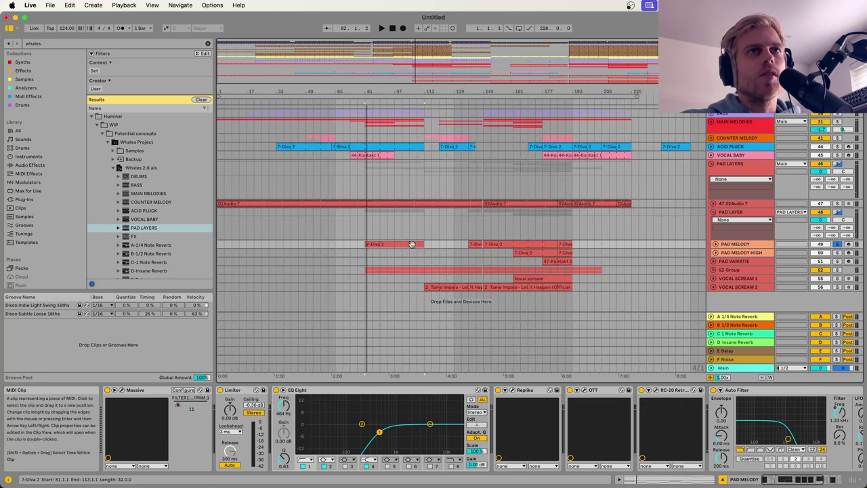
Step: Play the PAD MELODY clip again, unfold the track and show its Auto Filter frequency automation
scroll(690, 191, "up", 2)
key("space")
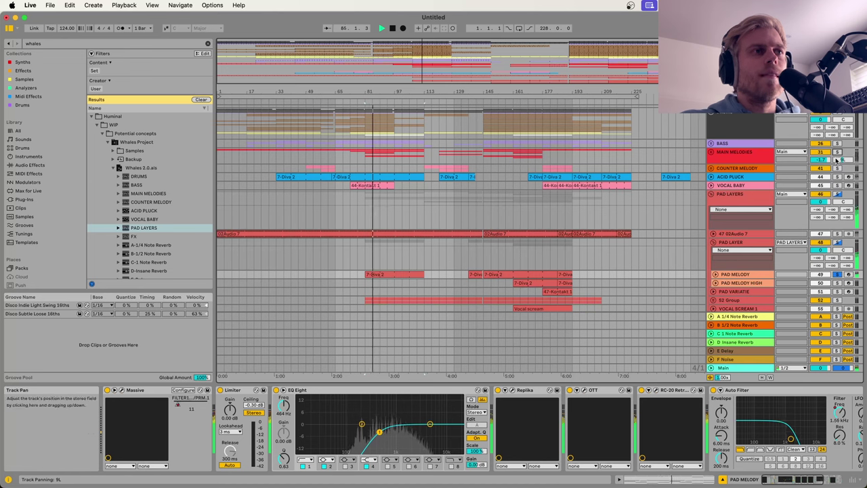
left_click(716, 275)
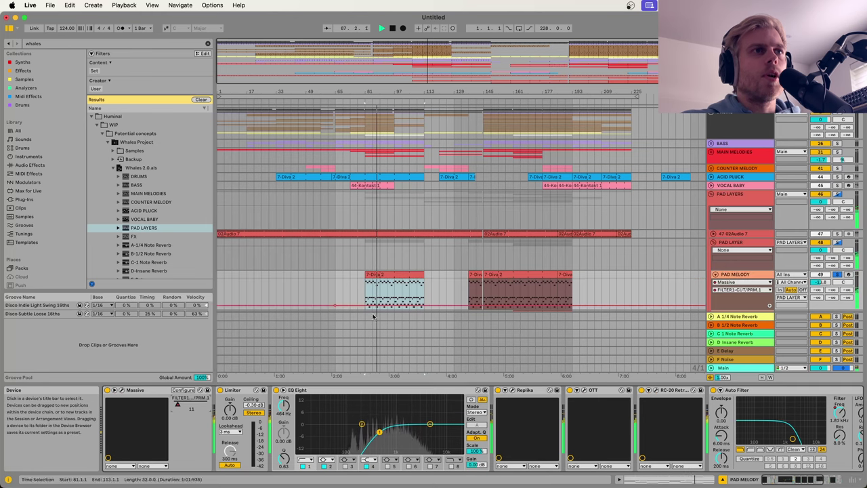
scroll(499, 241, "down", 3)
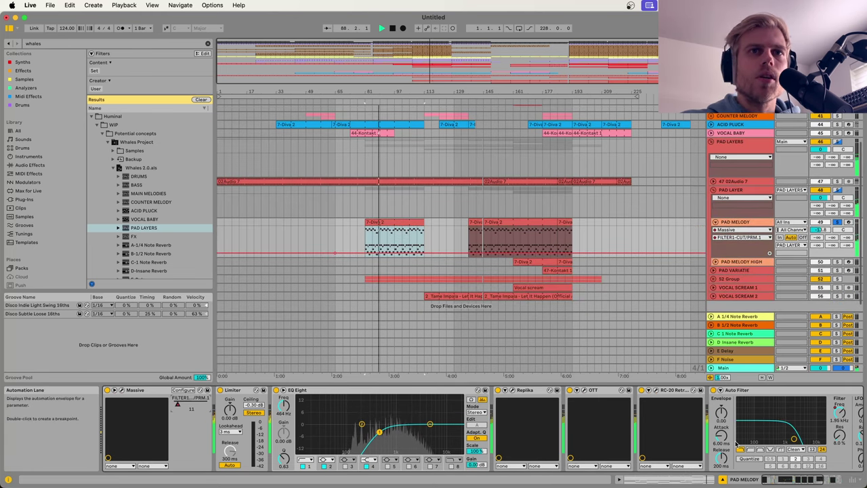
scroll(698, 427, "right", 3)
left_click(751, 414)
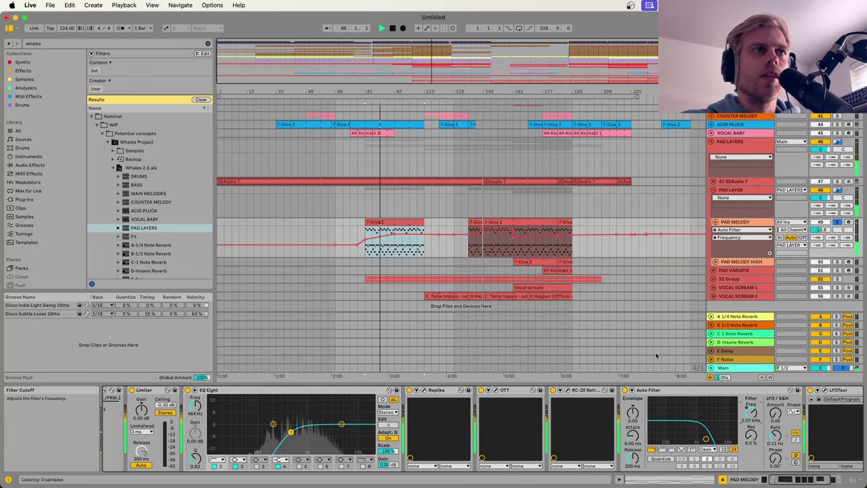
Step: Audition the filter automation on PAD MELODY at several points, including bars 97 and 161
left_click(409, 254)
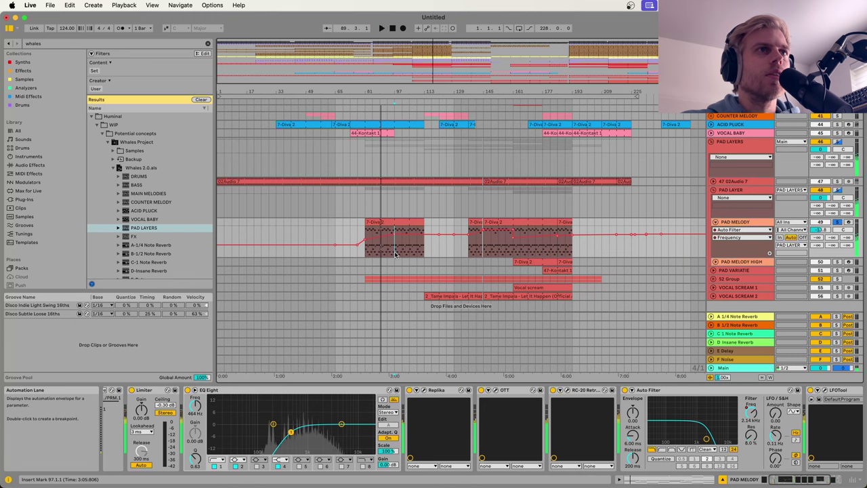
left_click(468, 250)
key("space")
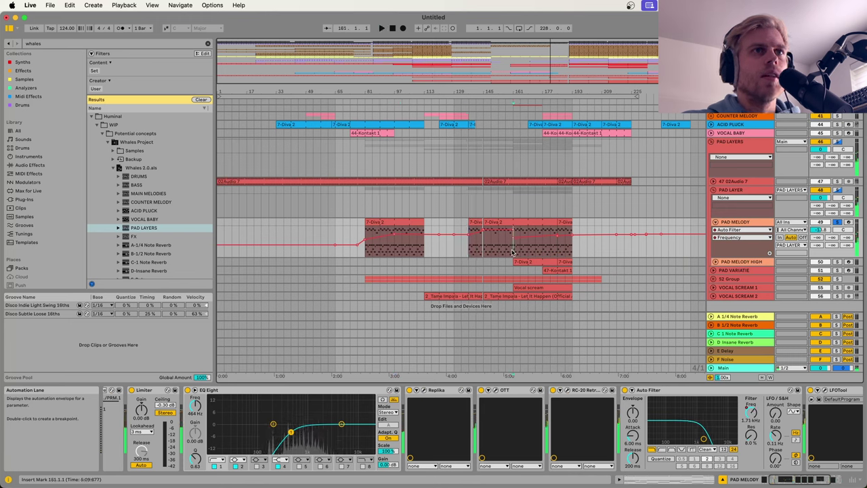
left_click(513, 252)
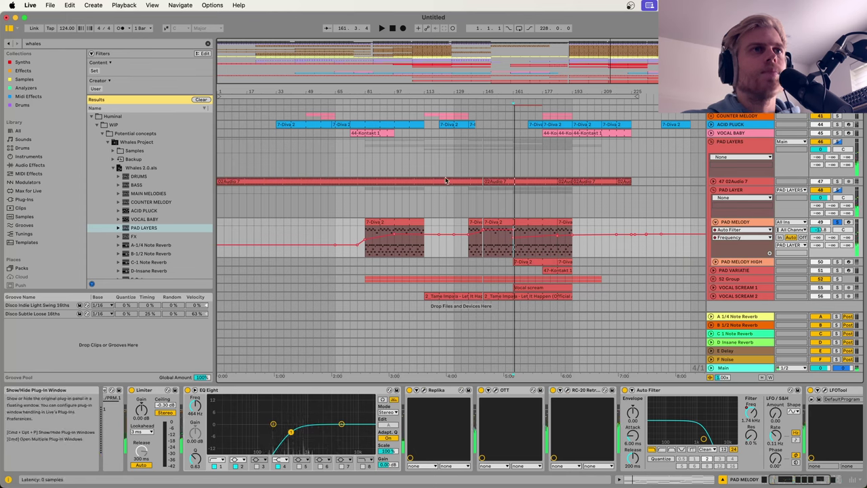
Step: Inspect the Replika, OTT and RC-20 Retro Color settings on the PAD MELODY track, closing each plug-in window
left_click_drag(475, 116, 235, 89)
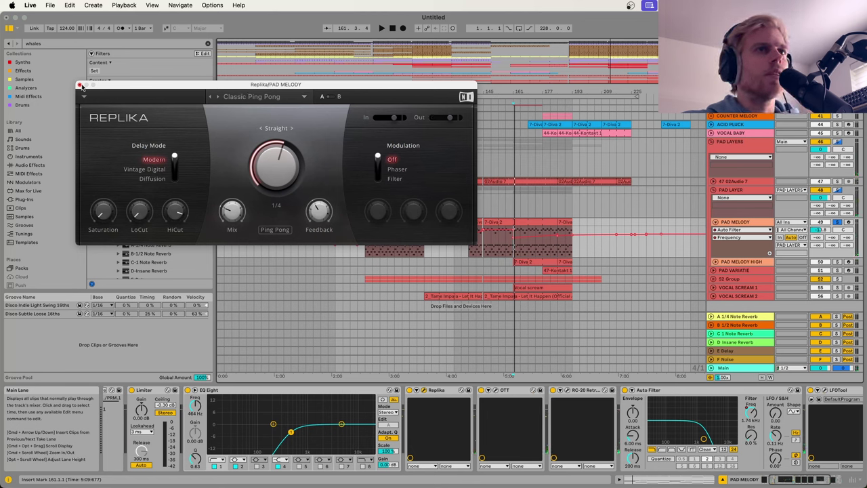
left_click(497, 390)
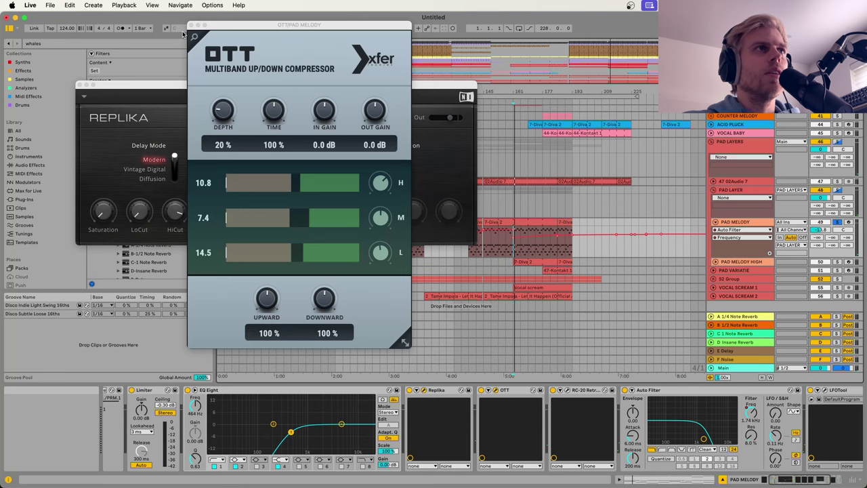
left_click(192, 26)
left_click(560, 391)
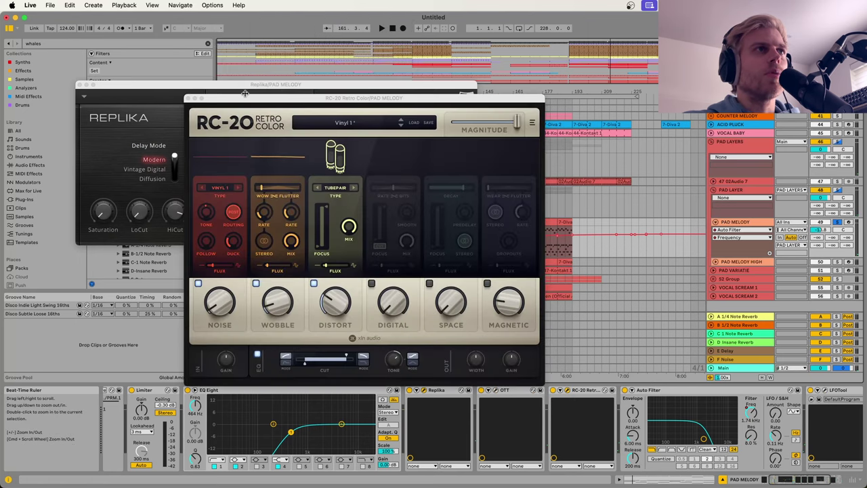
left_click(189, 97)
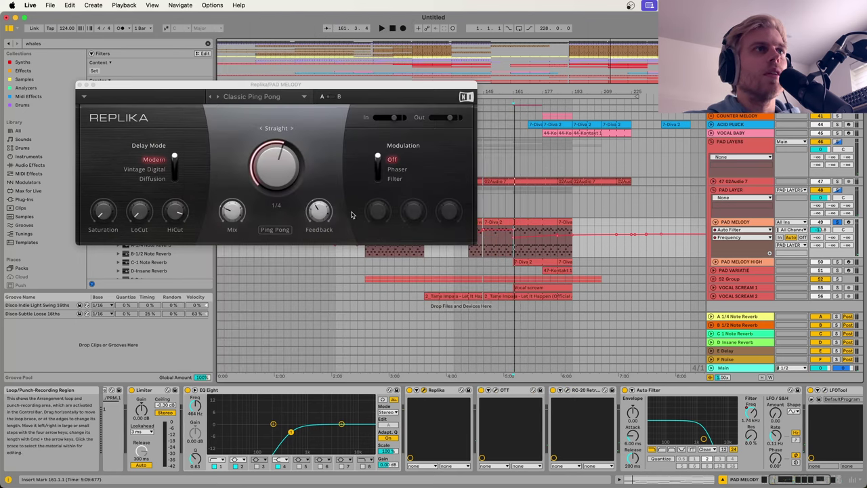
left_click(79, 85)
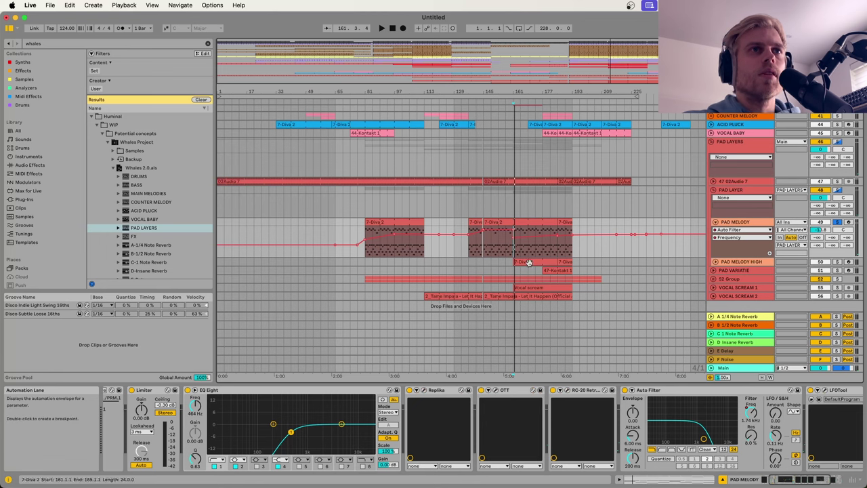
Step: Play PAD MELODY from bar 149 while bypassing and re-enabling Replika, OTT and RC-20 together to compare the sound
left_click(485, 253)
left_click(441, 391)
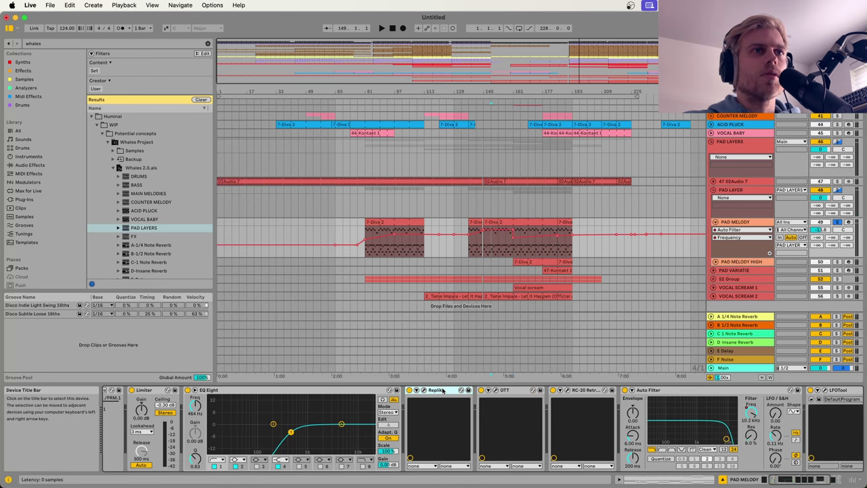
left_click(584, 392, "shift")
left_click(554, 391)
key("space")
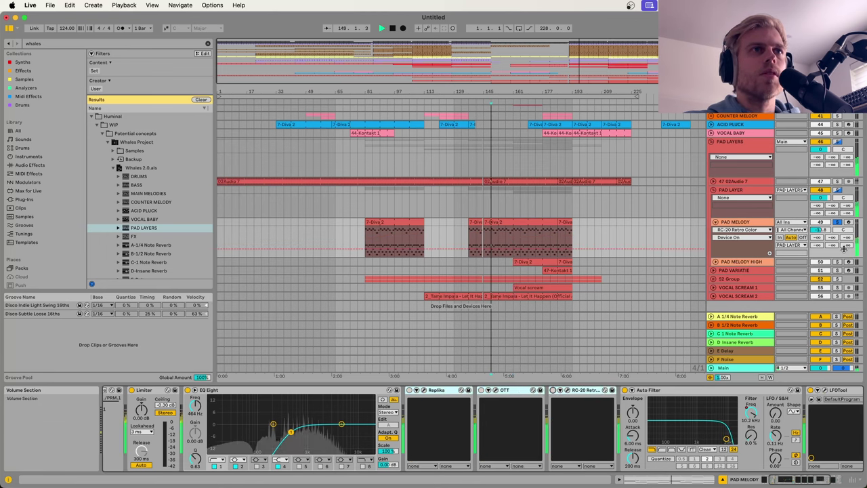
left_click(553, 390)
left_click(553, 390)
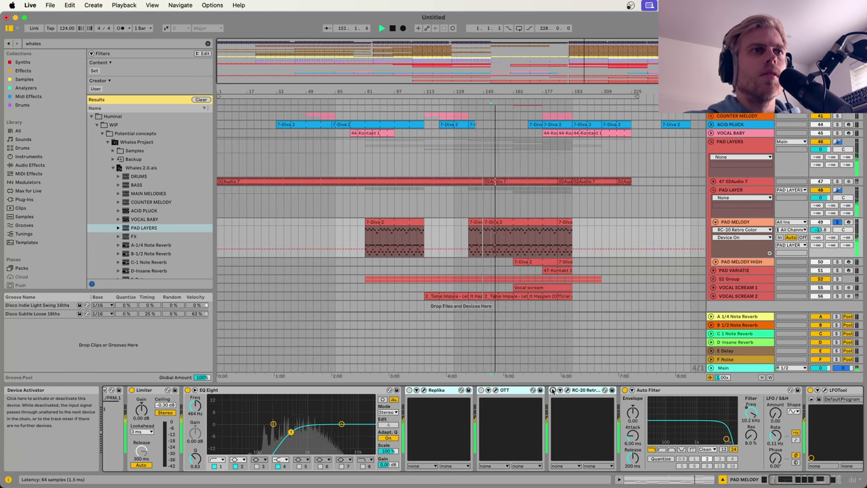
left_click(553, 391)
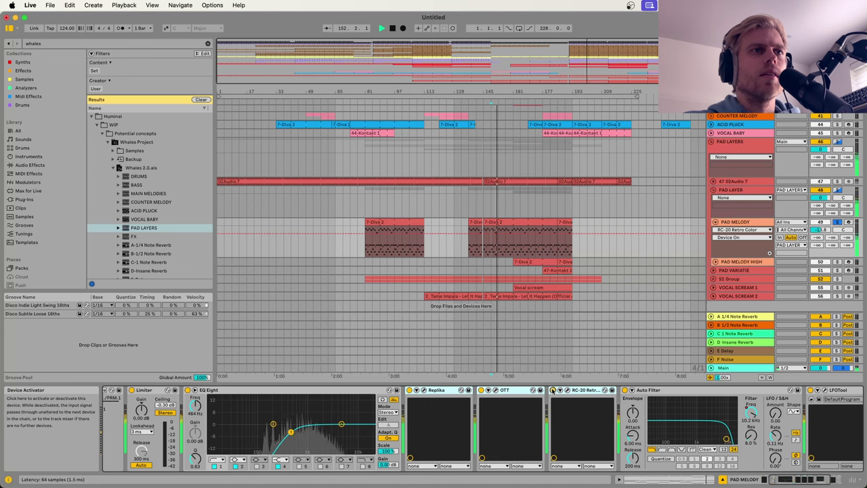
left_click(553, 390)
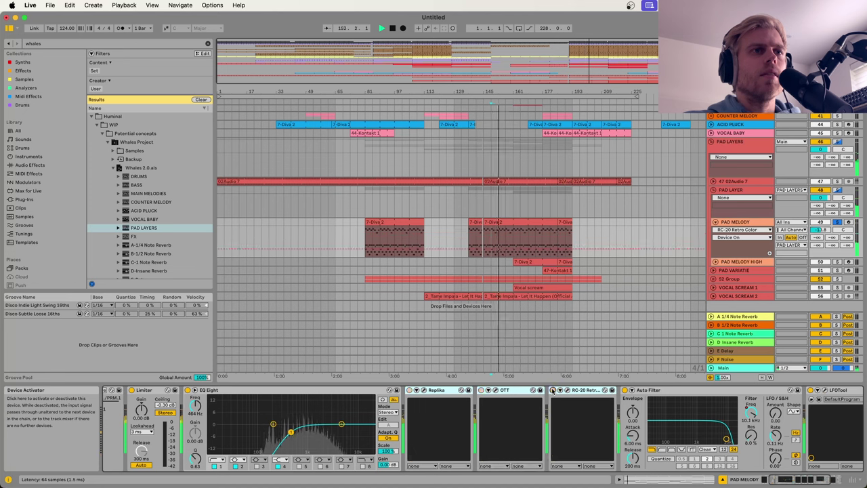
left_click(553, 390)
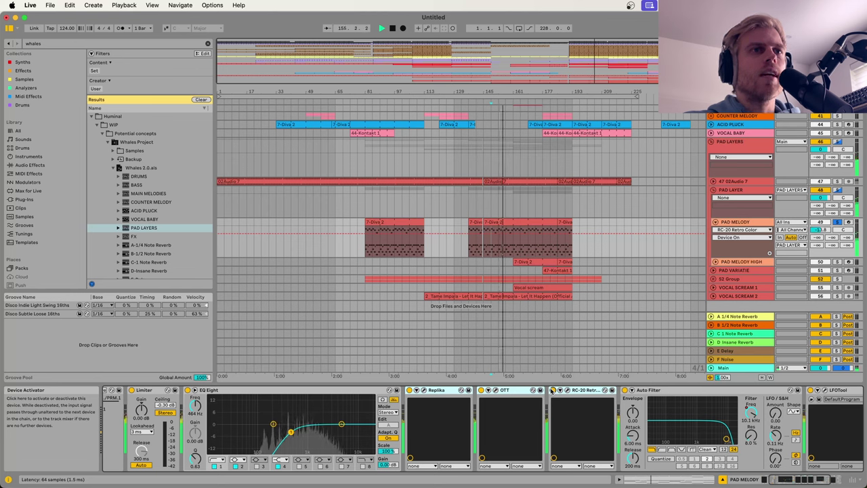
Step: Select RC-20 Retro Color on PAD MELODY and briefly replay the track from bar 149 with the effects enabled
scroll(552, 391, "right", 3)
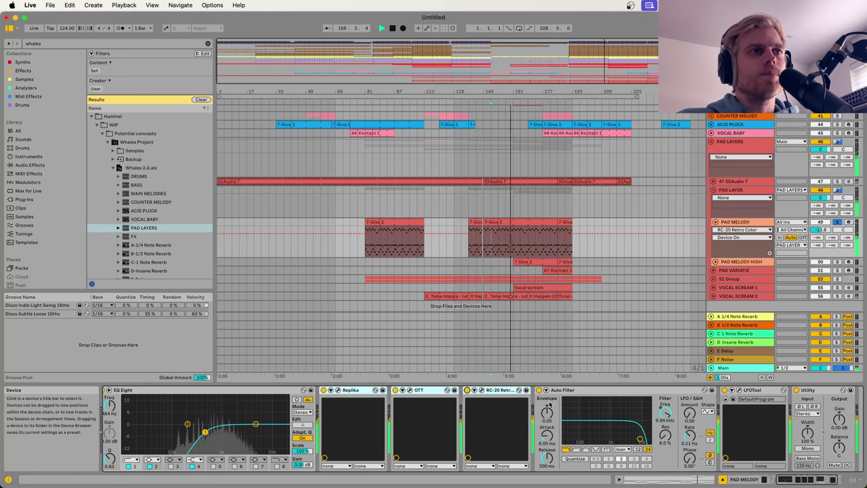
left_click(503, 391)
key("space")
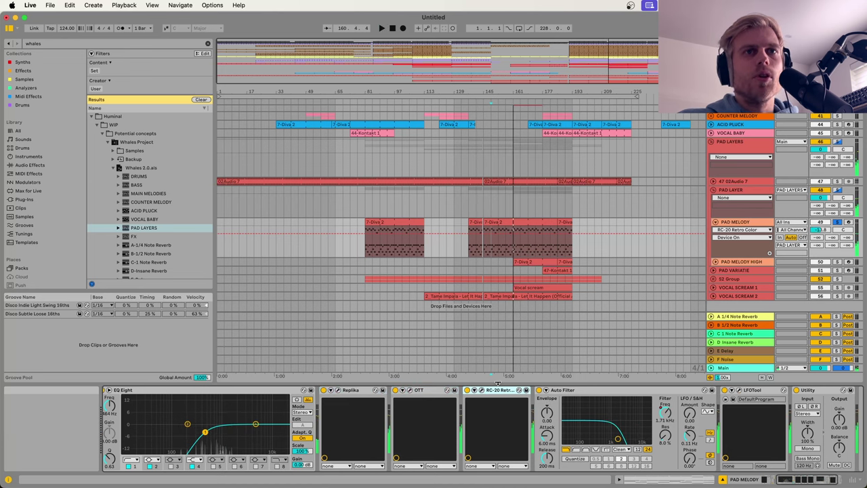
key("space")
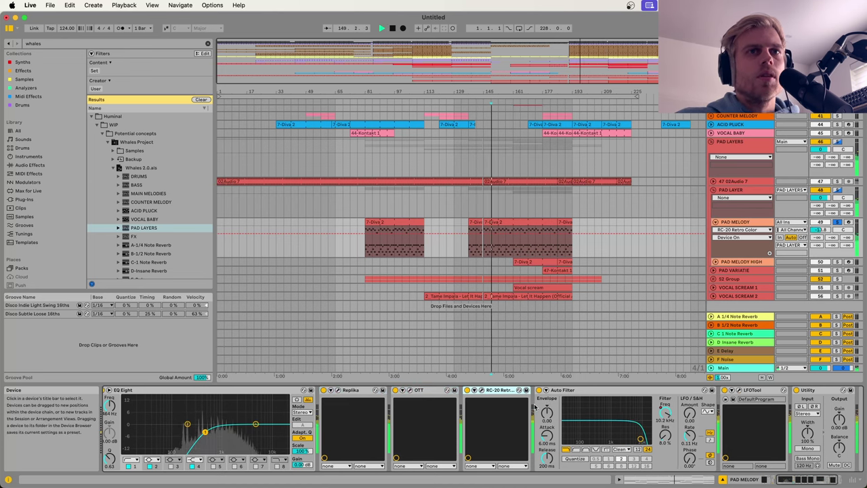
key("space")
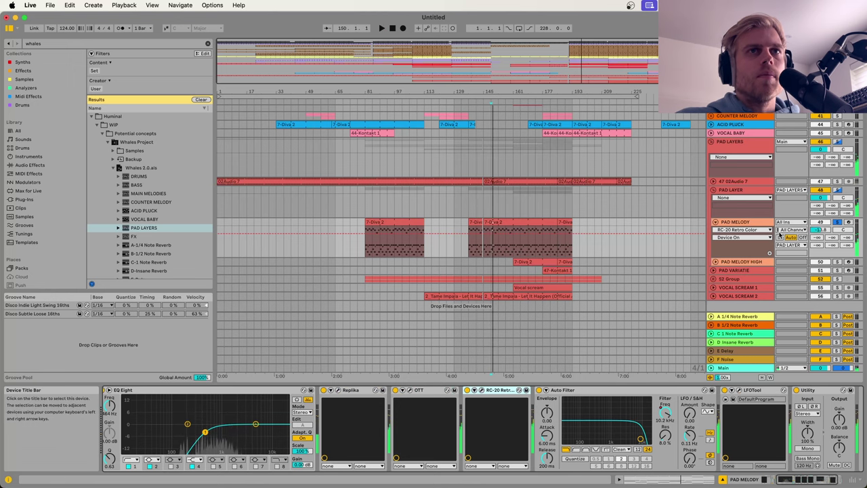
Step: Fold PAD MELODY, unfold and solo PAD MELODY HIGH, and play its clip from bar 161
left_click(716, 222)
left_click(716, 230)
left_click(755, 231)
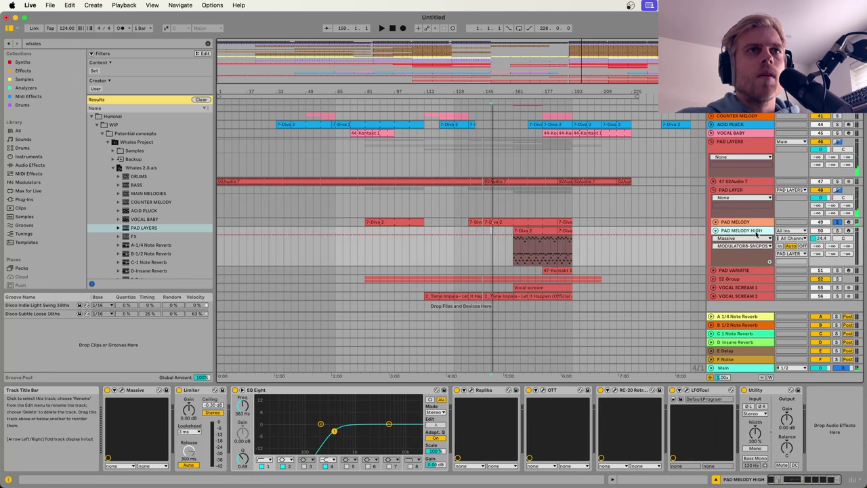
left_click(536, 238)
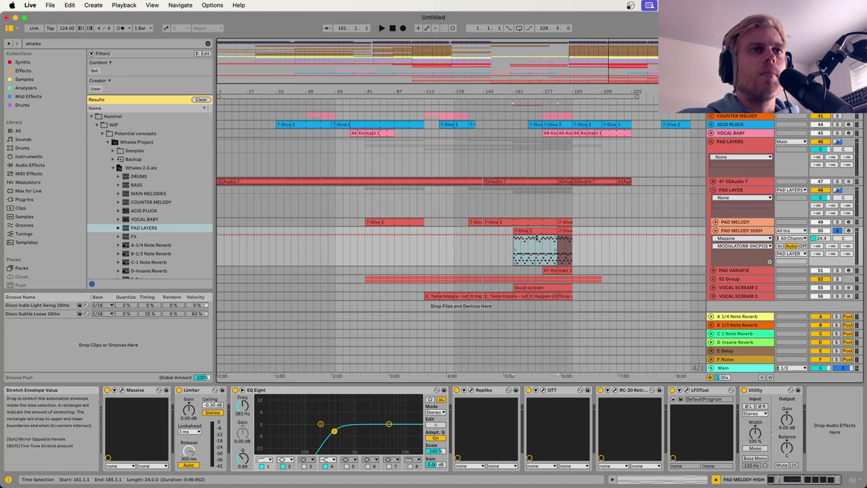
key("space")
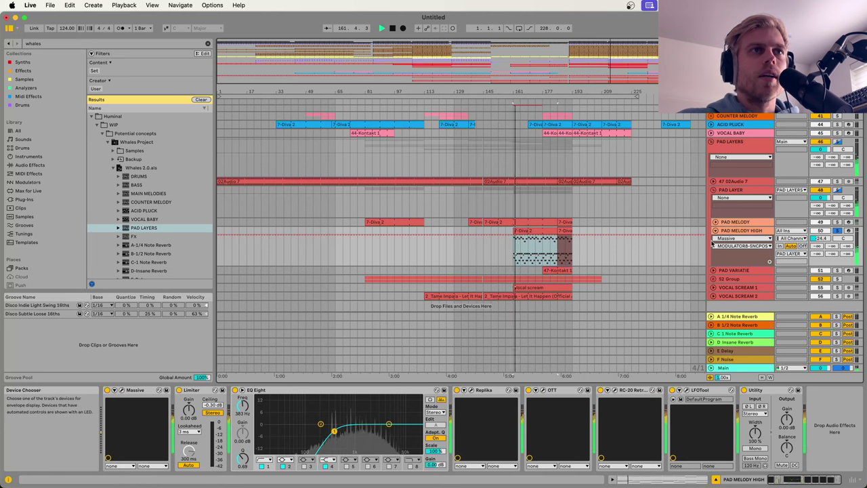
Step: Compare bar 161 in the full mix with PAD MELODY HIGH soloed, and stop playback
key("space")
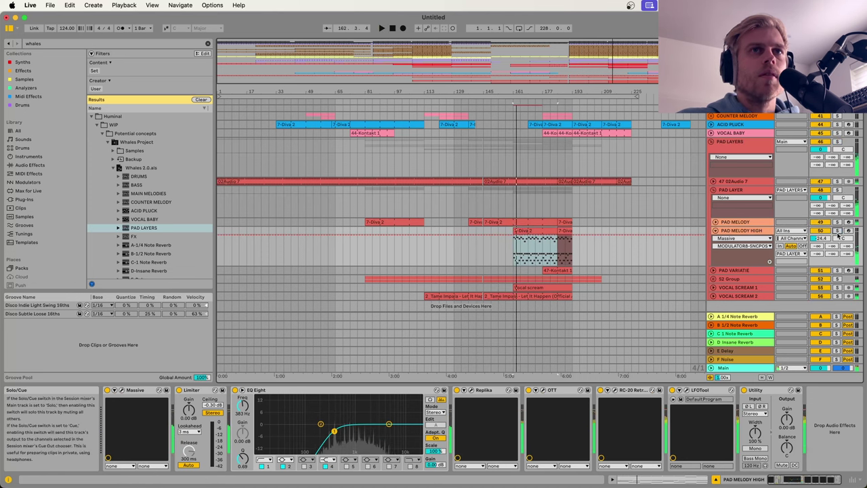
key("space")
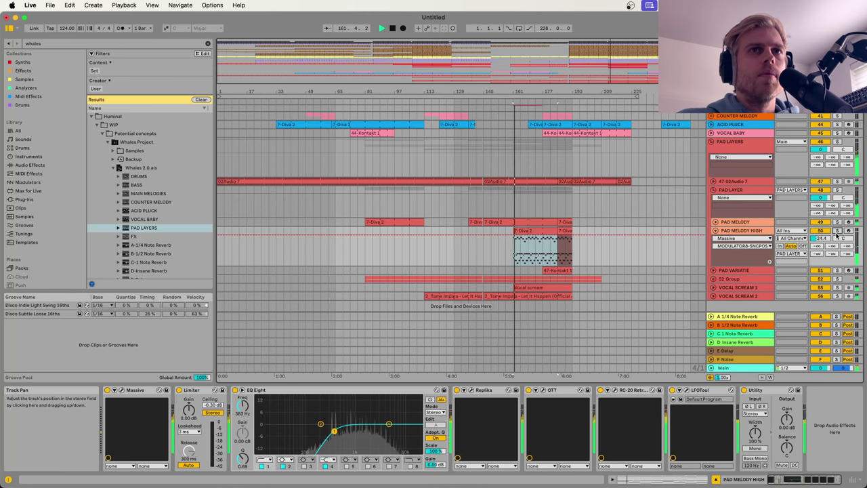
left_click(837, 231)
key("space")
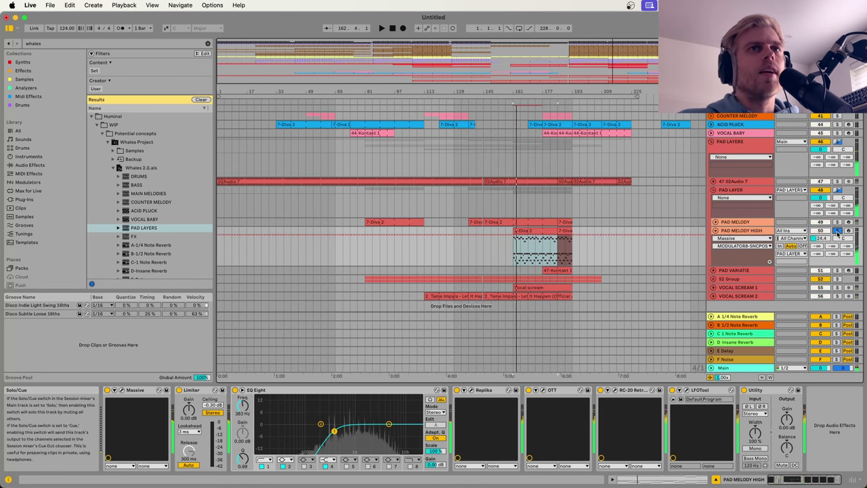
Step: Fold PAD MELODY HIGH, unfold and solo PAD VARIATIE, and play its clip from bar 177
scroll(838, 234, "up", 1)
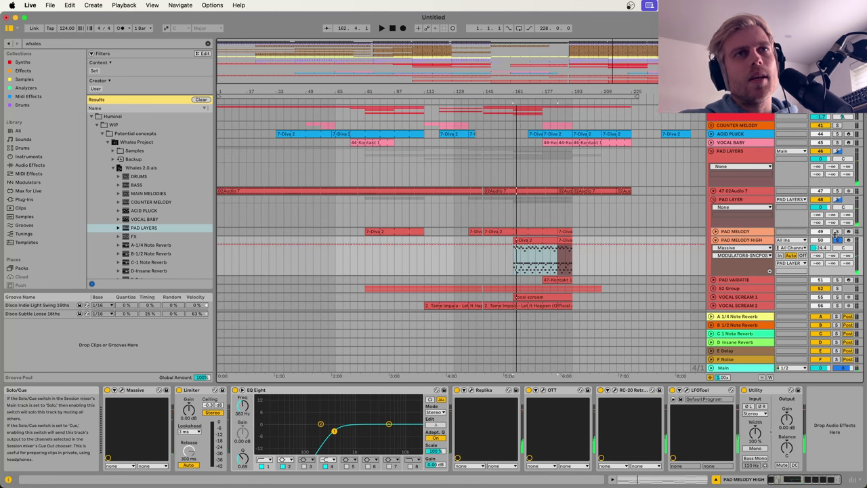
left_click(716, 240)
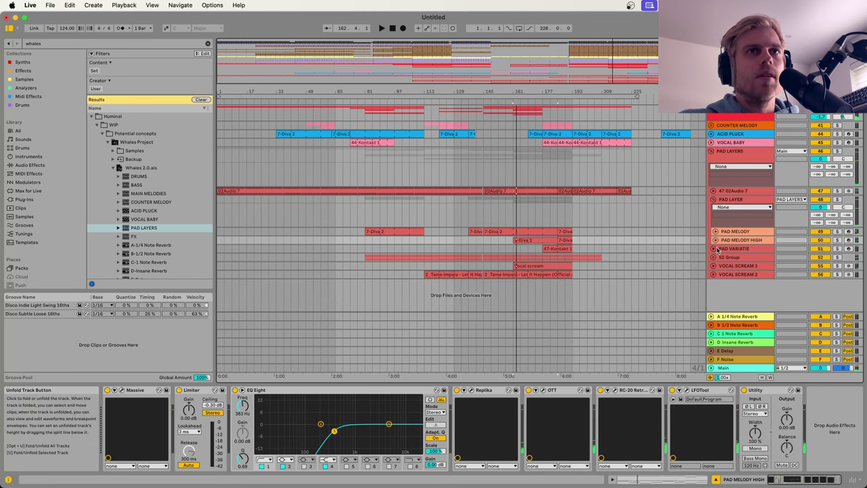
left_click(715, 248)
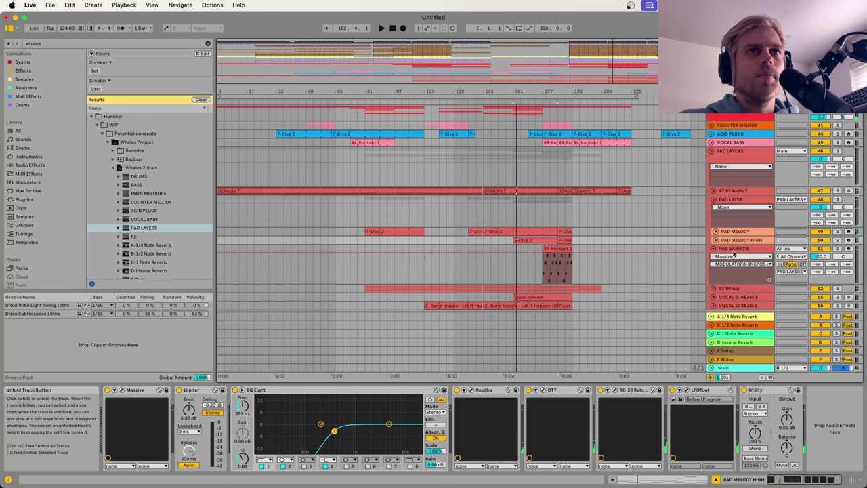
left_click(838, 249)
left_click(557, 269)
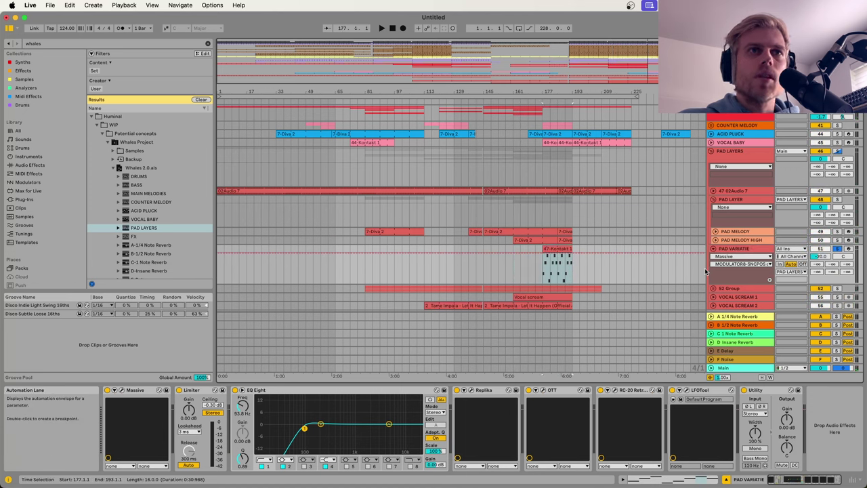
key("space")
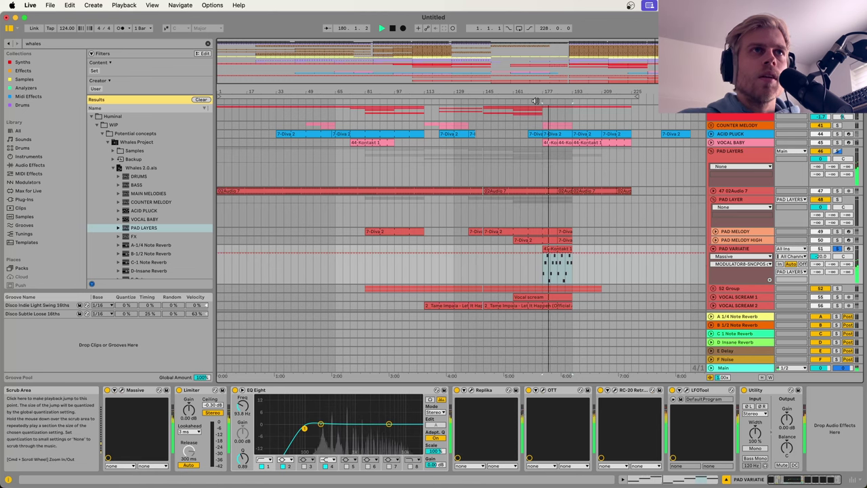
Step: Replay the passage leading into bar 177 in the full mix, and solo PAD VARIATIE again
left_click_drag(537, 91, 542, 105)
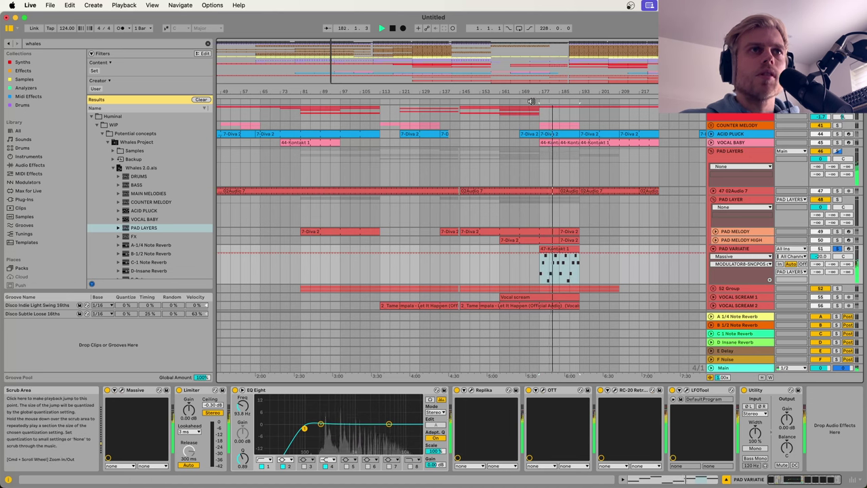
left_click(532, 101)
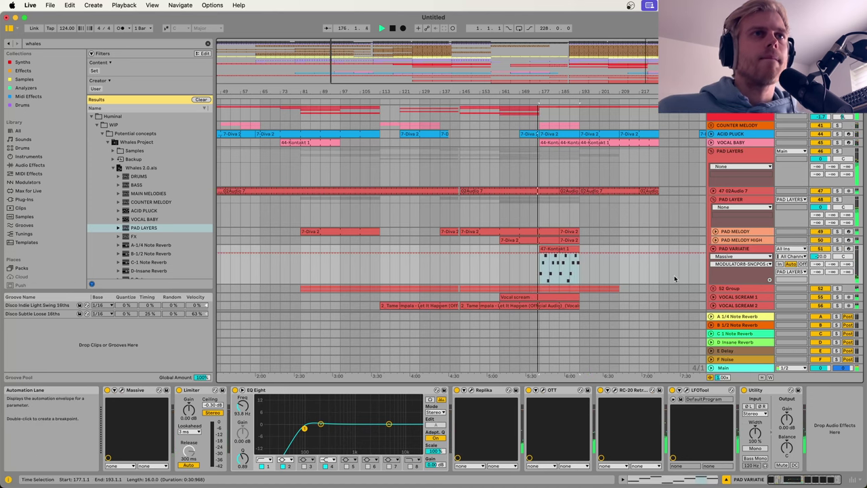
left_click(838, 249)
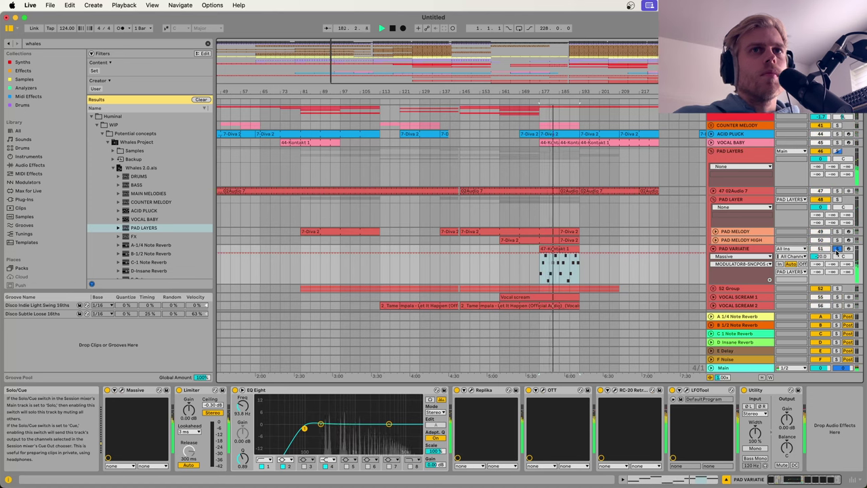
Step: Audition COUNTER MELODY and PAD VARIATIE soloed together from bar 177, stop playback and clear the solos
scroll(831, 181, "up", 3)
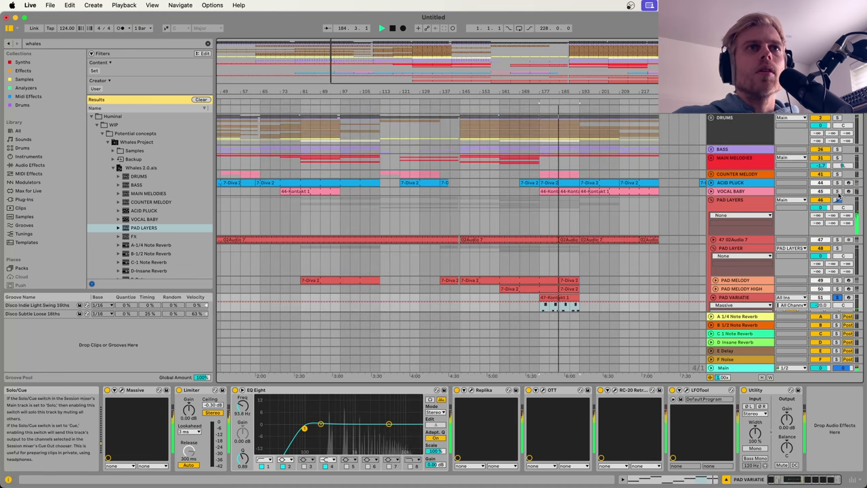
left_click(548, 191)
key("space")
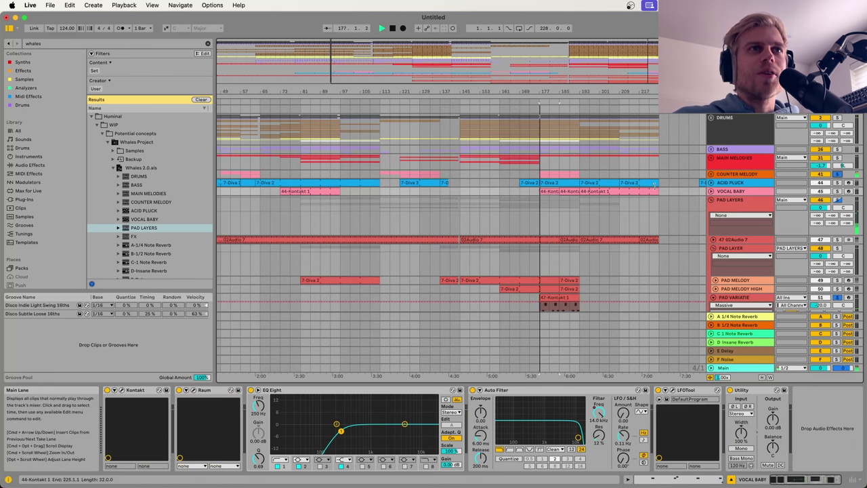
scroll(635, 250, "down", 3)
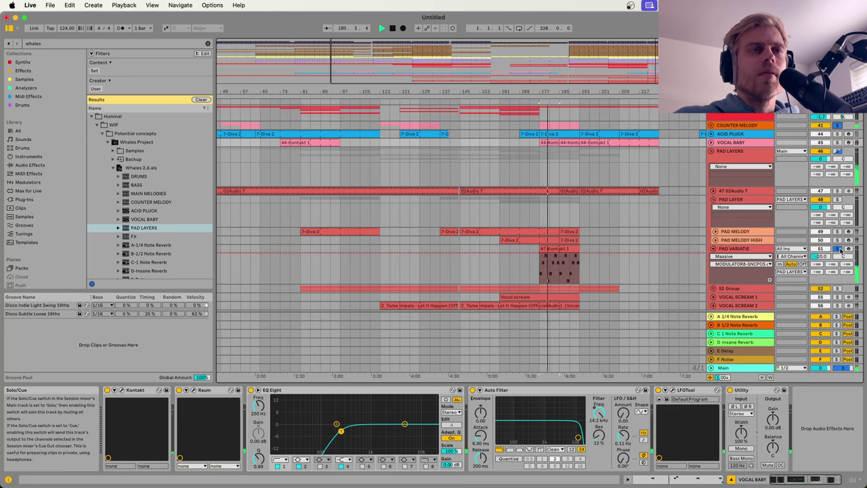
key("space")
left_click(840, 249)
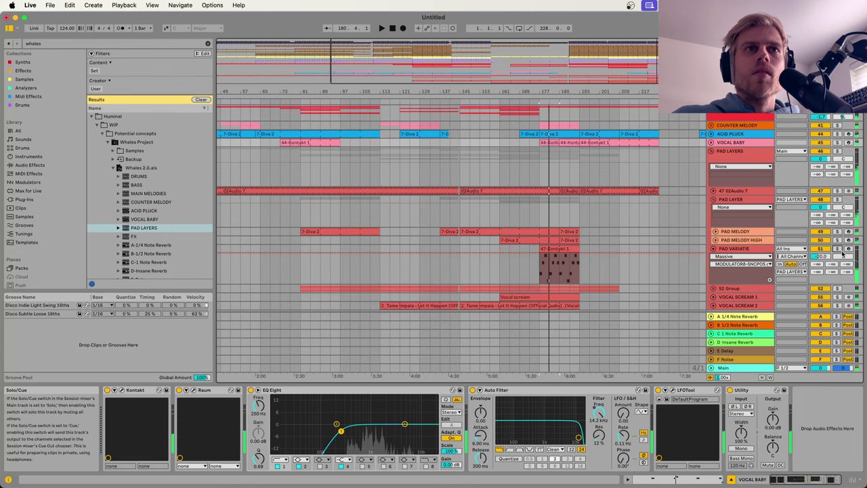
Step: Inspect the Massive synth on PAD VARIATIE, close its window and fold the track
left_click(732, 249)
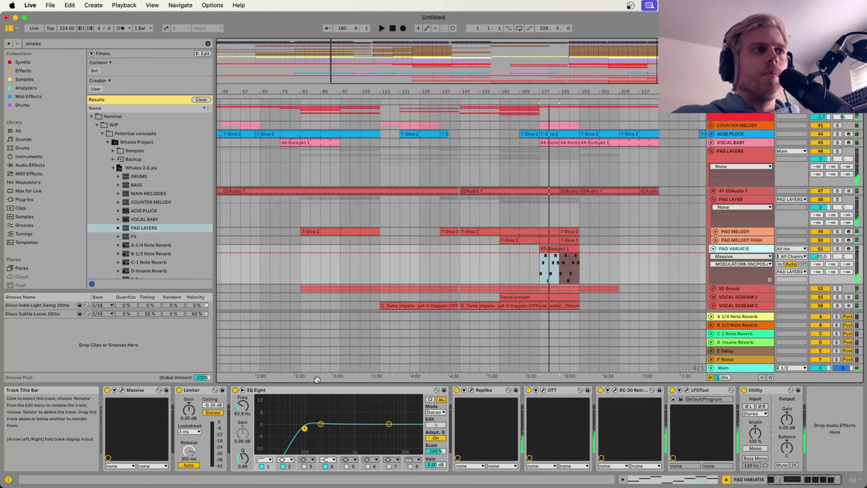
left_click(121, 390)
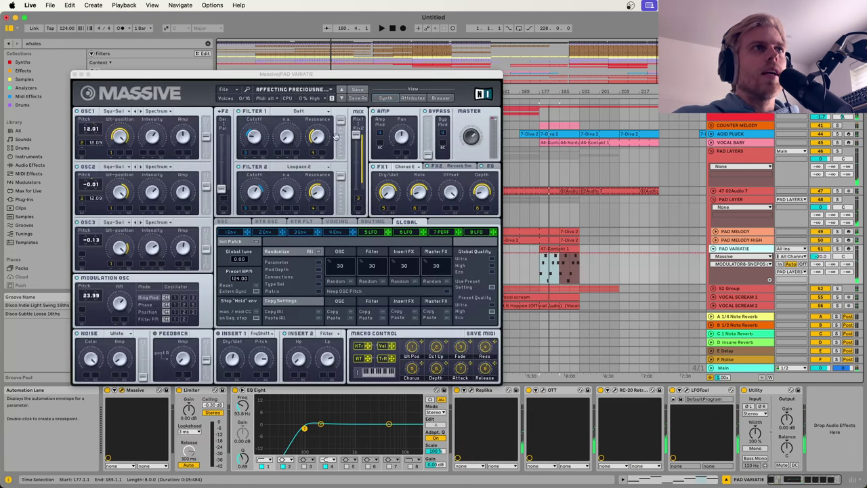
left_click_drag(325, 77, 586, 90)
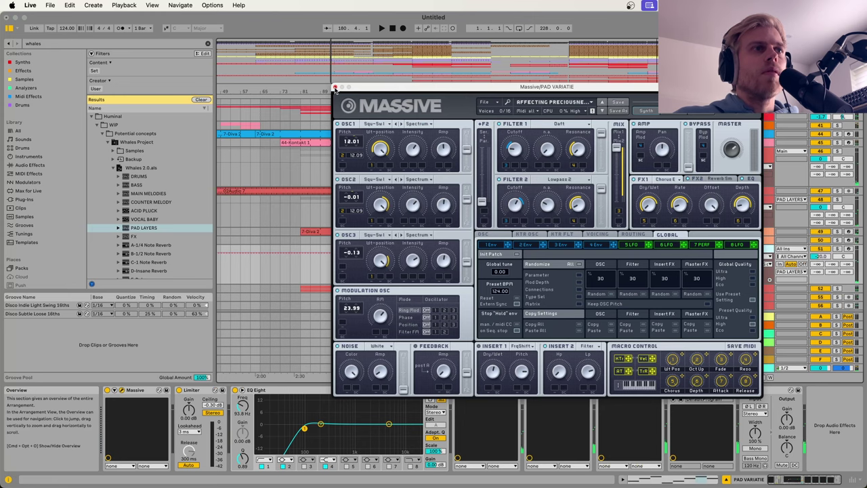
left_click(335, 88)
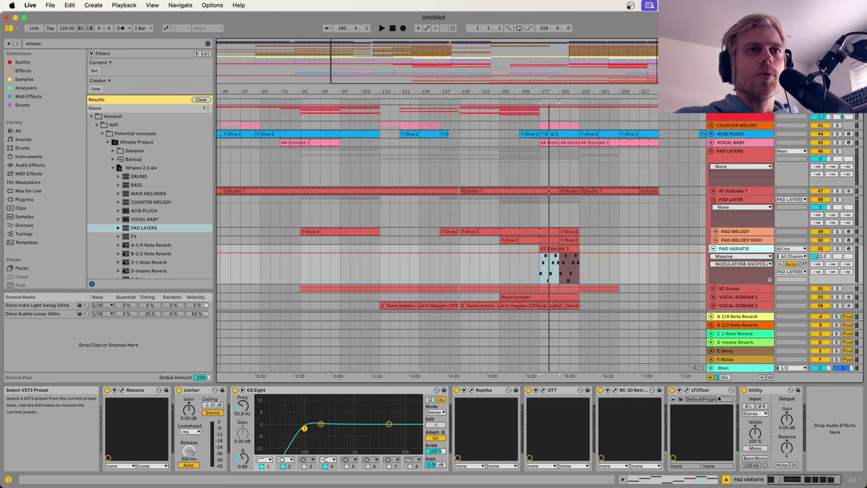
left_click(713, 249)
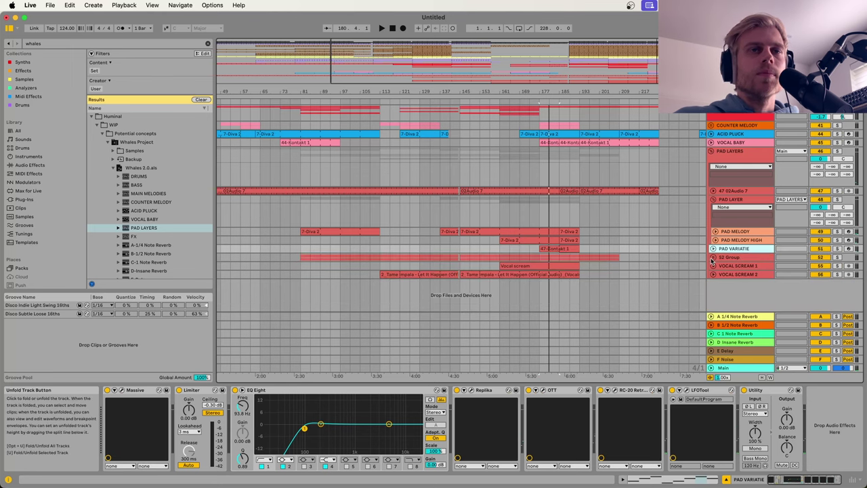
Step: Unfold 52 Group, solo it and play the string layers from bar 81
left_click(713, 257)
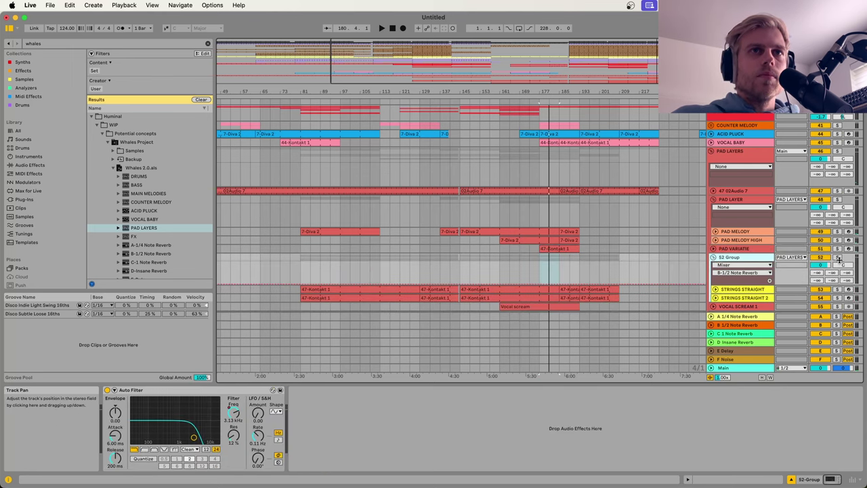
scroll(745, 264, "down", 2)
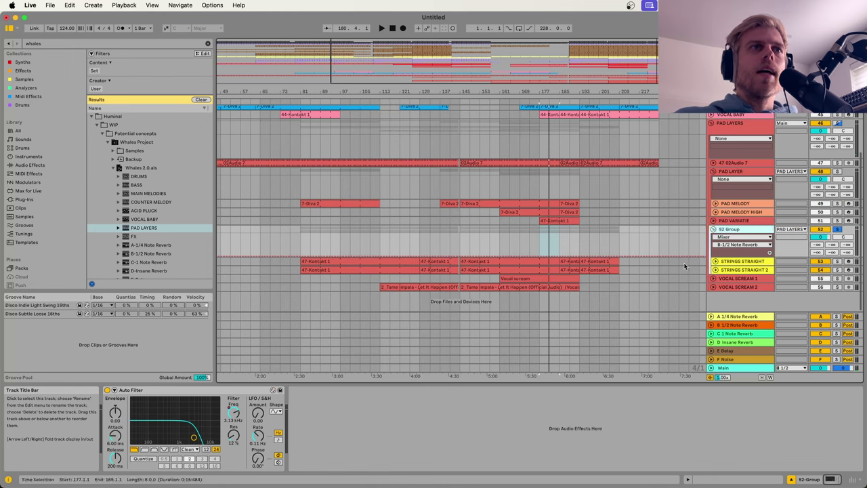
left_click(707, 265)
key("space")
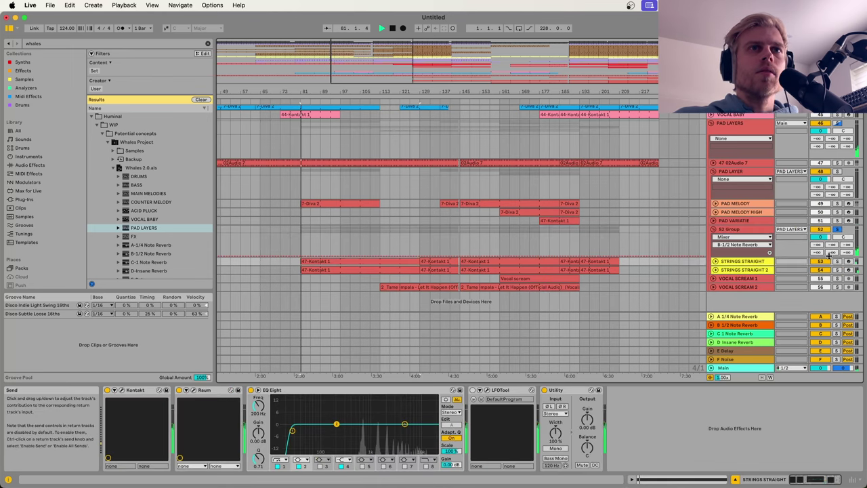
Step: Unfold STRINGS STRAIGHT, view its Kontakt instrument, and listen to further passages of the soloed strings up to bar 145
left_click(715, 262)
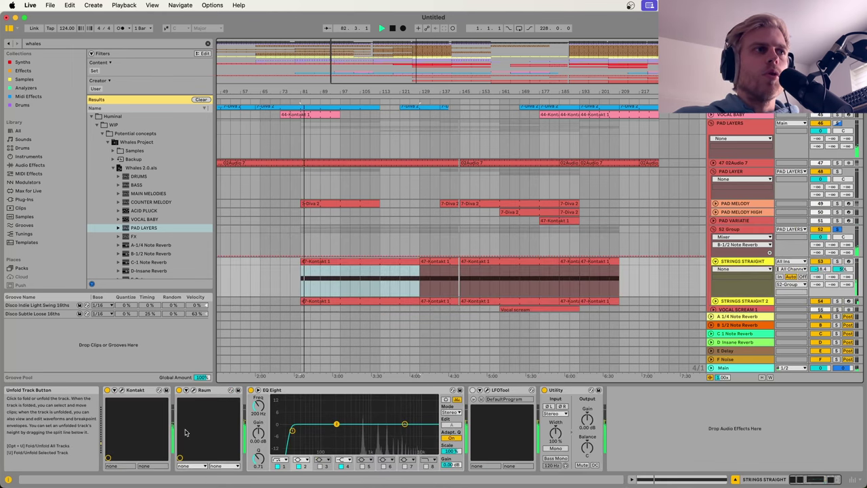
left_click(122, 390)
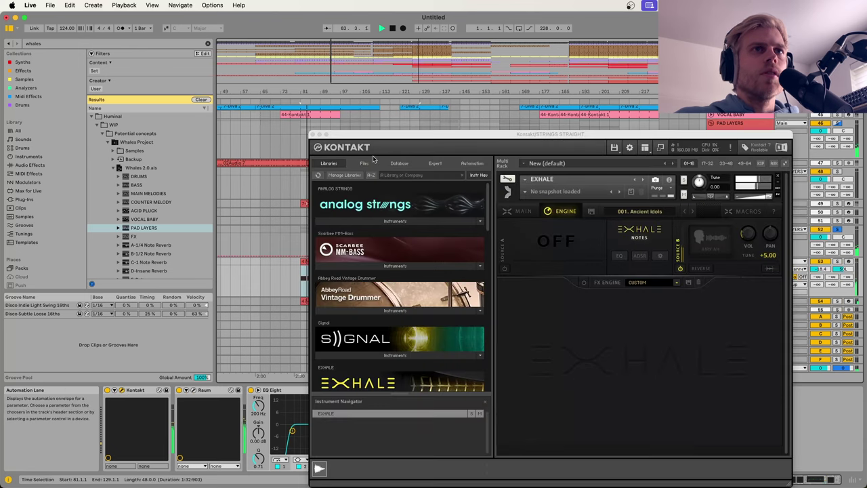
key("super+alt+p")
left_click(375, 294)
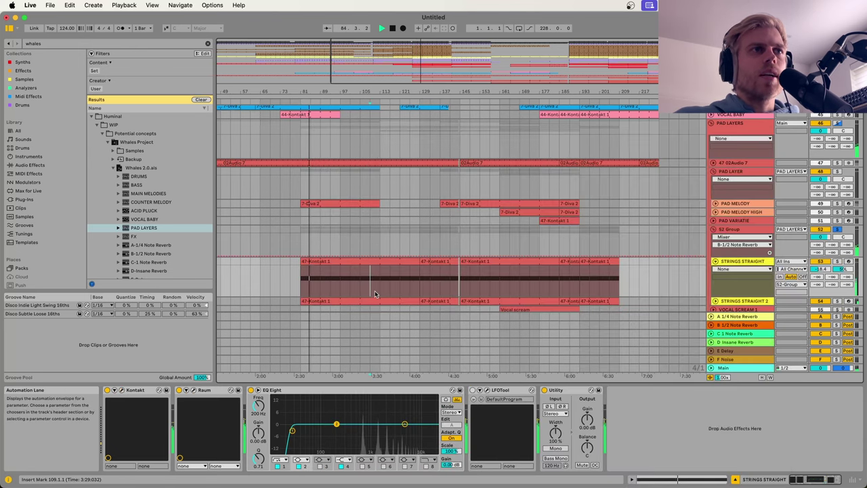
key("space")
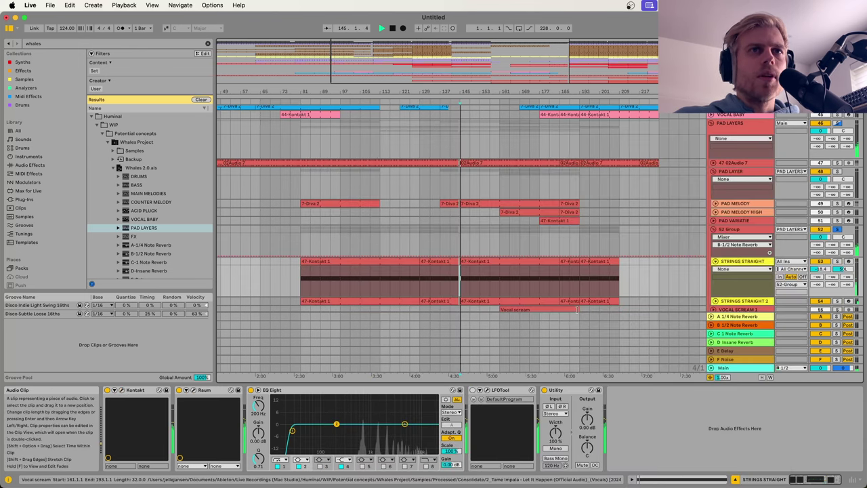
Step: Unfold STRINGS STRAIGHT 2 and replay both string tracks from bars 133 and 145
left_click(714, 261)
left_click(715, 262)
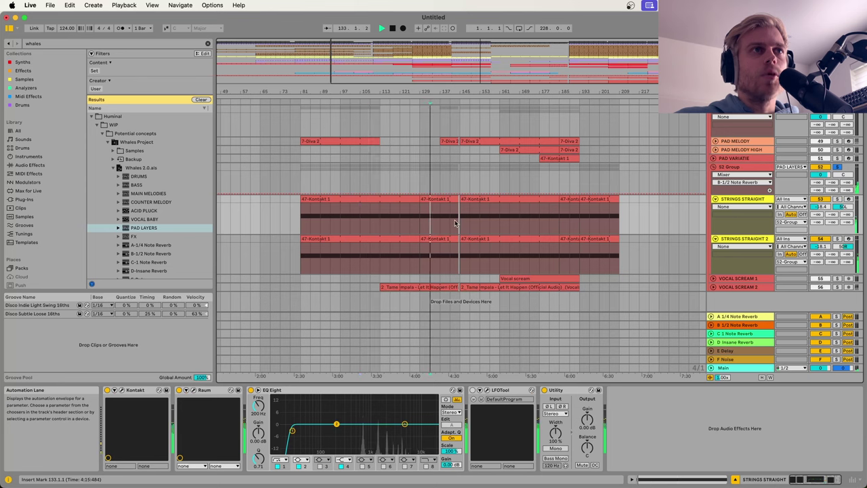
key("space")
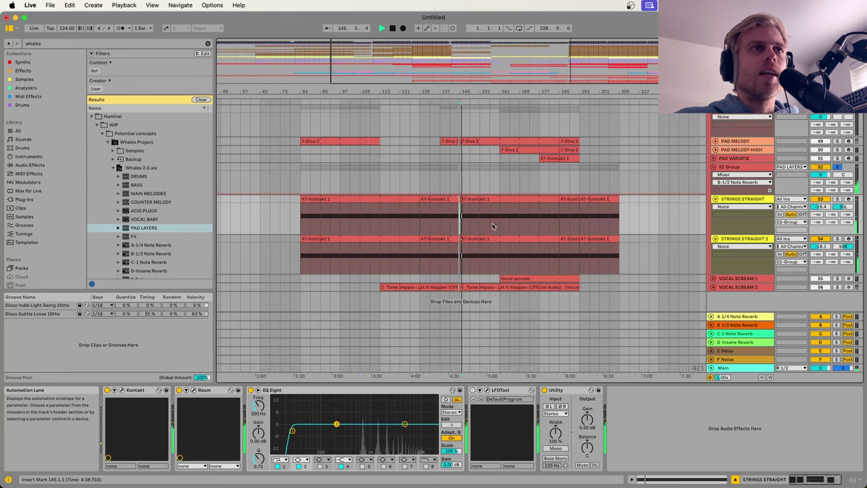
Step: Show the Auto Filter Frequency automation of 52 Group, unsolo the group to hear it in the full mix, and stop playback
key("Up")
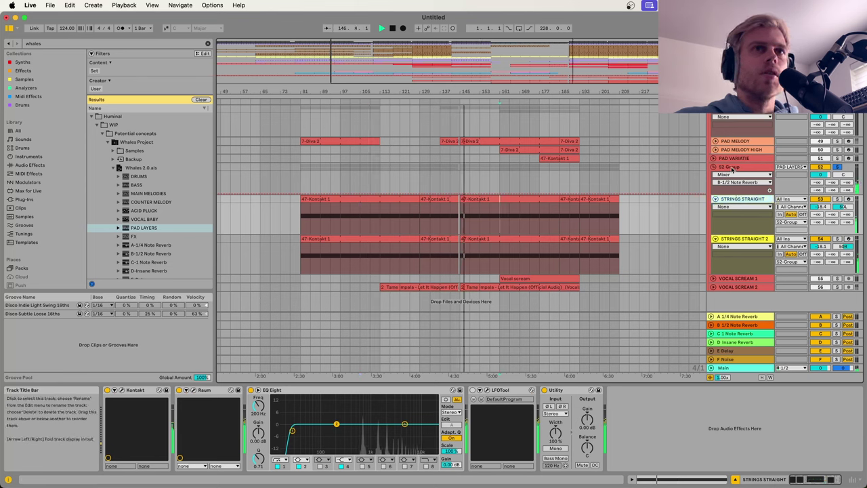
left_click(232, 422)
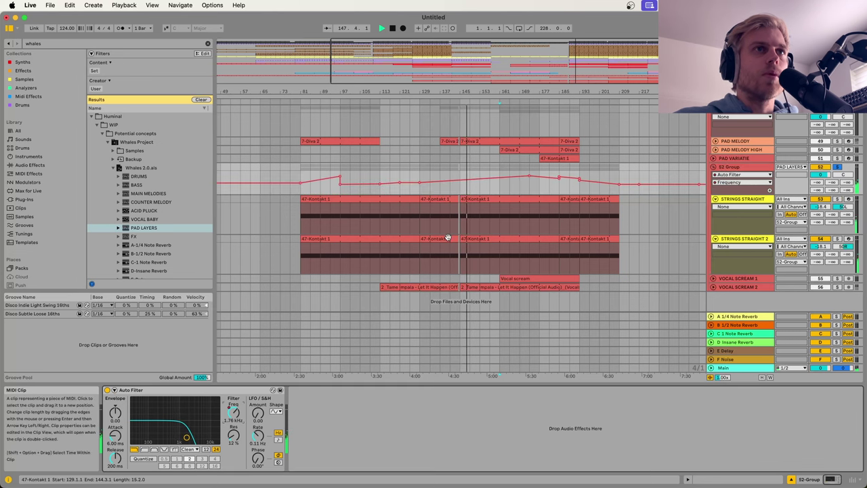
left_click(838, 168)
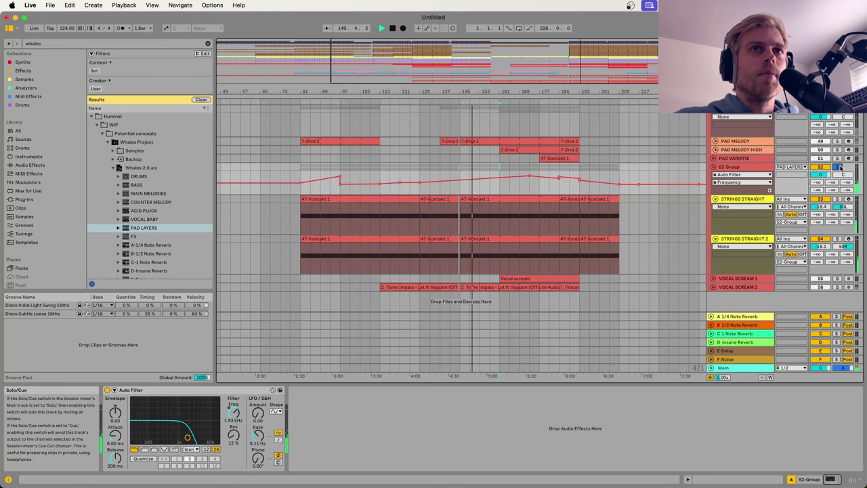
left_click(838, 167)
left_click(823, 167)
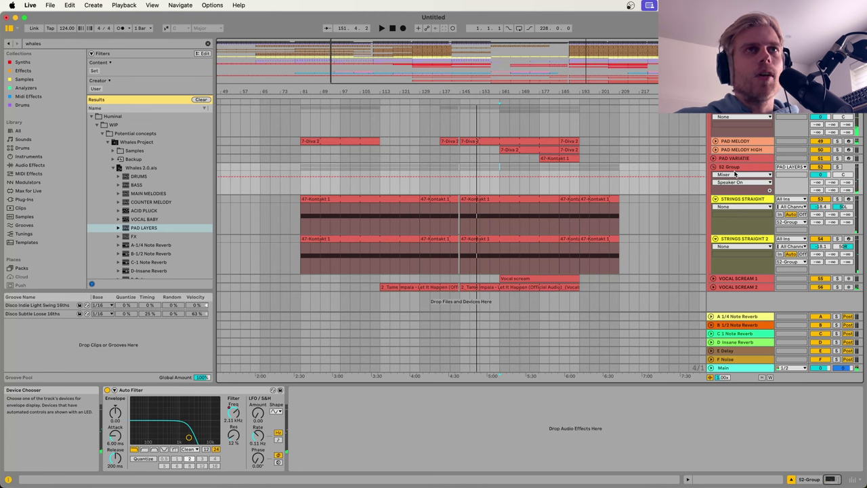
Step: Fold 52 Group, unfold VOCAL SCREAM 1 and 2, and audition VOCAL SCREAM 1 soloed from bar 161
left_click(713, 167)
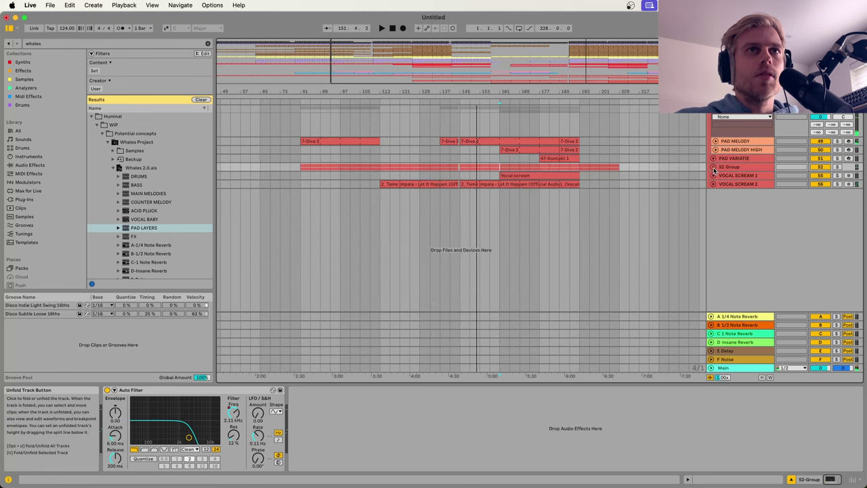
left_click(713, 175)
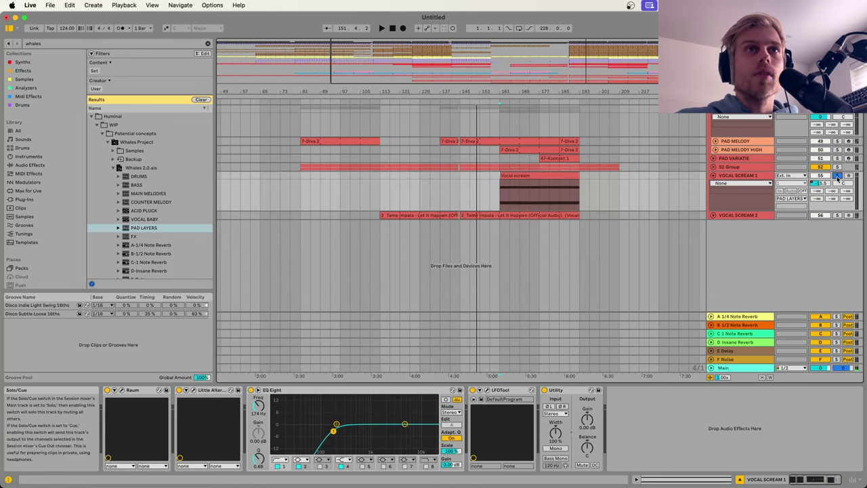
left_click(713, 215)
key("space")
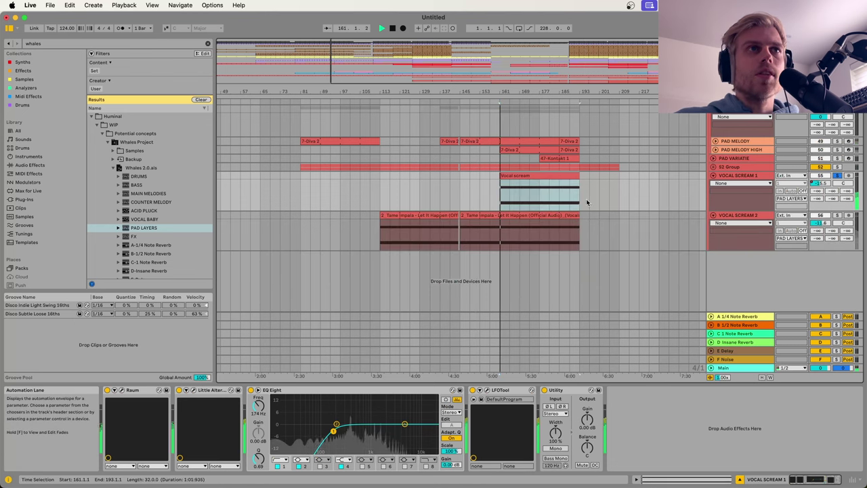
left_click(748, 177)
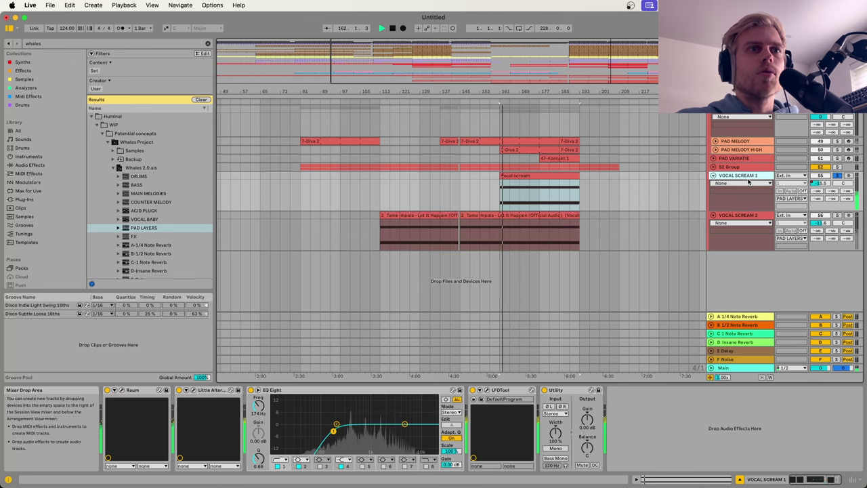
key("space")
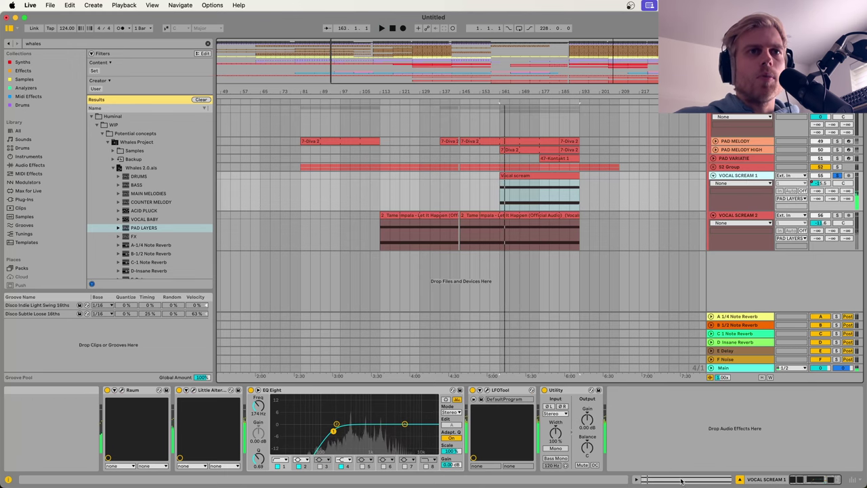
Step: Examine the Vocal scream clip's sample and the Raum and Little AlterBoy settings on VOCAL SCREAM 1
left_click(681, 481)
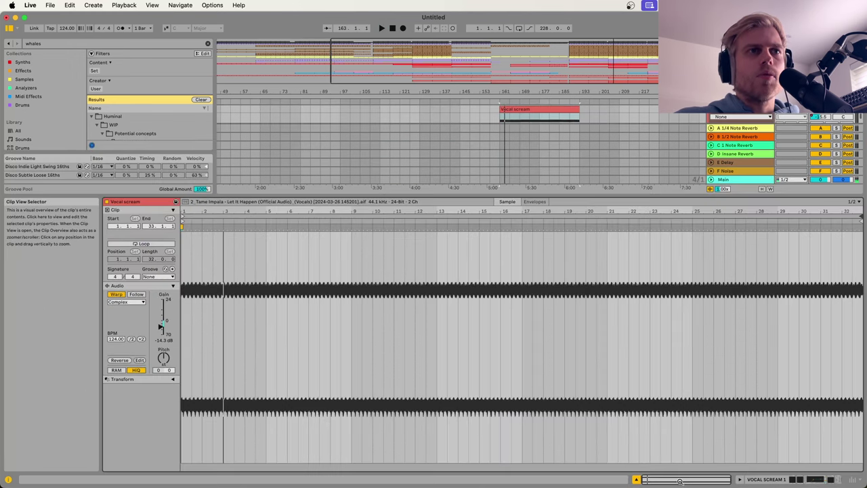
left_click(765, 480)
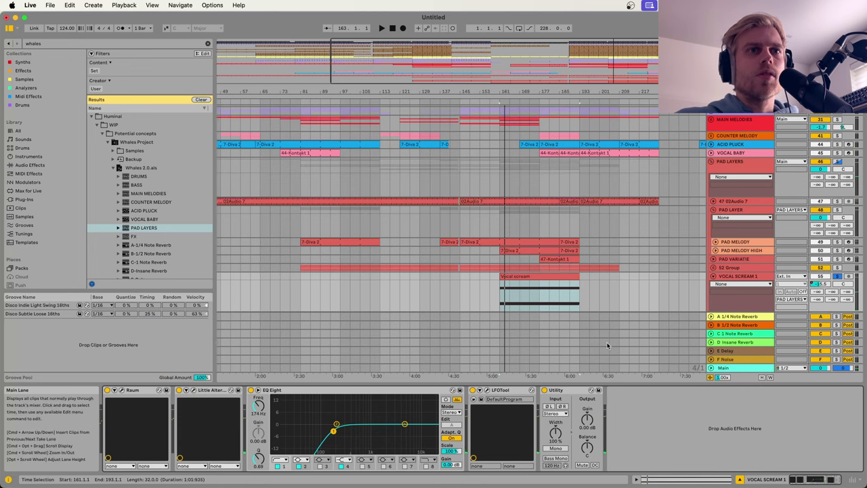
left_click(123, 391)
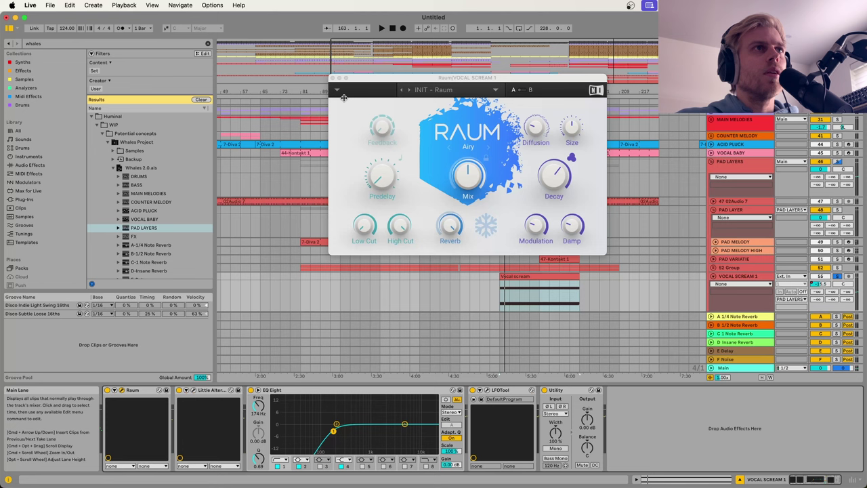
left_click(332, 79)
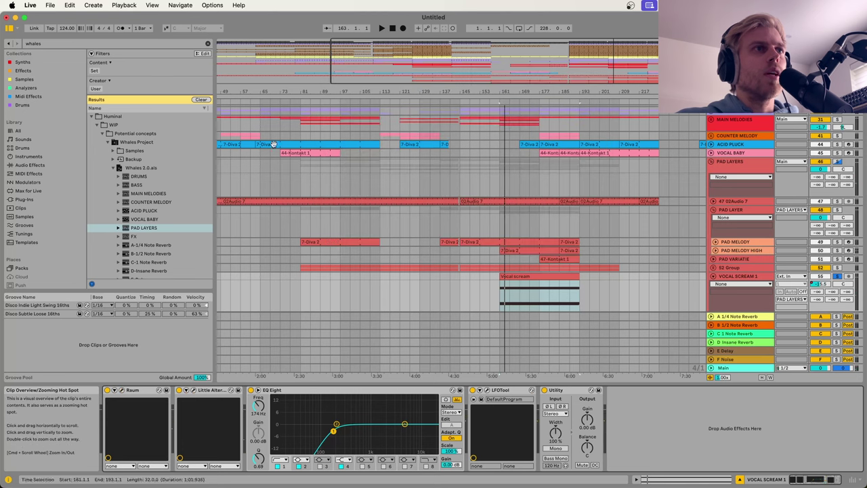
left_click(193, 390)
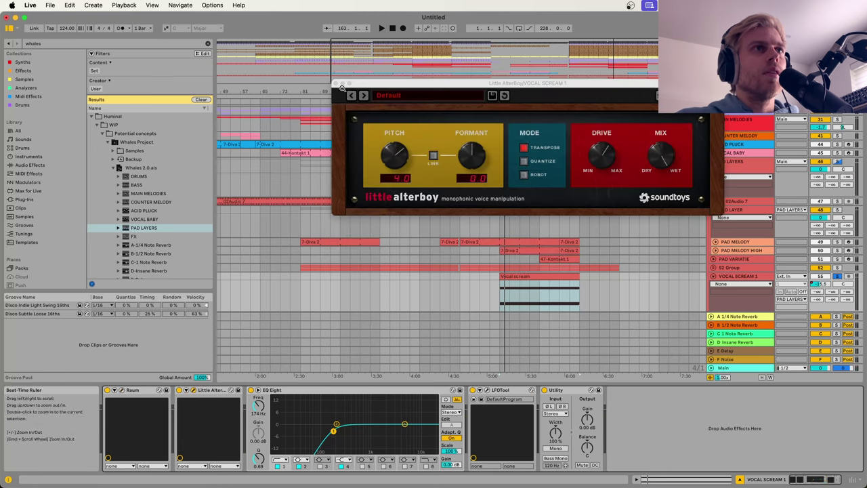
left_click(337, 84)
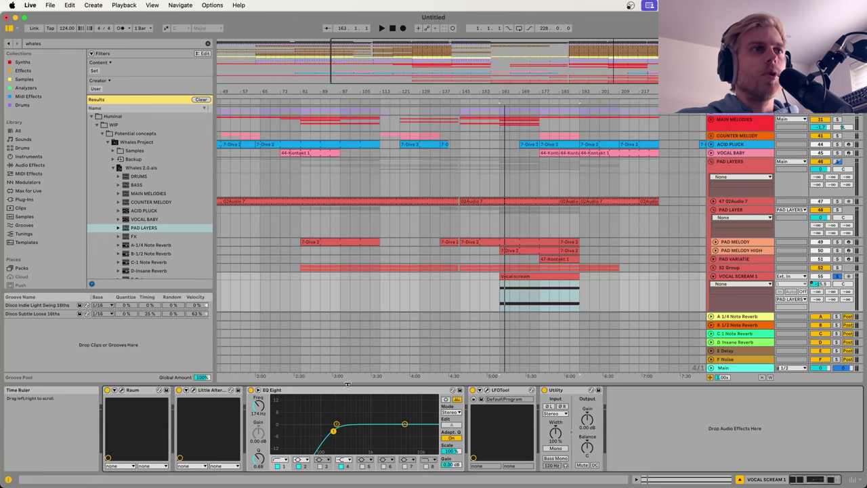
left_click(194, 392)
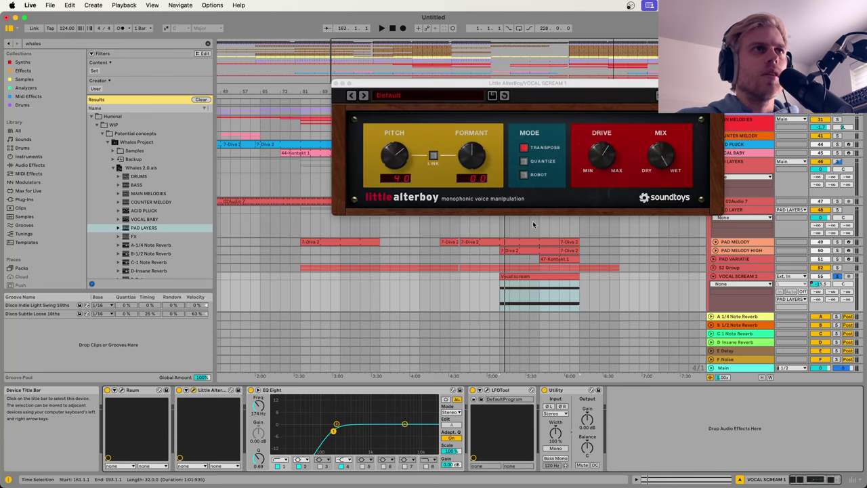
left_click(337, 83)
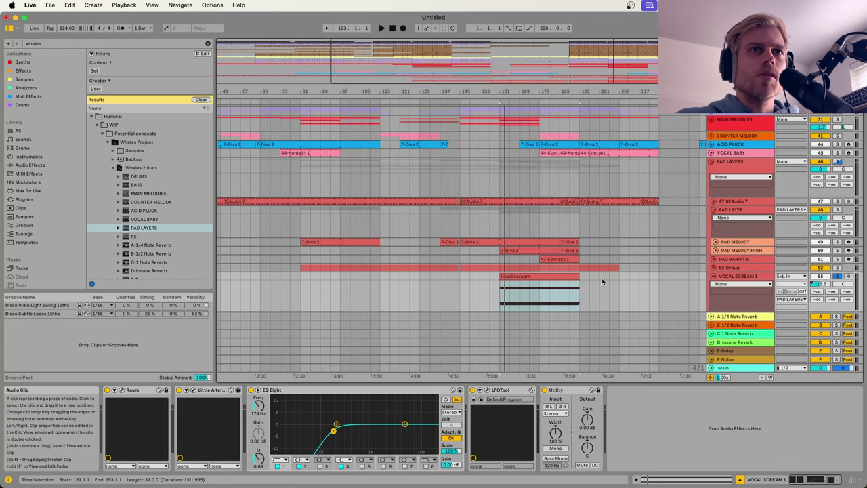
Step: Bypass Little AlterBoy and Raum on VOCAL SCREAM 1, play the dry clip from bar 161, and reactivate both effects
scroll(602, 278, "down", 3)
left_click(178, 391)
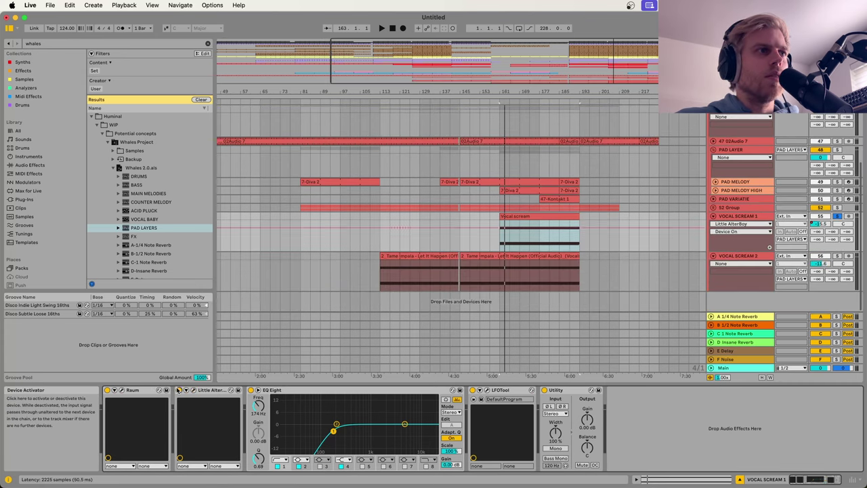
left_click(107, 390)
key("space")
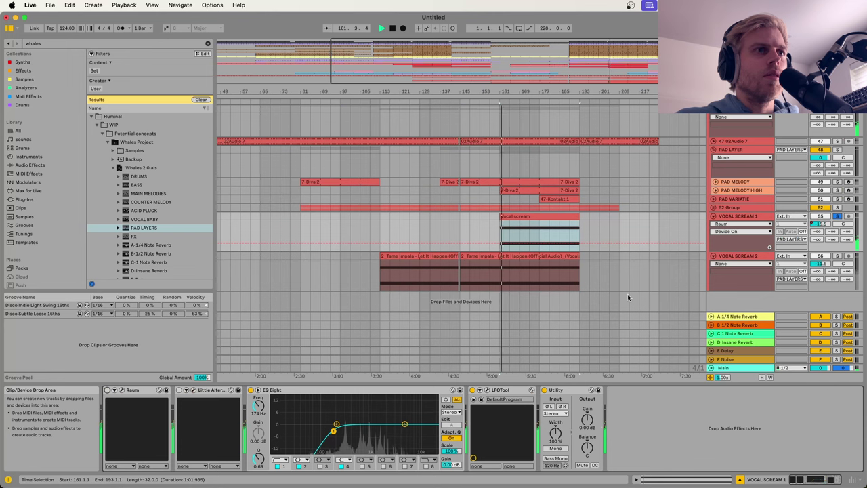
key("space")
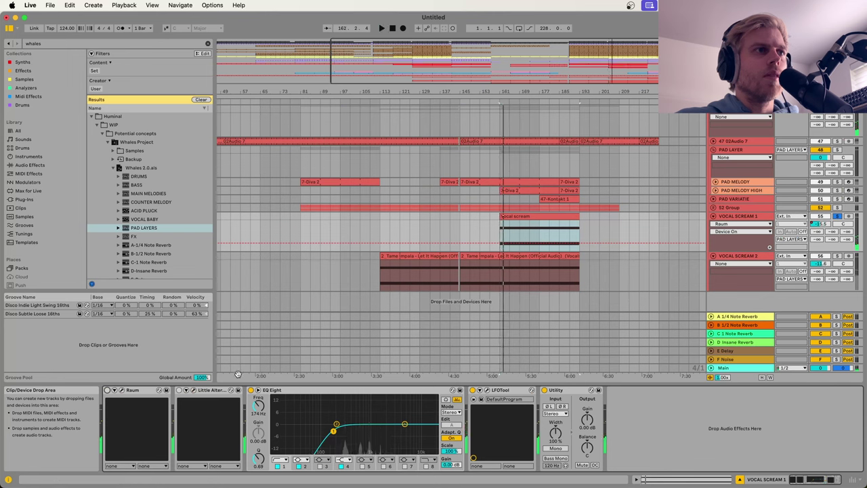
left_click(179, 390)
left_click(107, 391)
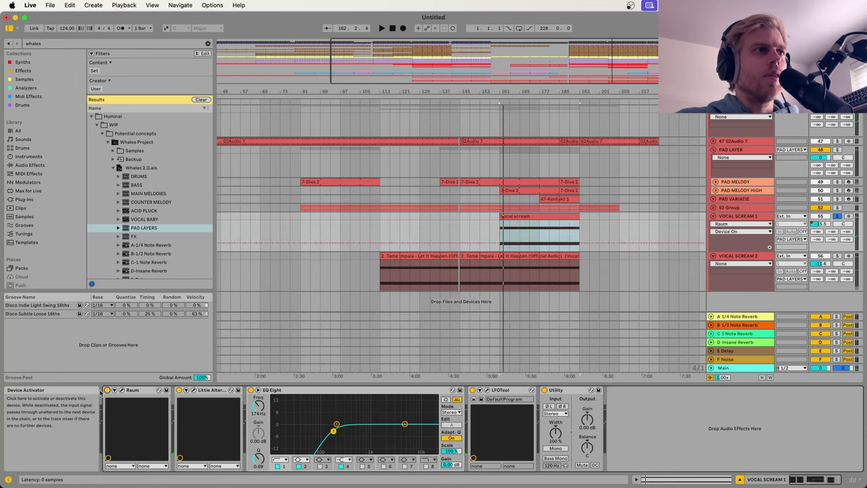
Step: Replay VOCAL SCREAM 1 soloed from bar 161, starting once more from its selected Vocal scream clip
left_click(500, 249)
key("space")
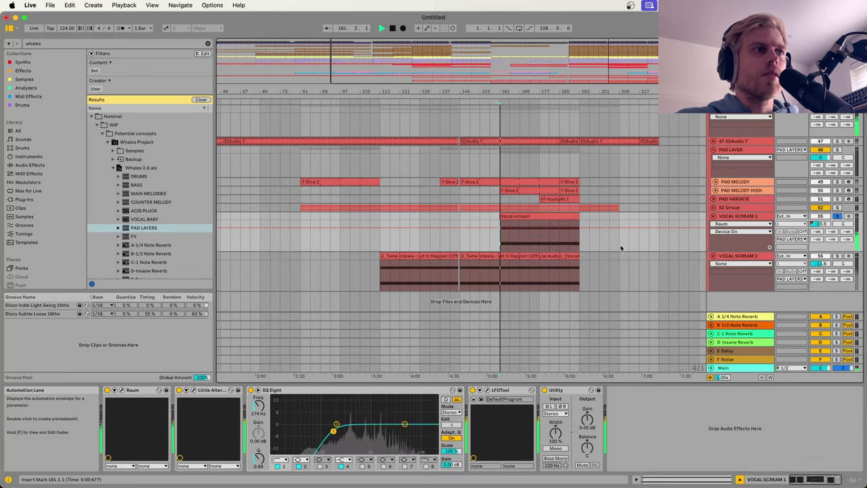
key("space")
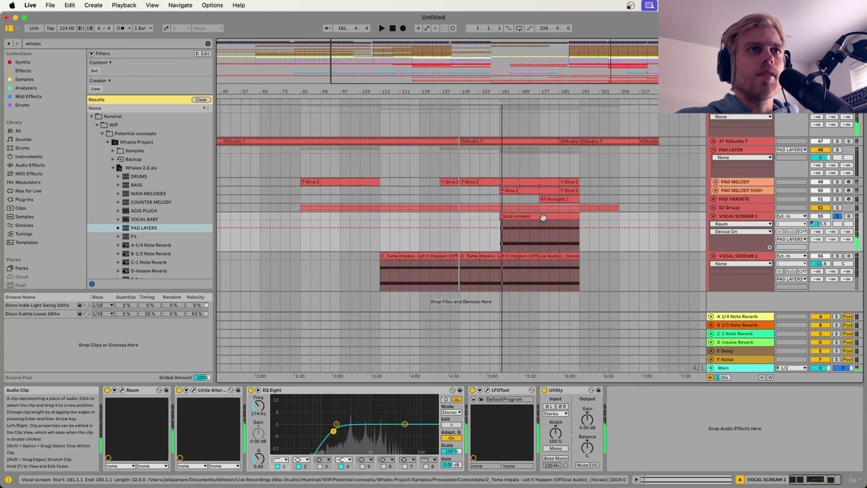
left_click(542, 216)
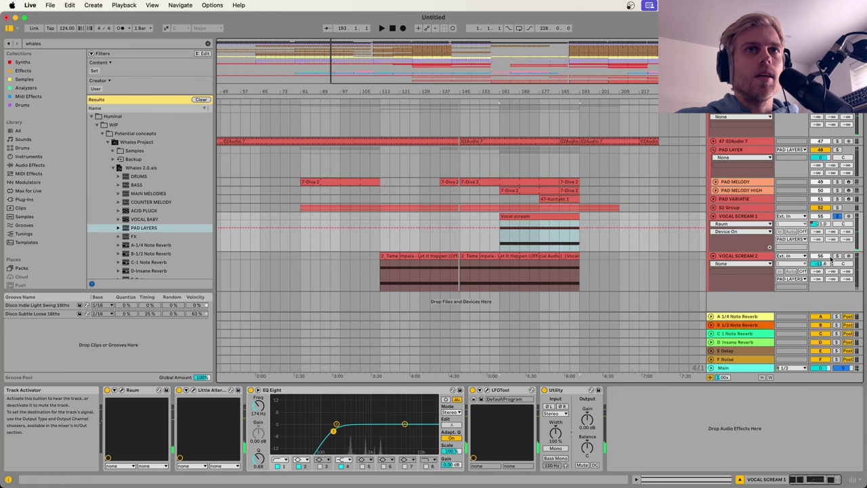
key("space")
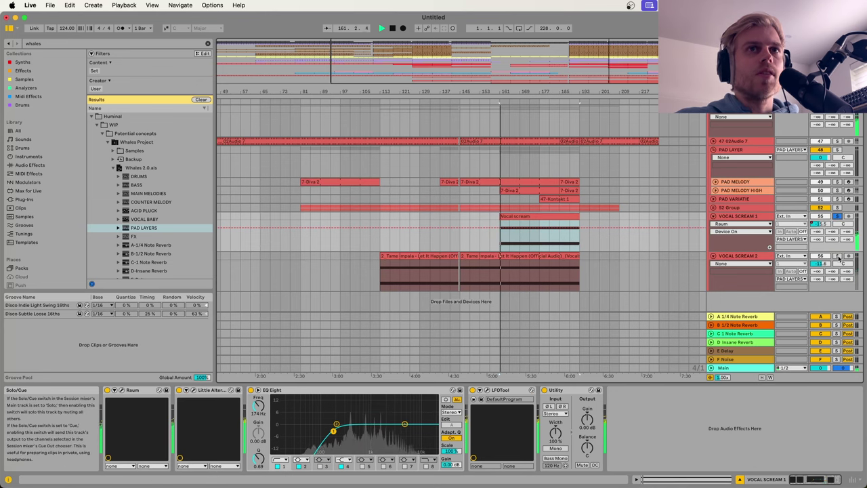
key("space")
Step: Solo VOCAL SCREAM 2, play its first clip from bar 113, and show its Auto Filter Frequency automation
left_click(484, 254)
left_click(450, 257)
key("space")
key("space")
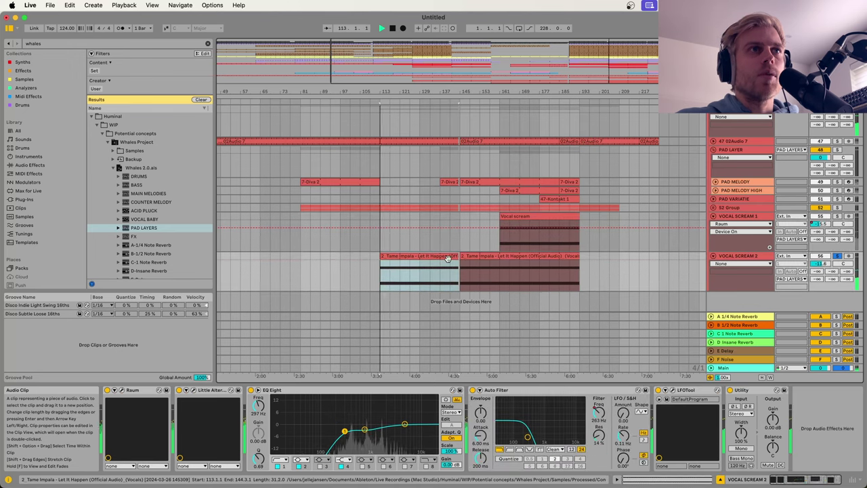
key("a")
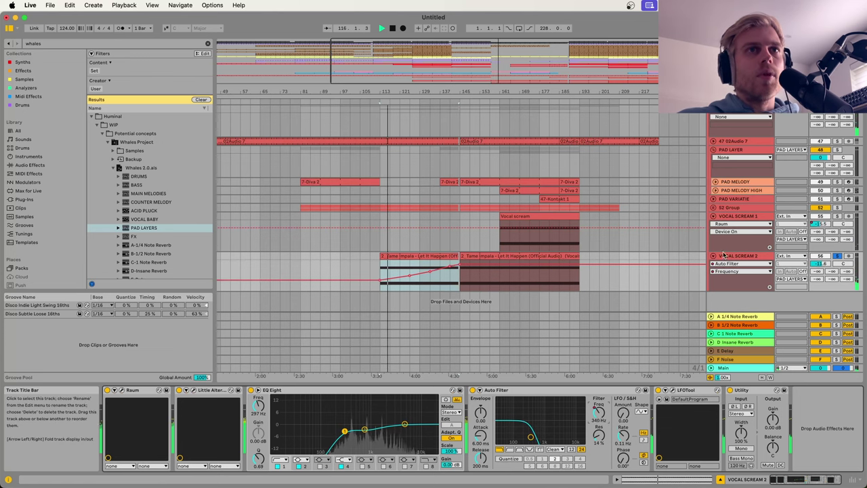
Step: Audition the VOCAL SCREAM 2 filter sweep in short passages from bars 129, 137 and 145
left_click(420, 286)
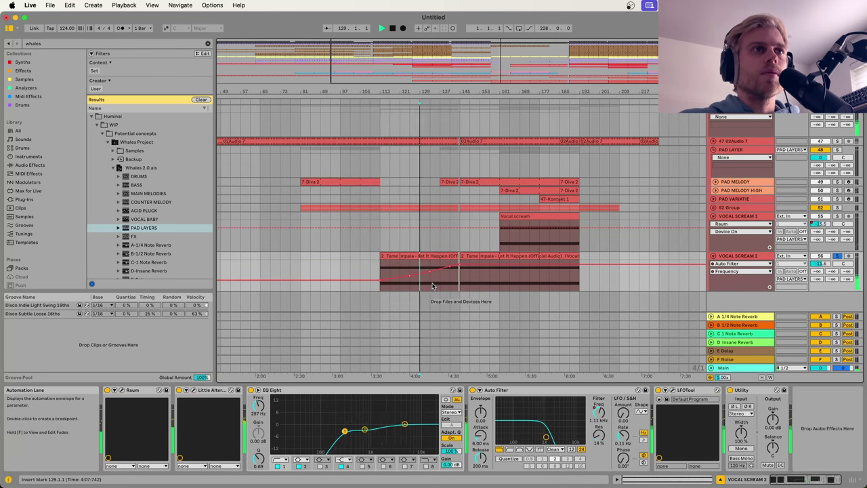
key("space")
left_click(440, 286)
key("space")
key("space")
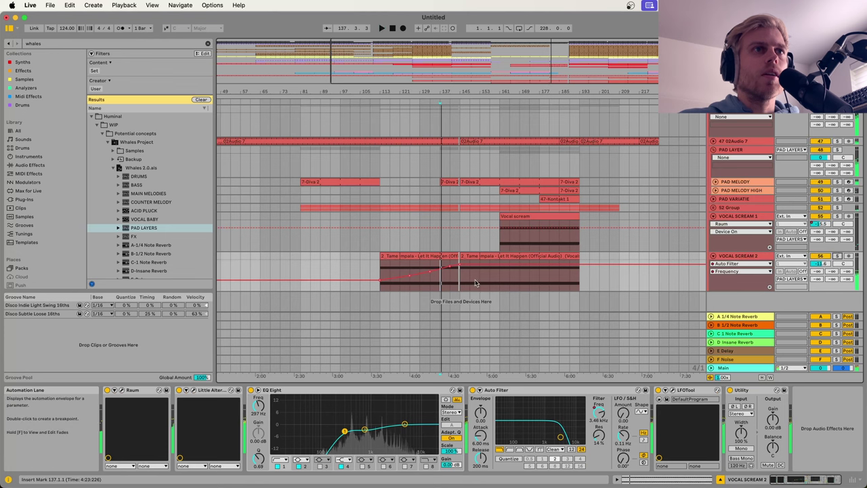
left_click(460, 282)
key("space")
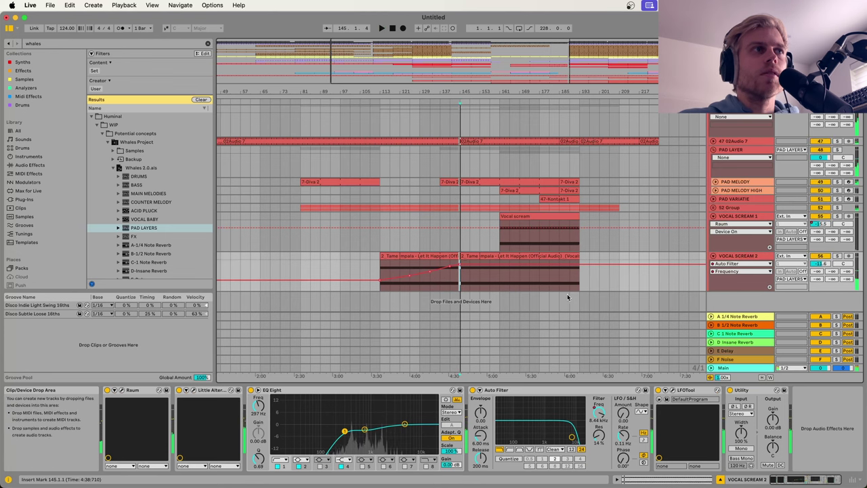
Step: Fold VOCAL SCREAM 1, solo the PAD LAYERS group, and play it from bar 161
left_click(714, 216)
scroll(745, 203, "up", 3)
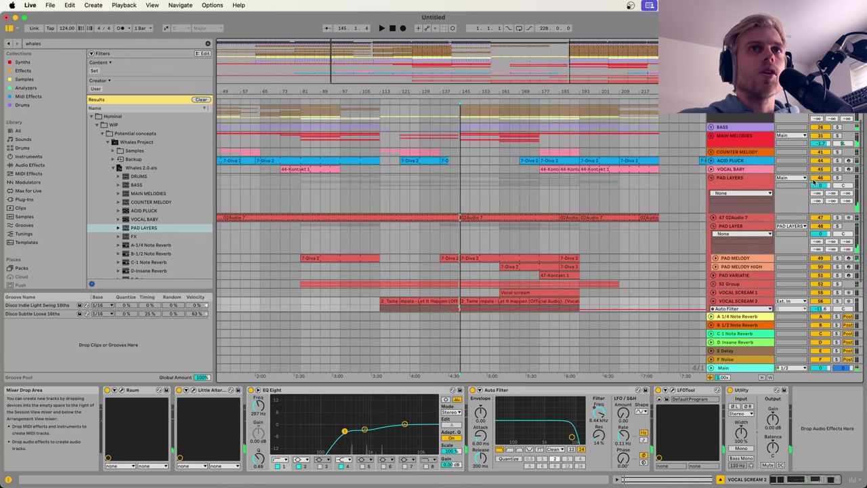
left_click(837, 178)
left_click(500, 252)
key("space")
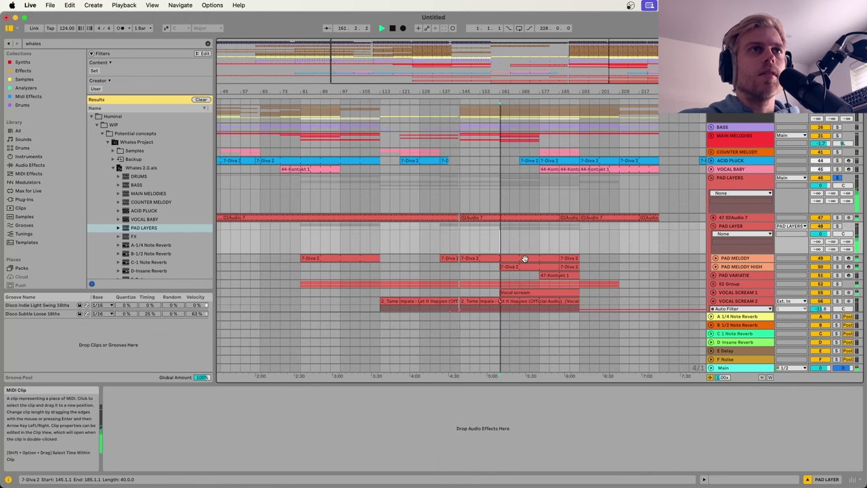
Step: Solo MAIN MELODIES and BASS alongside PAD LAYERS while the section keeps playing
scroll(616, 216, "up", 2)
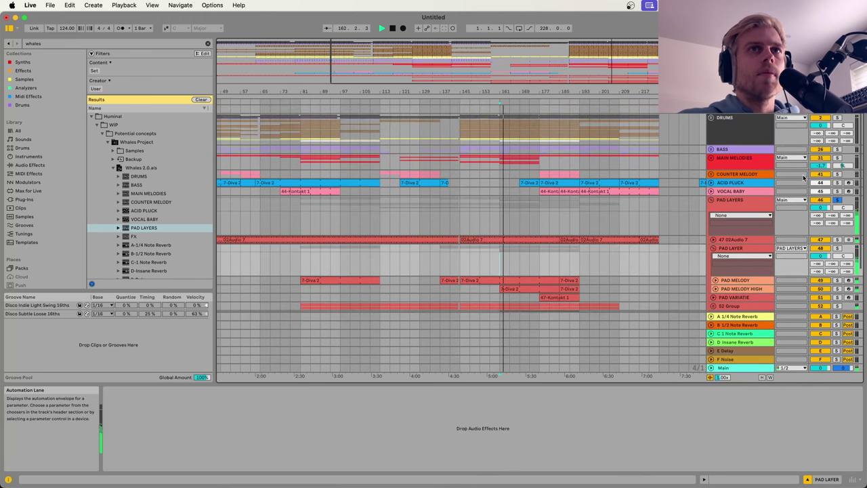
left_click(837, 158)
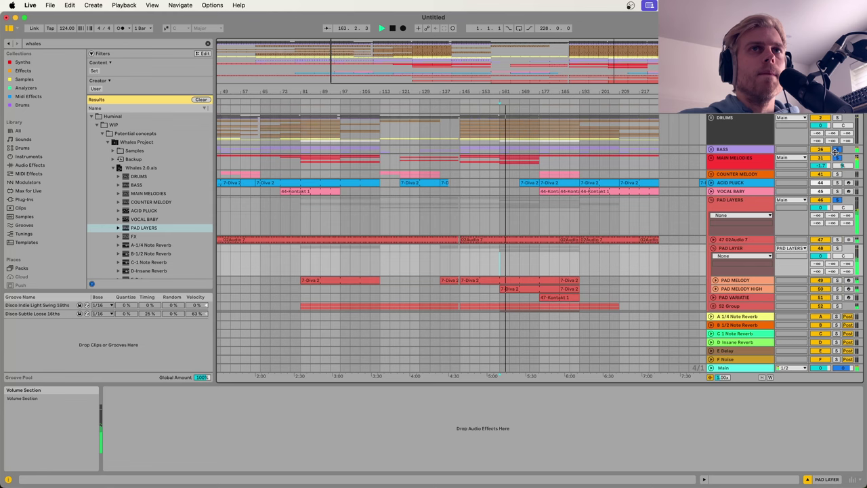
scroll(836, 130, "down", 2)
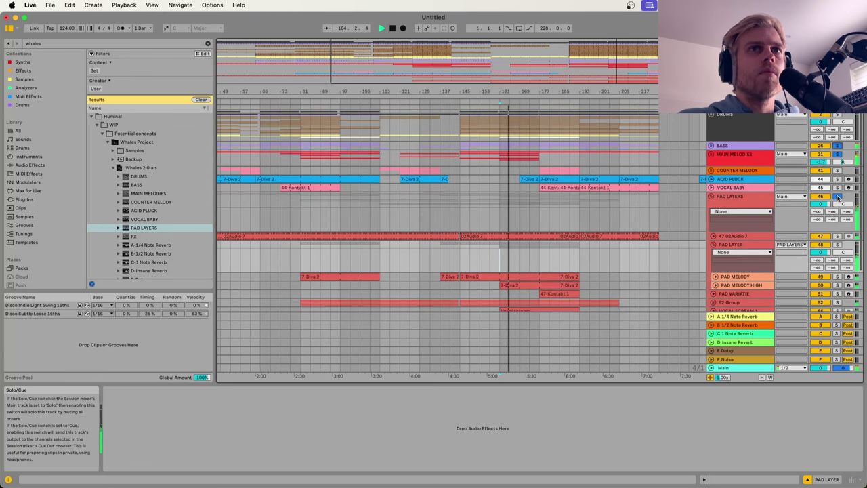
Step: Fold PAD LAYER and VOCAL SCREAM 2, and unsolo PAD LAYERS to hear the section without it
left_click(712, 244)
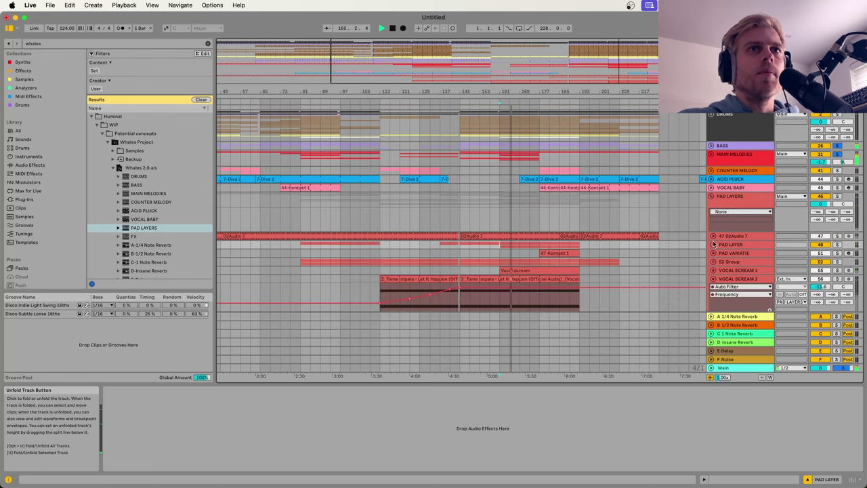
left_click(742, 197)
left_click(715, 279)
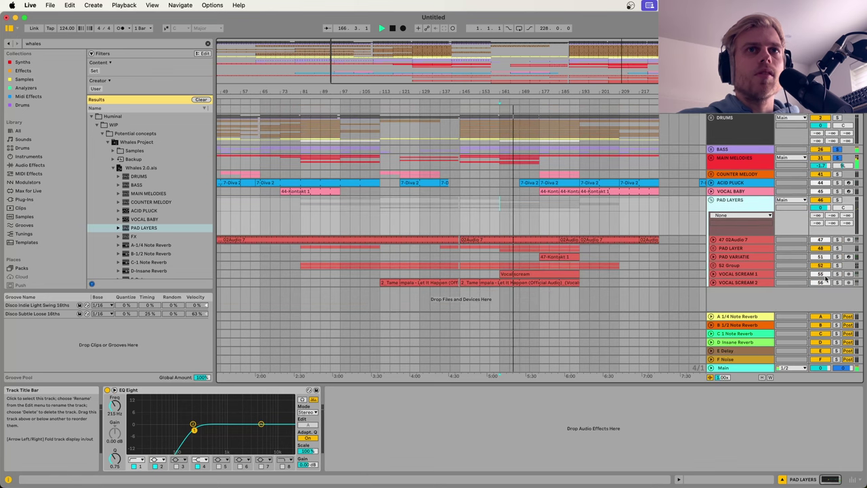
Step: Replay from bar 161 to compare BASS and MAIN MELODIES with and without PAD LAYERS
key("space")
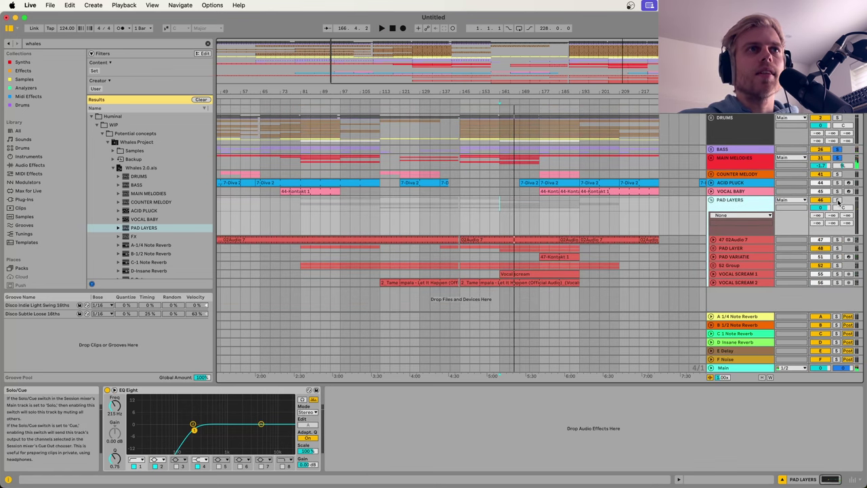
left_click(518, 190)
left_click(504, 171)
key("space")
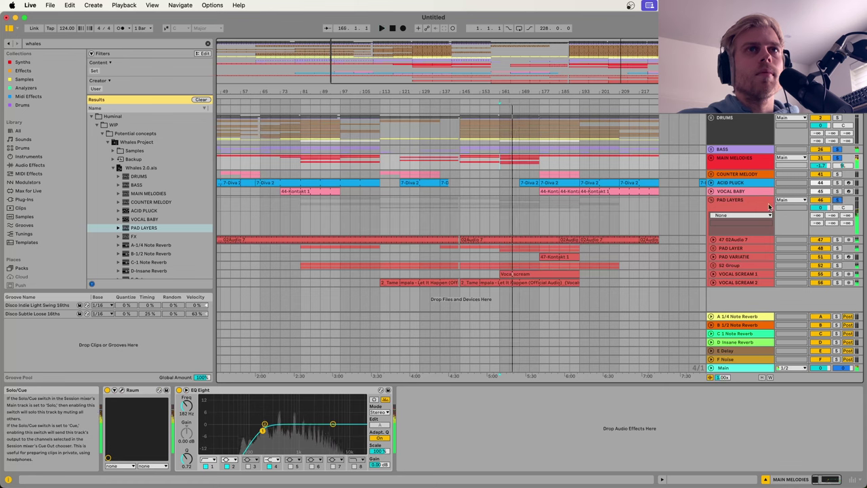
Step: Fold the PAD LAYERS group and add the FX group from Whales 2.0.als to the arrangement
left_click(770, 207)
left_click(712, 202)
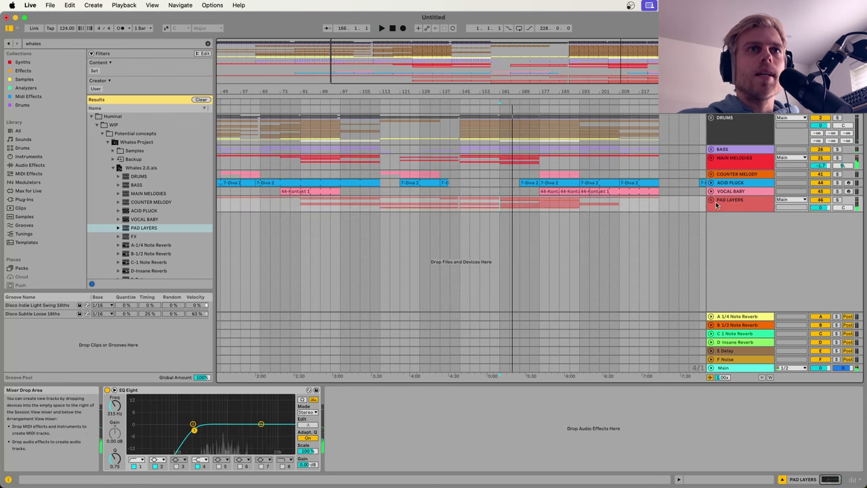
left_click(132, 237)
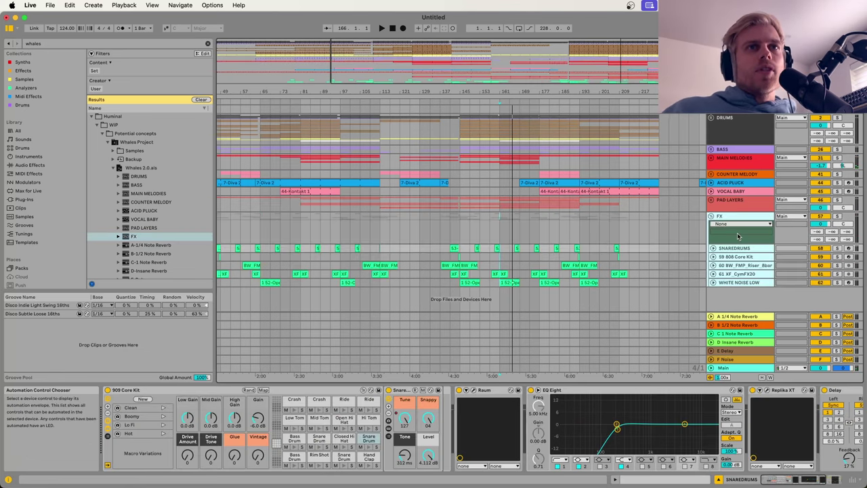
Step: Inspect the 59 808 Core Kit devices and its clips across the whole arrangement, fold it again, and select the FX group
left_click(730, 256)
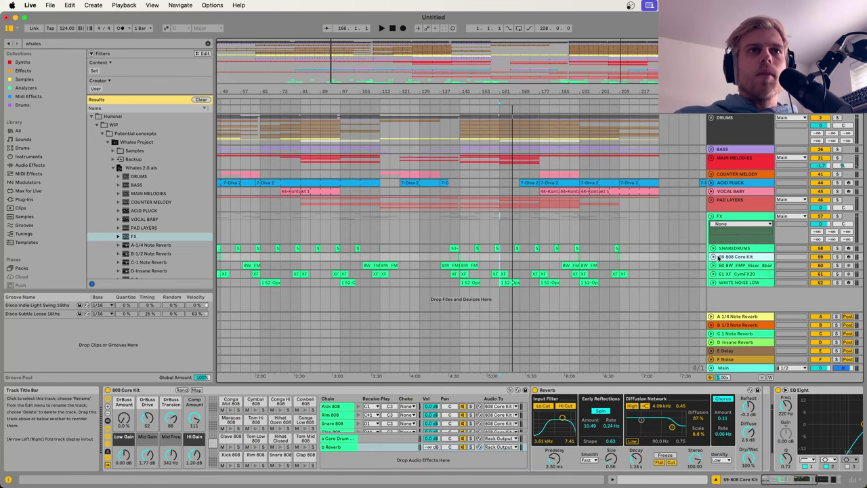
left_click_drag(634, 90, 610, 91)
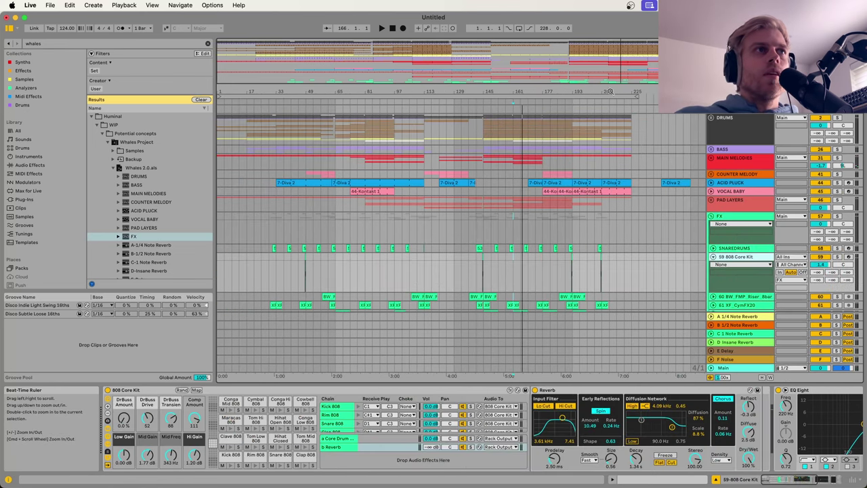
left_click_drag(229, 88, 229, 94)
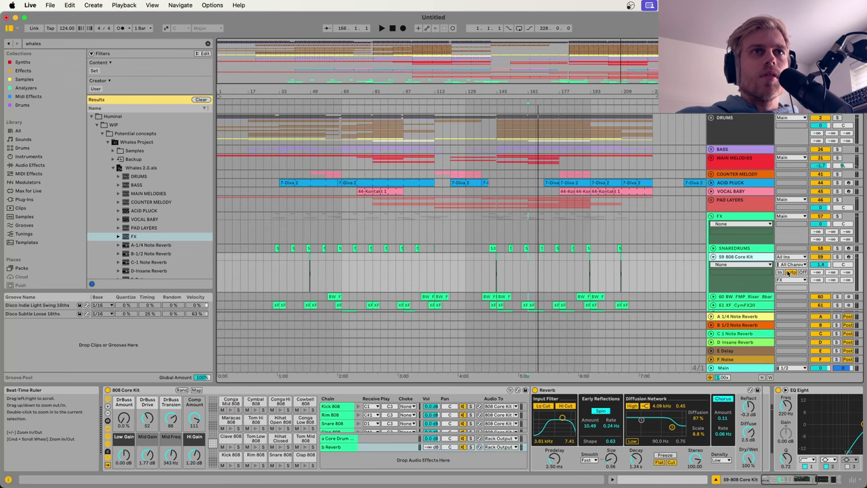
left_click(713, 257)
left_click(732, 216)
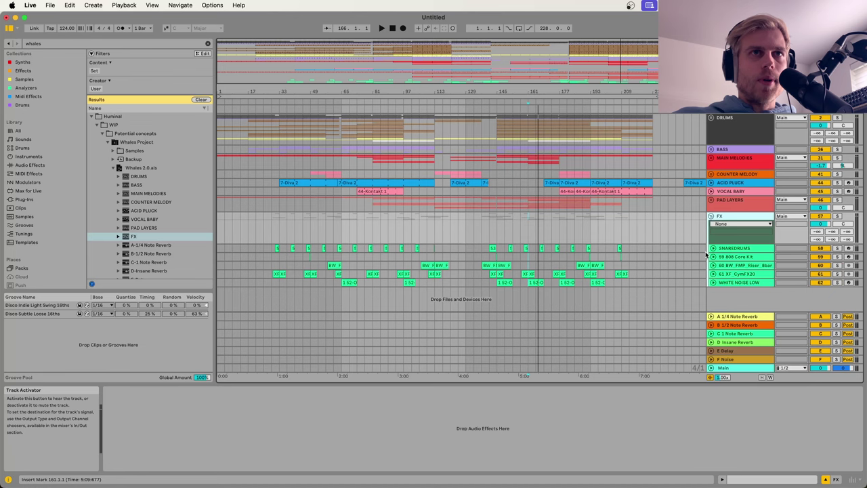
Step: Unfold SNAREDRUMS and audition its first fills in the mix from bar 29
left_click(740, 249)
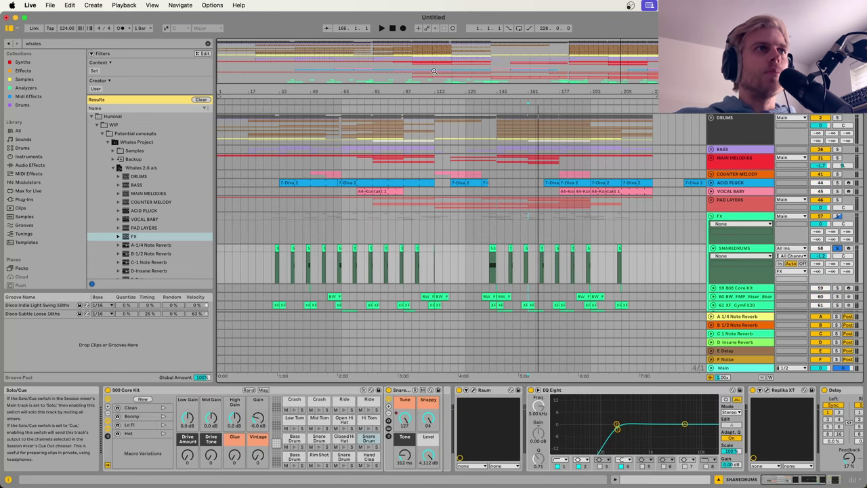
scroll(263, 277, "up", 2)
left_click(270, 277)
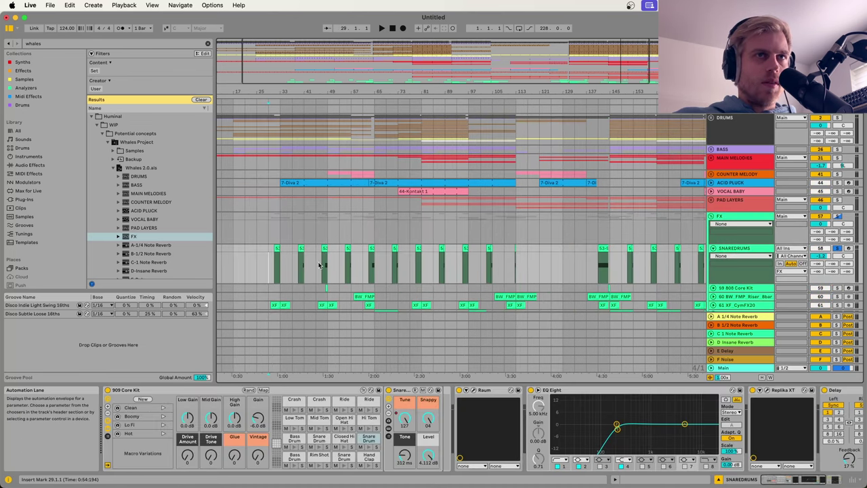
key("space")
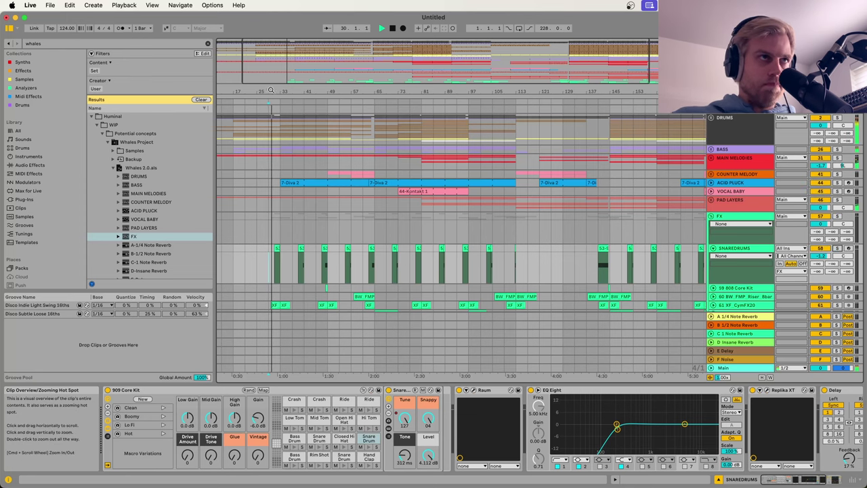
left_click_drag(292, 92, 324, 292)
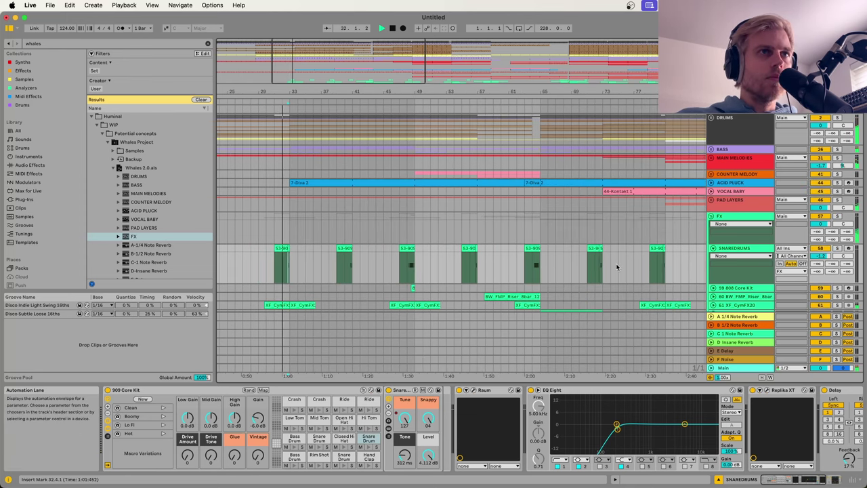
scroll(758, 263, "down", 1)
scroll(757, 264, "down", 3)
Step: Deactivate the FX tracks from 59 808 Core Kit through WHITE NOISE LOW and play the SNAREDRUMS fill before bar 33 in the mix
left_click(755, 262)
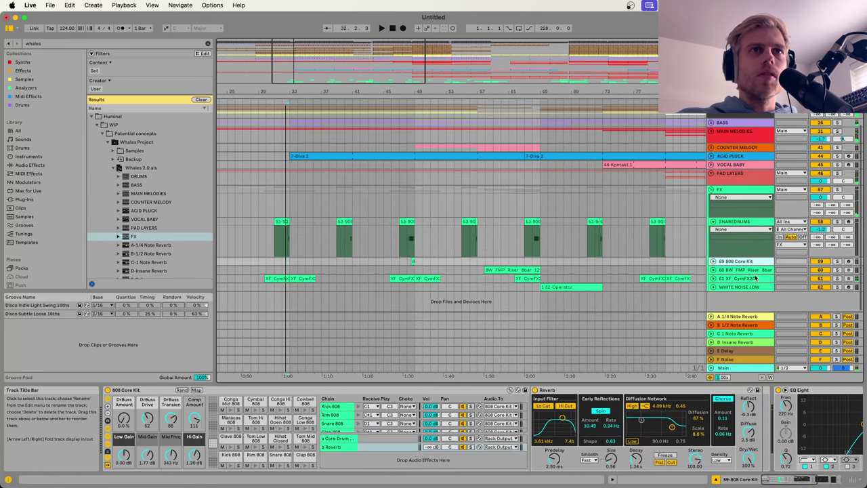
left_click(755, 287, "shift")
left_click(828, 262)
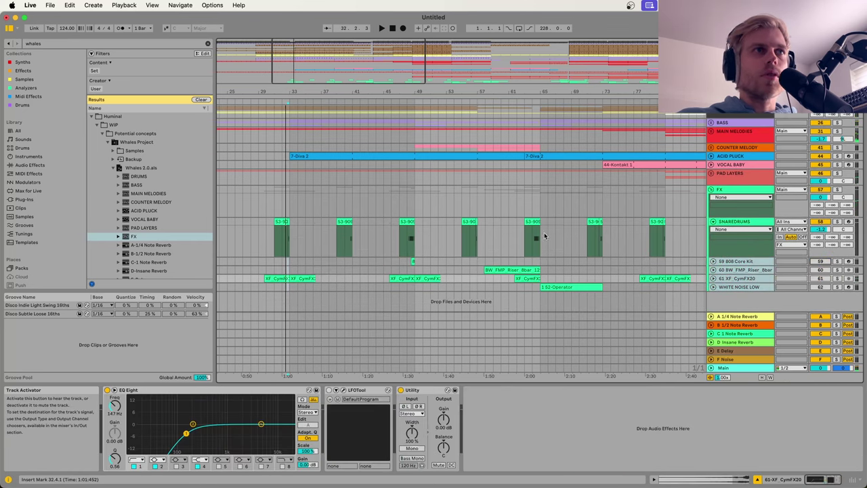
left_click(276, 238)
key("space")
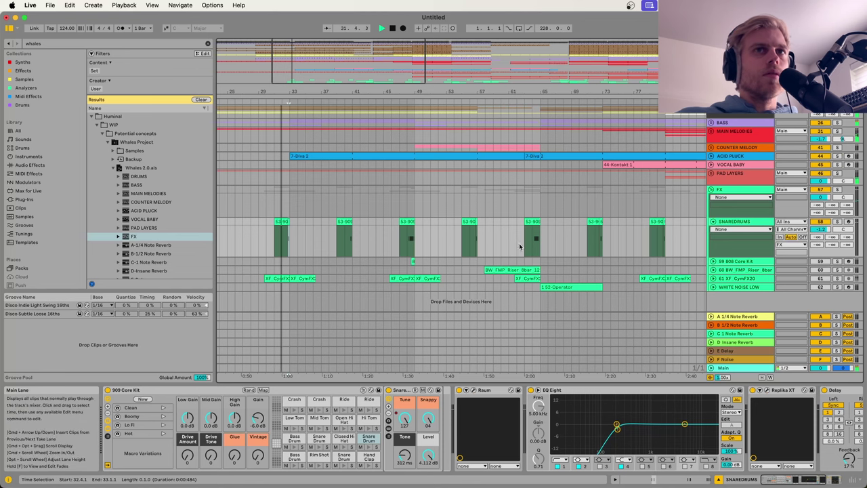
Step: Solo SNAREDRUMS to hear the fill's tail at bar 33, and play the second fill from bar 40
left_click(838, 222)
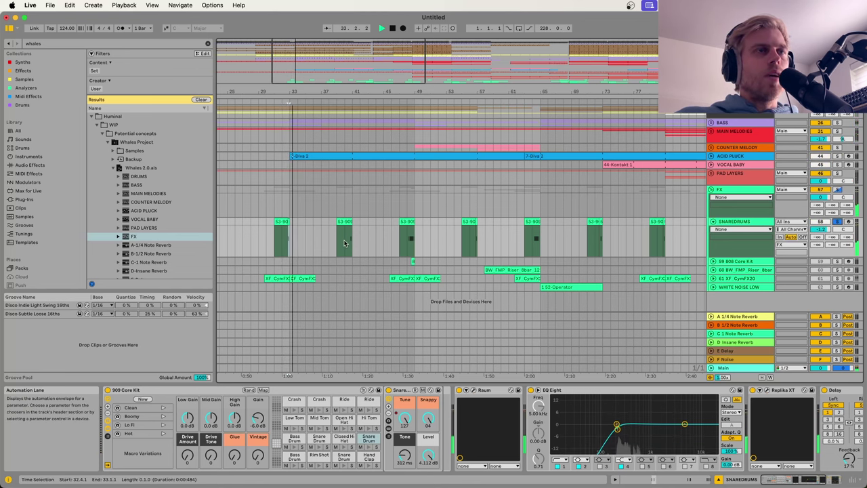
left_click_drag(381, 93, 381, 86)
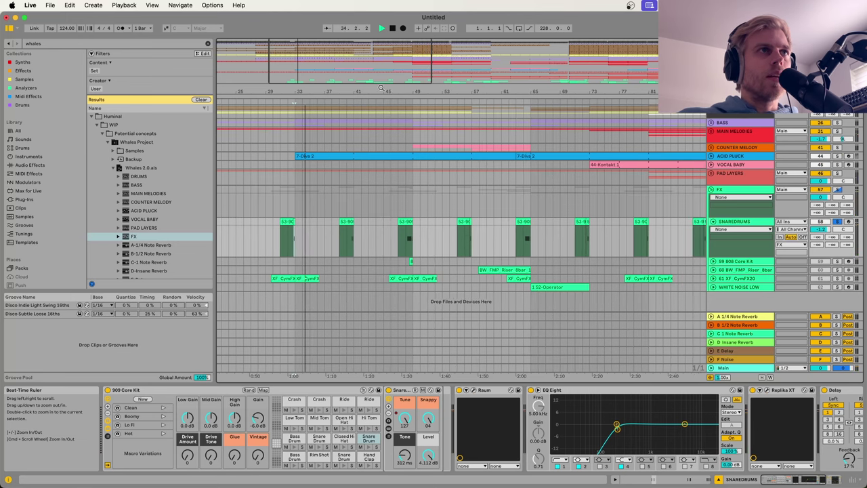
key("space")
left_click(347, 237)
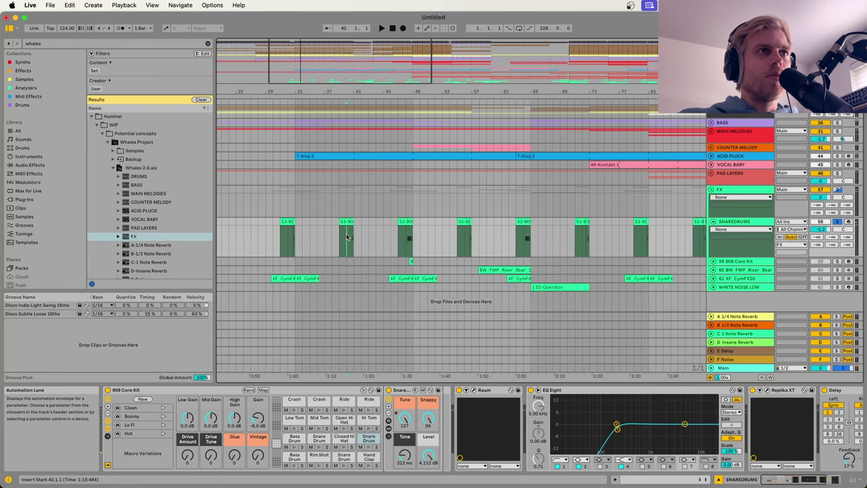
key("space")
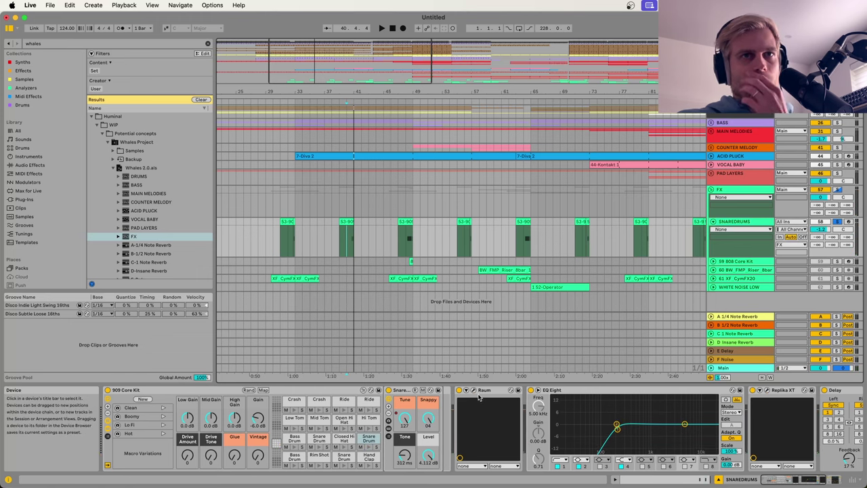
Step: Look over the rest of the SNAREDRUMS effect chain, opening and closing the Replika XT plug-in window
scroll(479, 397, "right", 4)
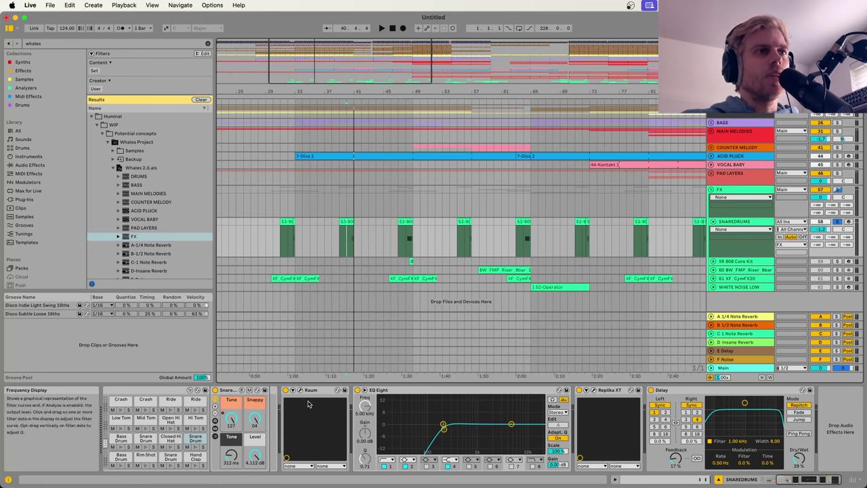
left_click(593, 391)
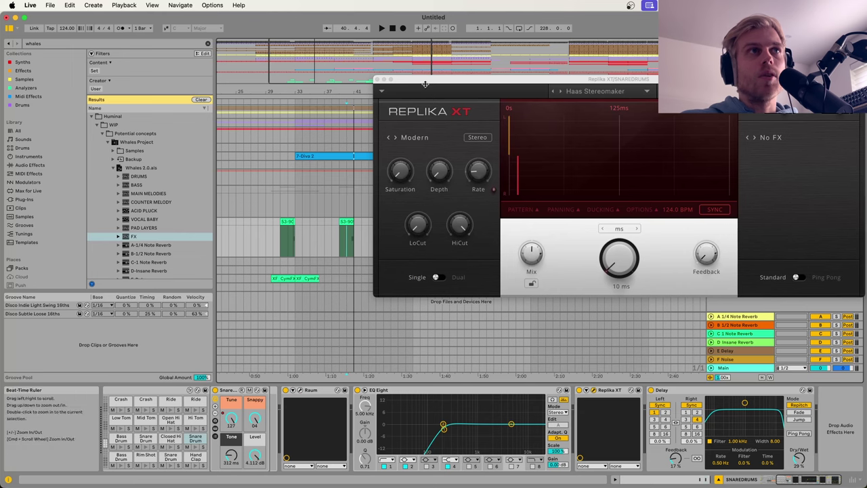
left_click(377, 80)
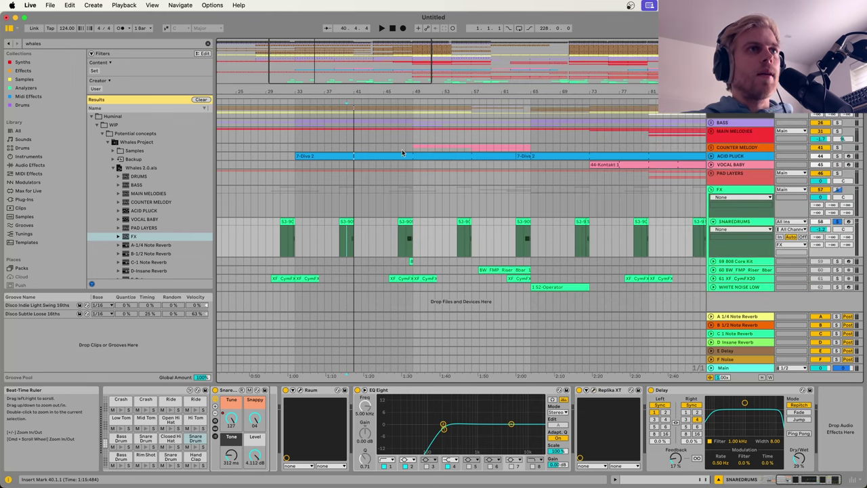
Step: Replay the soloed SNAREDRUMS fill from bar 40, unsolo the track and play the fill from bar 39 in the mix
scroll(362, 234, "up", 3)
key("space")
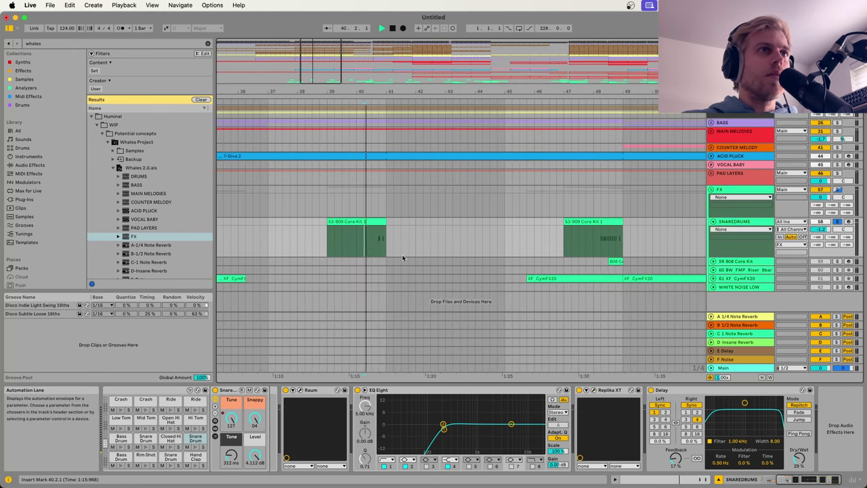
left_click(838, 221)
left_click_drag(579, 90, 466, 68)
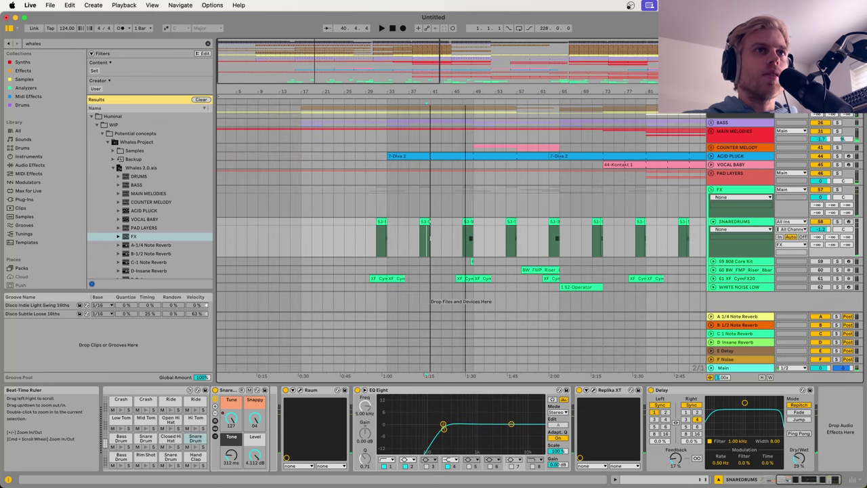
left_click(421, 234)
key("space")
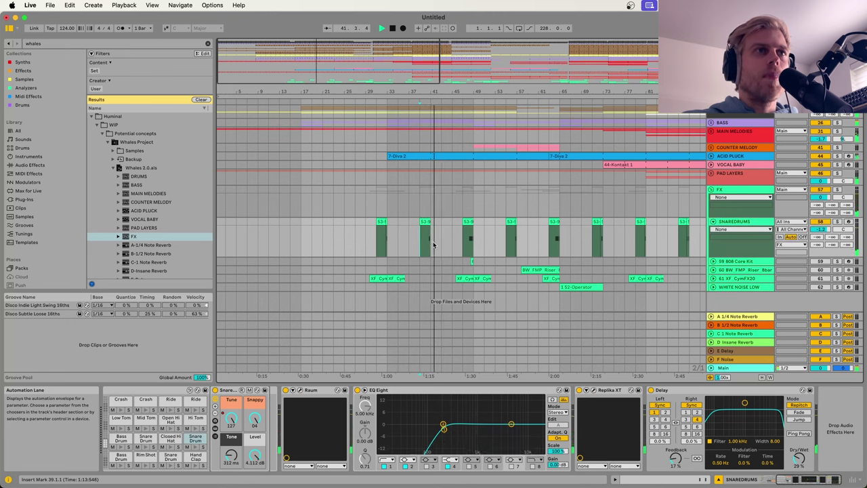
Step: Audition the SNAREDRUMS fill from bar 48 in the full mix and stop playback
left_click_drag(446, 92, 465, 195)
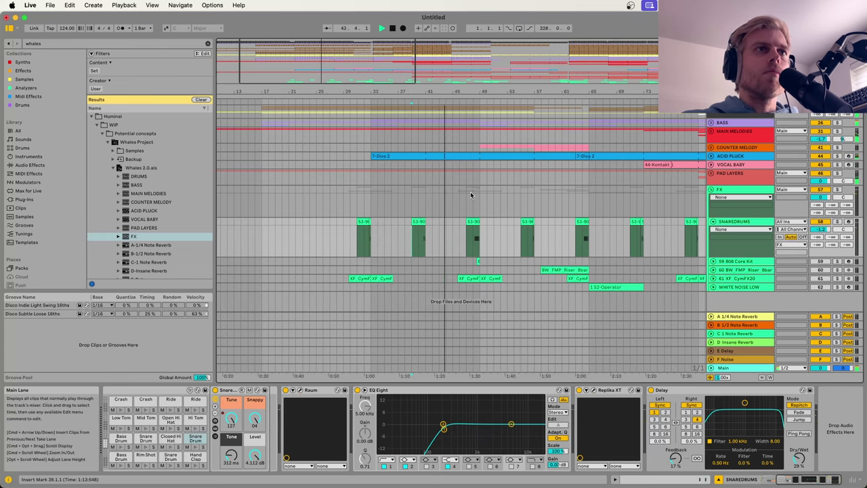
left_click(474, 240)
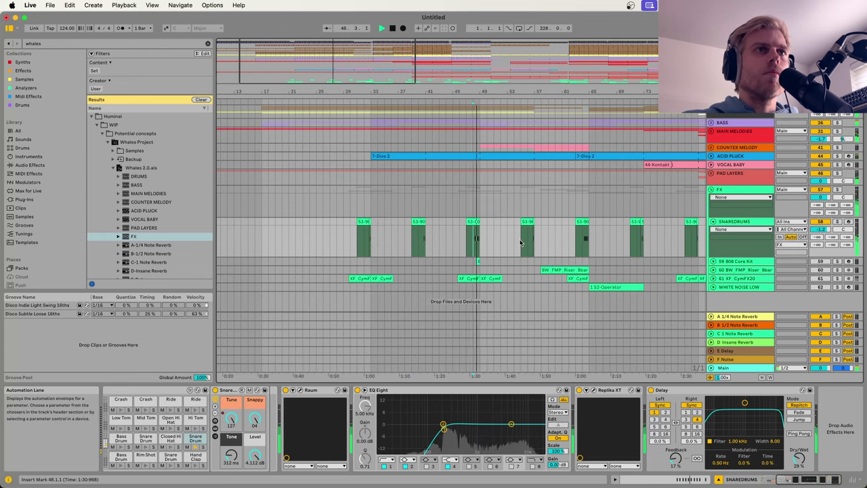
left_click_drag(527, 91, 470, 68)
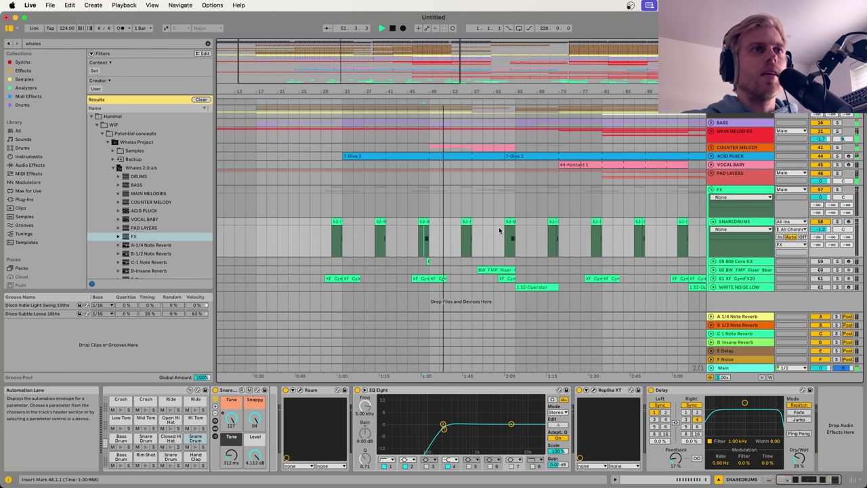
key("space")
Step: Fold SNAREDRUMS, unfold 59 808 Core Kit and audition its bar 48 clip in solo
left_click(713, 221)
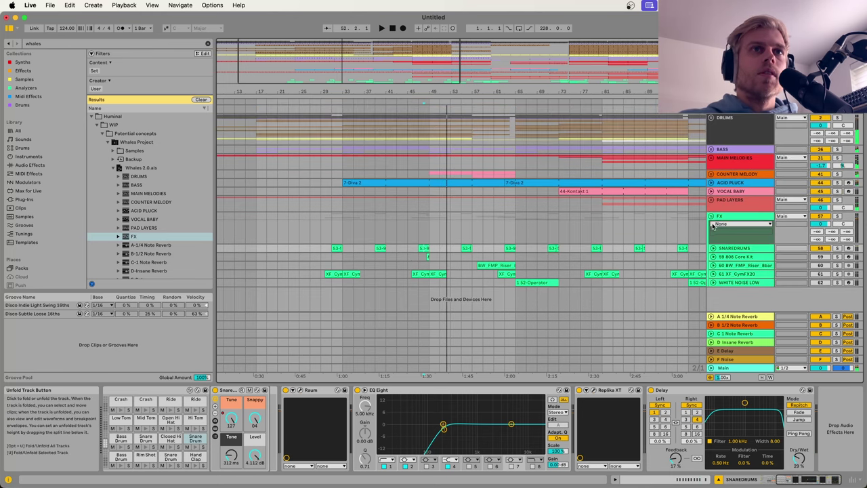
left_click(713, 256)
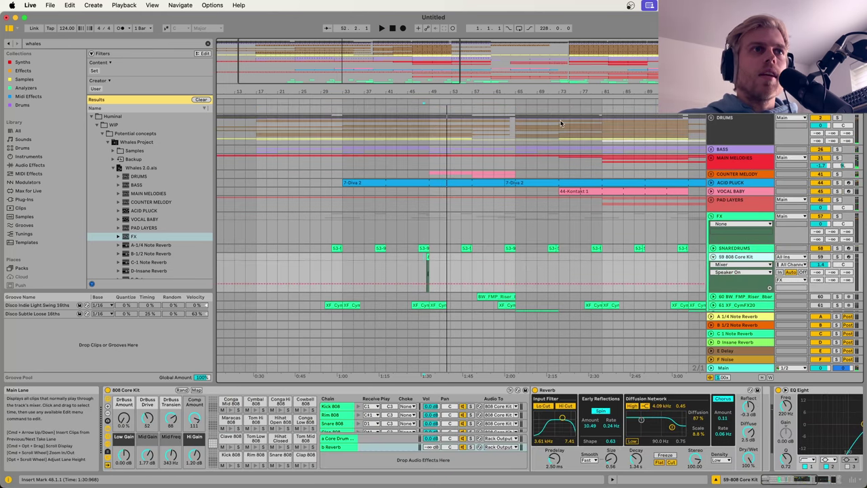
left_click_drag(432, 90, 425, 277)
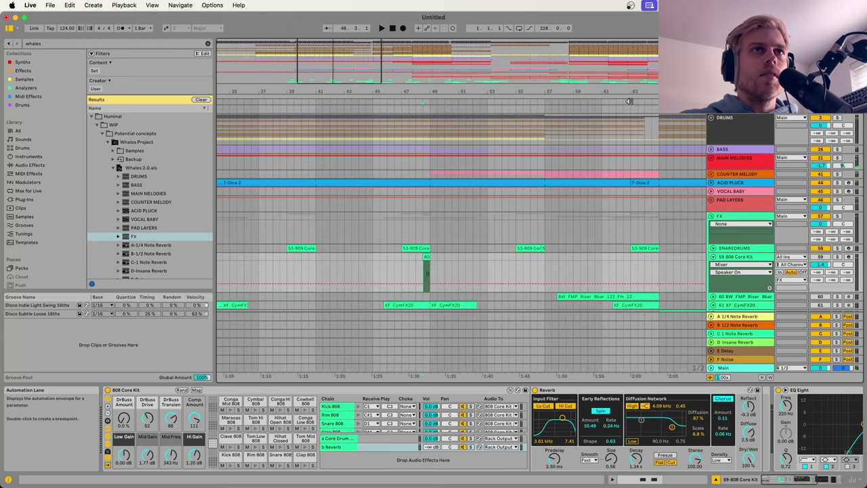
left_click(837, 256)
left_click(821, 257)
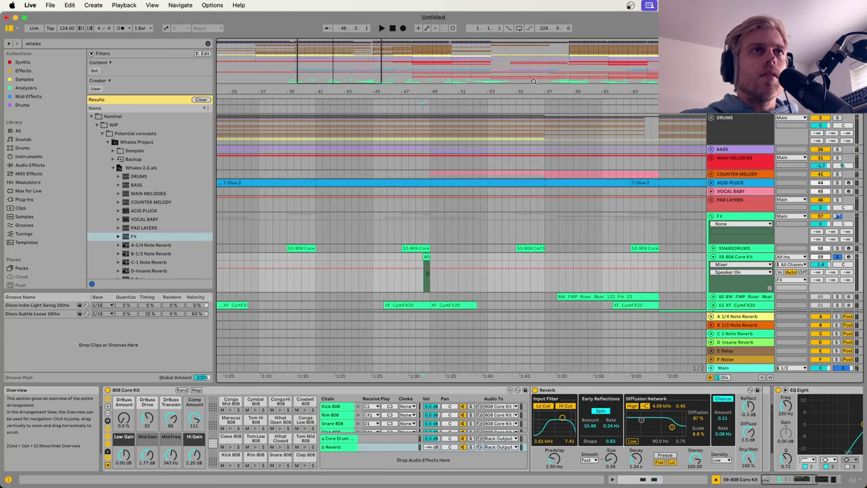
left_click_drag(534, 91, 514, 67)
key("space")
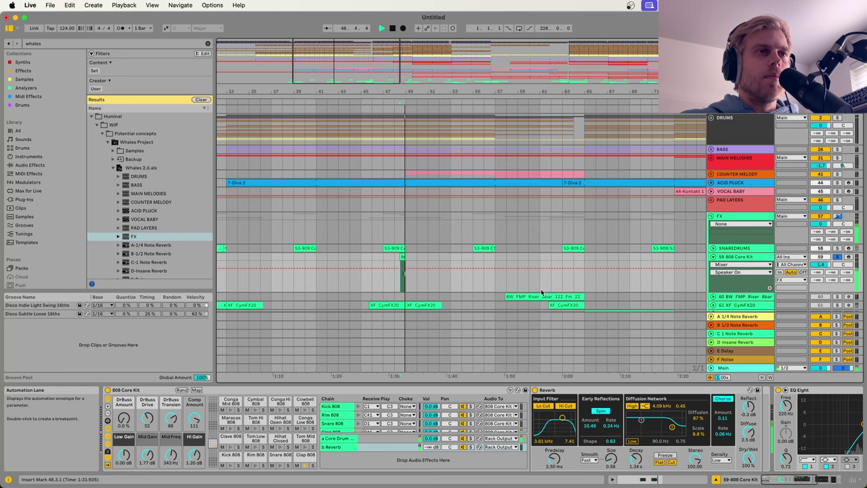
key("space")
Step: Hide the automation lanes and audition the soloed 59 808 Core Kit clip from bar 144
left_click_drag(552, 89, 422, 65)
scroll(535, 286, "right", 5)
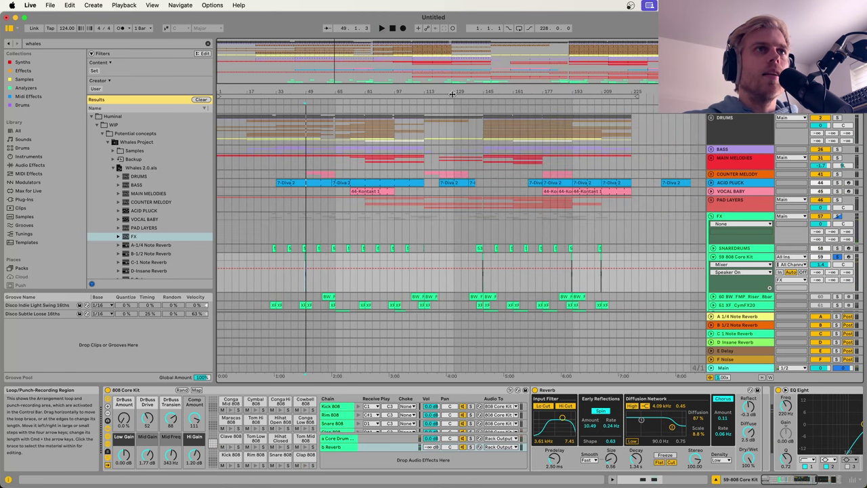
left_click_drag(453, 91, 474, 112)
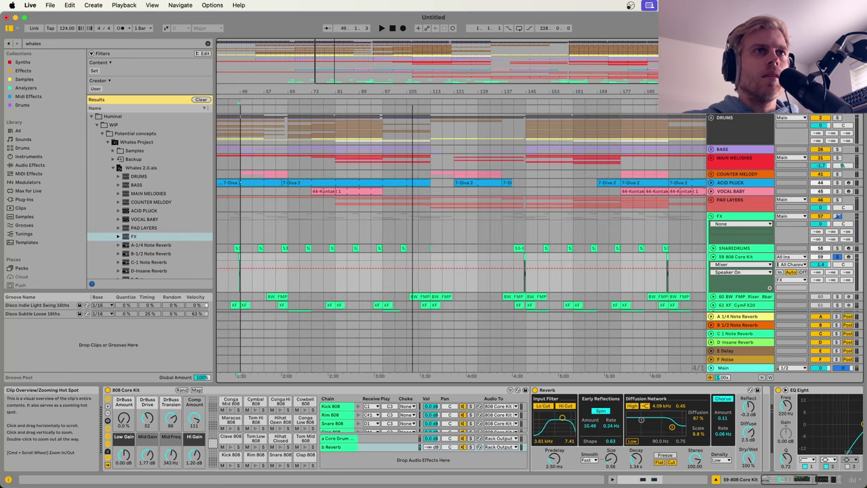
left_click(511, 284)
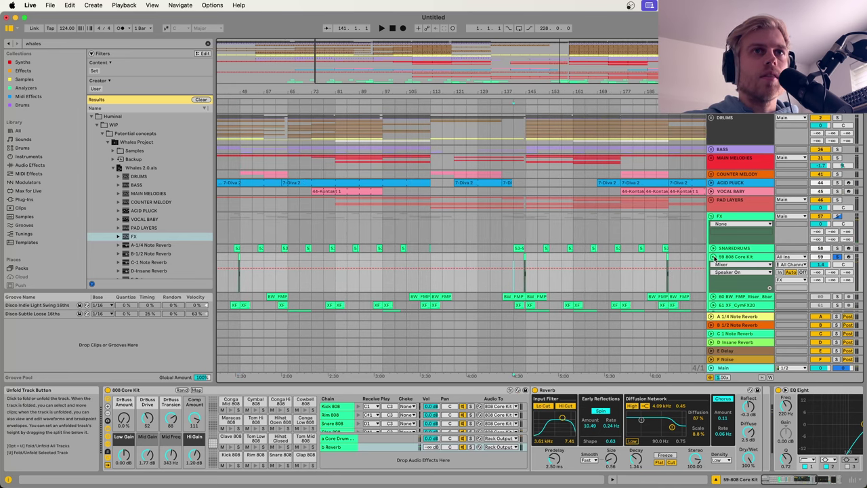
key("a")
mouse_move(528, 89)
left_mouse_down()
mouse_move(528, 108)
mouse_move(532, 85)
mouse_move(521, 101)
left_mouse_up()
key("space")
left_click(560, 256)
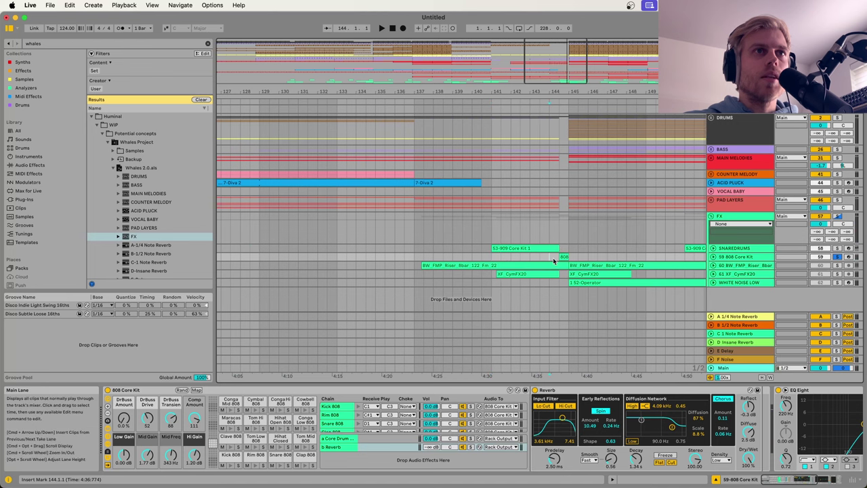
key("space")
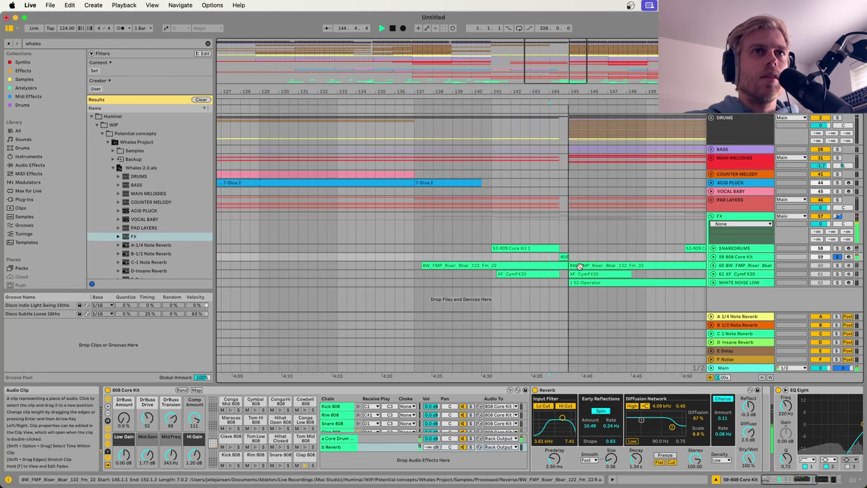
key("space")
Step: Unfold the 60 BW_FMP_Riser track and, with 59 808 Core Kit unsoloed, play the mix from bar 47
left_click_drag(609, 91, 526, 30)
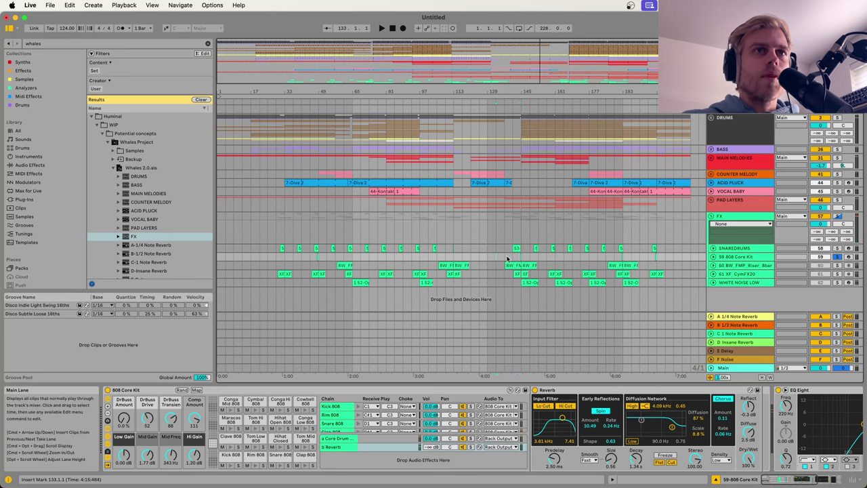
left_click(713, 265)
left_click(729, 256)
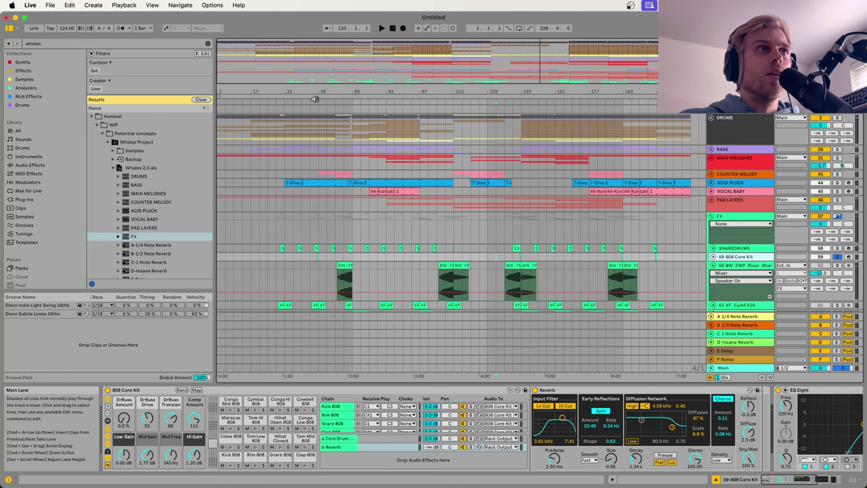
scroll(357, 260, "up", 3)
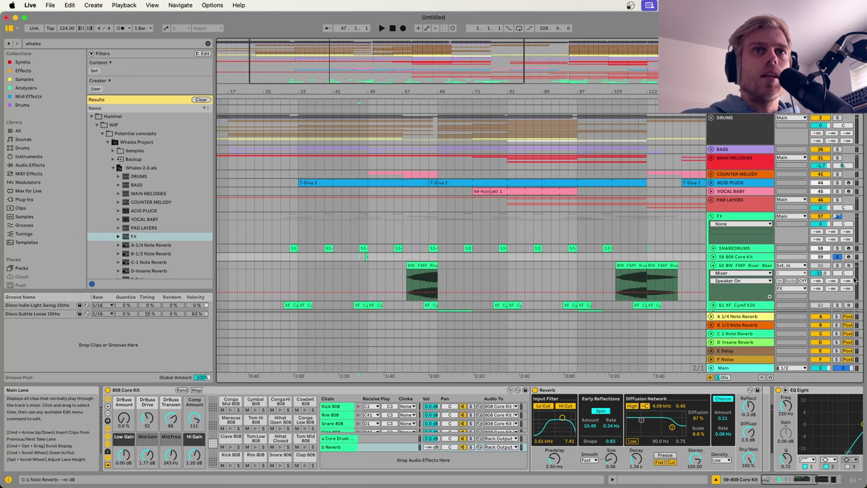
key("space")
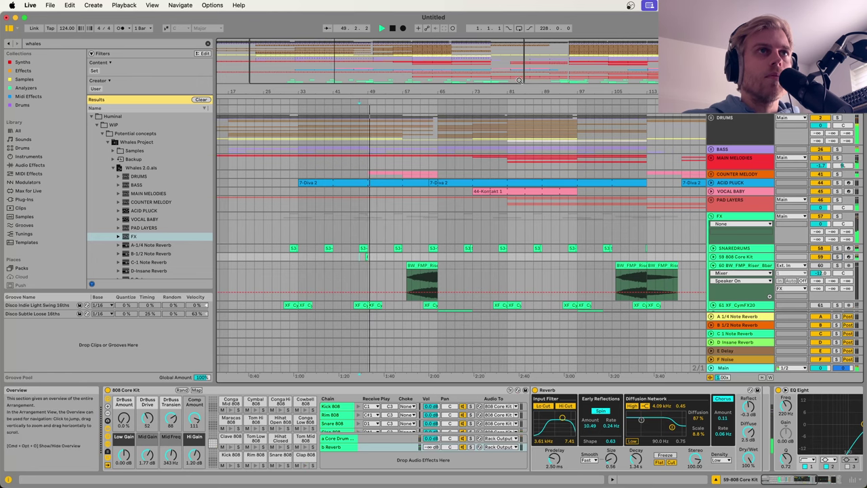
Step: Stop the mix, solo the 60 BW_FMP_Riser track and play its first riser clip from bar 59
scroll(490, 284, "down", 2)
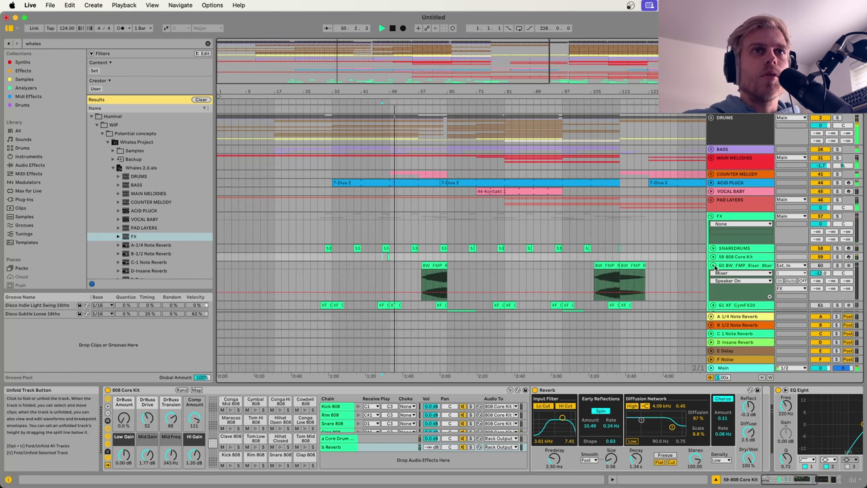
left_click(713, 266)
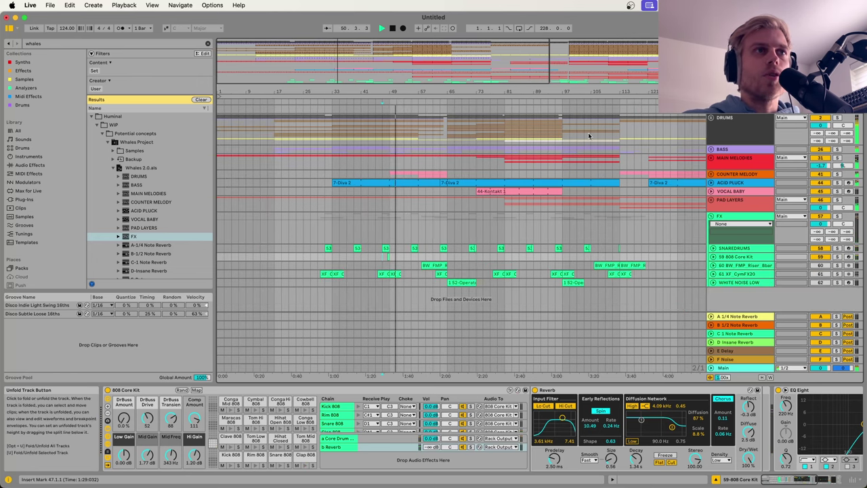
left_click(714, 266)
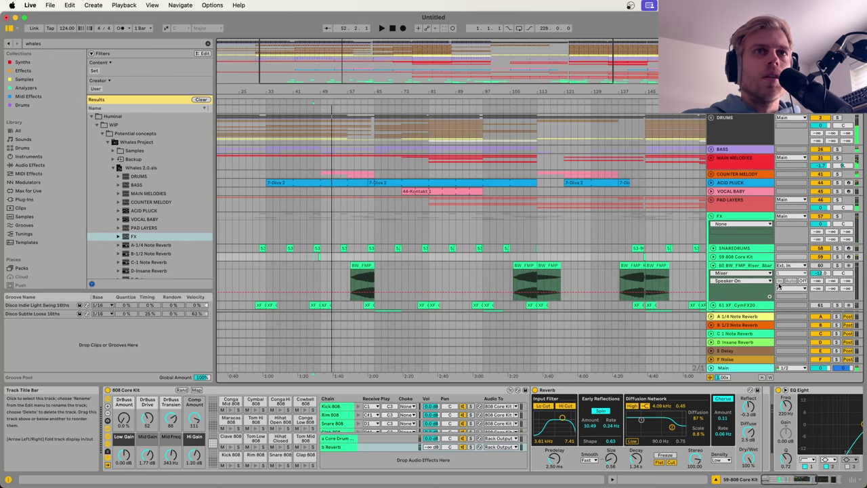
scroll(828, 243, "down", 2)
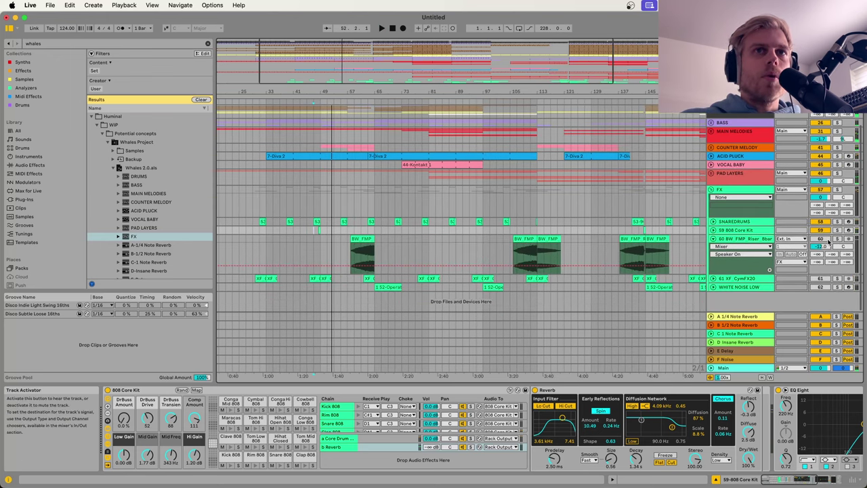
left_click(837, 238)
left_click(356, 271)
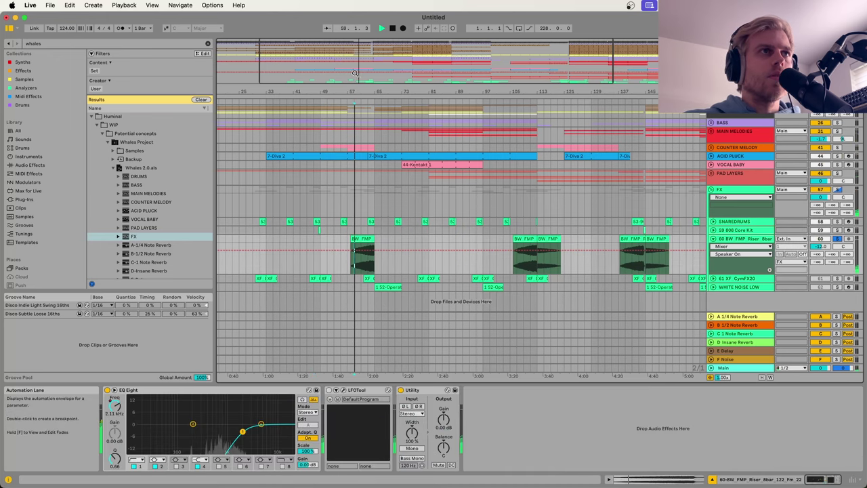
scroll(382, 188, "up", 3)
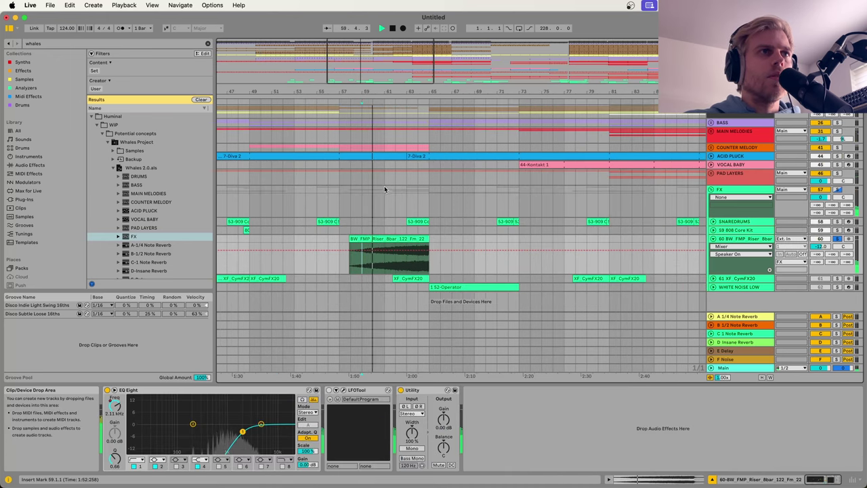
Step: Select the riser clip ending at bar 65 and audition its closing bars in solo
left_click(396, 239)
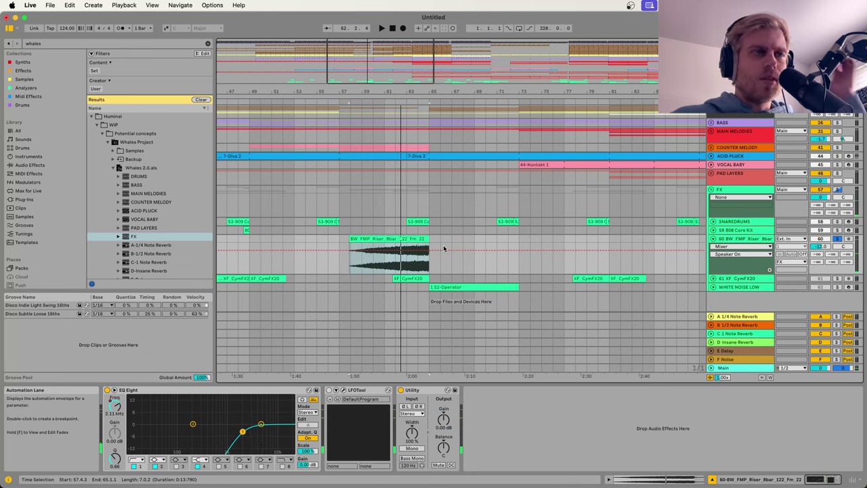
left_click(398, 270)
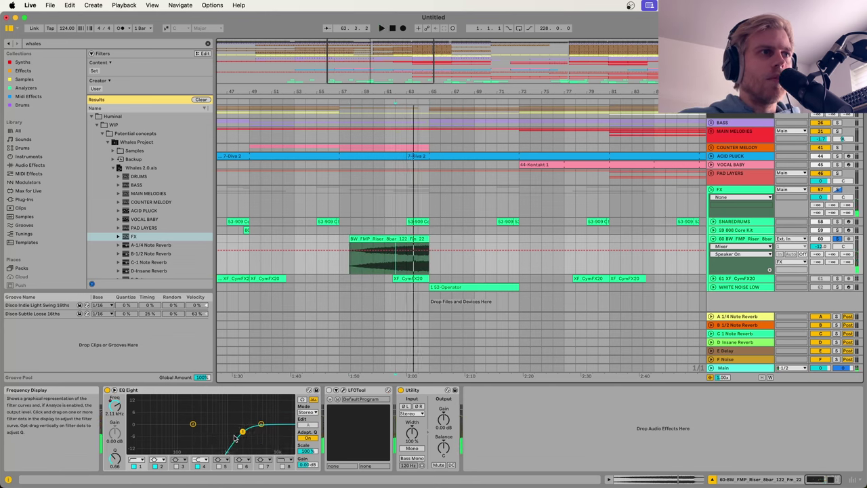
key("space")
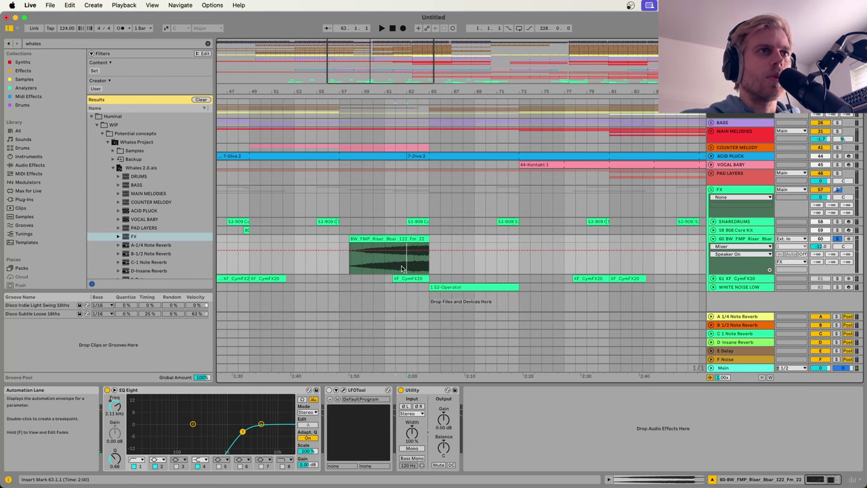
Step: Play the riser's ending from bar 62 in the full mix, then replay it with the track soloed
left_click(398, 267)
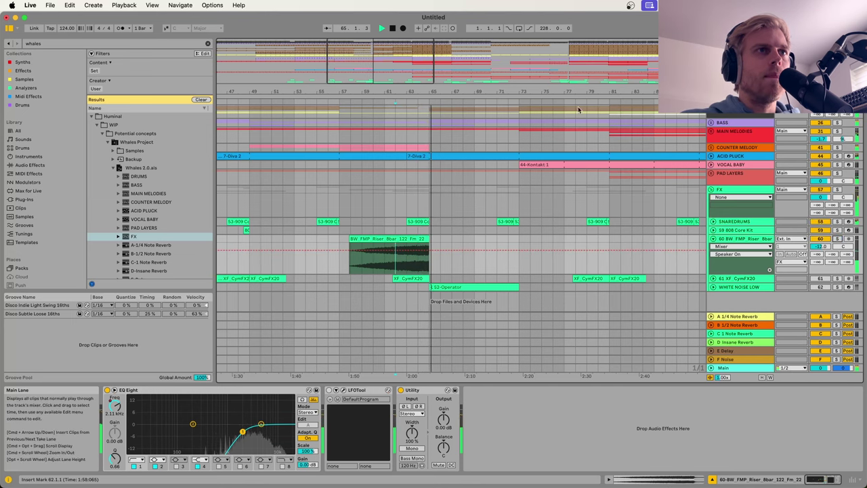
key("space")
key("space")
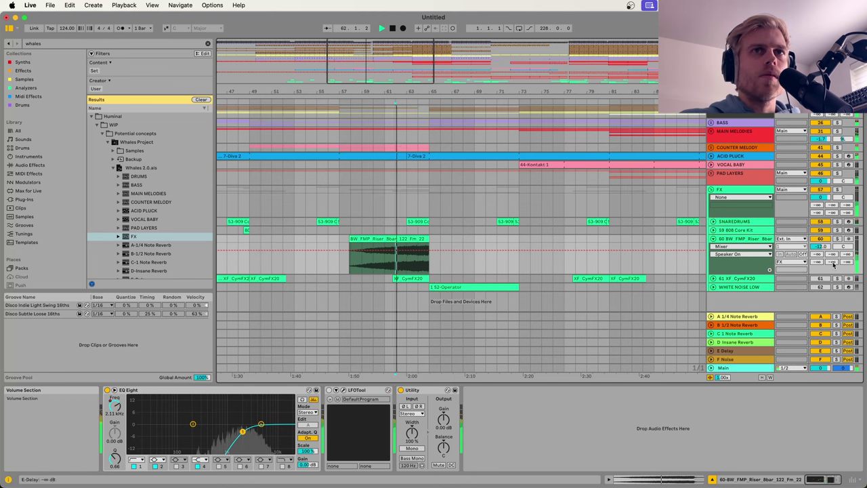
left_click(838, 240)
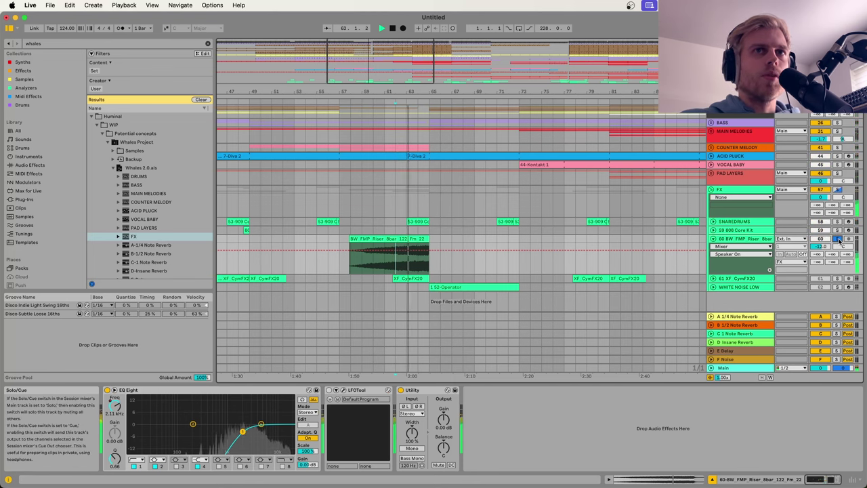
Step: Audition the soloed riser from bar 111 and select the reversed riser clip starting at bar 113
key("space")
left_click_drag(610, 91, 492, 54)
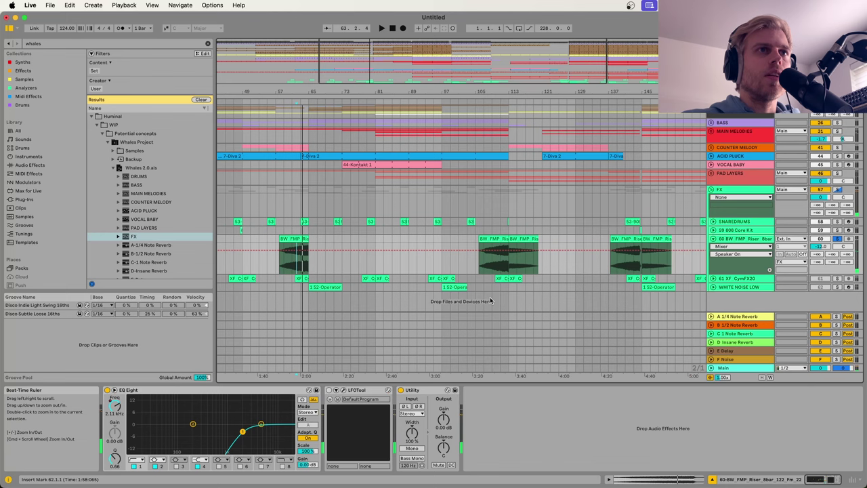
left_click(497, 267)
key("space")
scroll(543, 199, "up", 6)
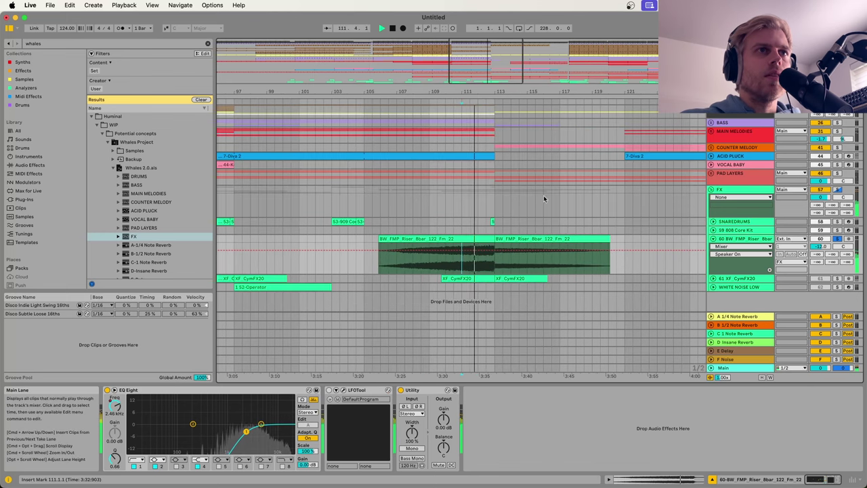
left_click(542, 237)
key("space")
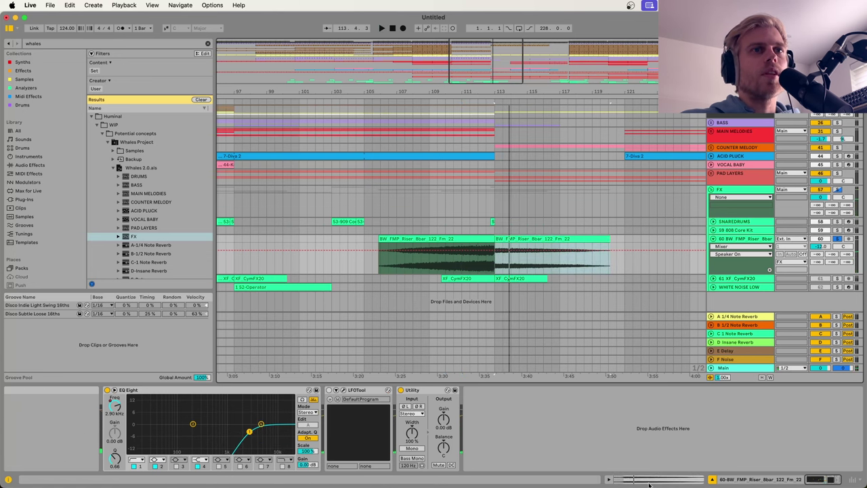
Step: Replay the riser's peak from bar 112 through the reversed clip and mark bar 117
left_click(479, 266)
key("space")
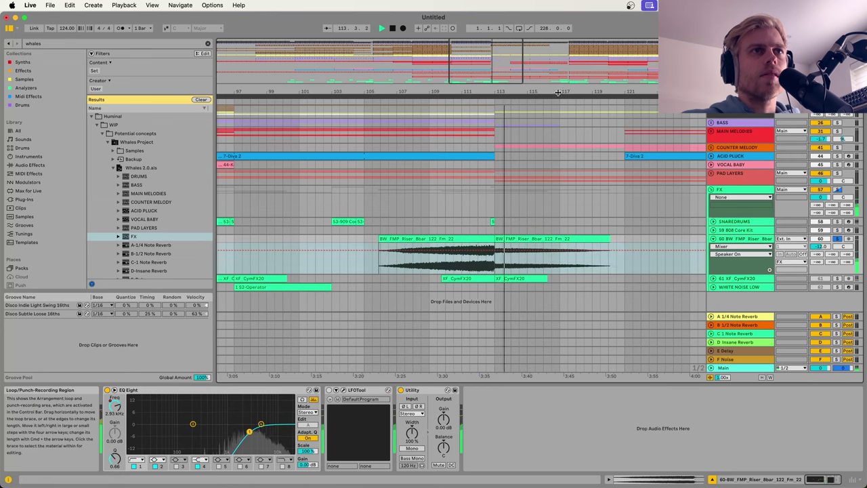
left_click(550, 266)
left_click_drag(592, 94, 449, 48)
key("space")
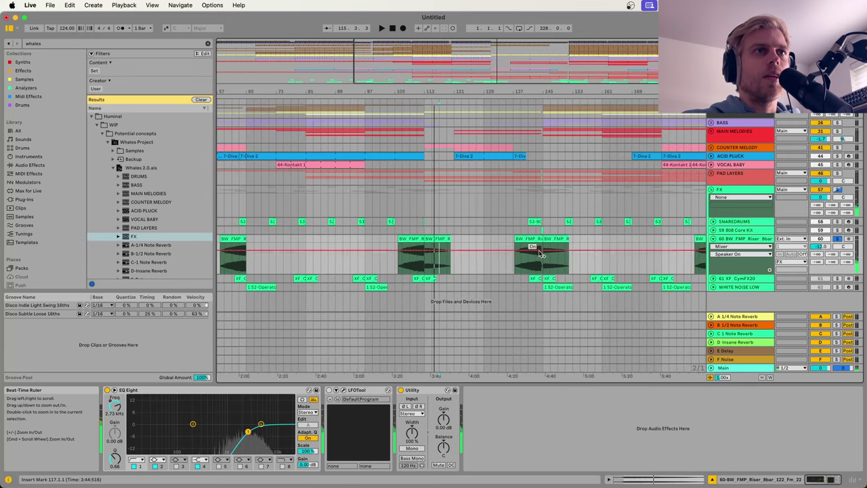
Step: Select the reversed riser clips at bars 145 and 193, and fold the 60 BW_FMP_Riser track
left_click(561, 240)
scroll(577, 250, "right", 3)
left_click(641, 239)
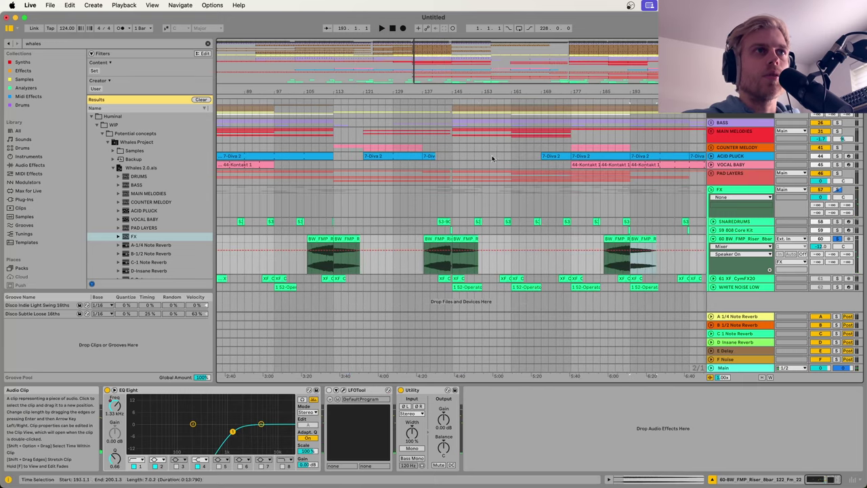
left_click_drag(352, 96, 447, 54)
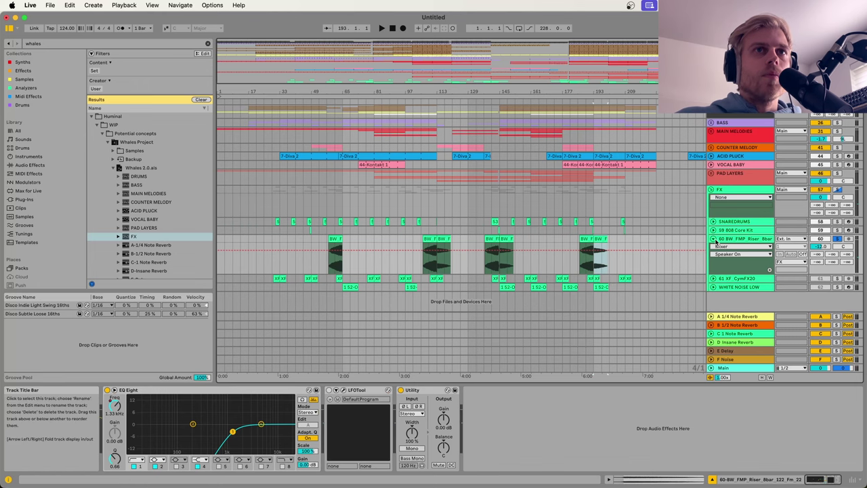
left_click(712, 239)
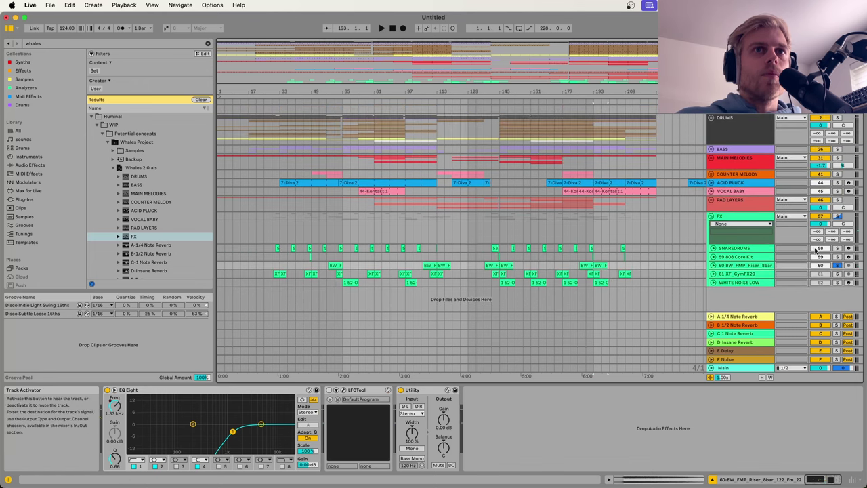
Step: Unfold the 61 XF_CymFX20 track and audition it in solo from bar 31
left_click(713, 274)
left_click_drag(297, 91, 416, 183)
left_click(356, 286)
key("space")
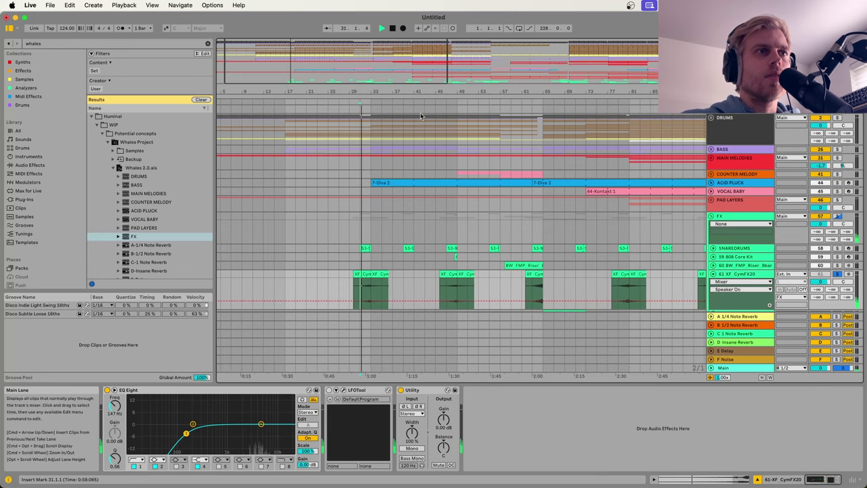
scroll(450, 217, "down", 2)
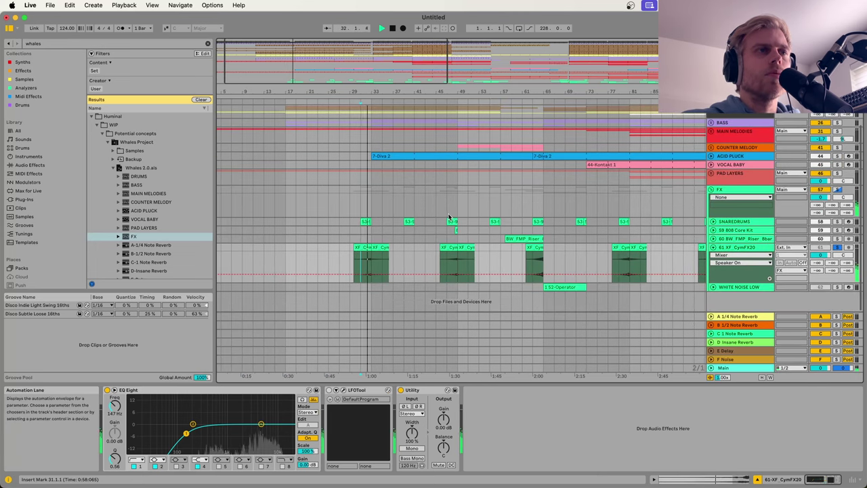
Step: Stop playback, view the clip settings of the XF_CymFX20 clip at bar 33, and return to the track's devices
left_click(381, 249)
key("space")
left_click(687, 480)
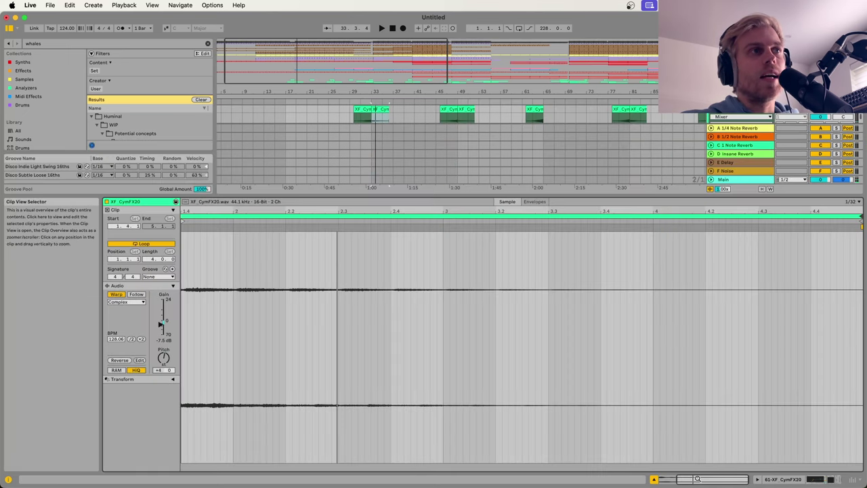
left_click(783, 479)
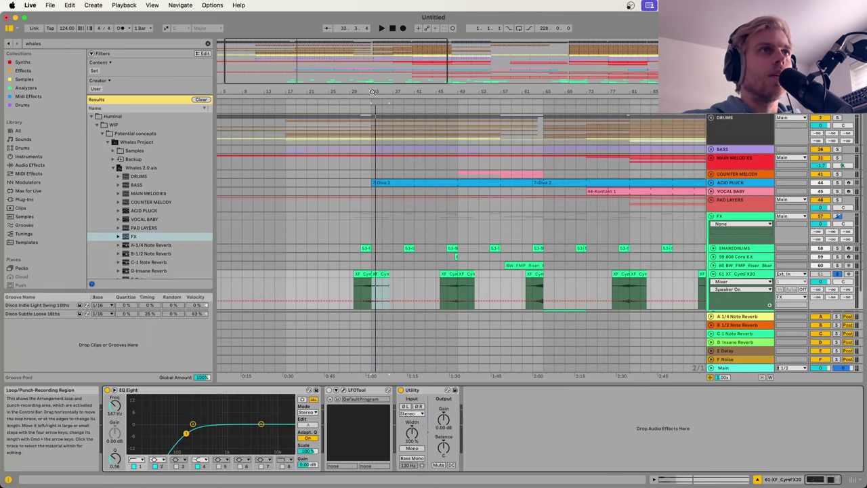
Step: Replay the soloed cymbal effect from bar 32.3 across the transition at bar 33
left_click_drag(372, 92, 398, 156)
scroll(384, 196, "down", 2)
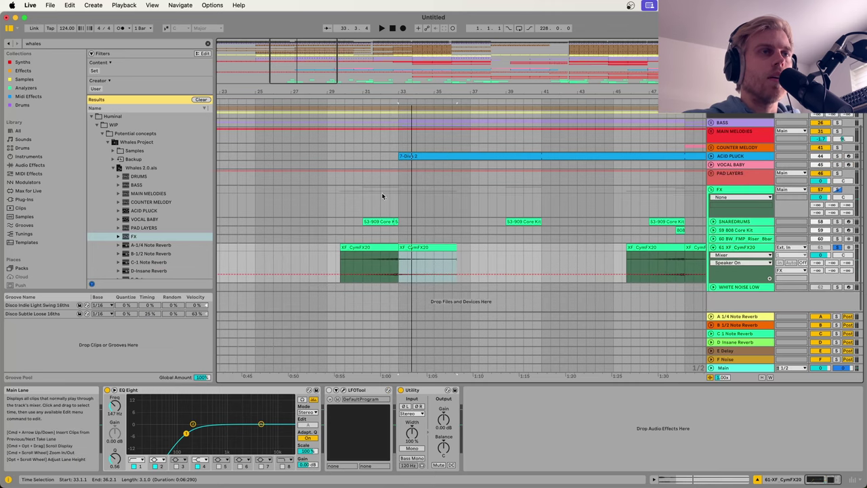
left_click(392, 265)
key("space")
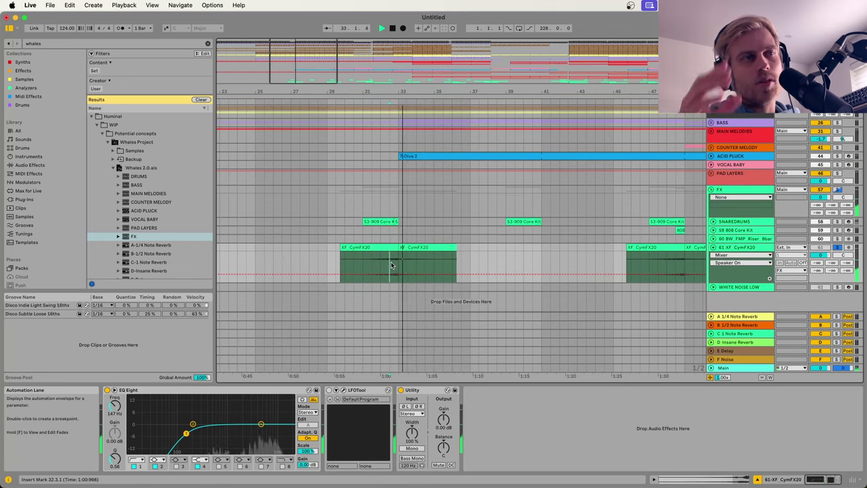
key("space")
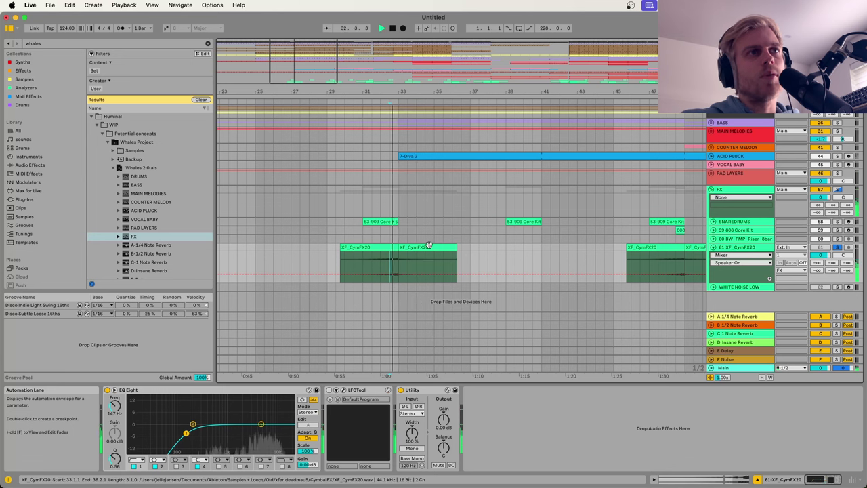
Step: Delete the XF_CymFX20 clip at bar 33, audition the reversed cymbal before it alone, and undo the deletion
left_click(428, 246)
key("Delete")
key("space")
left_click(391, 262)
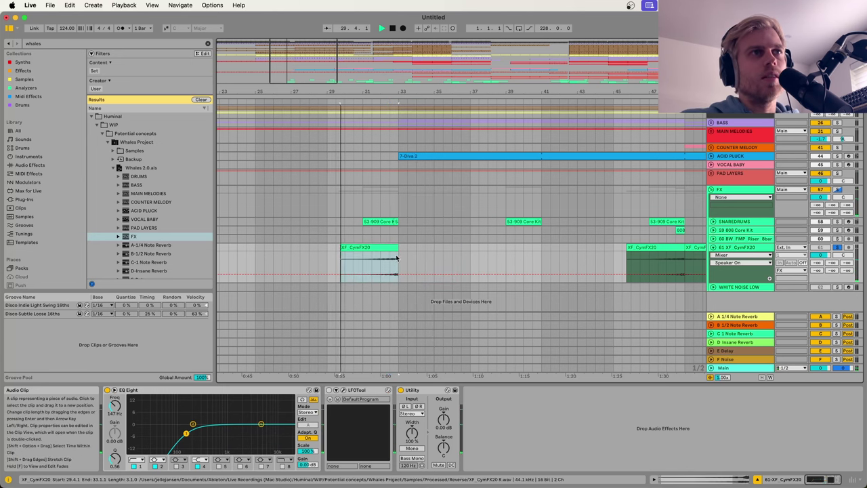
key("space")
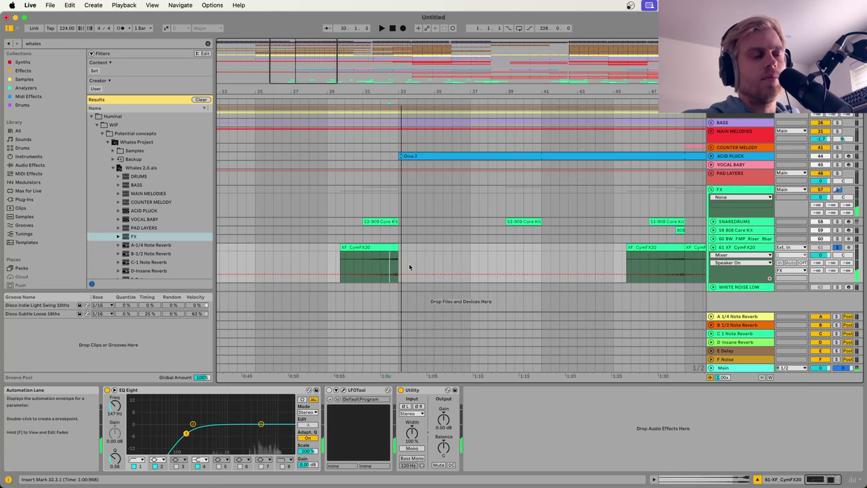
key("super+z")
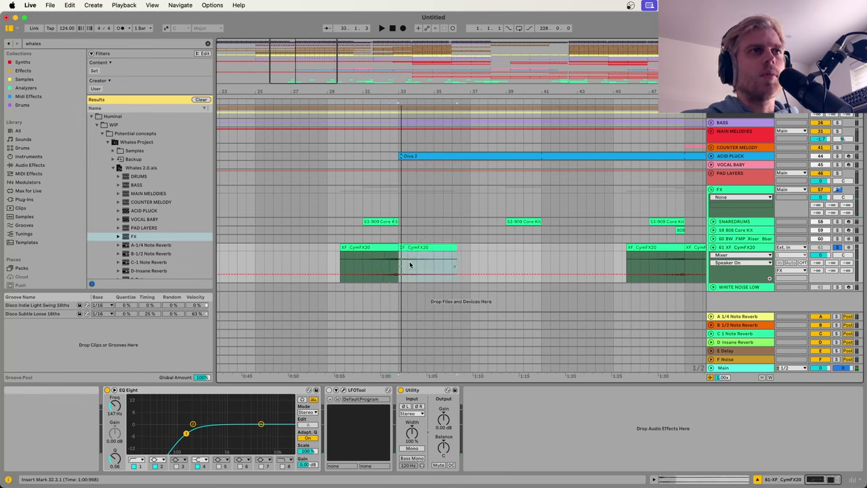
Step: Unsolo the 61 XF_CymFX20 track and play the full mix from bar 31.3
left_click(372, 254)
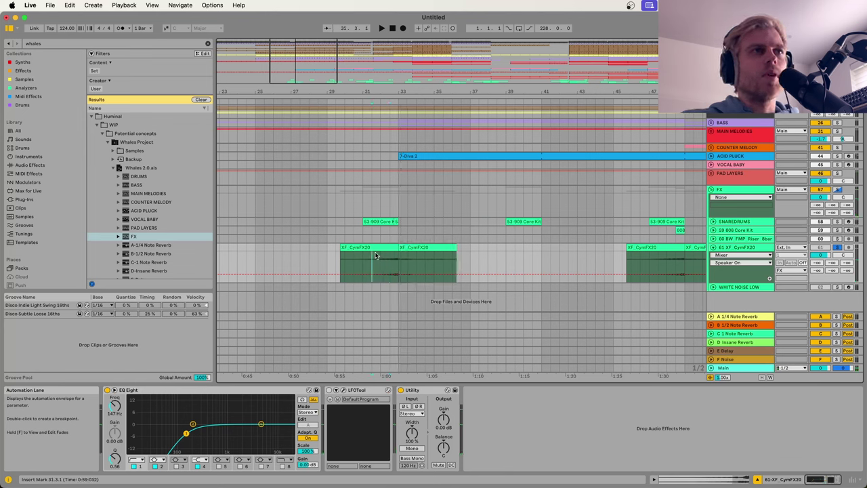
left_click(832, 250)
key("space")
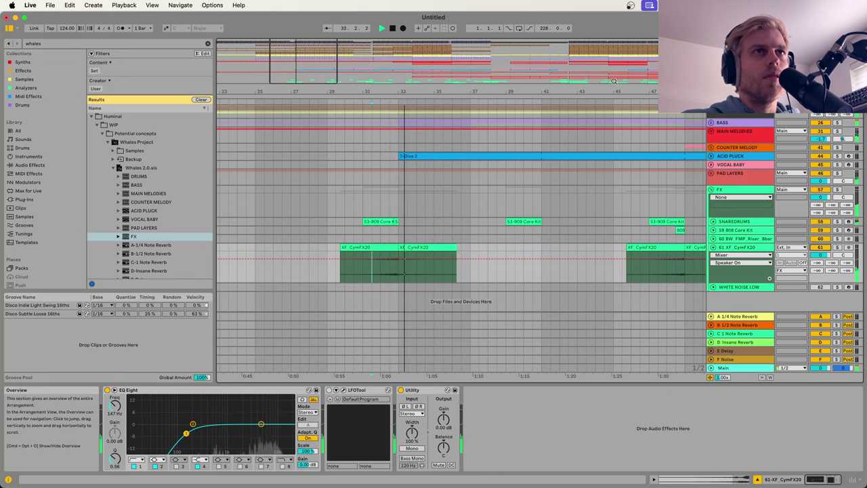
left_click_drag(611, 92, 443, 42)
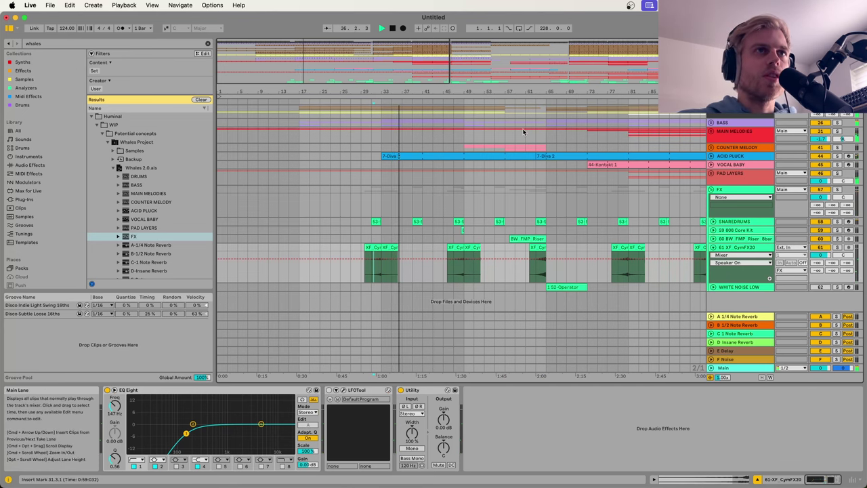
scroll(452, 331, "right", 3)
scroll(452, 331, "down", 3)
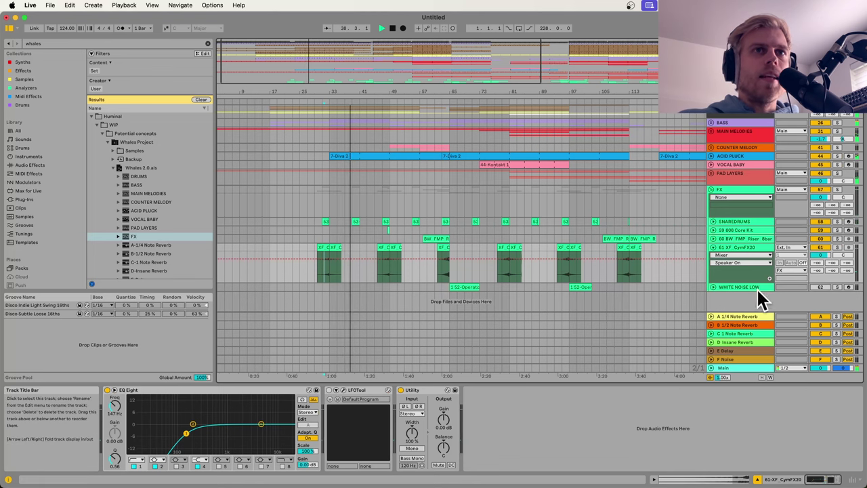
Step: Unfold the WHITE NOISE LOW track and view its clips across the whole arrangement
left_click(714, 288)
scroll(651, 283, "down", 3)
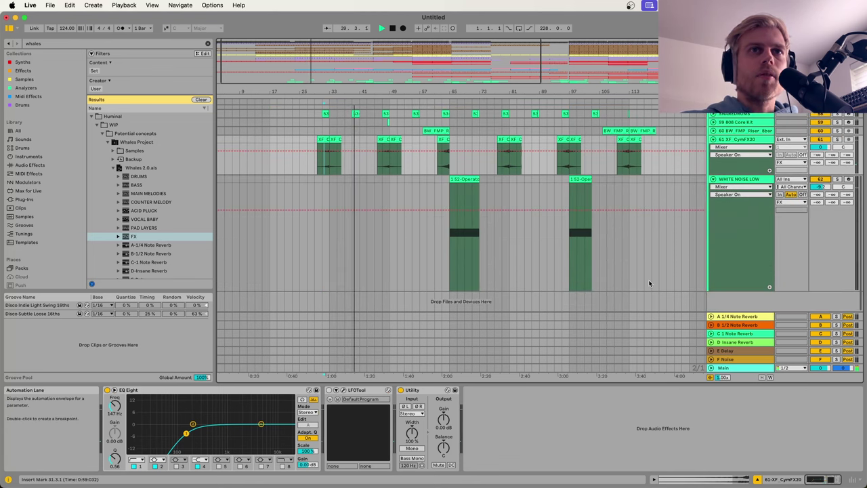
left_click_drag(549, 99, 549, 78)
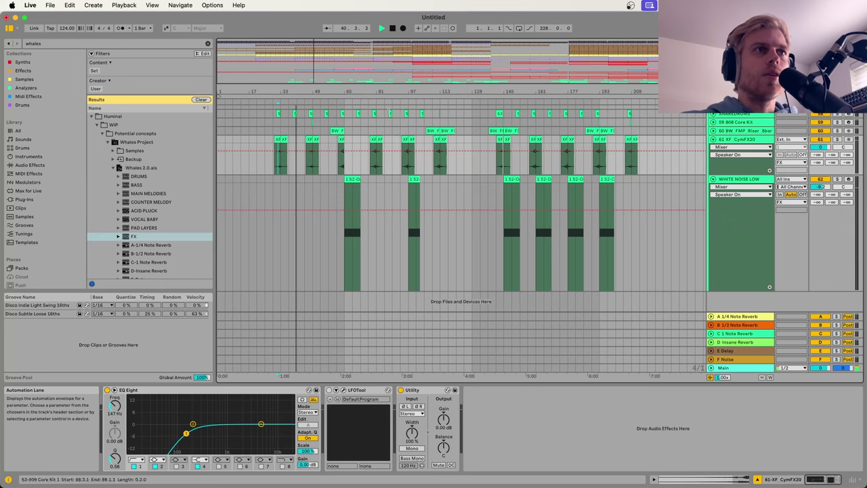
Step: Select the WHITE NOISE LOW clip at bar 65, solo its track with playback stopped, and examine its device chain
left_click(355, 182)
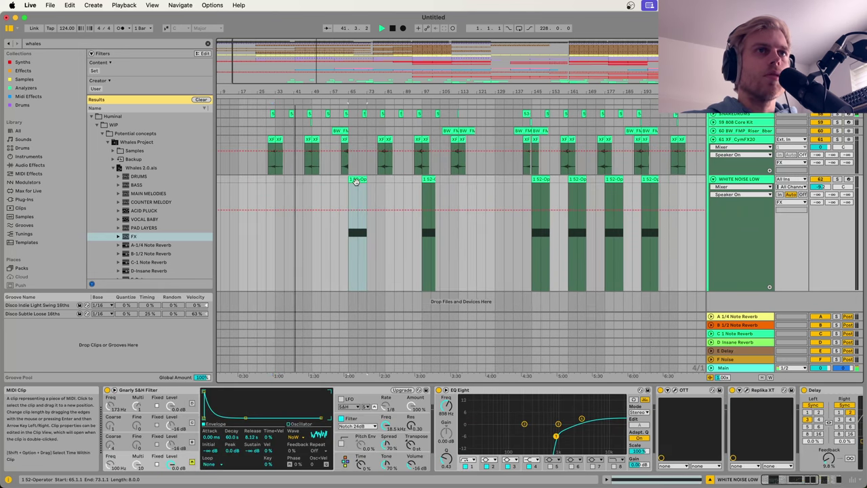
key("space")
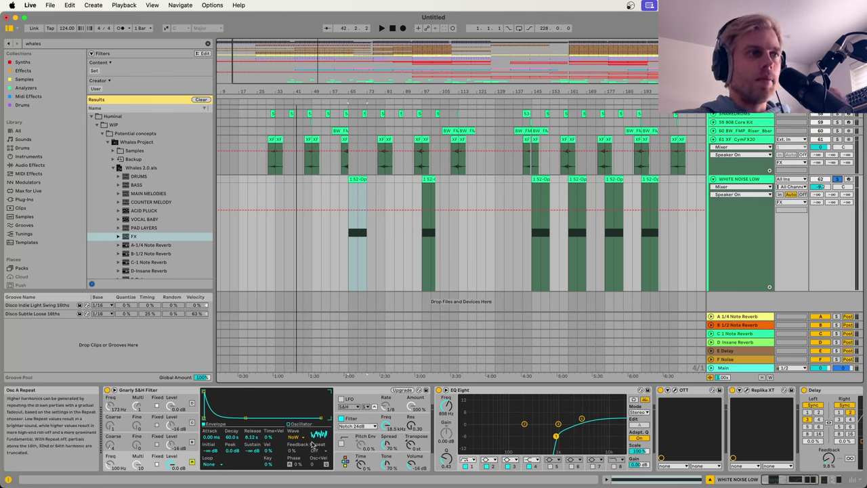
scroll(312, 444, "right", 10)
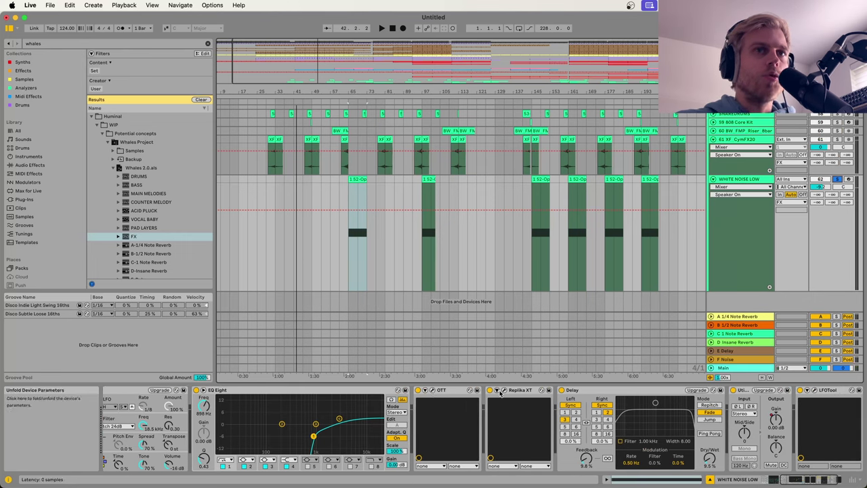
scroll(501, 395, "right", 3)
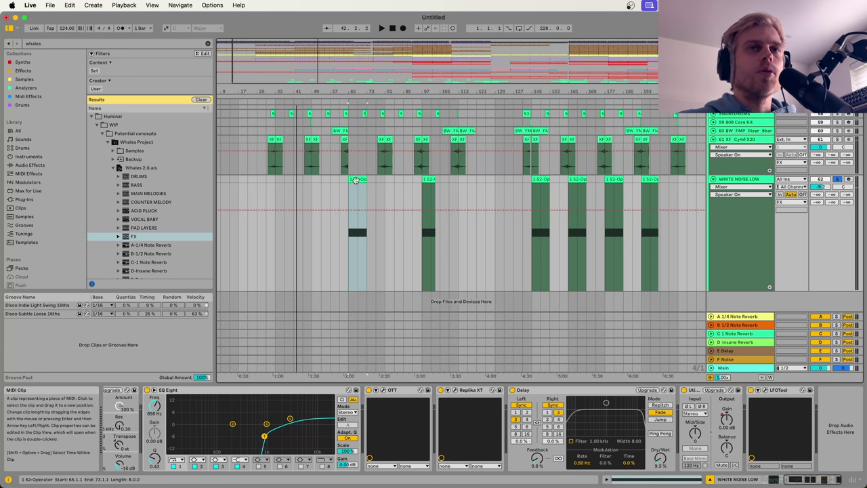
Step: Fold the 61 XF_CymFX20 and WHITE NOISE LOW tracks and solo the whole FX group
left_click(712, 140)
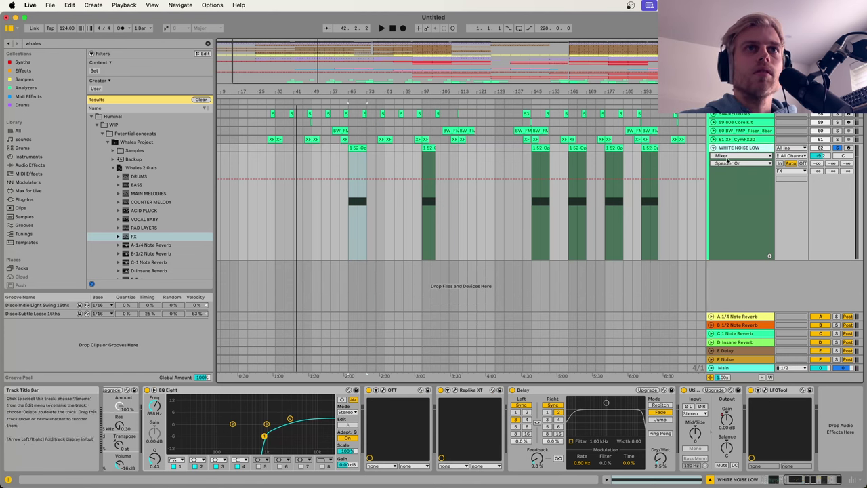
left_click(711, 147)
left_click(837, 216)
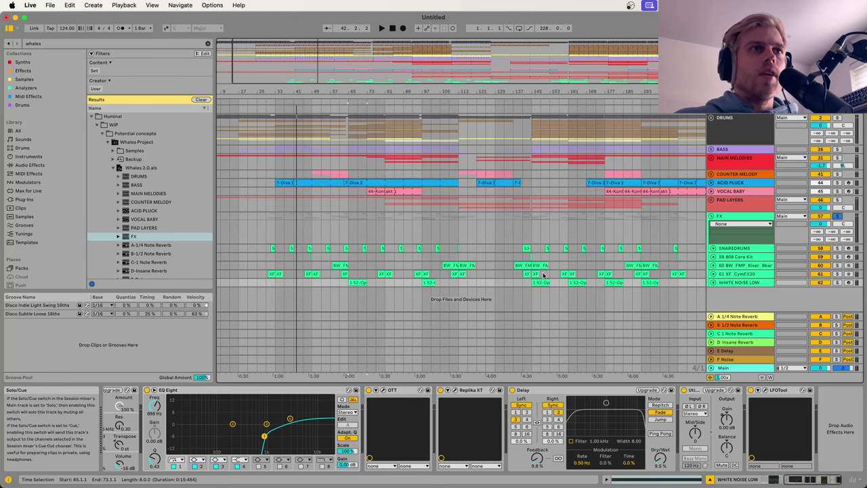
Step: Audition the soloed FX group from the snare fill at bar 141, stop playback, and fold the group
left_click(527, 248)
key("space")
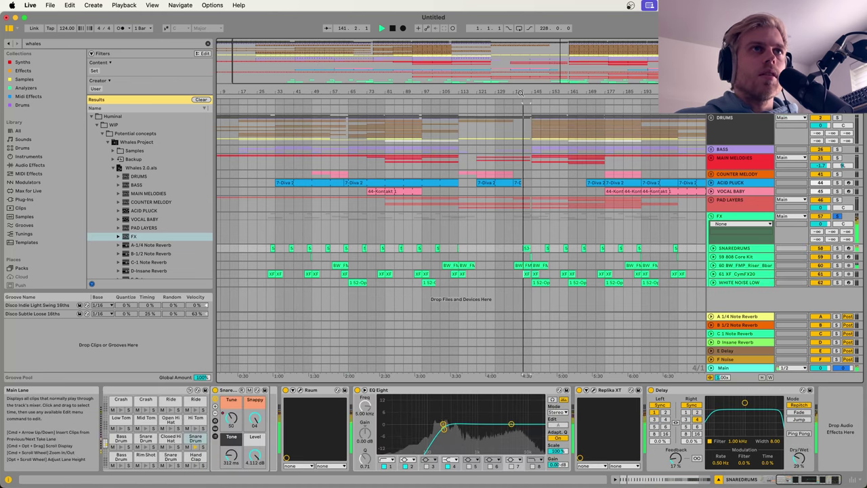
left_click_drag(539, 91, 539, 125)
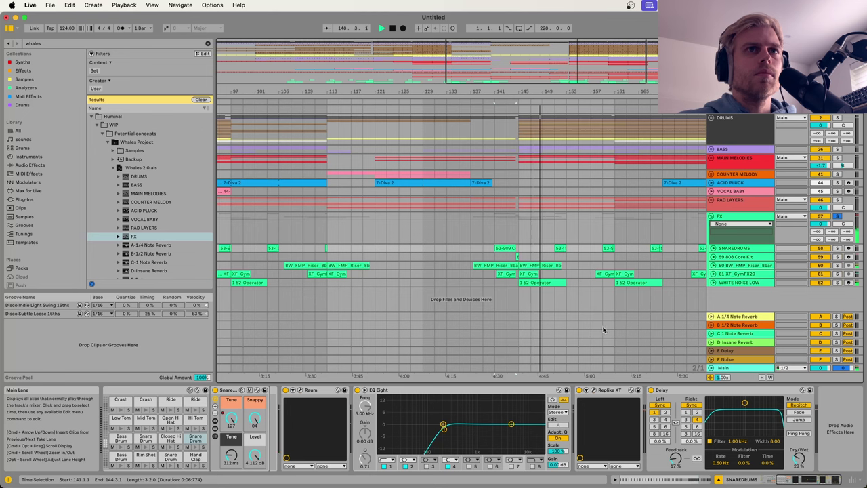
left_click_drag(651, 90, 525, 45)
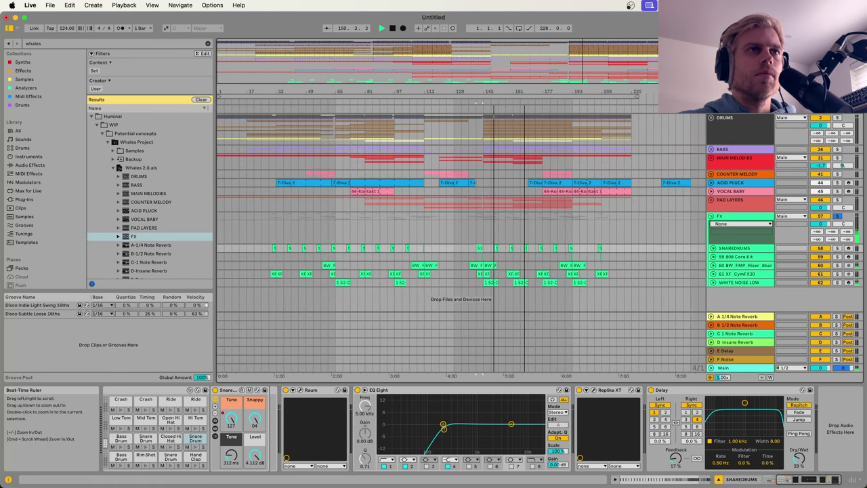
key("space")
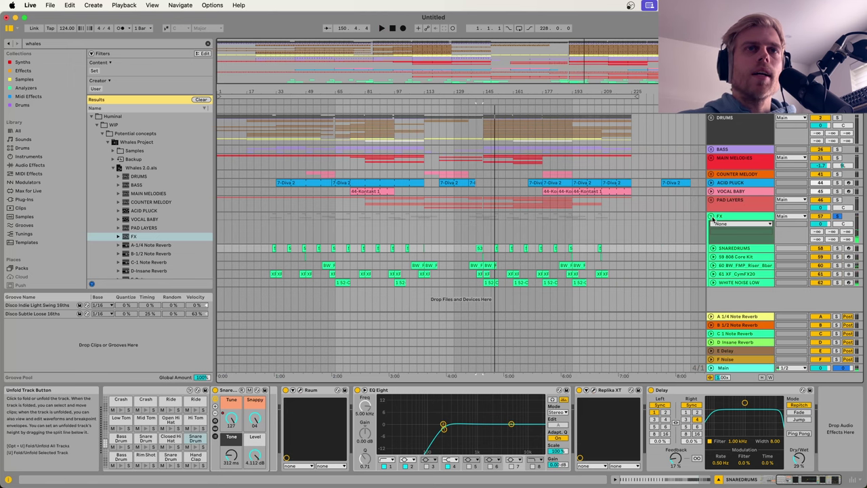
left_click(712, 216)
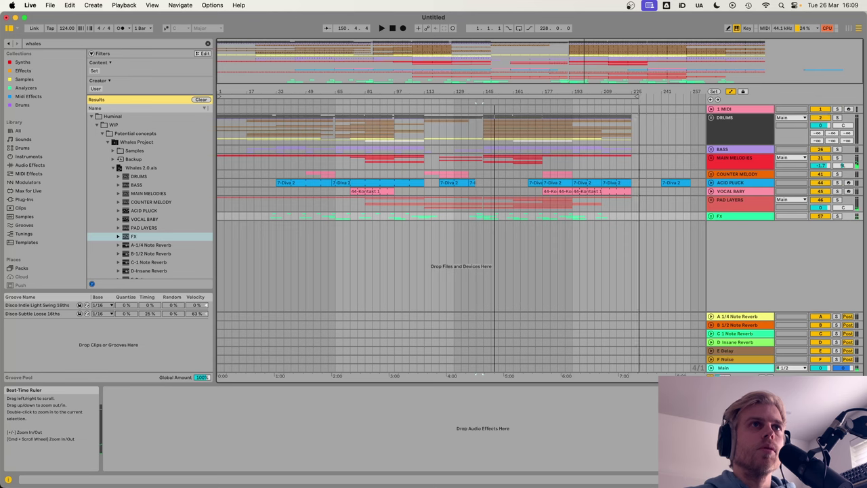
Step: Play the full mix from the start, unfold the MAIN MELODIES group to view its clips, and fold it again
key("super+a")
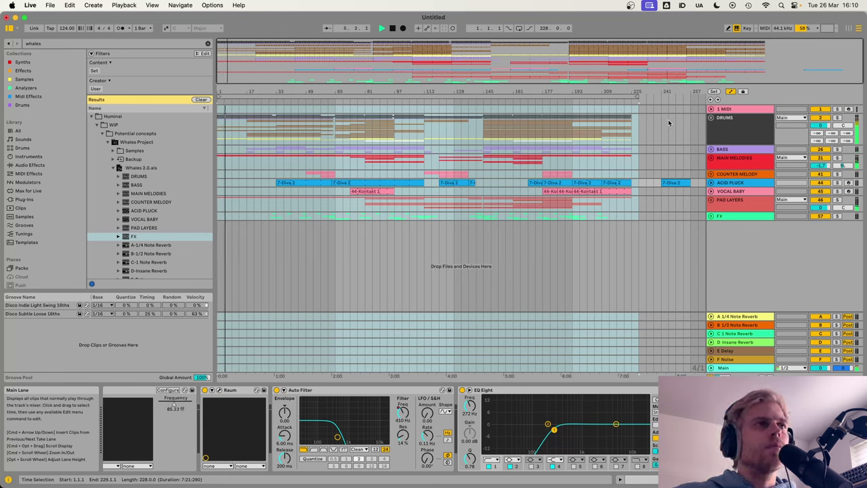
left_click(647, 149)
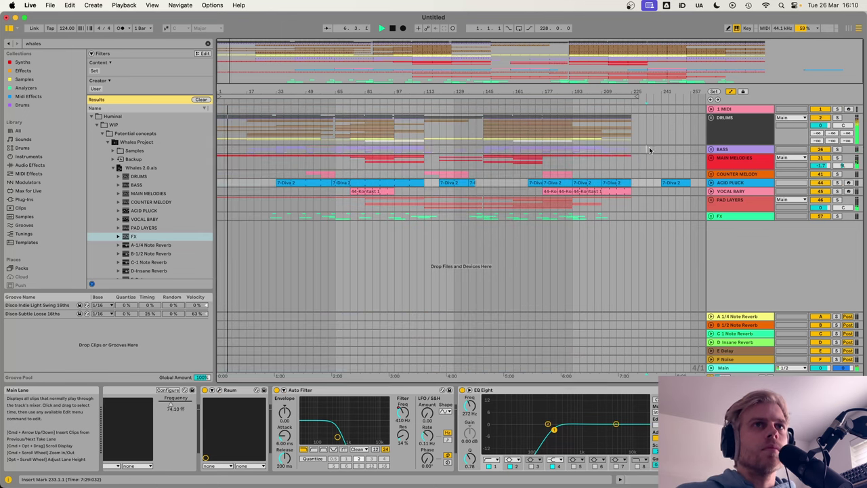
left_click(713, 158)
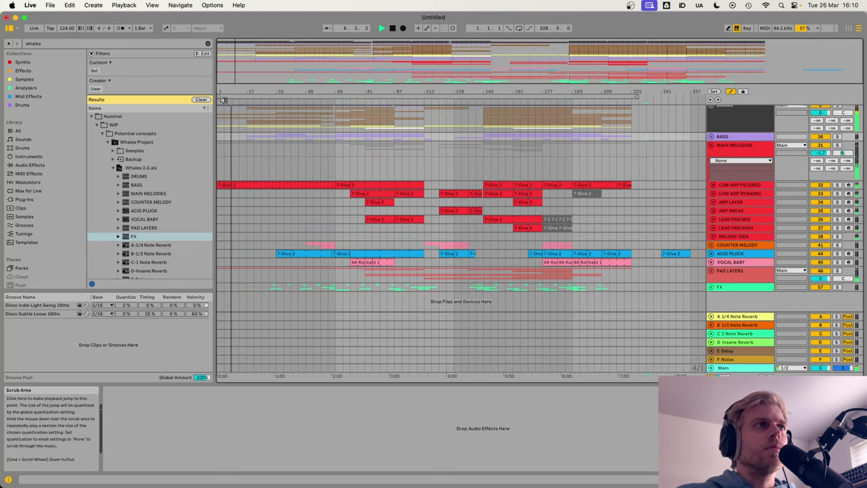
left_click_drag(214, 102, 213, 102)
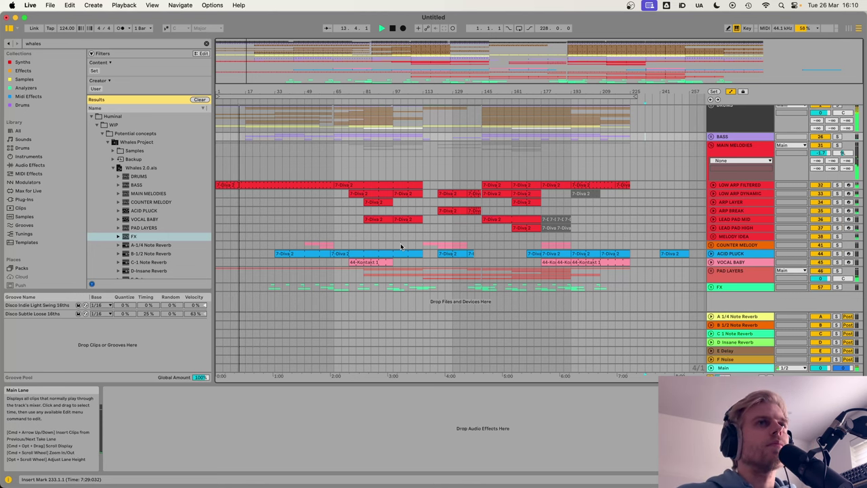
left_click(712, 145)
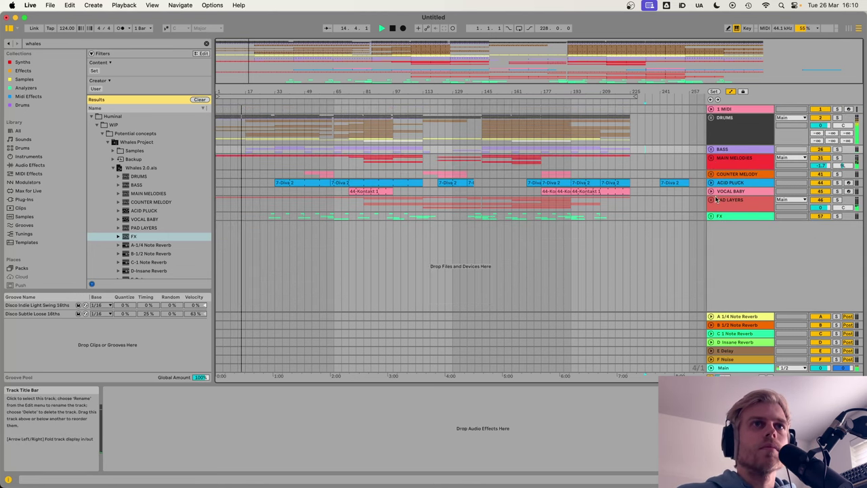
Step: Place the insert marker at bar 17 and unfold the DRUMS group and its KICK subgroup to view their clips during playback
left_click_drag(253, 97, 251, 126)
left_click(246, 132)
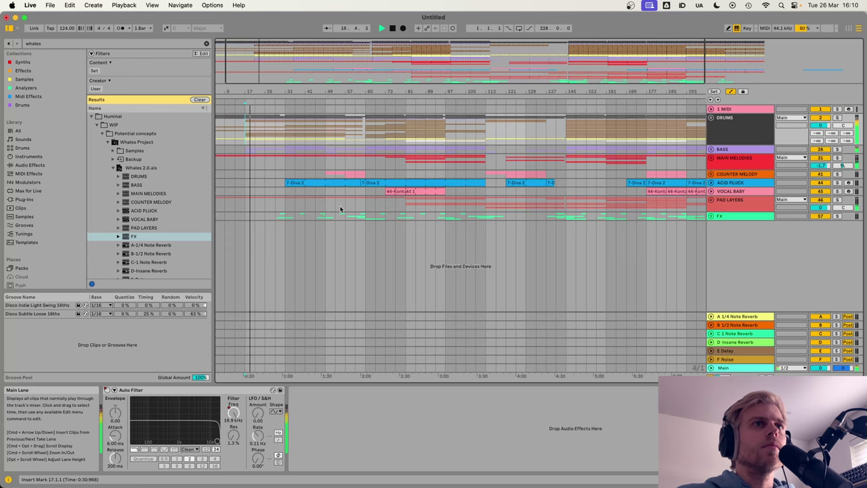
left_click_drag(472, 87, 435, 87)
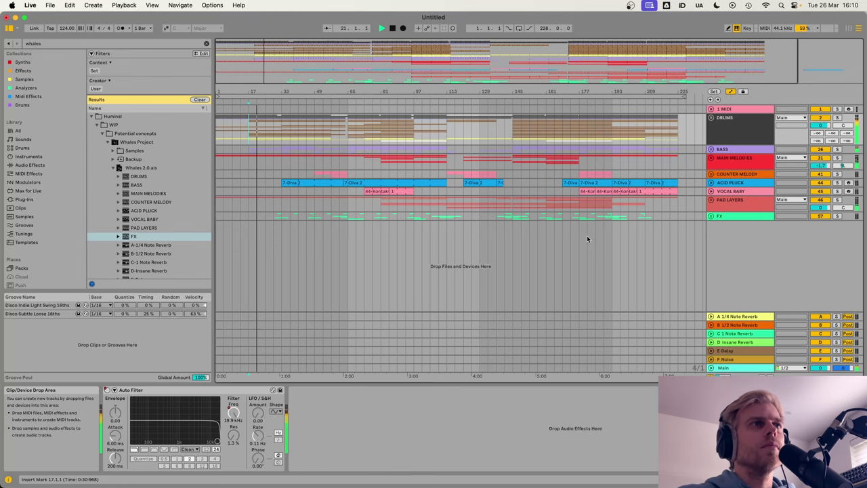
left_click(711, 117)
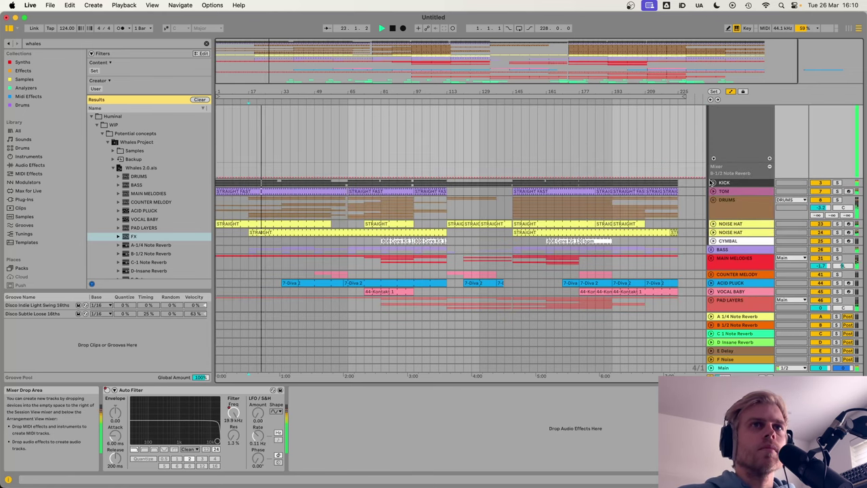
left_click(712, 182)
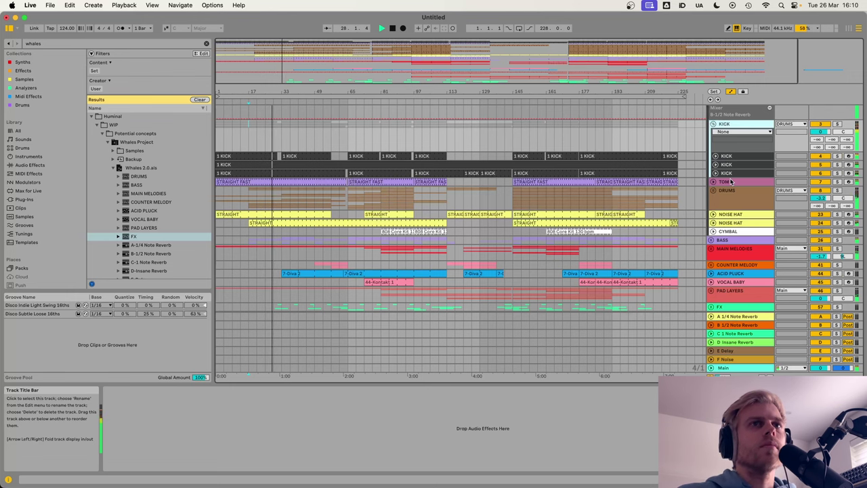
Step: Unfold PAD LAYERS and its 47 02Audio 7 track, examine the Auto Filter frequency automation, and fold the track again
scroll(719, 287, "down", 2)
left_click(729, 271)
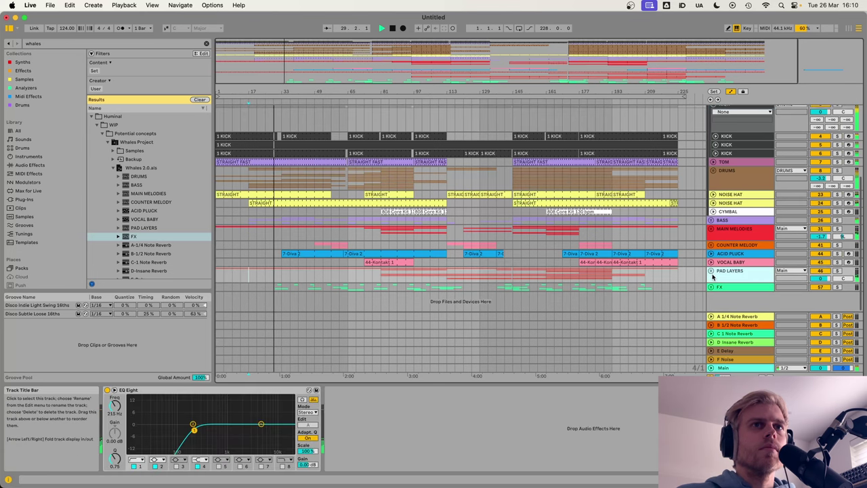
left_click(711, 271)
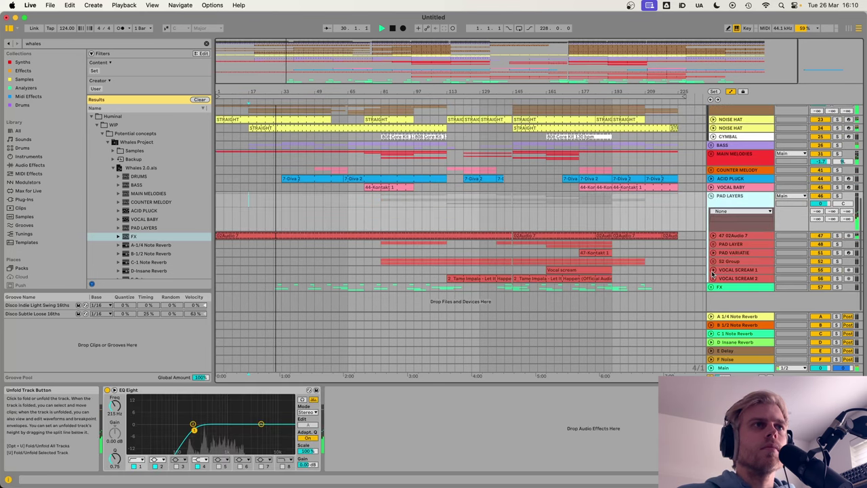
left_click(713, 235)
left_click(727, 236)
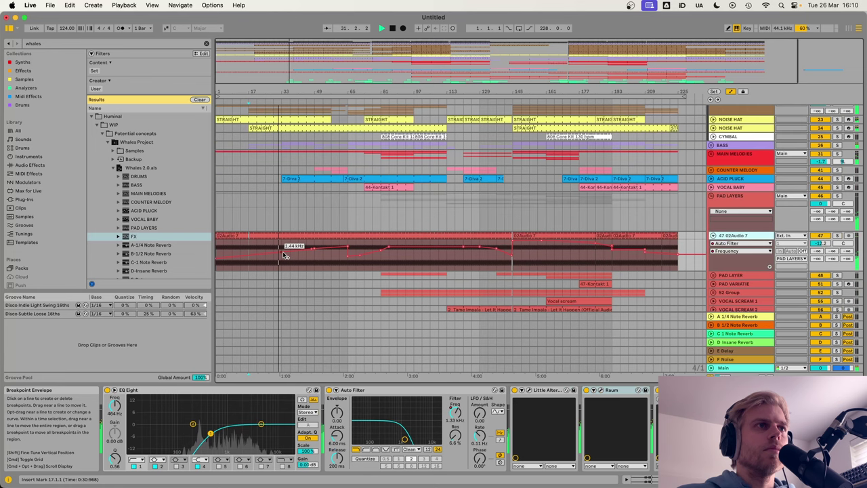
scroll(295, 275, "down", 3)
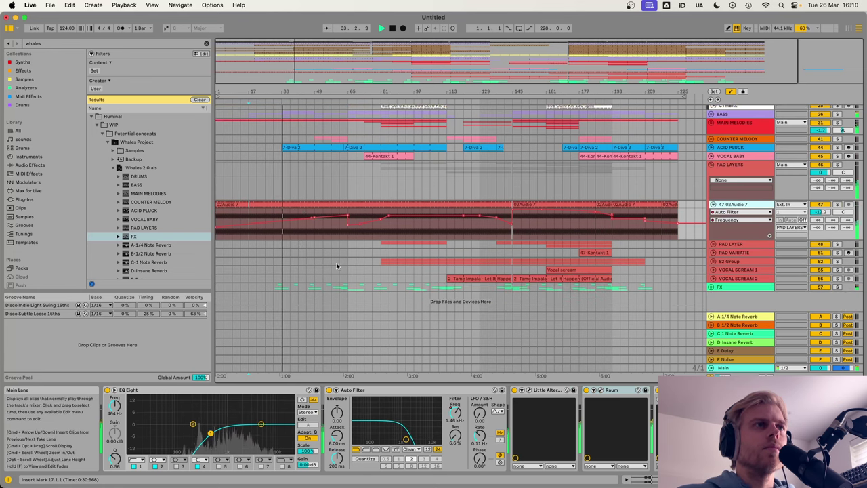
scroll(340, 264, "up", 2)
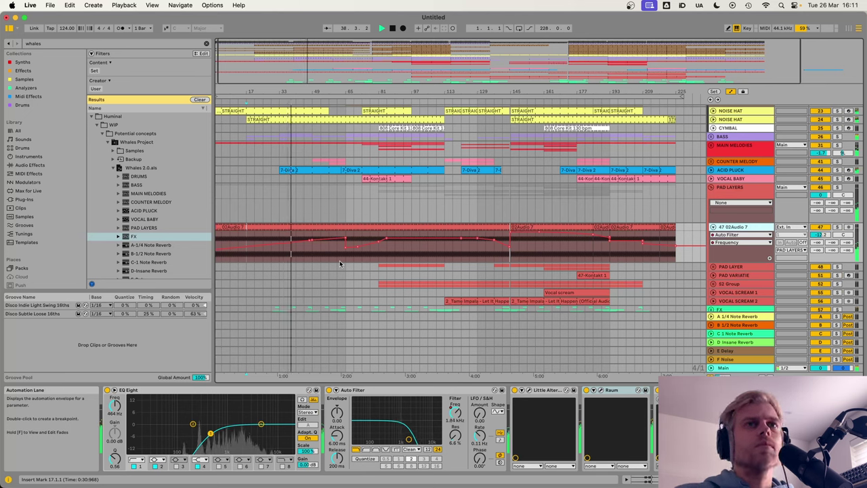
left_click(711, 227)
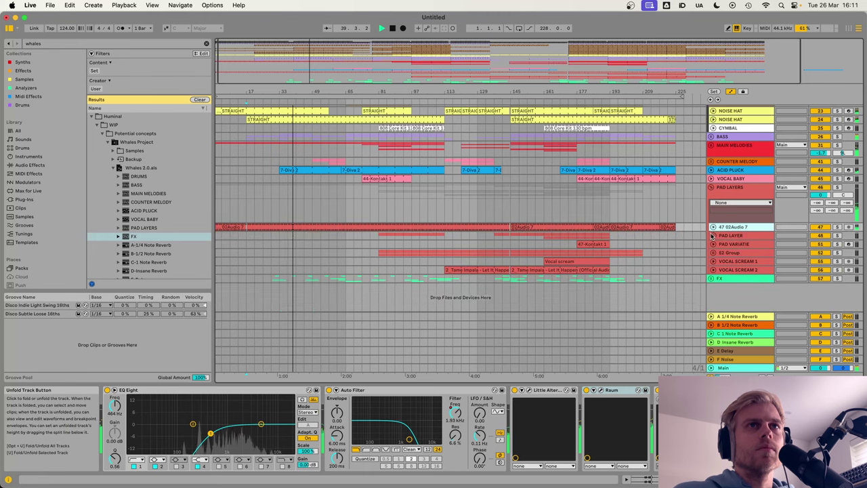
Step: Unfold the ACID PLUCK track and show its Auto Filter frequency automation
left_click(712, 170)
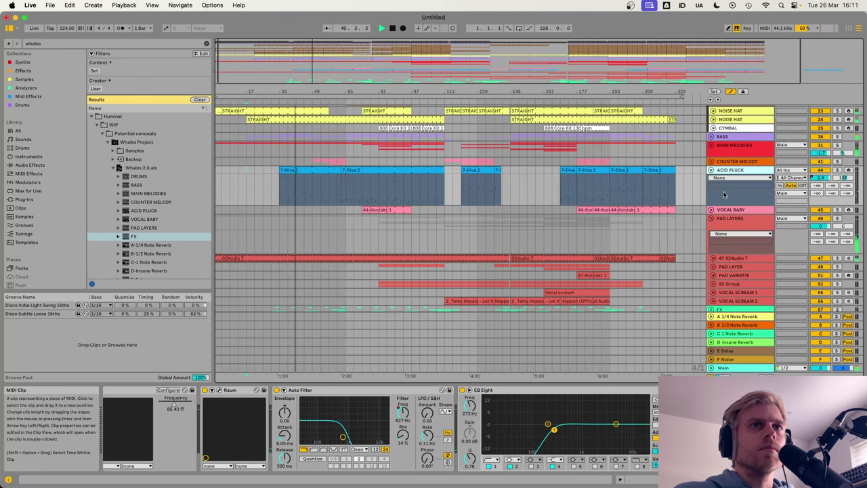
left_click(723, 177)
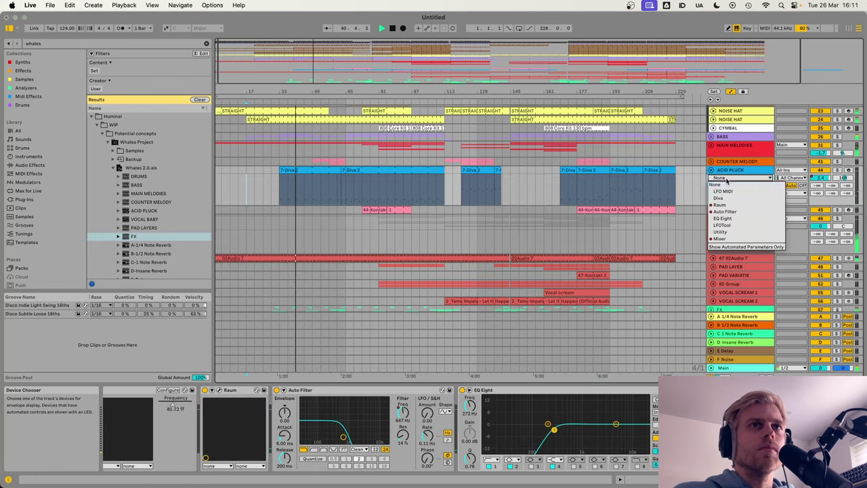
left_click(725, 211)
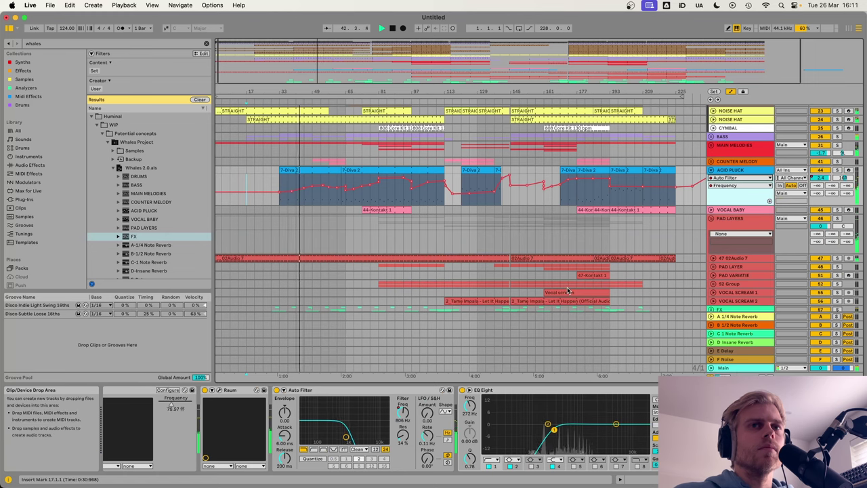
Step: Examine the Main track's device chain and the mixer levels in Session View, and return to the arrangement
left_click(762, 372)
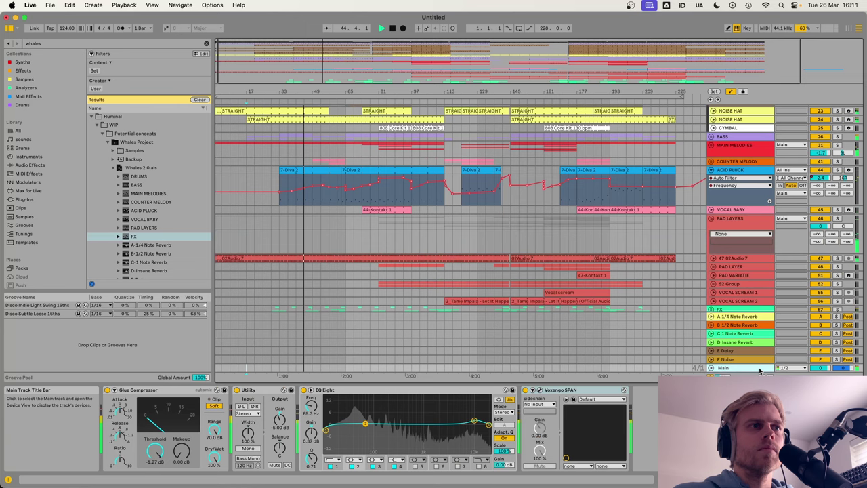
key("Tab")
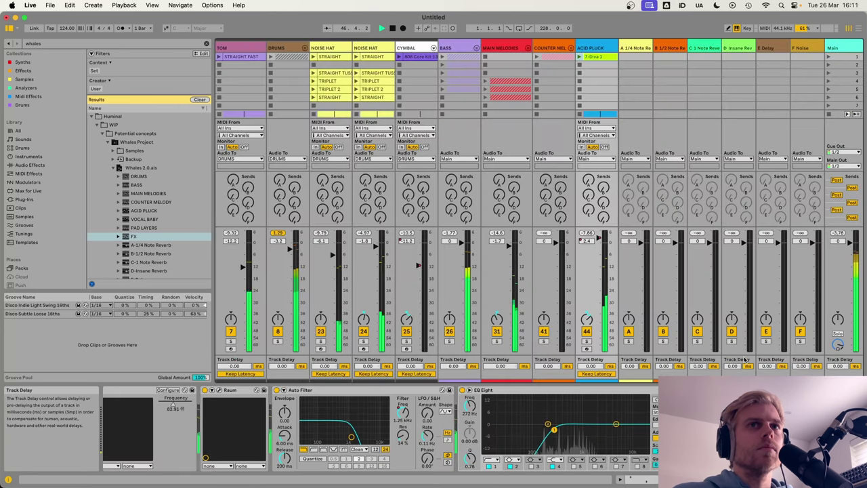
key("Tab")
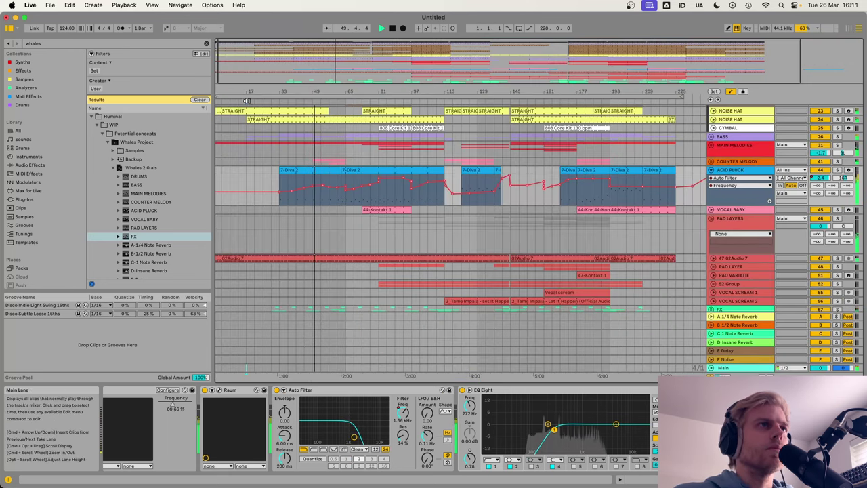
Step: Fold ACID PLUCK and unfold the COUNTER MELODY group with its PAD MAIN LOW and PAD MAIN MID tracks
left_click_drag(315, 94, 315, 136)
scroll(441, 207, "up", 5)
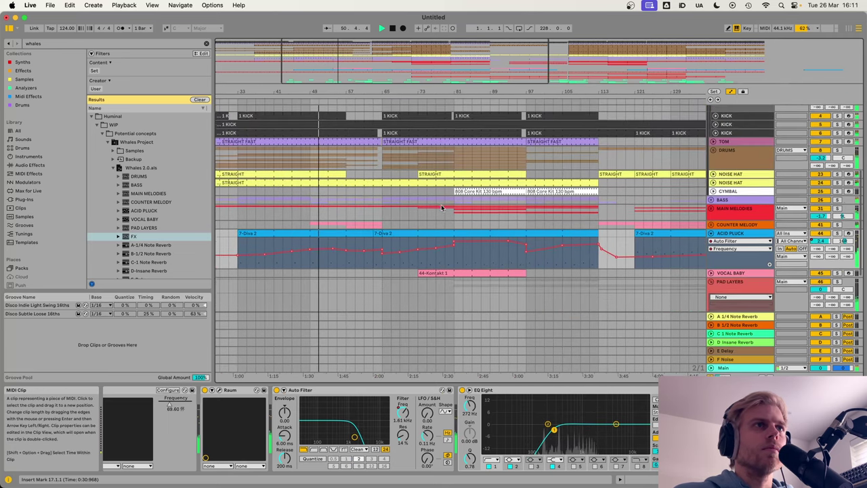
left_click(712, 240)
left_click(711, 232)
scroll(702, 223, "down", 4)
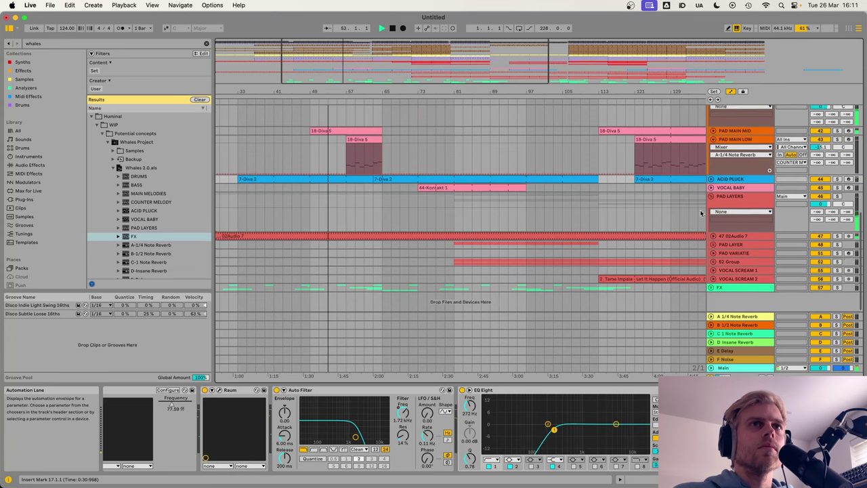
scroll(701, 212, "up", 1)
left_click(713, 140)
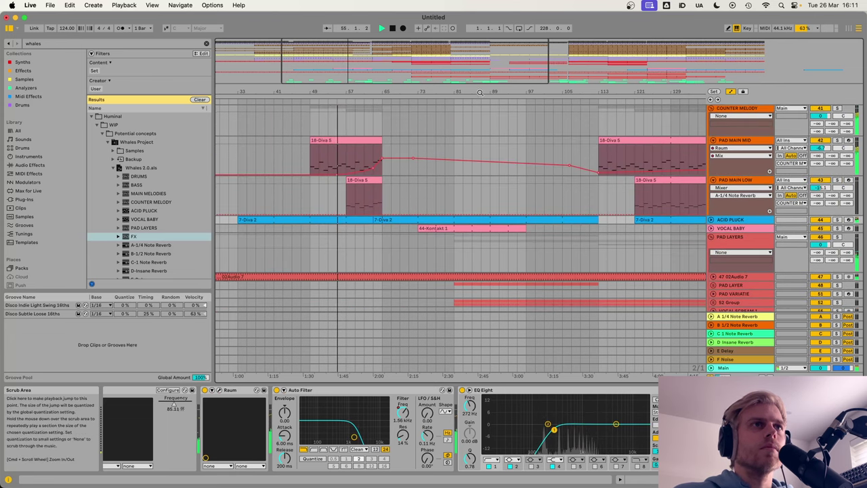
Step: Examine the counter melody pads' clips and automation across the arrangement, fold the COUNTER MELODY group, and show the whole song
key("minus")
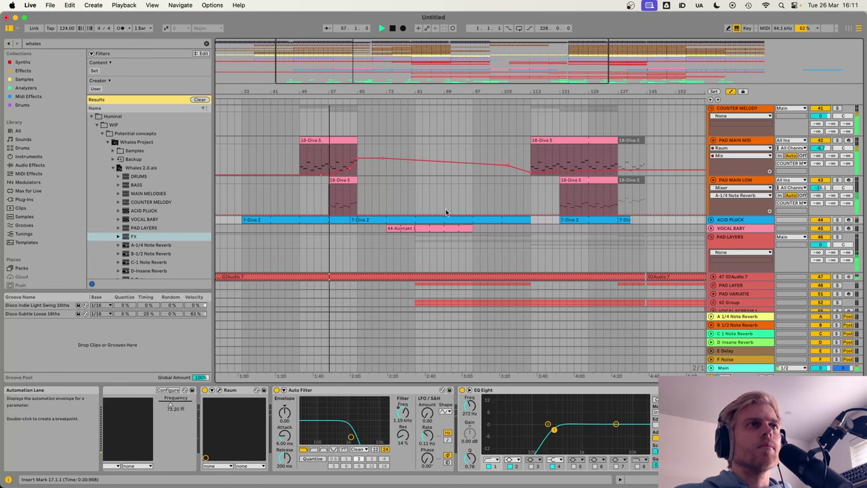
scroll(446, 212, "up", 2)
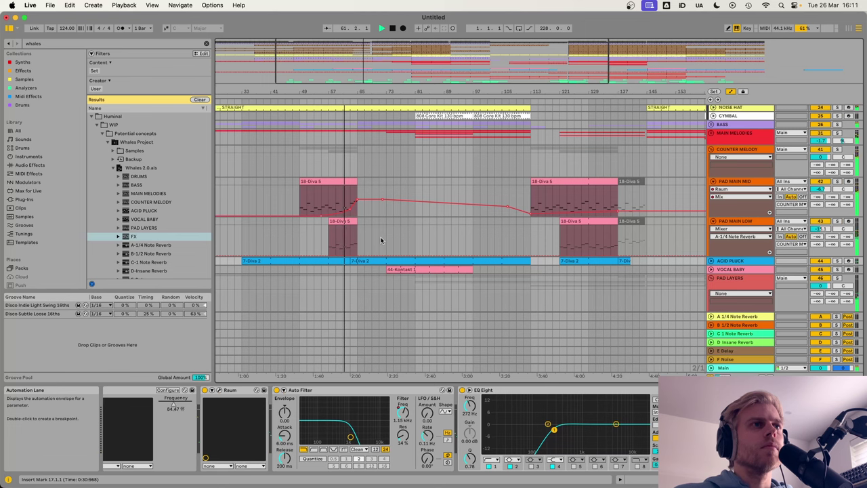
left_click_drag(394, 92, 394, 67)
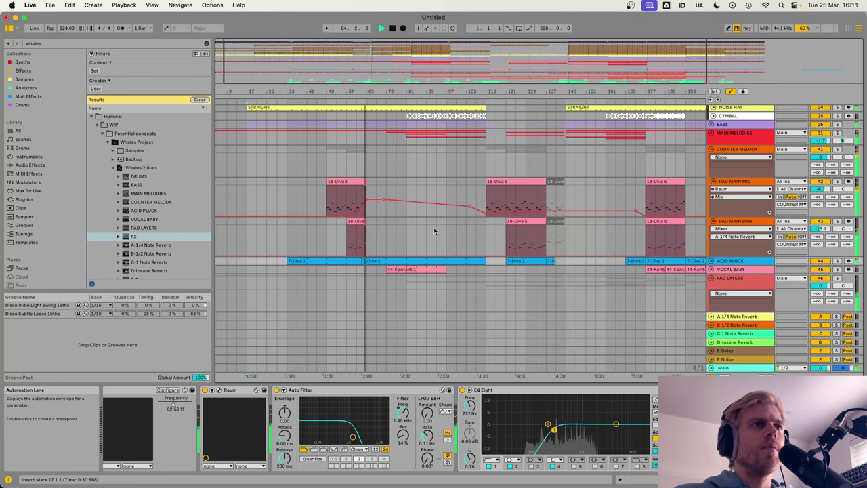
left_click(712, 149)
double_click(473, 98)
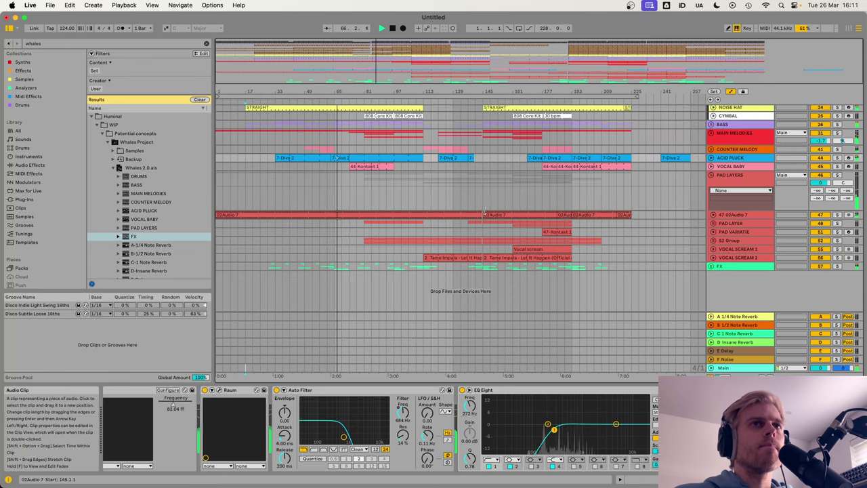
Step: Place the insert marker at bar 81 on the CYMBAL track and unfold it to examine its track volume automation
scroll(485, 214, "up", 6)
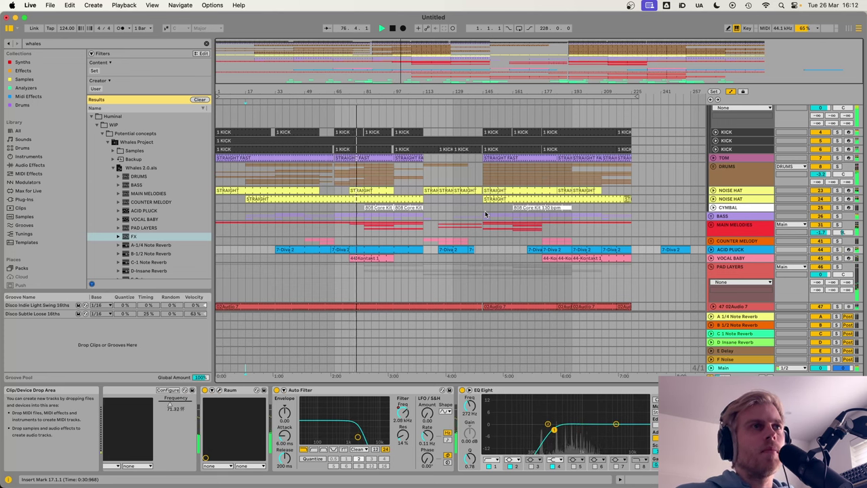
left_click(362, 211)
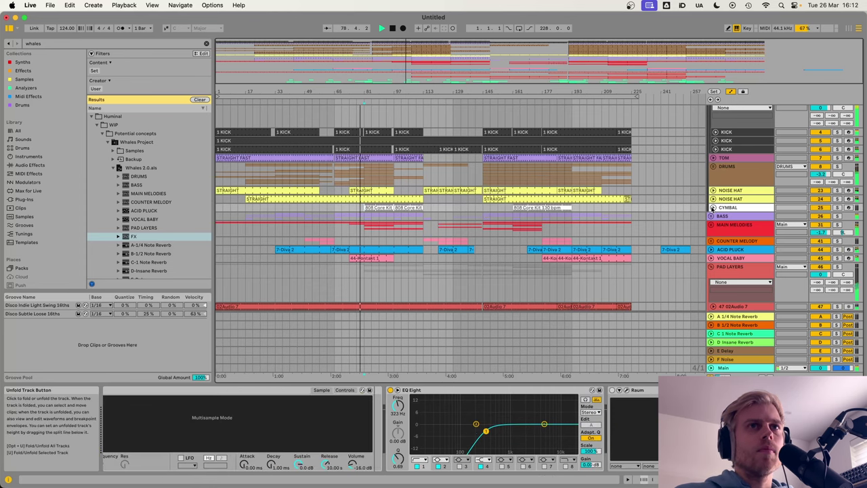
left_click(713, 207)
scroll(573, 213, "down", 3)
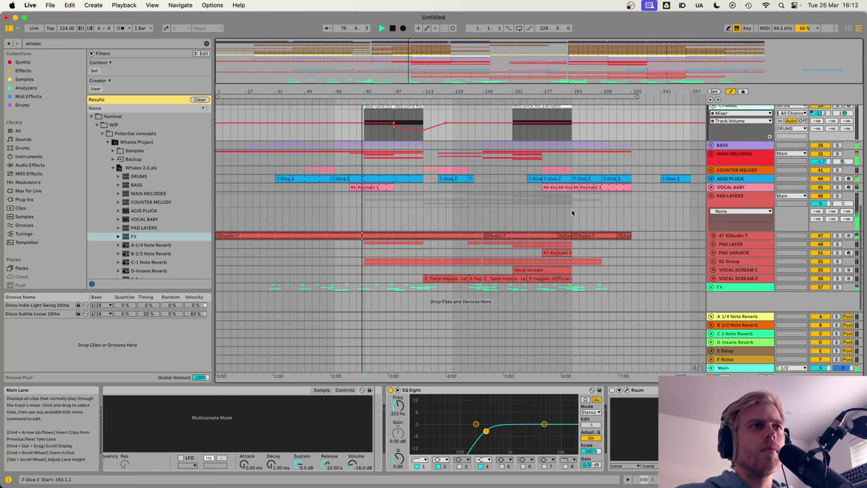
scroll(573, 213, "up", 4)
scroll(572, 213, "down", 5)
scroll(573, 213, "up", 3)
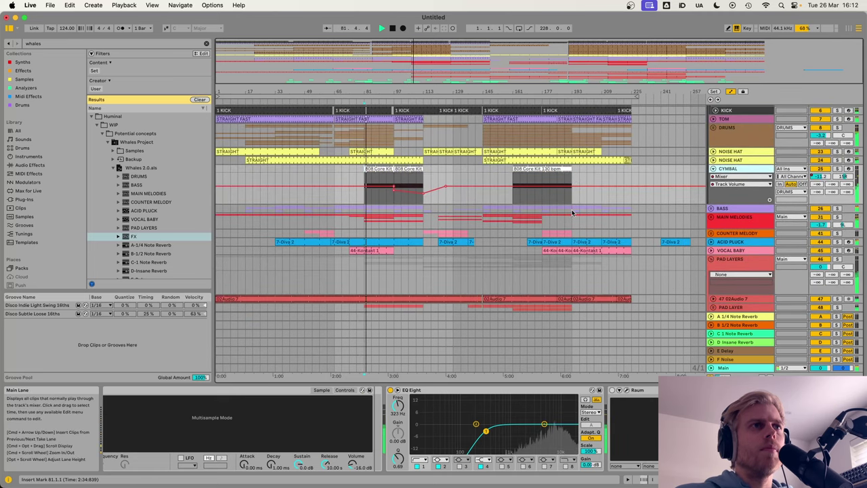
scroll(573, 213, "up", 2)
scroll(572, 213, "up", 1)
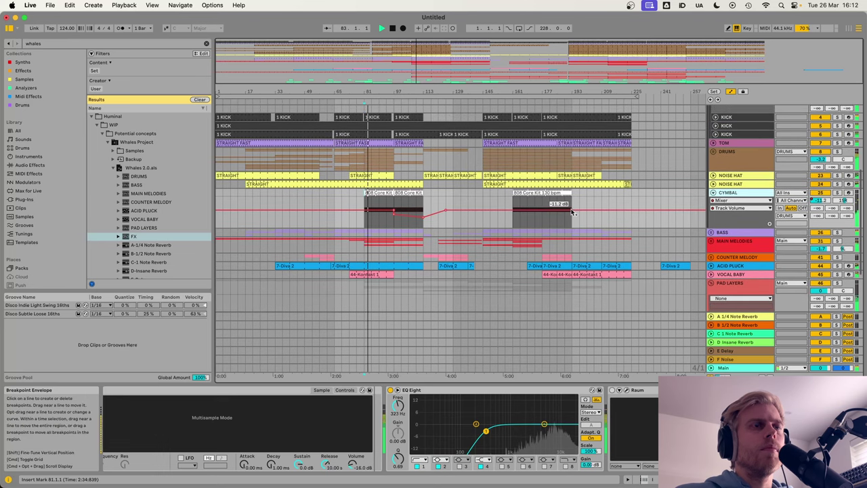
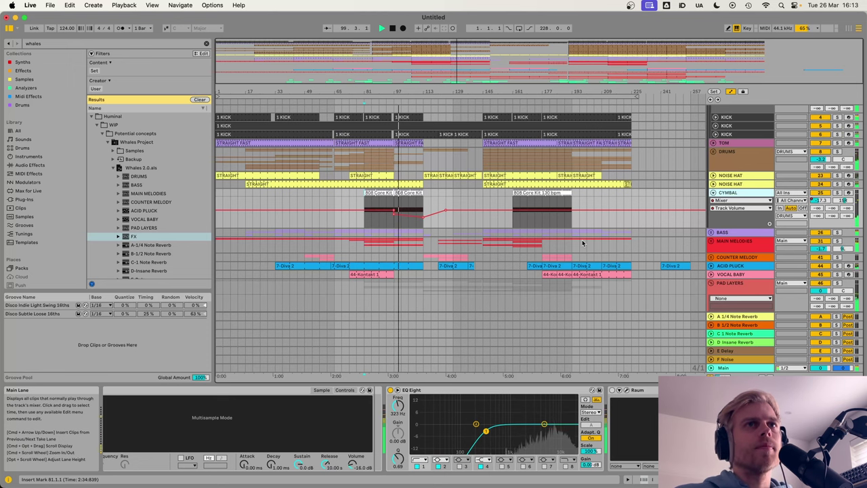
Step: Unfold the BASS group with its BASS LOW and MID MID tracks to examine their clips, and fold the group again
left_click(711, 233)
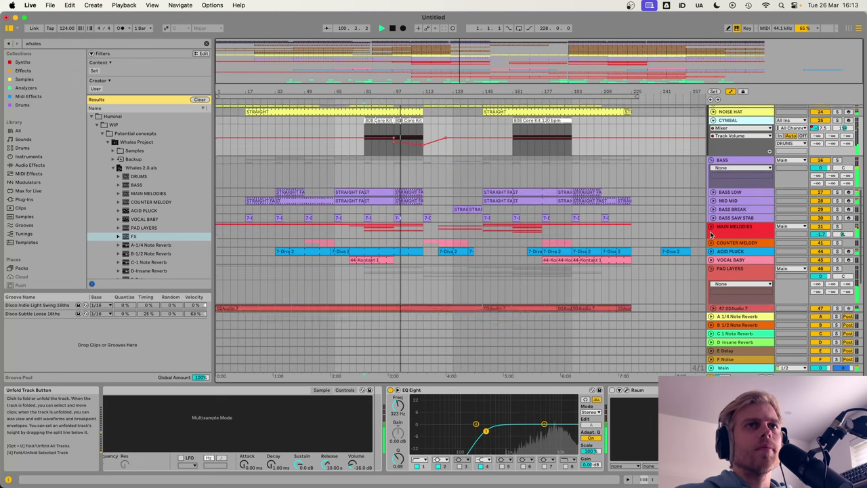
left_click(713, 188)
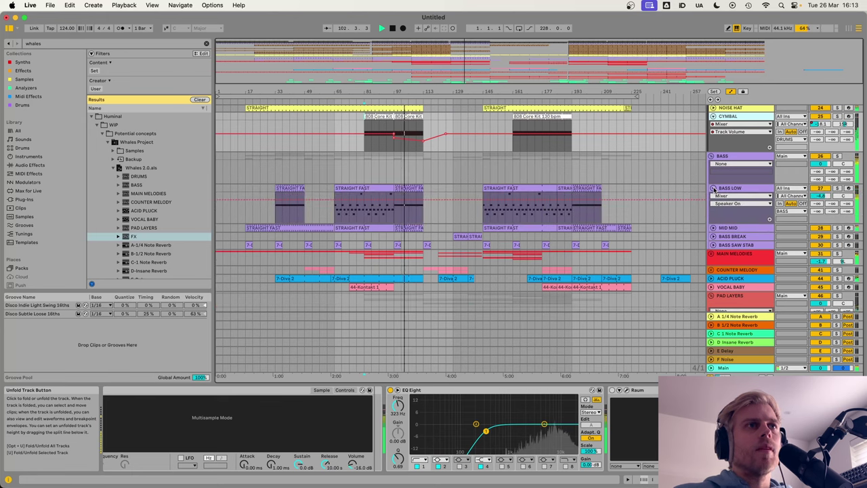
left_click(713, 228)
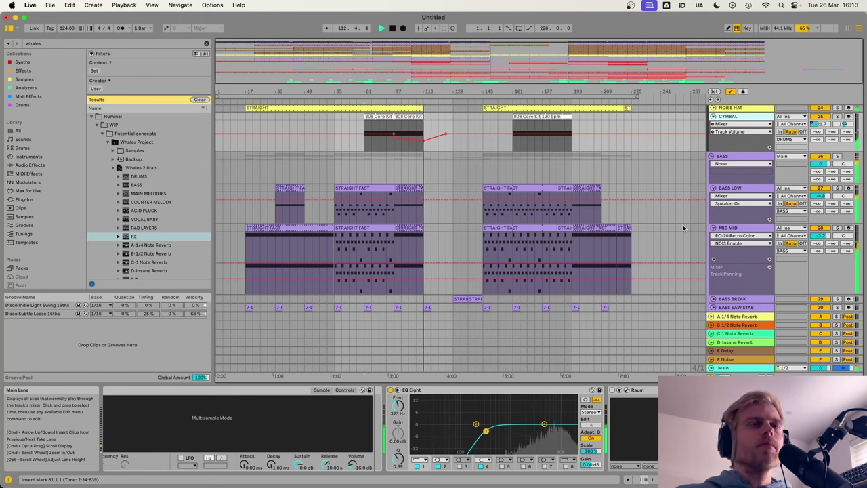
left_click(711, 157)
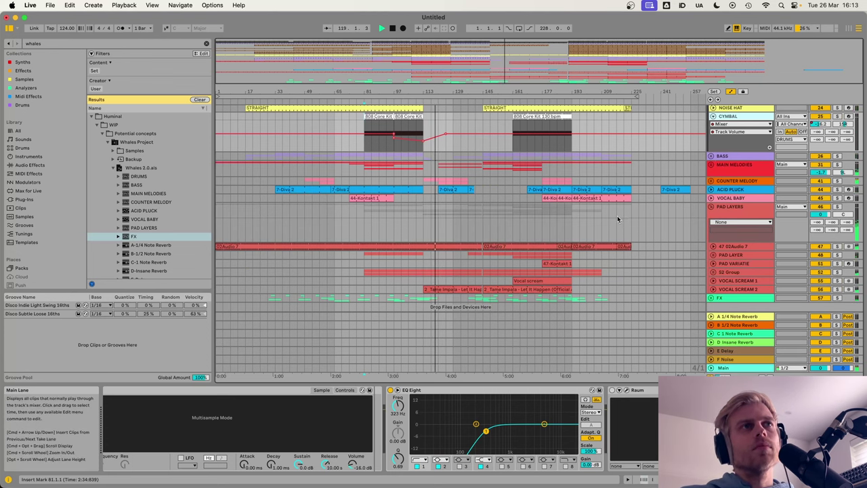
scroll(542, 207, "up", 3)
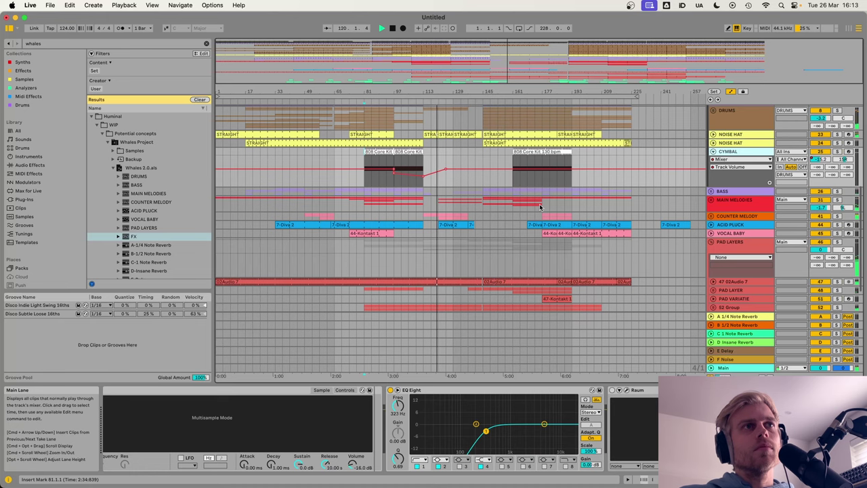
scroll(540, 207, "up", 3)
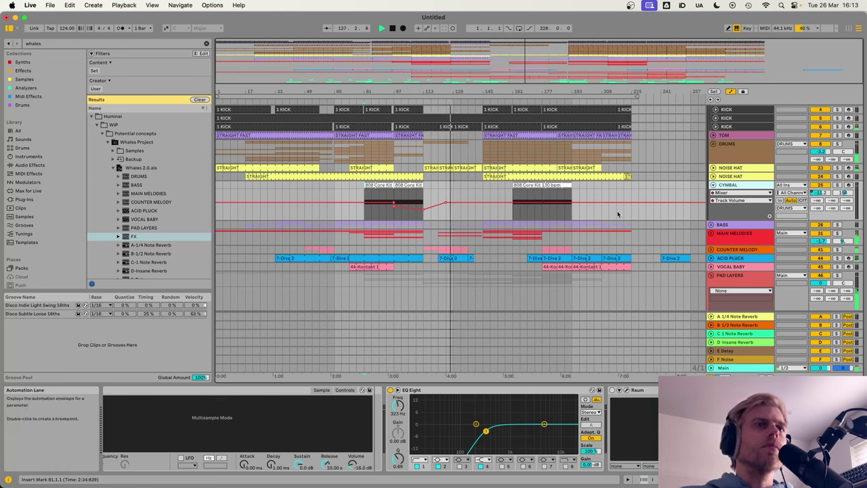
Step: Fold the CYMBAL track and unfold the BASS group and its BASS BREAK track to examine the break's notes
left_click(713, 186)
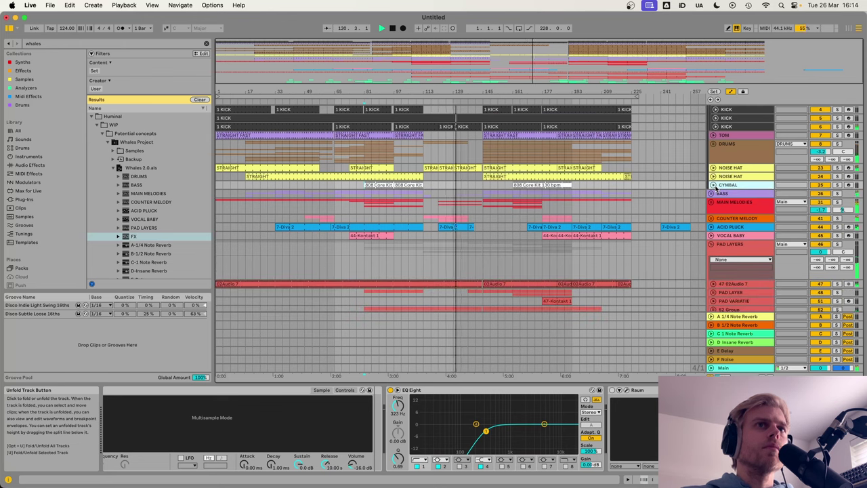
left_click(711, 194)
scroll(547, 210, "down", 3)
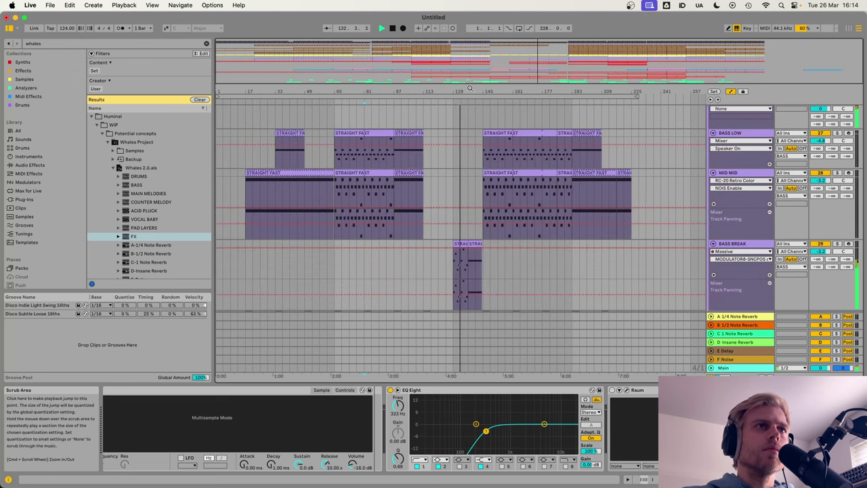
scroll(476, 144, "up", 5)
scroll(476, 144, "down", 3)
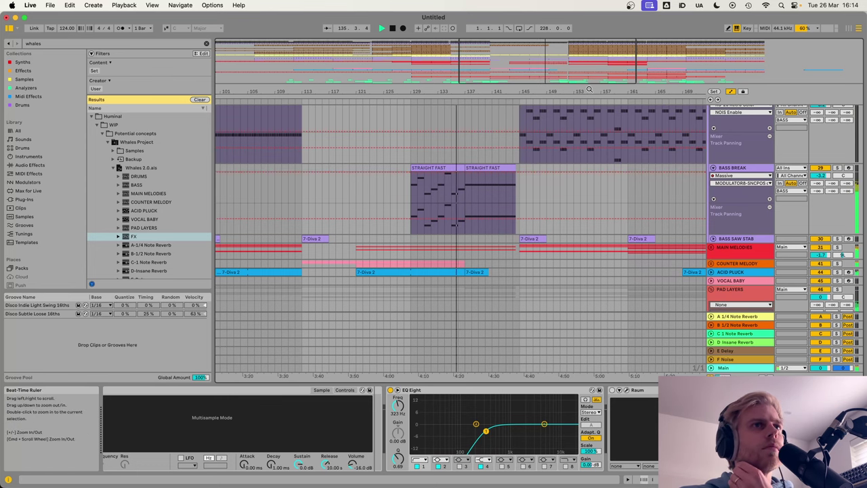
left_click_drag(590, 89, 505, 43)
Step: Unfold the FX group and its BW FMP Riser track to examine the riser clips
scroll(504, 200, "down", 3)
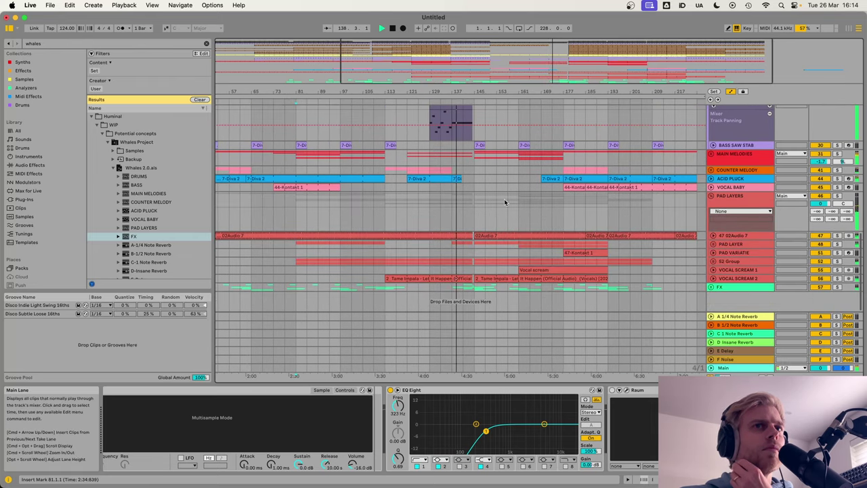
left_click(710, 287)
scroll(579, 246, "down", 2)
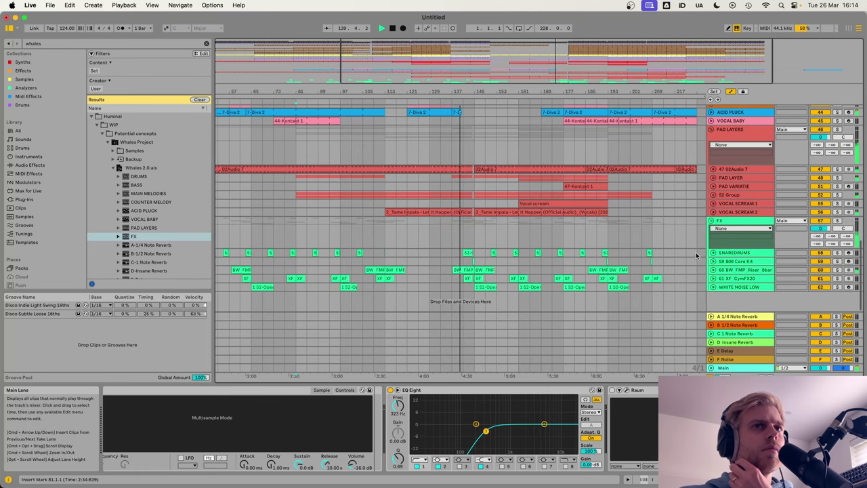
left_click(713, 270)
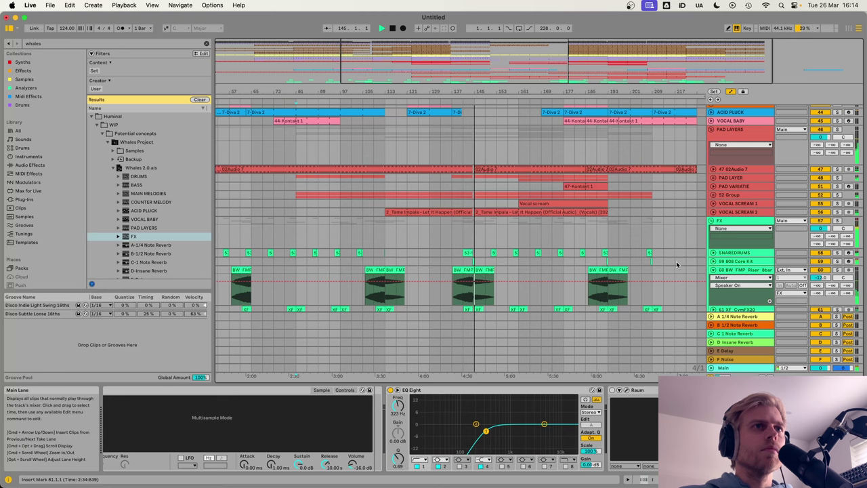
Step: Examine the bass clips in the second half of the arrangement and fold the BASS group
scroll(676, 264, "up", 5)
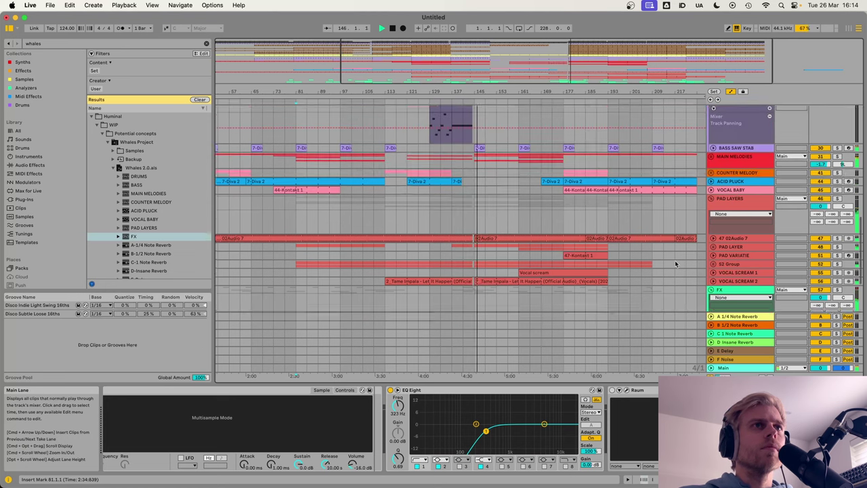
scroll(676, 263, "up", 8)
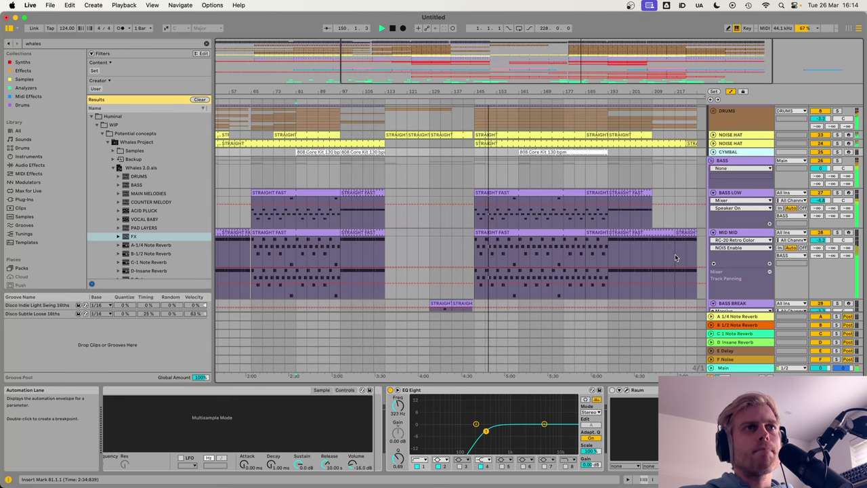
left_click_drag(648, 92, 615, 84)
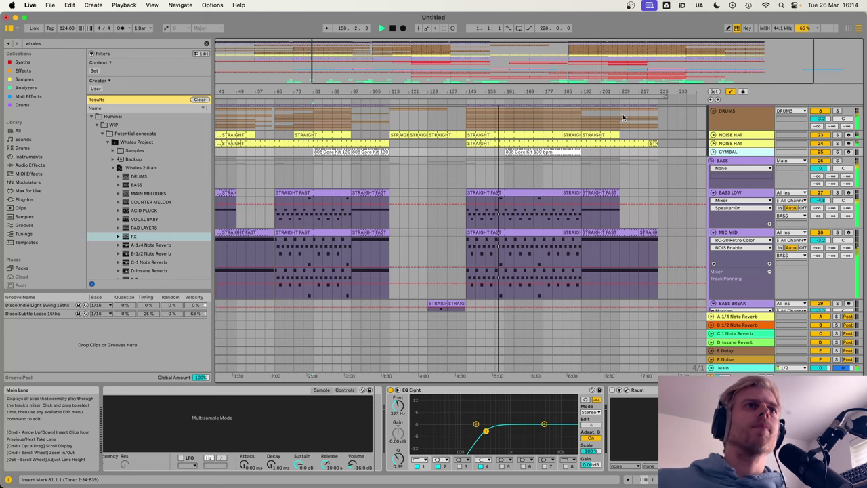
left_click(711, 161)
scroll(686, 163, "up", 3)
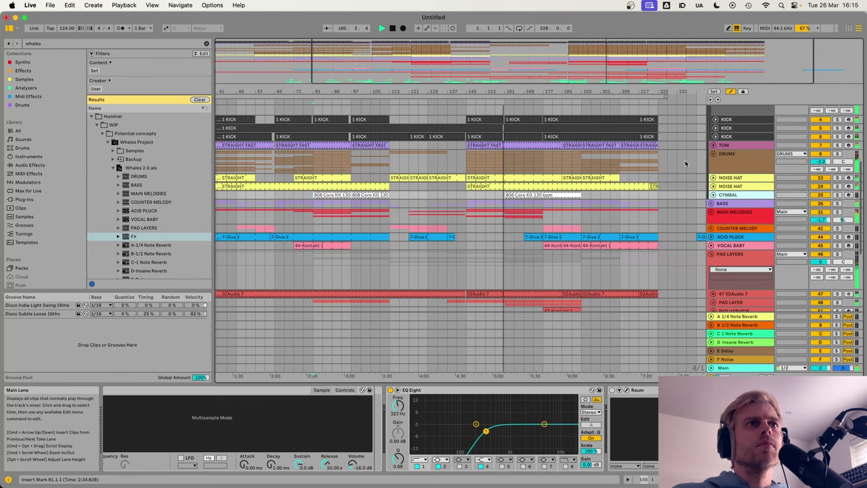
Step: Unfold the VOCAL SCREAM 1 track in the PAD LAYERS group to examine its clip
scroll(685, 164, "down", 5)
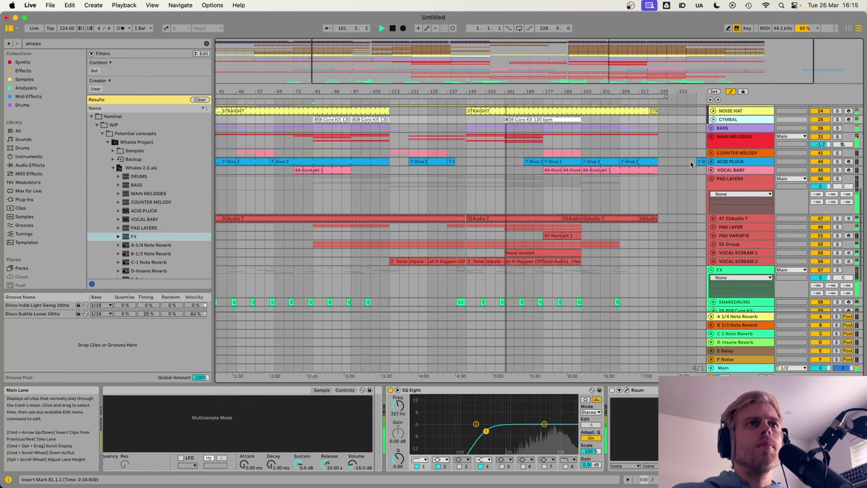
scroll(691, 163, "down", 3)
left_click(712, 226)
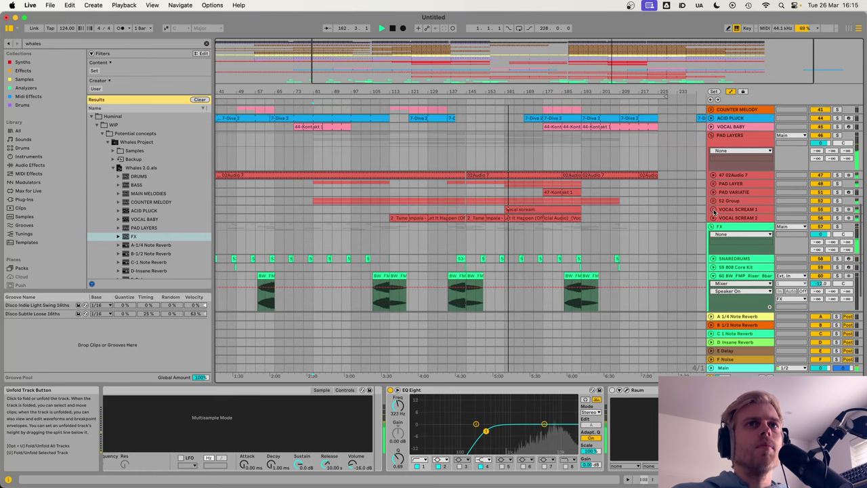
left_click(713, 210)
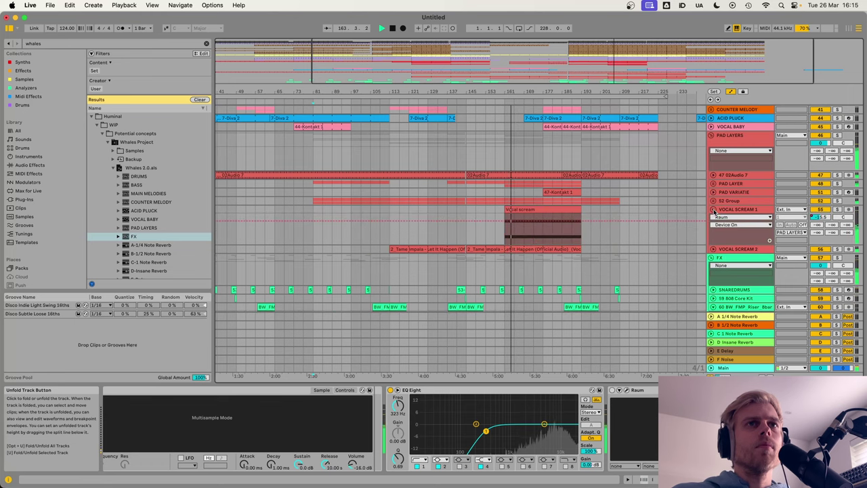
scroll(713, 212, "up", 2)
scroll(714, 212, "up", 3)
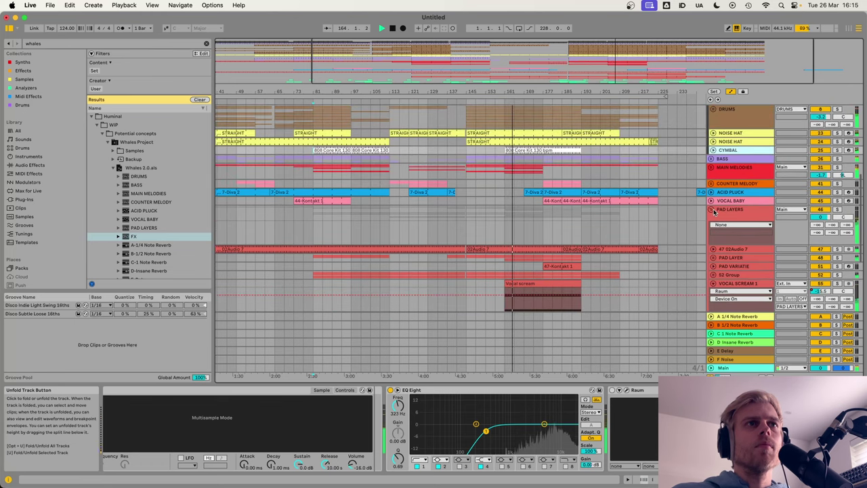
Step: Unfold the MAIN MELODIES group and its LEAD PAD MID track to examine its clips and devices
left_click(711, 170)
scroll(715, 175, "down", 2)
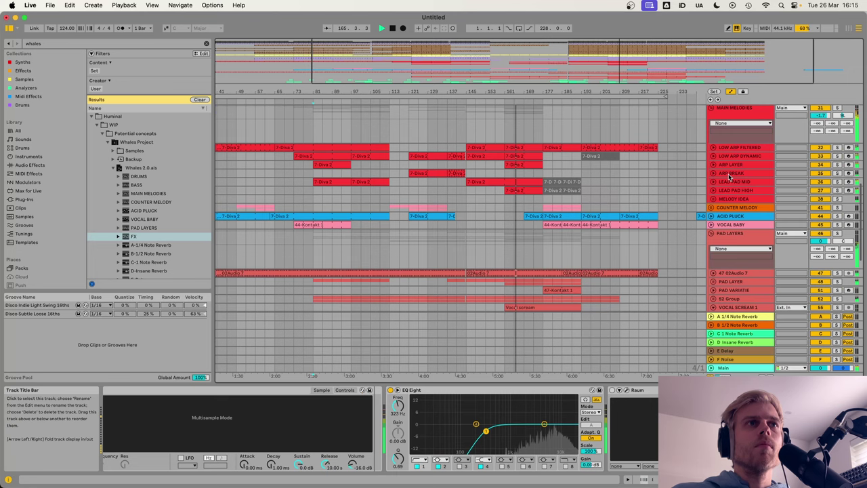
left_click(730, 182)
left_click(713, 182)
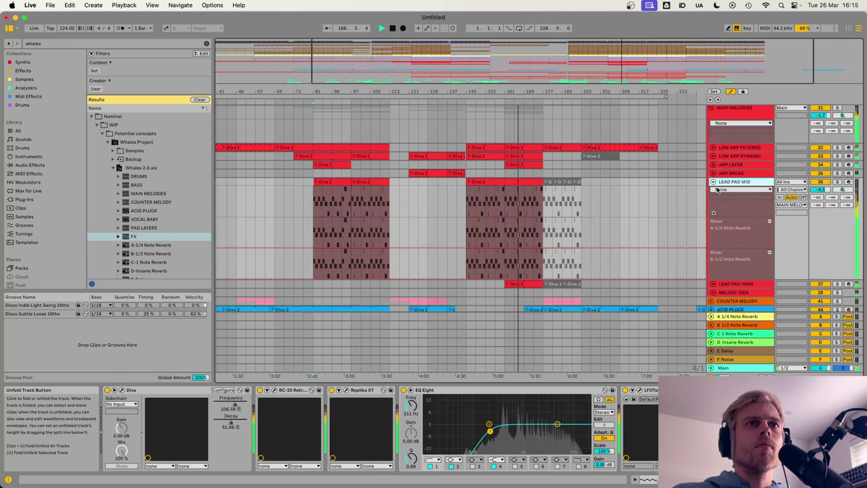
Step: Show the Diva Decay automation on LEAD PAD MID, and switch the lane to Diva's Frequency automation
left_click(722, 190)
left_click(720, 203)
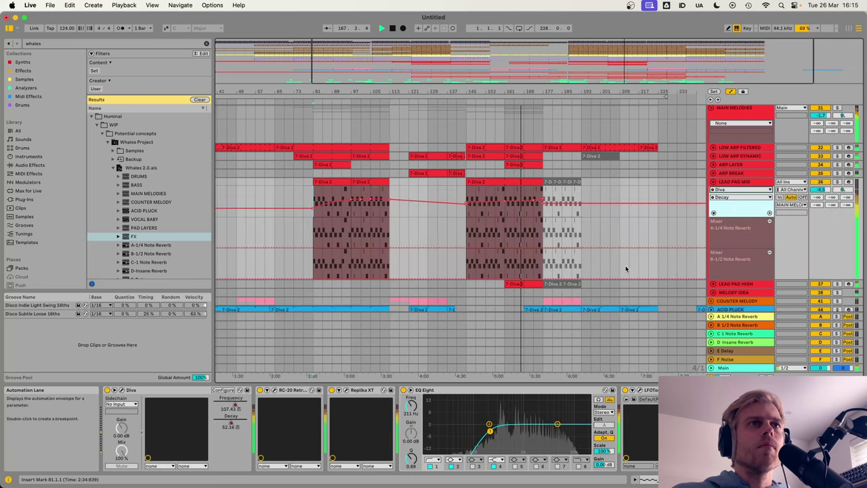
left_click(729, 197)
left_click(727, 231)
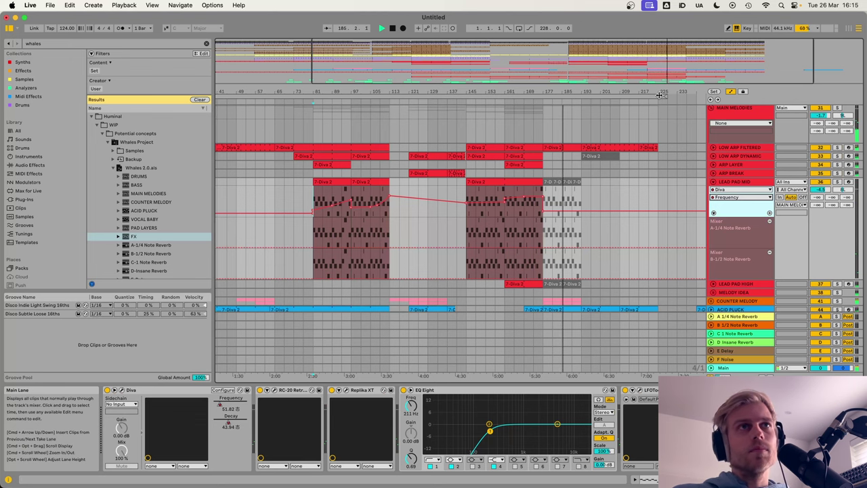
Step: Select bars 209 to 225 on the DRUMS group to point out the song's outro
scroll(658, 133, "up", 5)
scroll(632, 178, "down", 3)
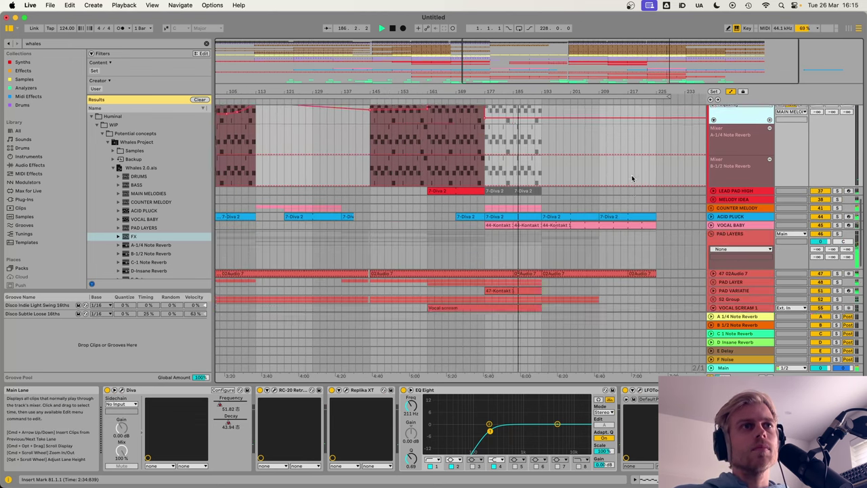
scroll(632, 178, "up", 1)
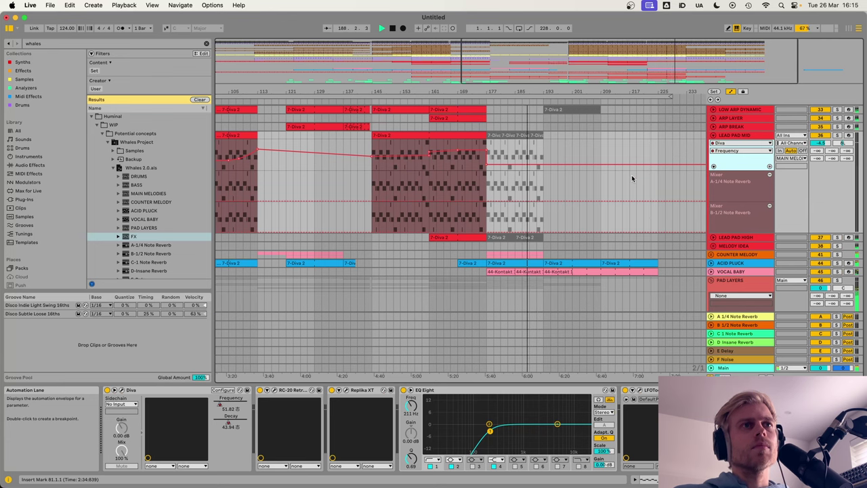
scroll(633, 178, "up", 7)
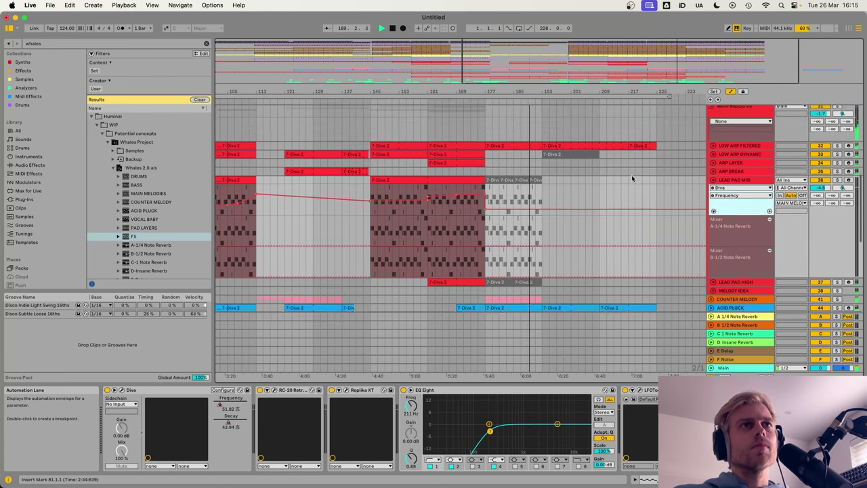
scroll(633, 178, "up", 3)
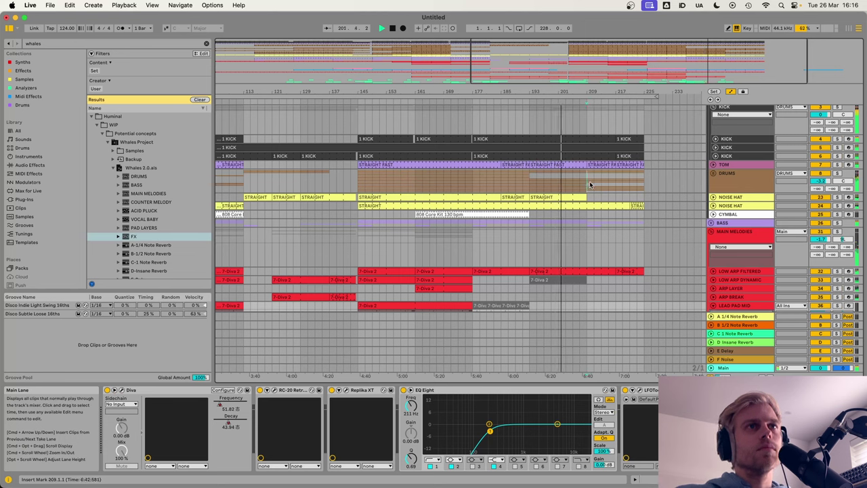
left_click_drag(589, 184, 644, 180)
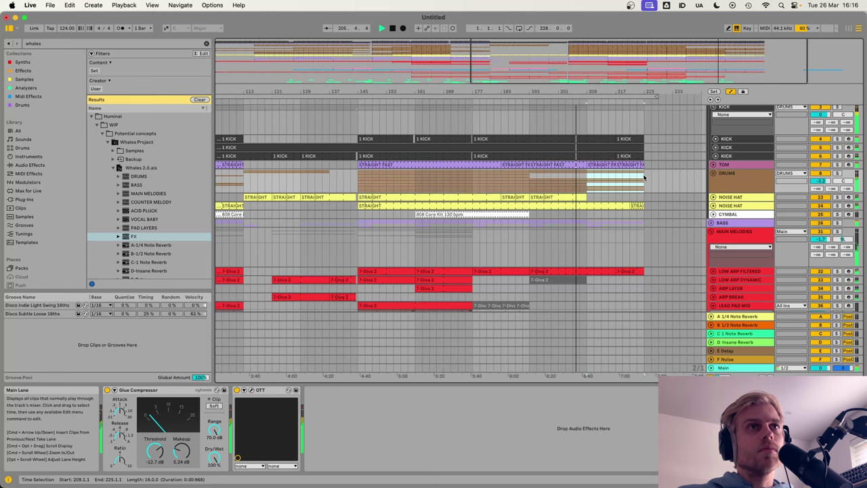
left_click_drag(646, 92, 645, 84)
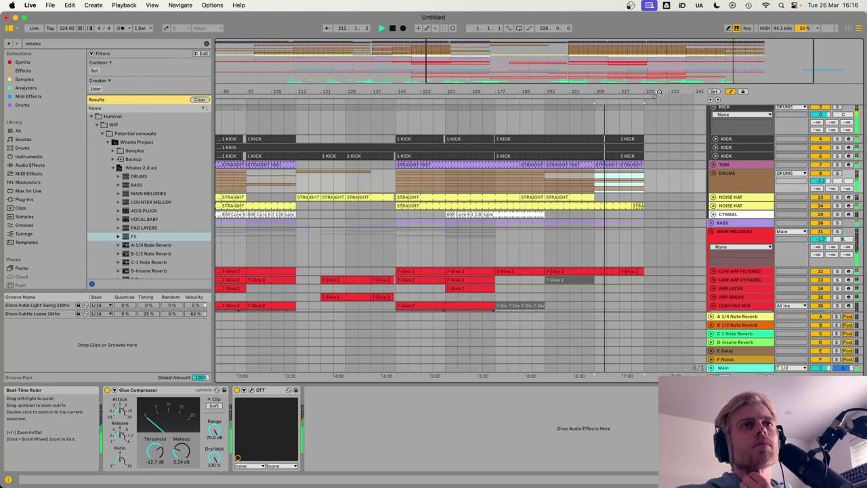
left_click_drag(659, 92, 661, 93)
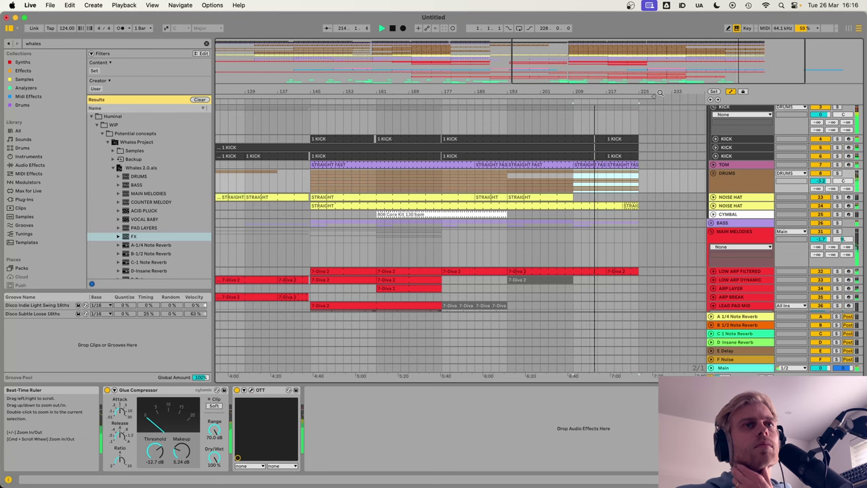
Step: Stop playback at the end of the song and place the insert marker at bar 97 on the MAIN MELODIES group
left_click(655, 139)
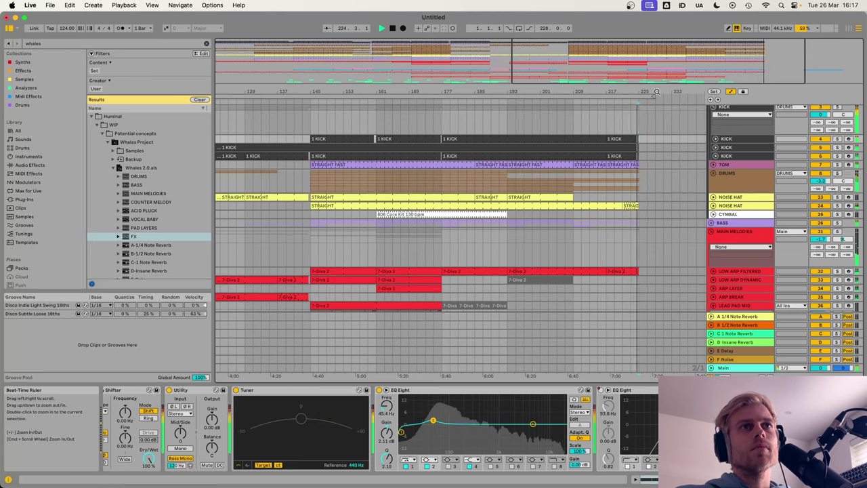
key("space")
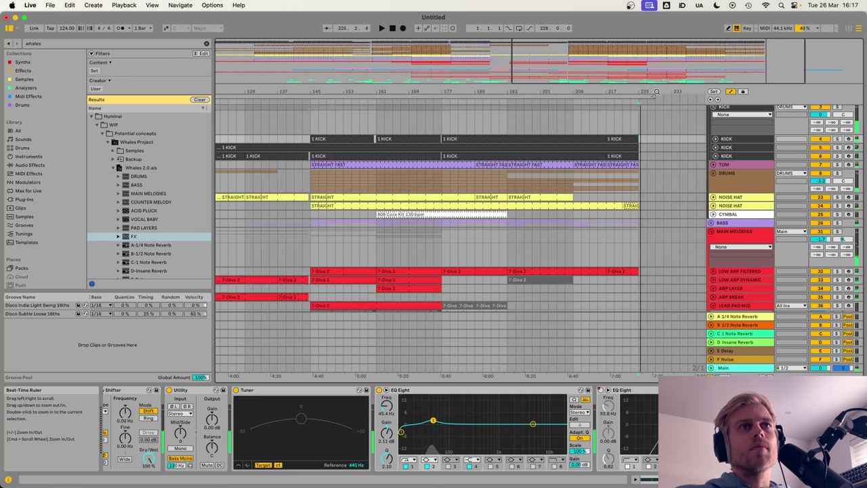
double_click(657, 92)
left_click(396, 237)
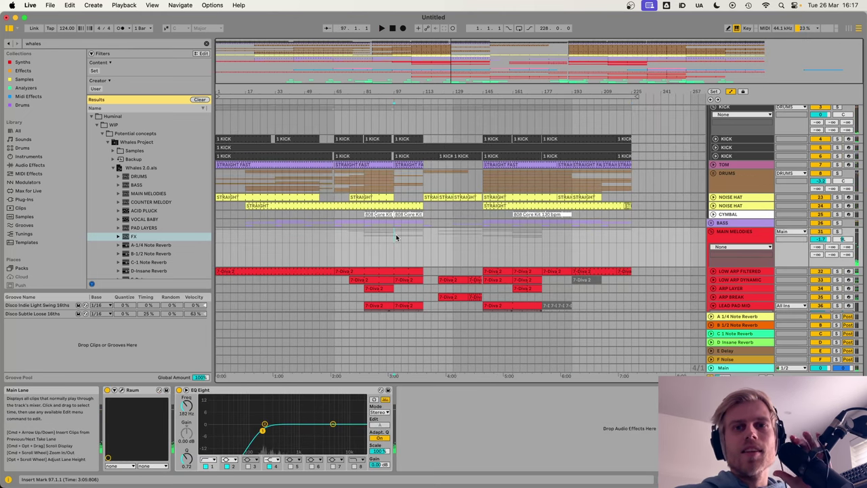